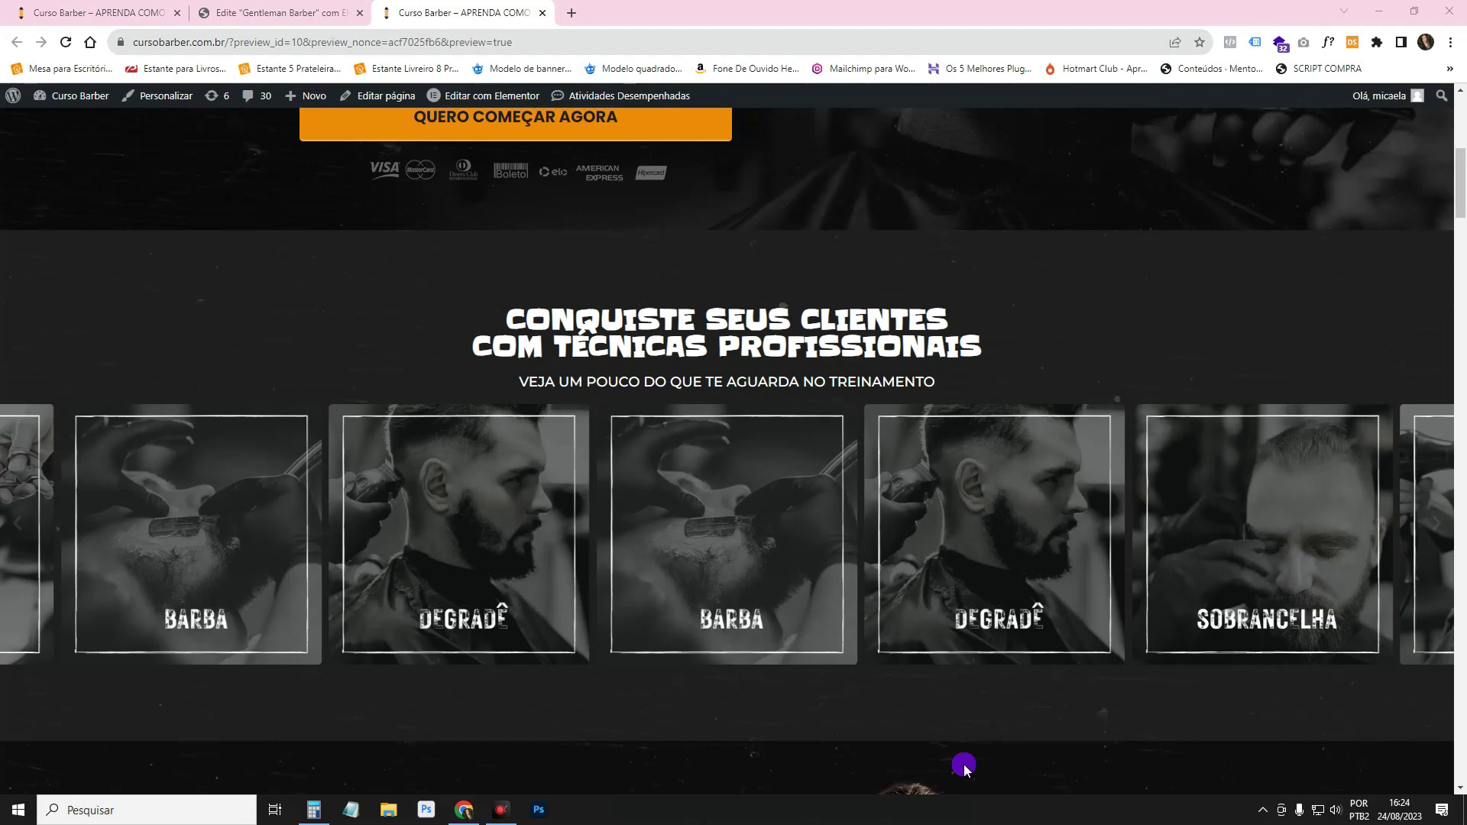
# - Advance the carousel of barber service images on the published page preview through several slides
pyautogui.click(1438, 523)
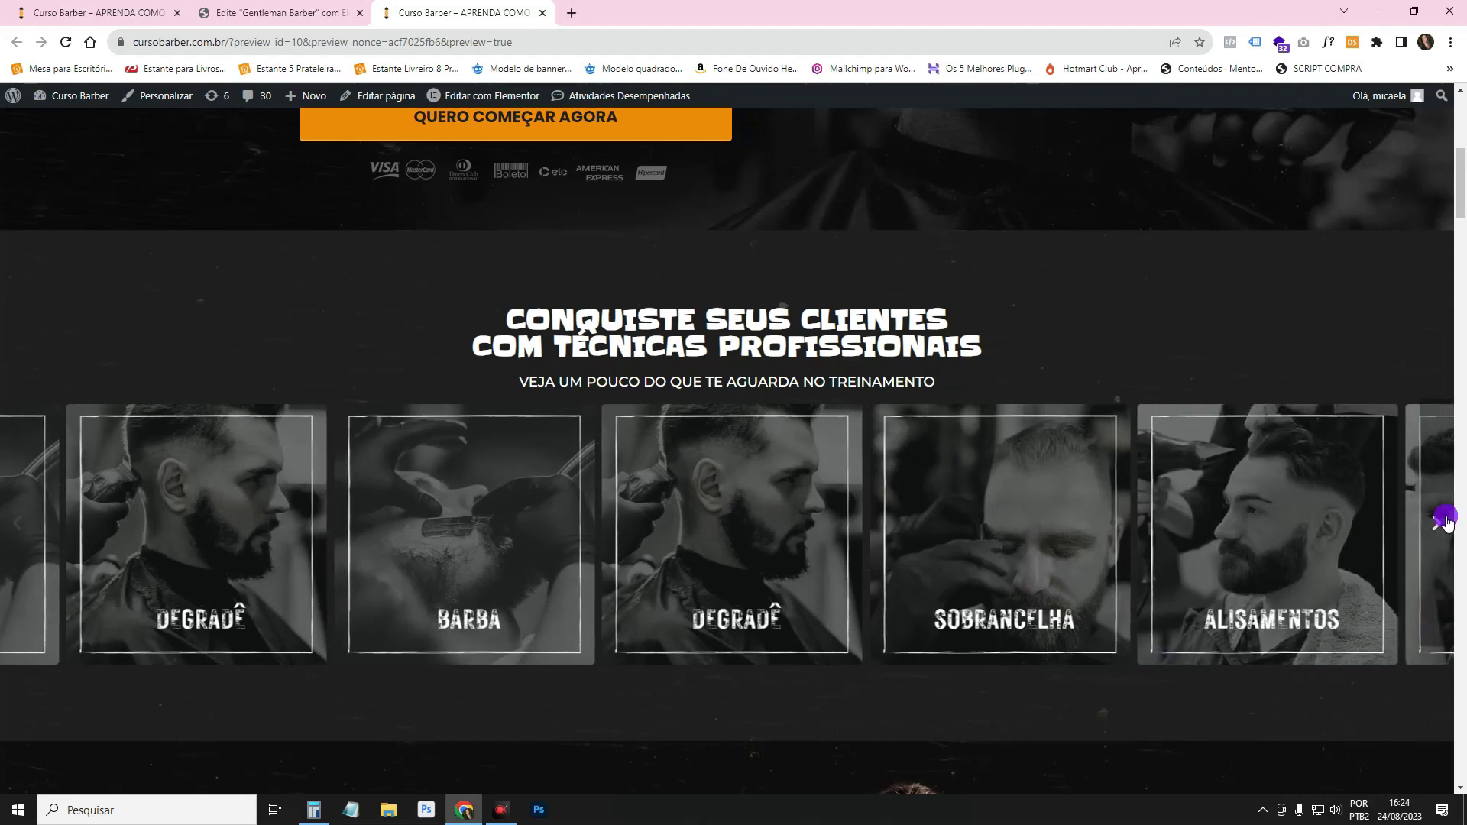
pyautogui.click(1439, 523)
pyautogui.click(1444, 523)
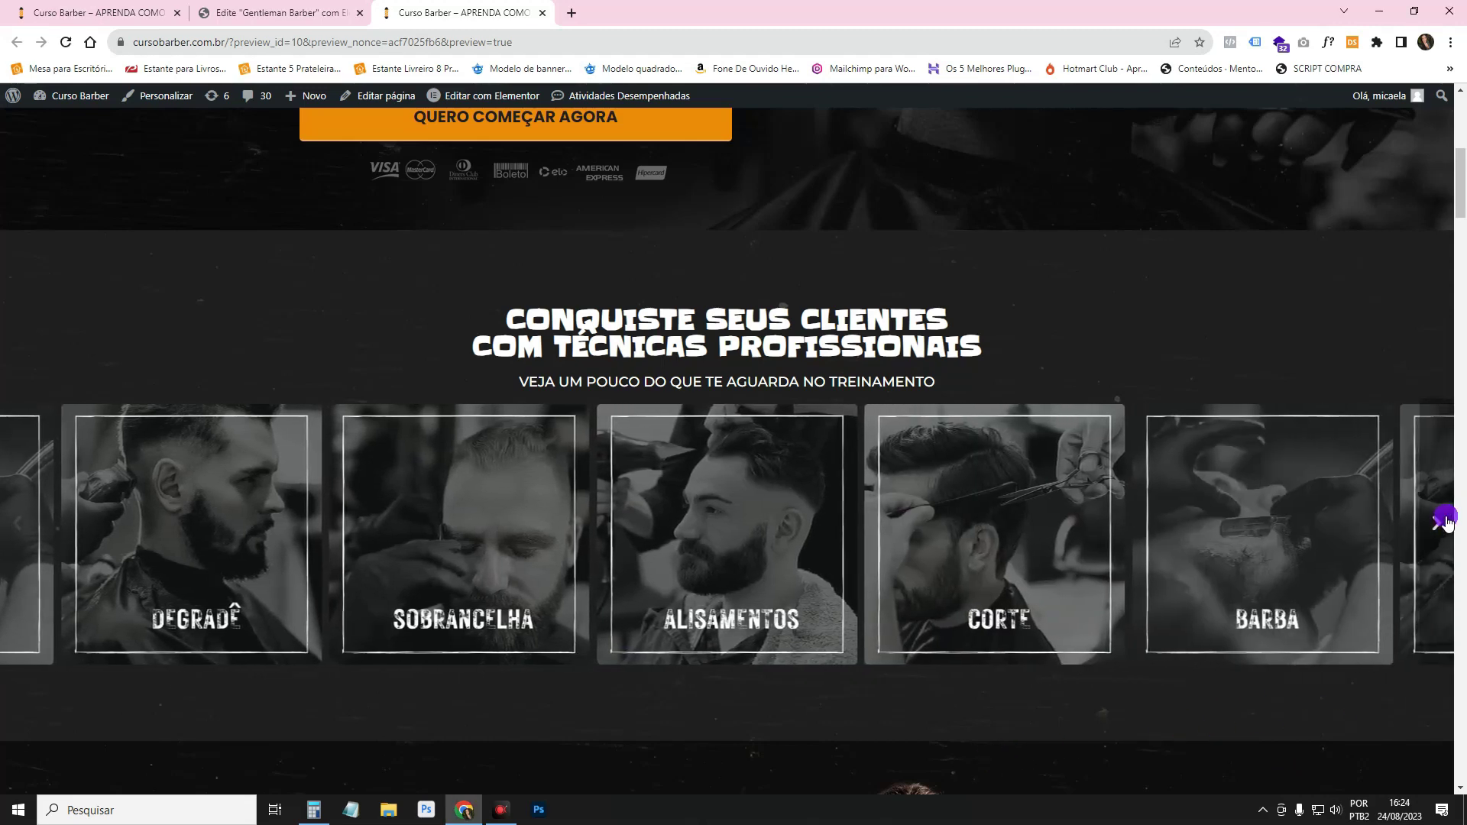
pyautogui.click(1444, 523)
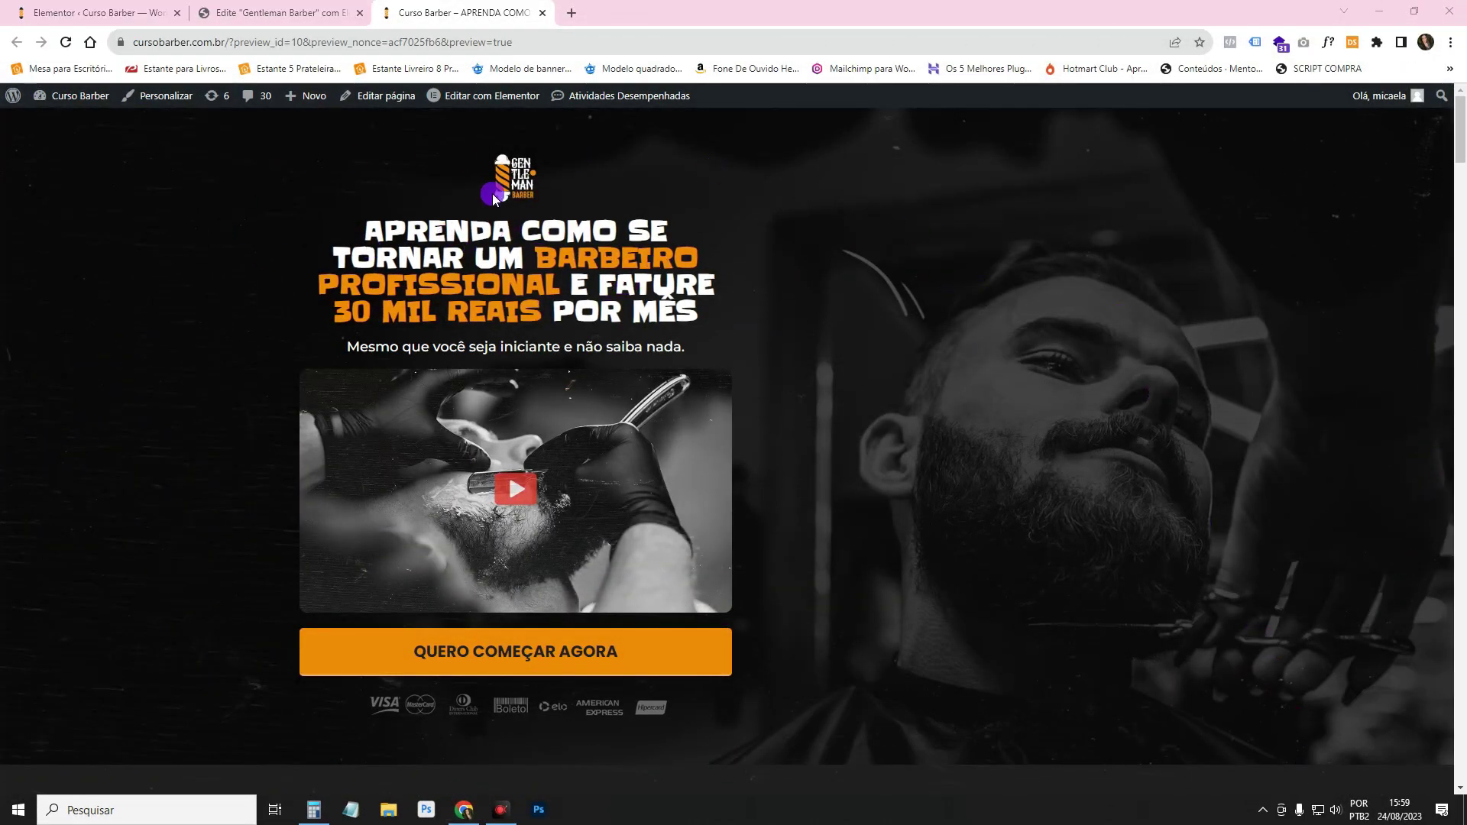
# - Review the Curso Barber landing page preview from the hero through the service images, modules, testimonials, certificate, bonuses and teacher sections
pyautogui.scroll(-15, 1249, 365)
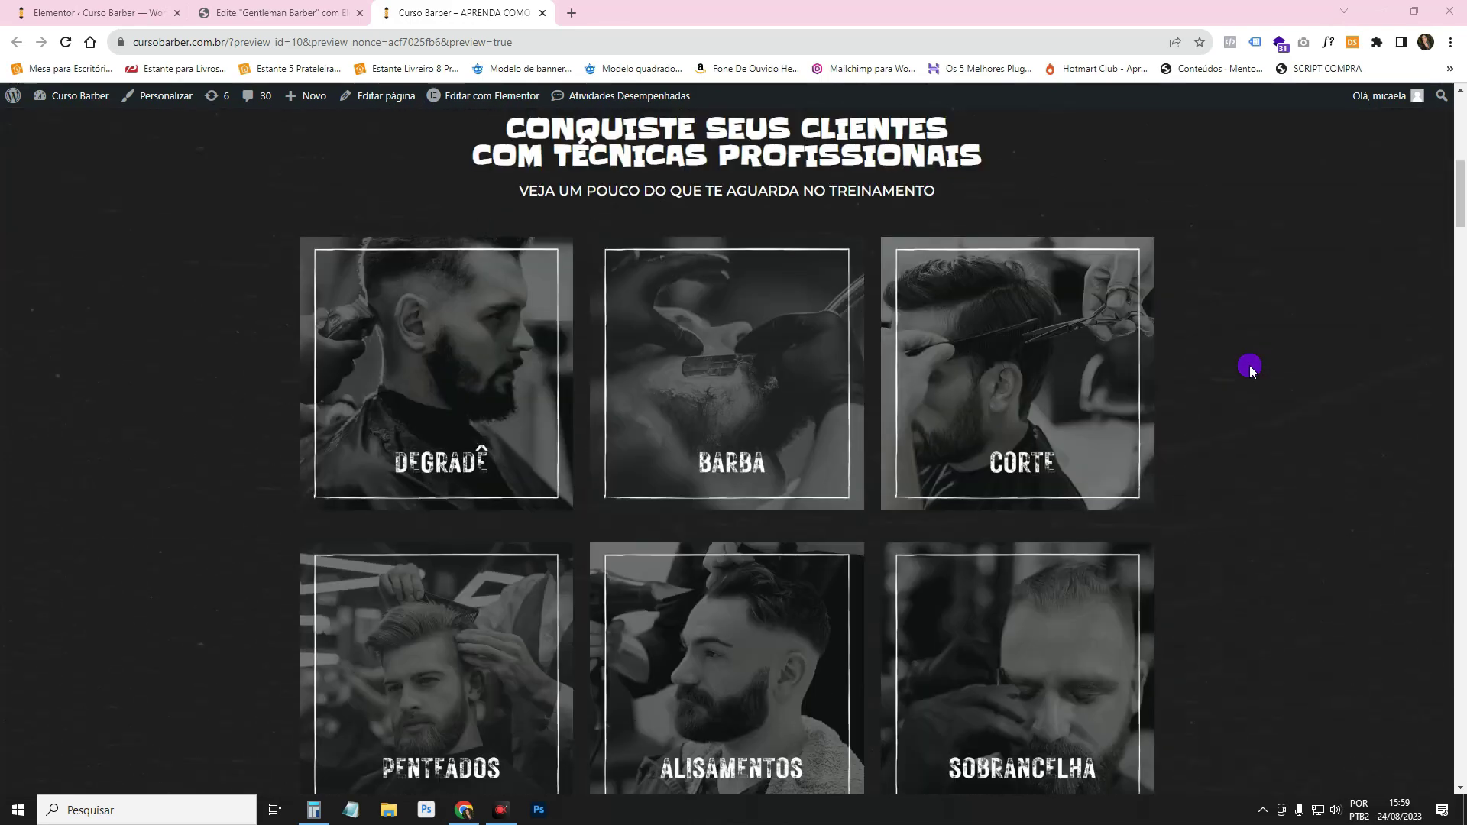
pyautogui.scroll(-20, 1249, 365)
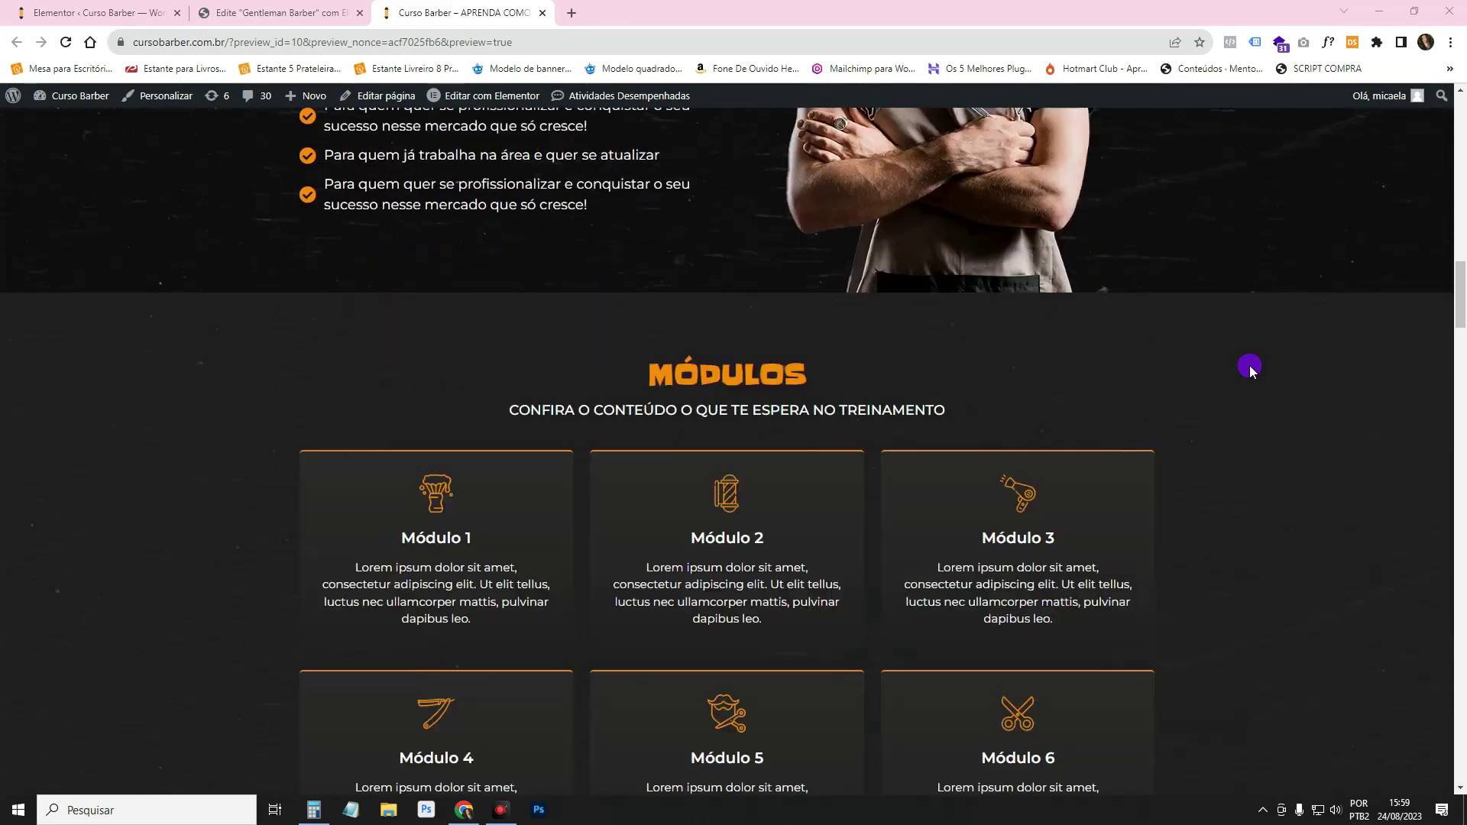
pyautogui.scroll(-20, 1249, 367)
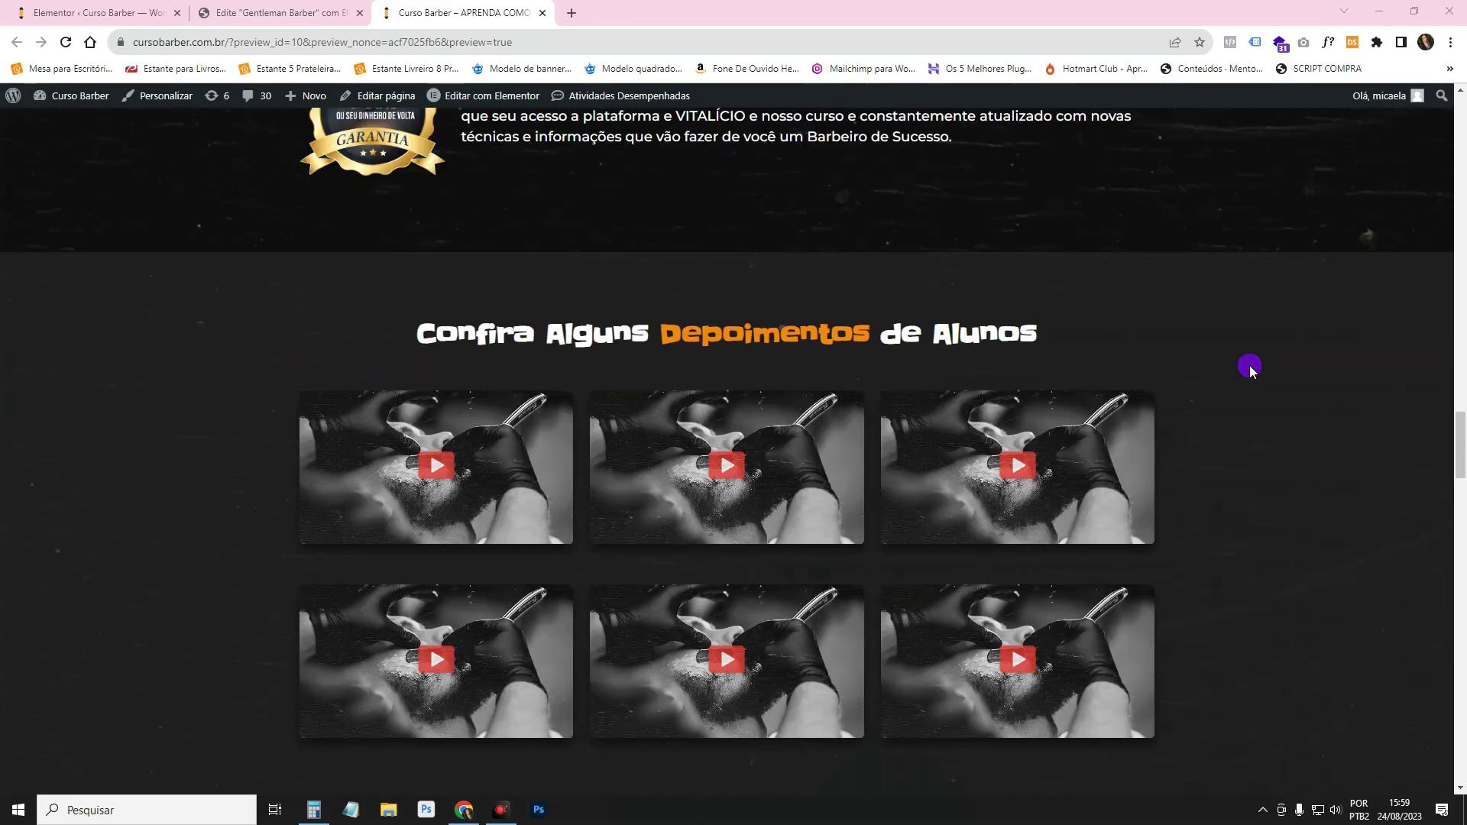
pyautogui.scroll(-15, 1249, 366)
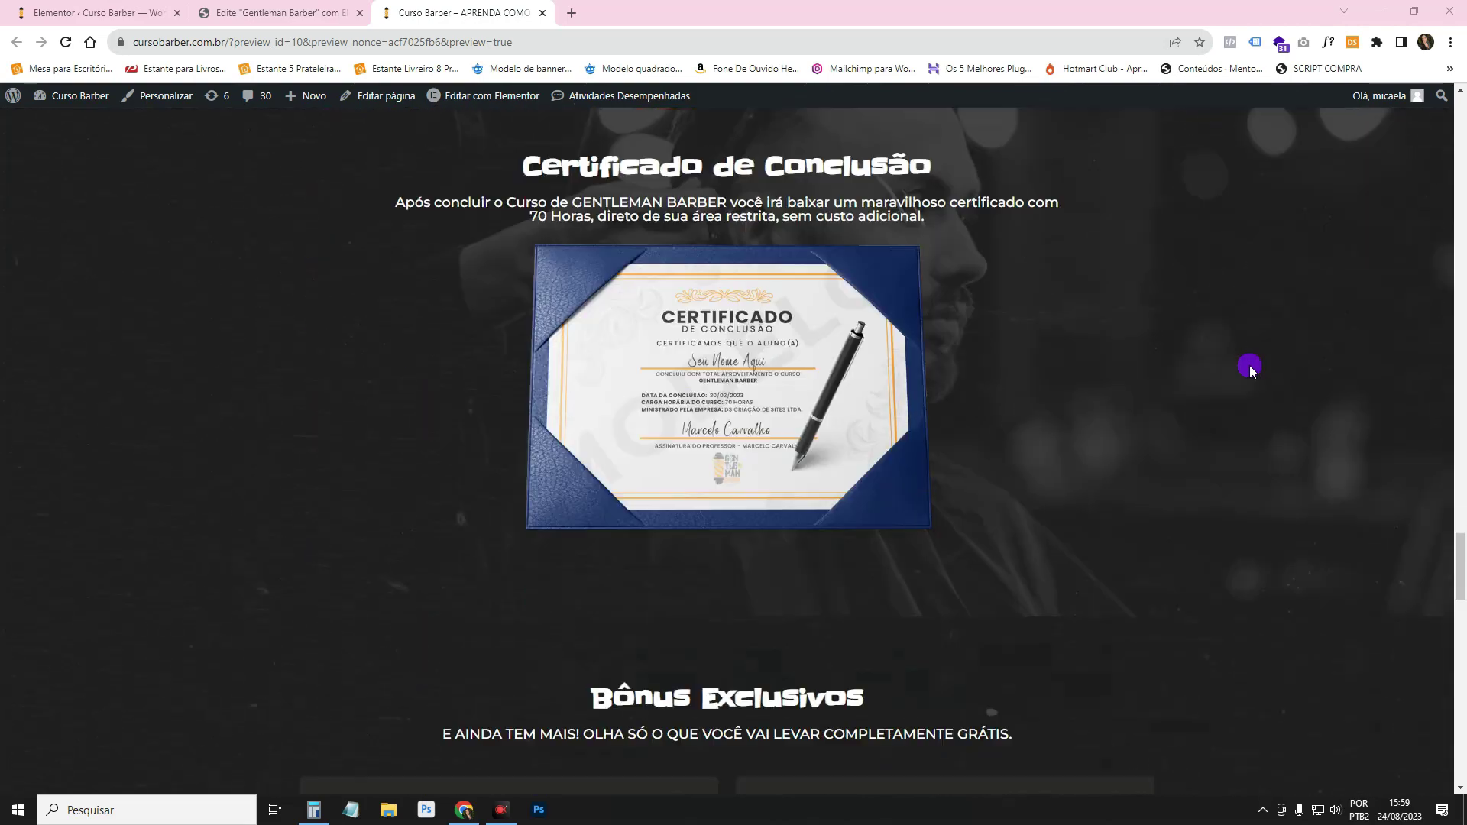
pyautogui.scroll(-10, 1249, 367)
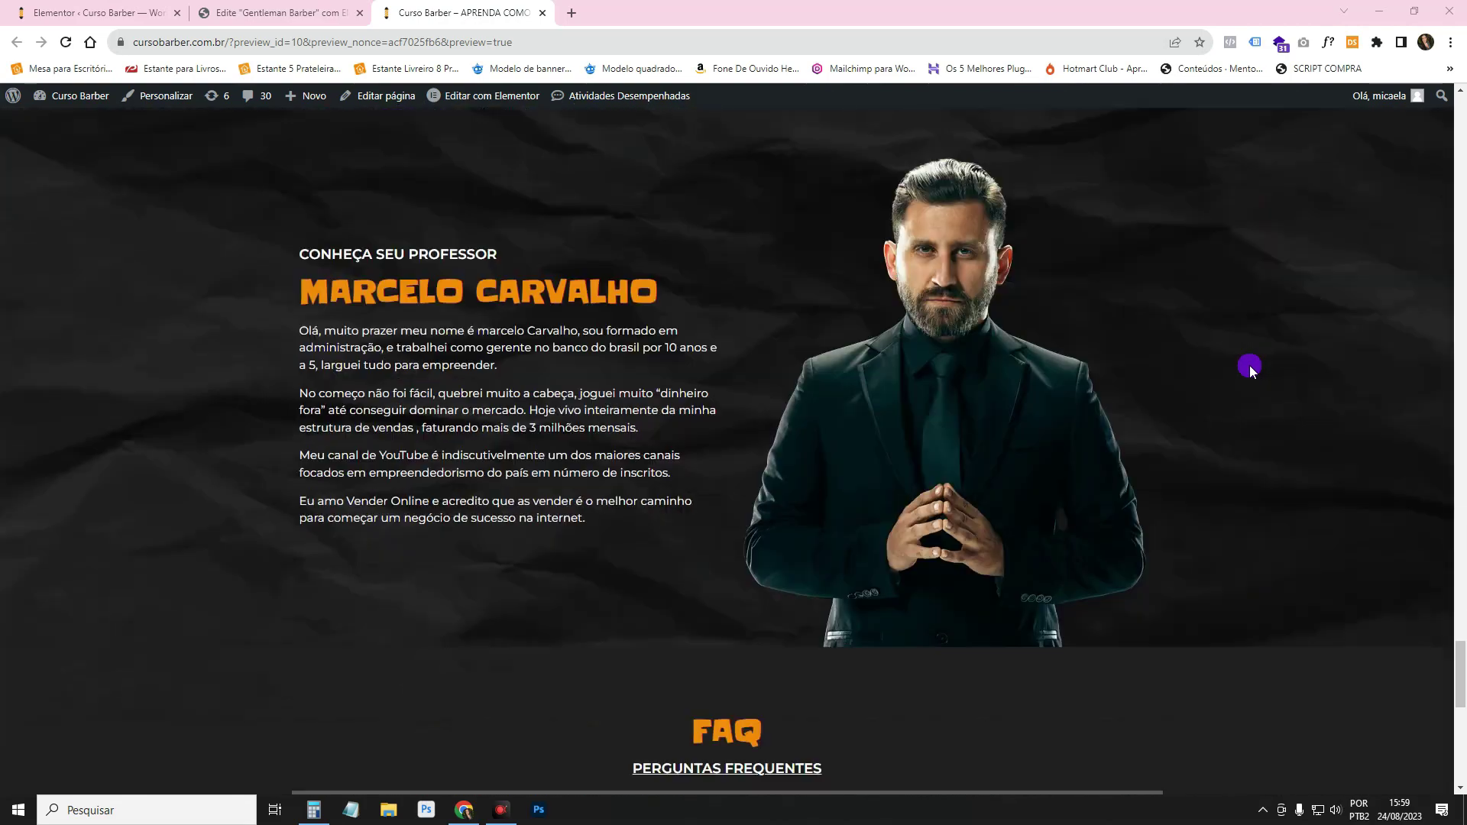
pyautogui.scroll(15, 182, 402)
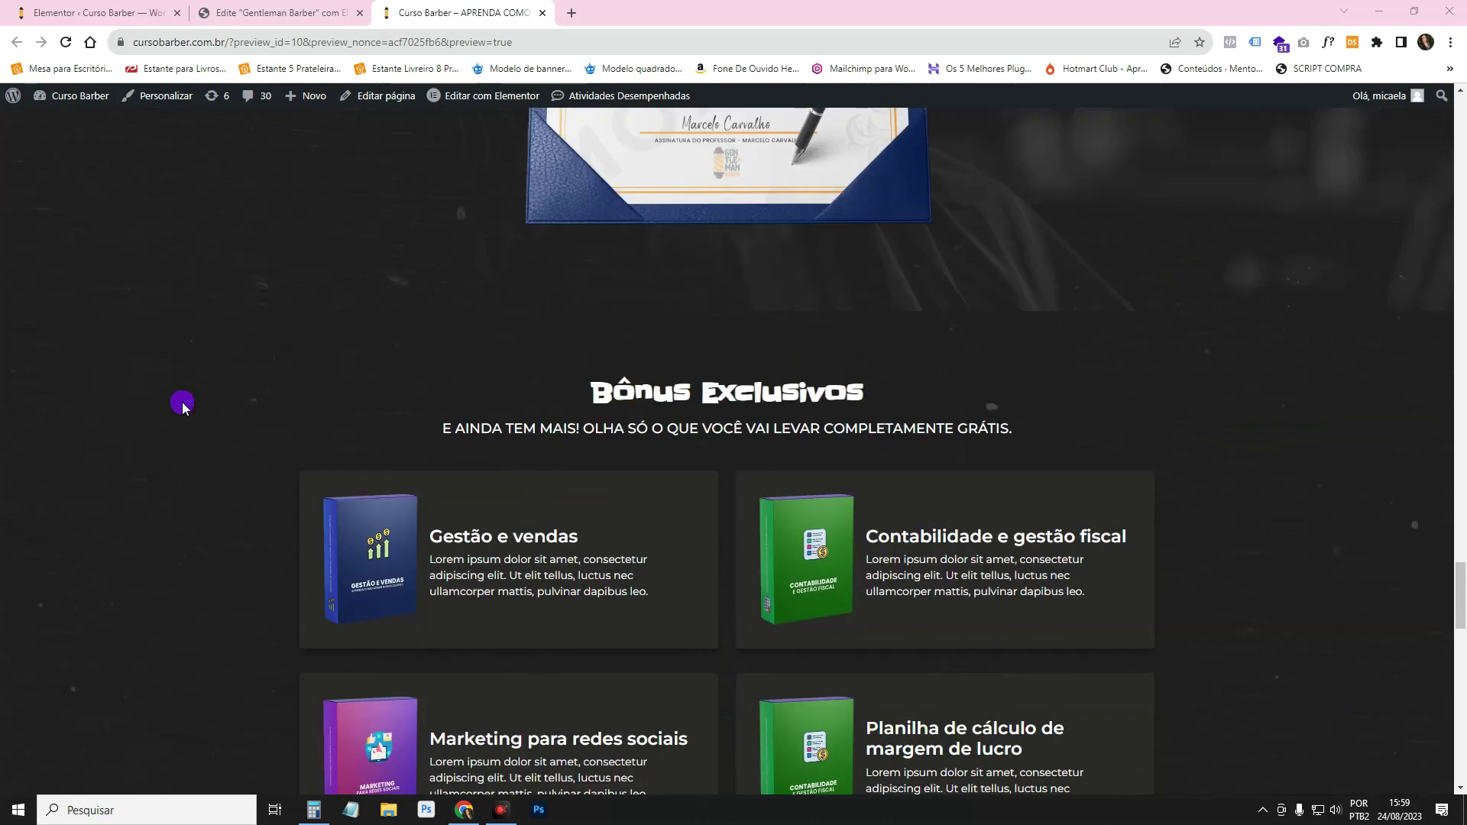
pyautogui.scroll(15, 182, 402)
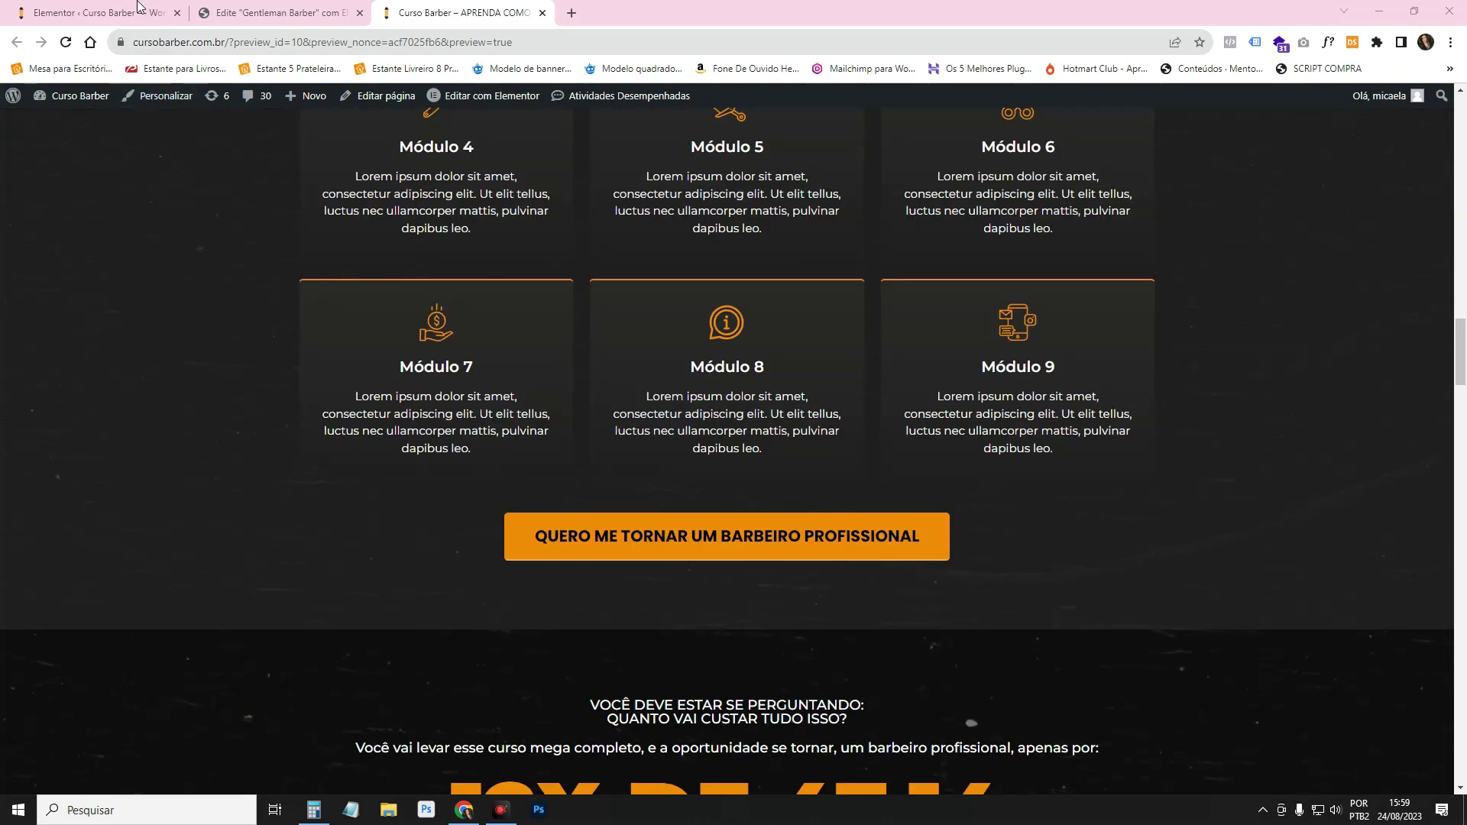
# - Check the Contêiner Flexível experiment in the Recursos section of the WordPress Elementor settings
pyautogui.click(137, 6)
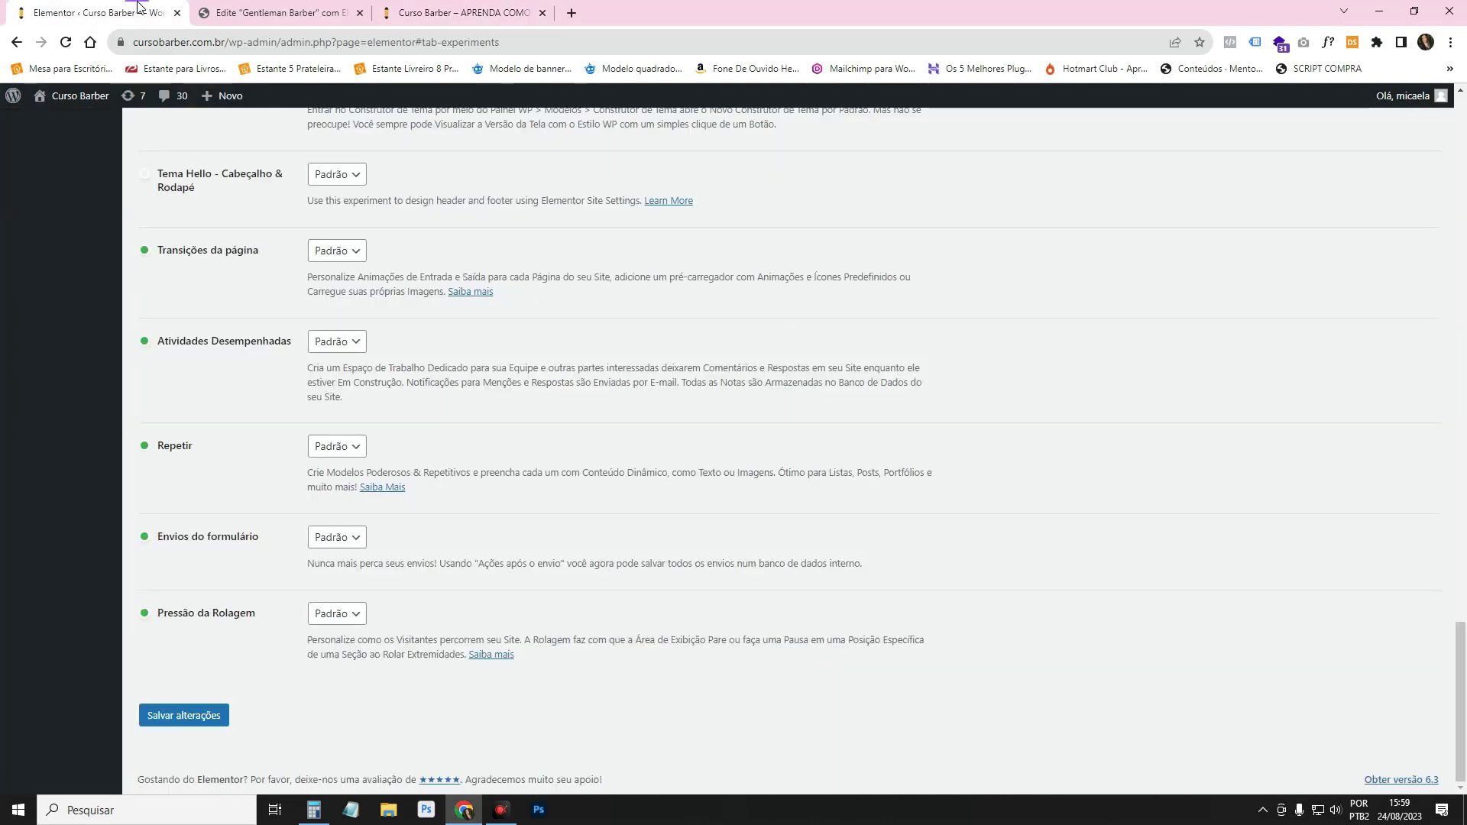
pyautogui.scroll(20, 233, 256)
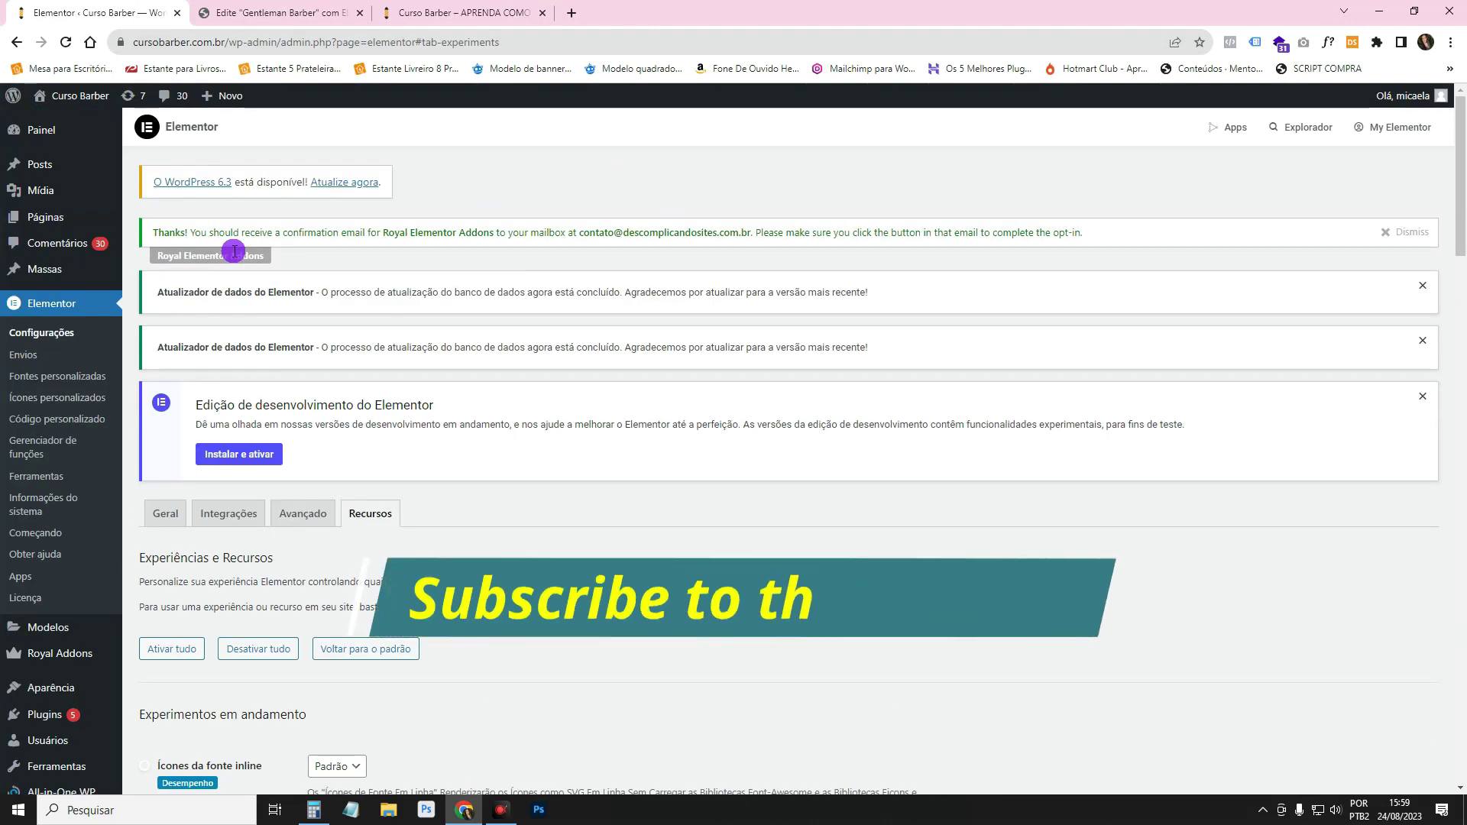
pyautogui.moveTo(84, 718)
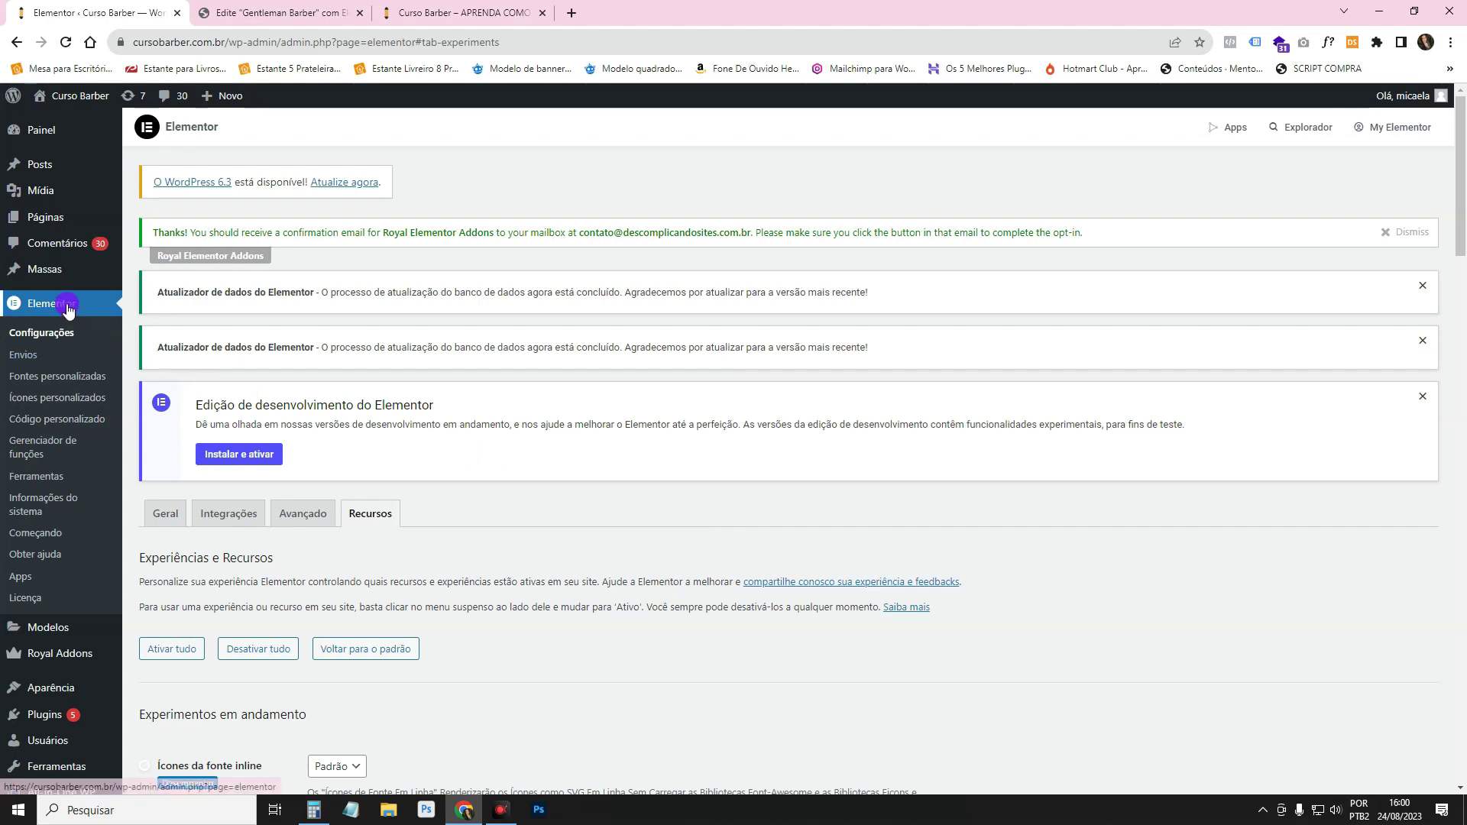
pyautogui.scroll(-5, 370, 480)
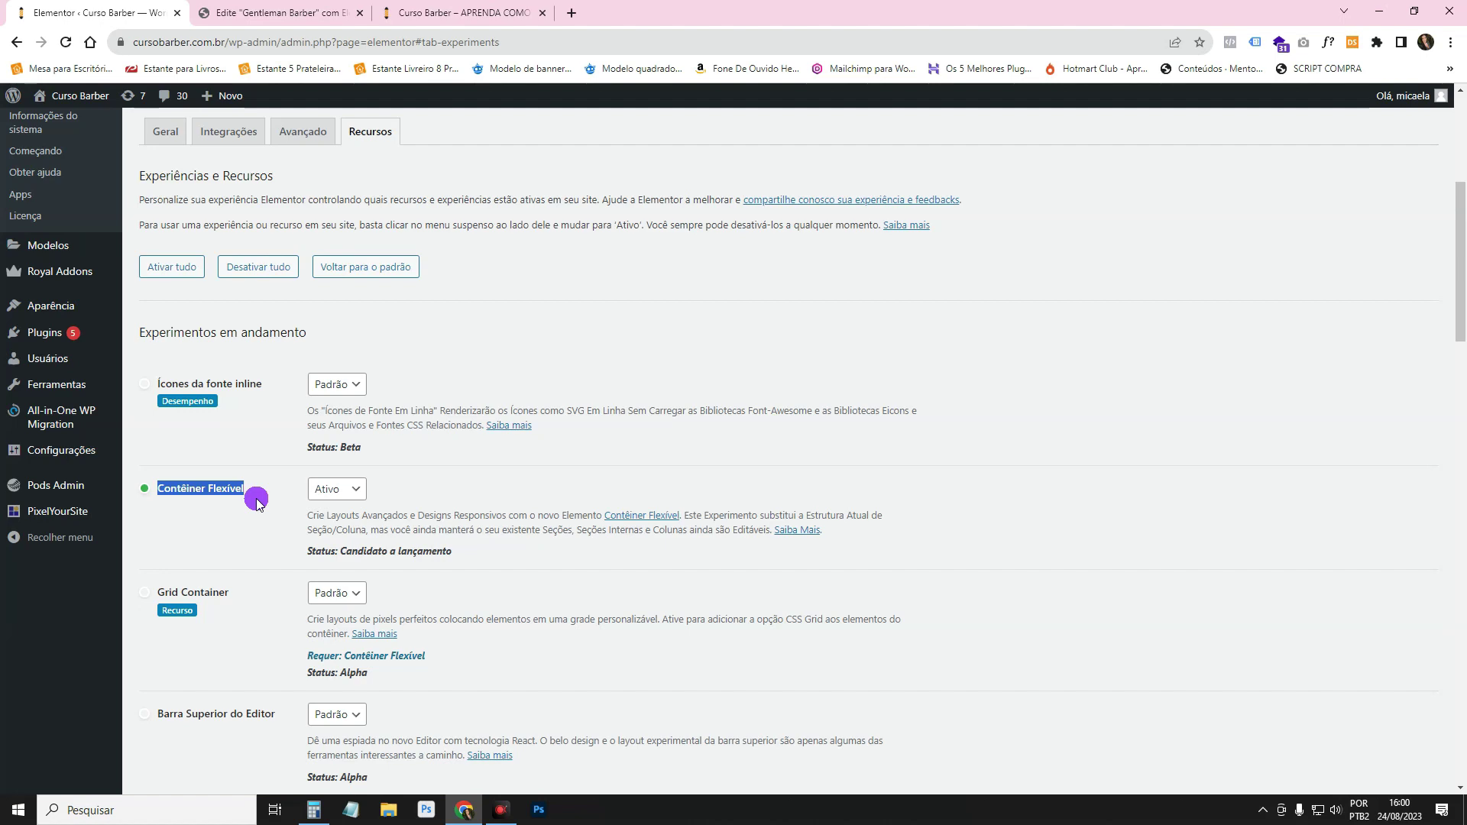
pyautogui.scroll(-5, 257, 500)
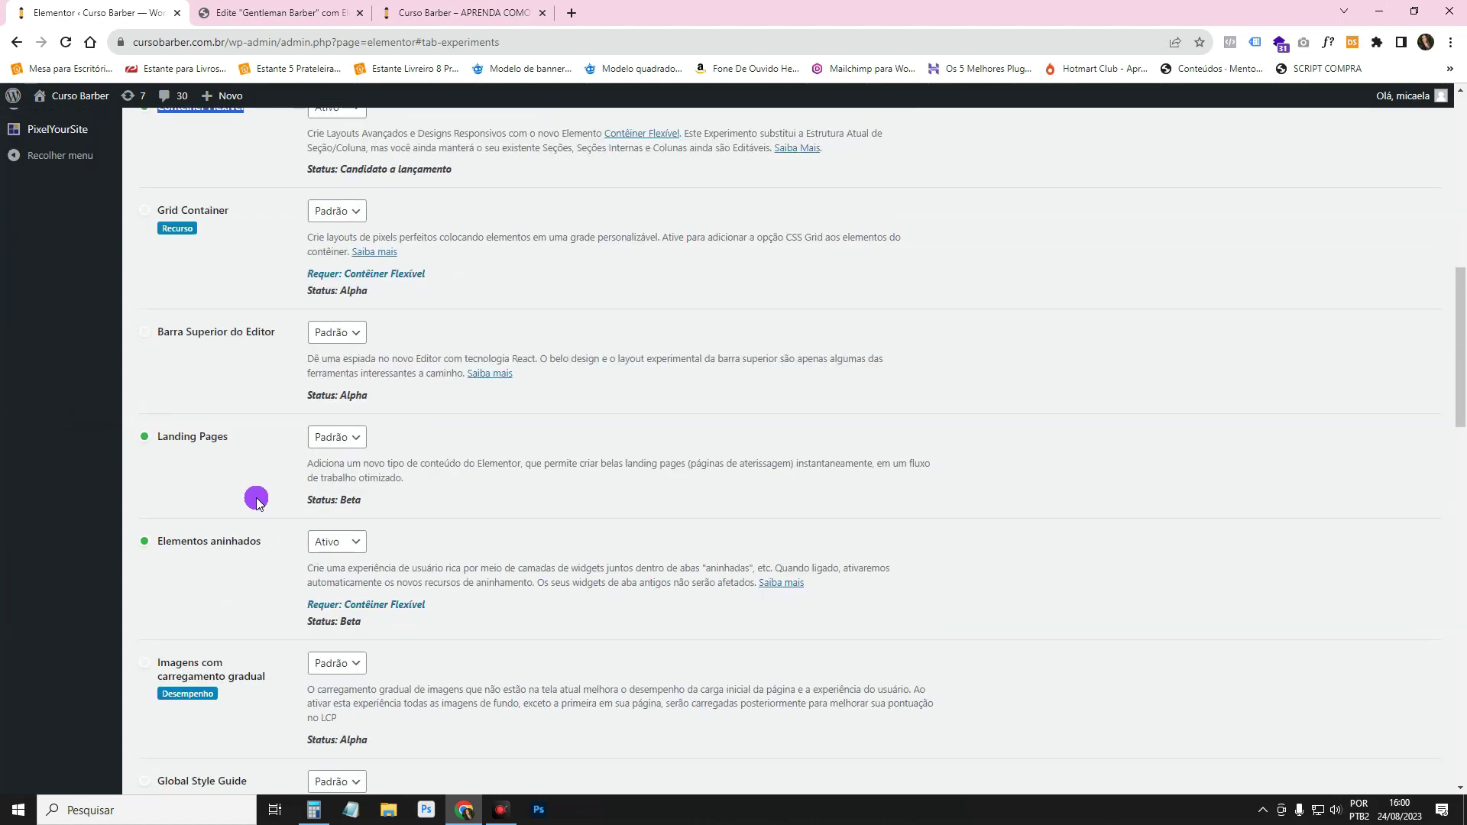
# - Set the Elementos aninhados experiment to Ativo and look over the remaining experiments on the page
pyautogui.moveTo(266, 551); pyautogui.dragTo(160, 552)
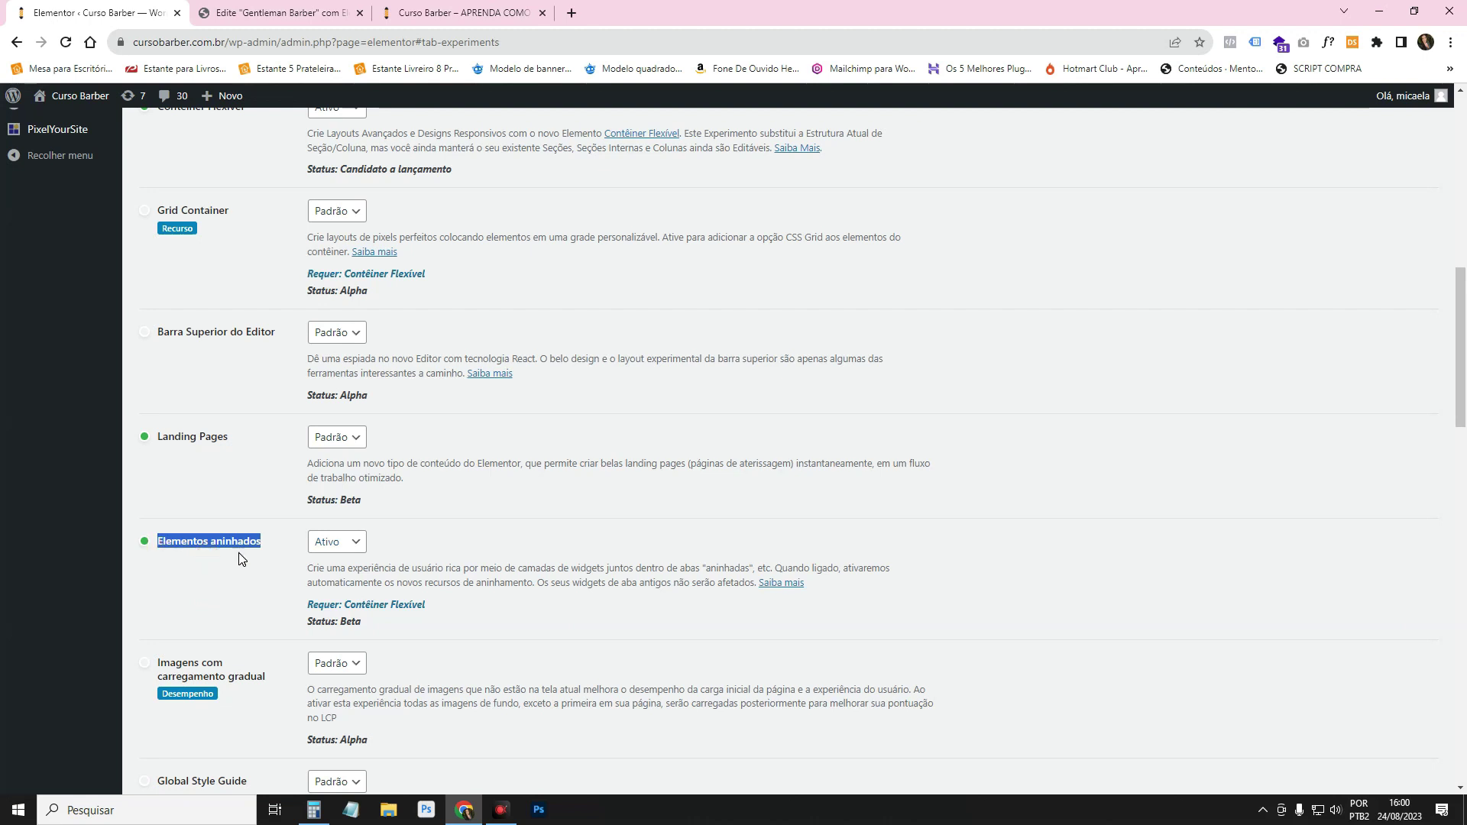
pyautogui.click(311, 548)
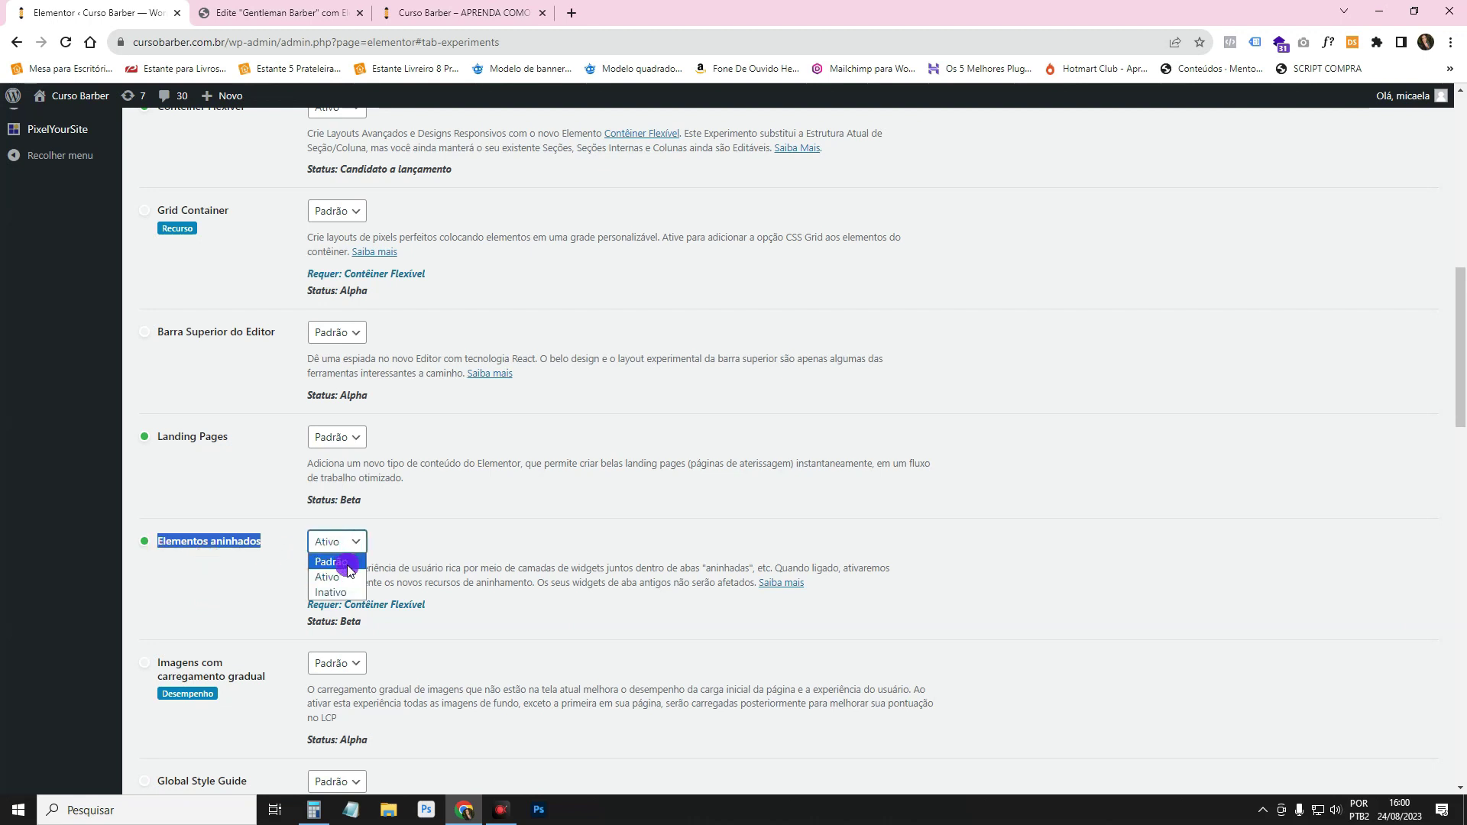
pyautogui.click(346, 573)
pyautogui.scroll(-8, 347, 573)
pyautogui.scroll(-10, 347, 573)
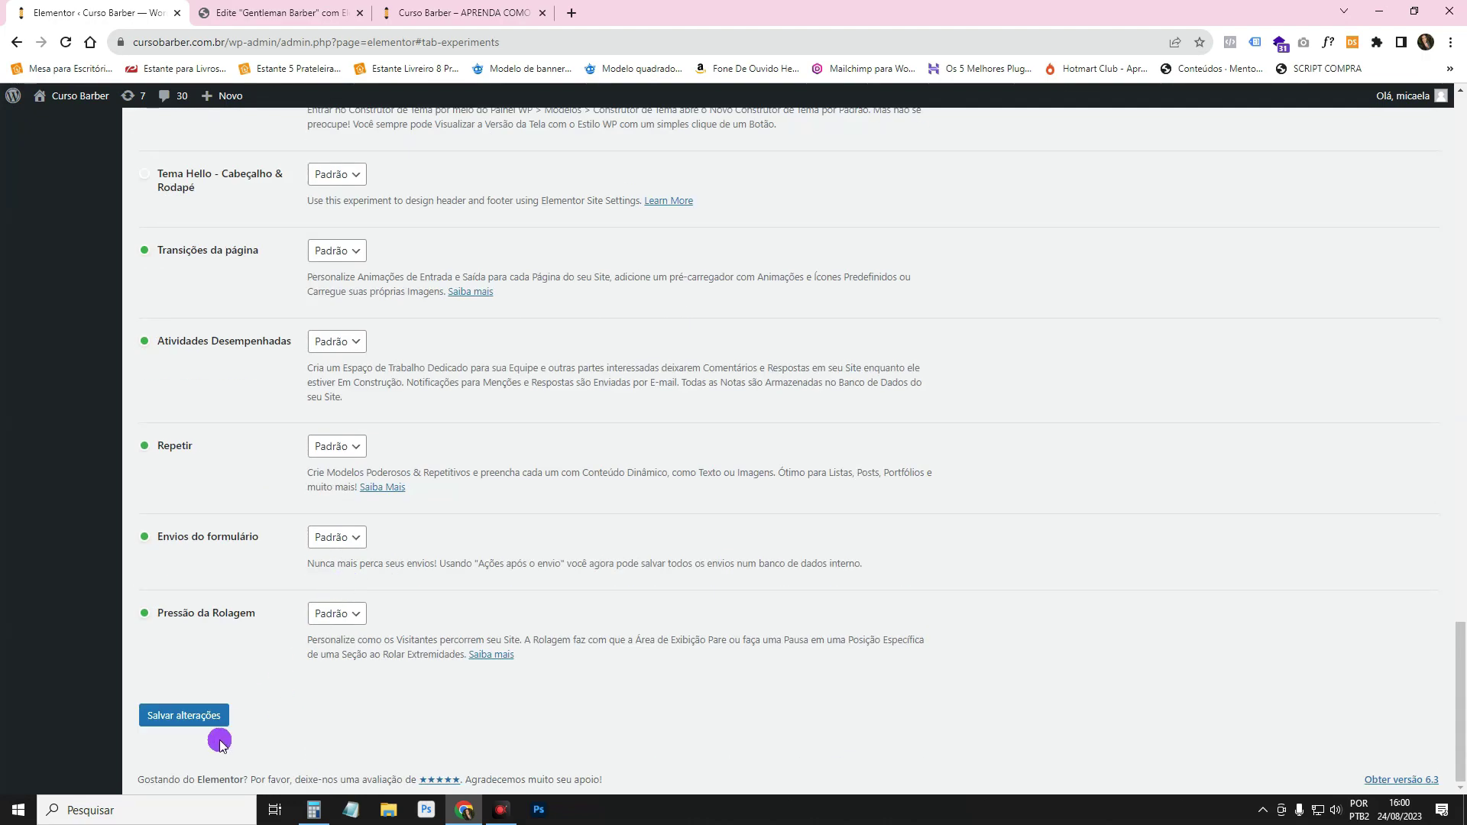
pyautogui.scroll(15, 680, 581)
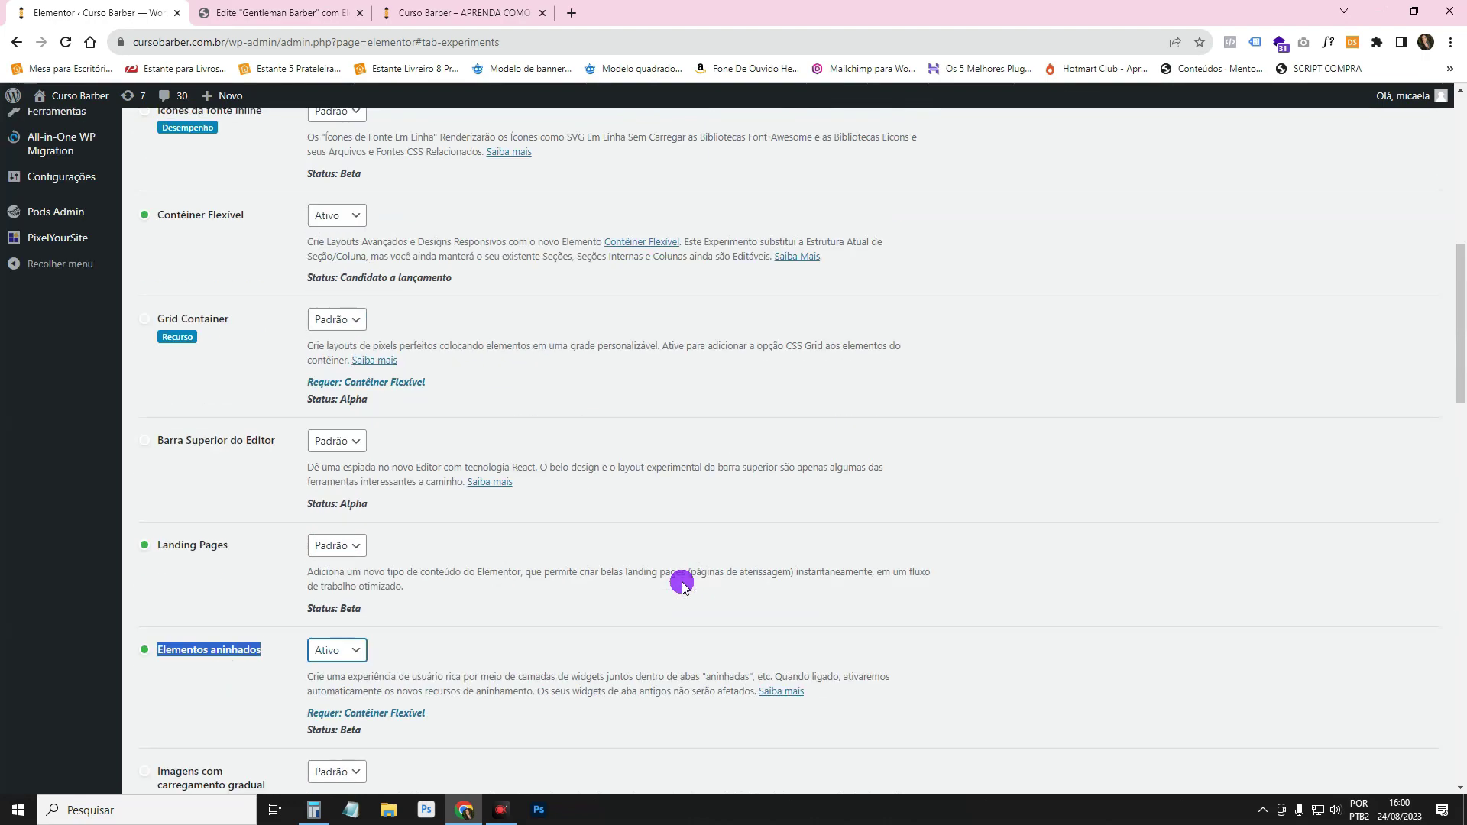
pyautogui.scroll(5, 682, 584)
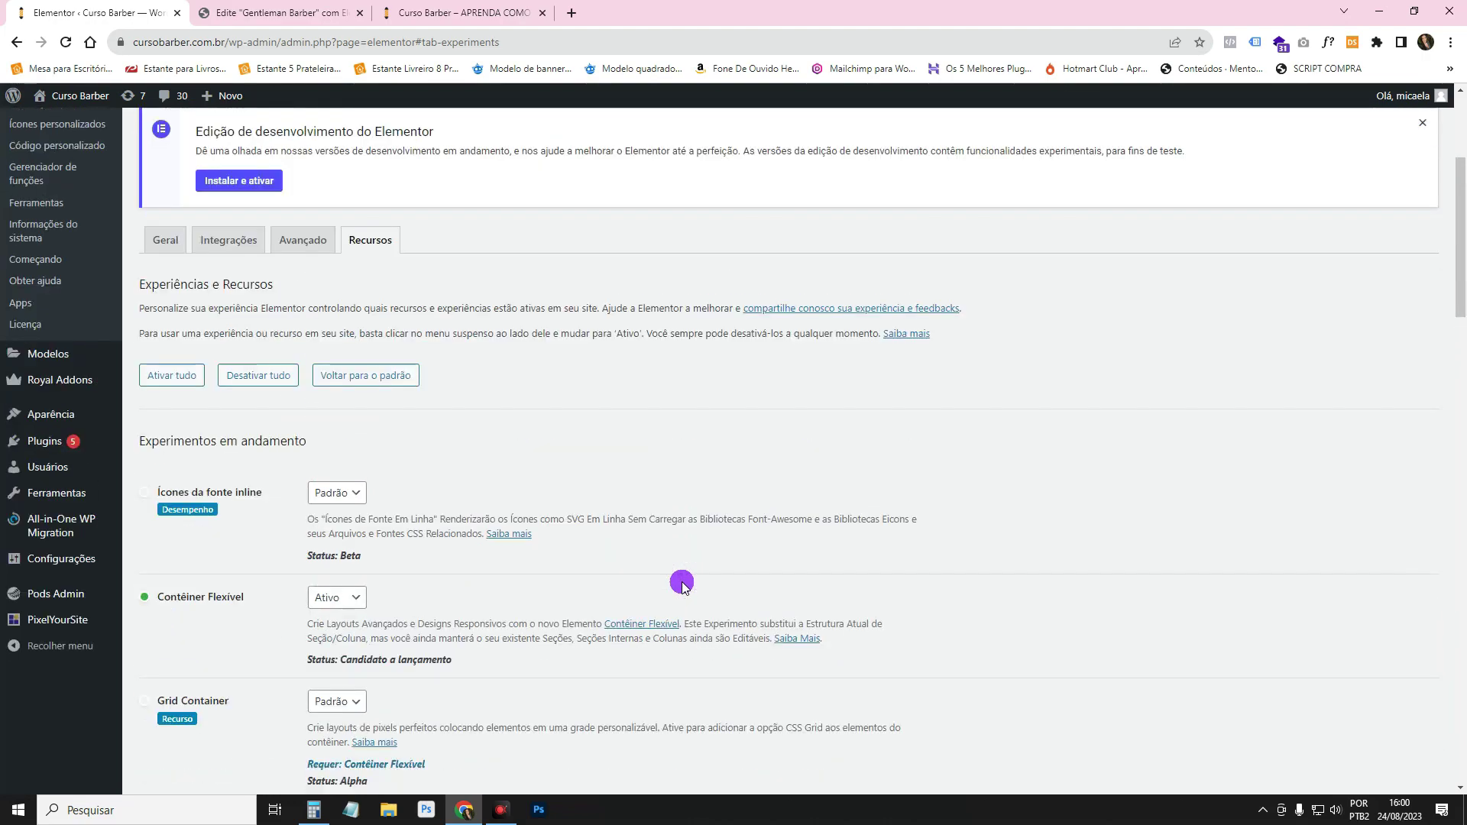
pyautogui.scroll(-9, 681, 582)
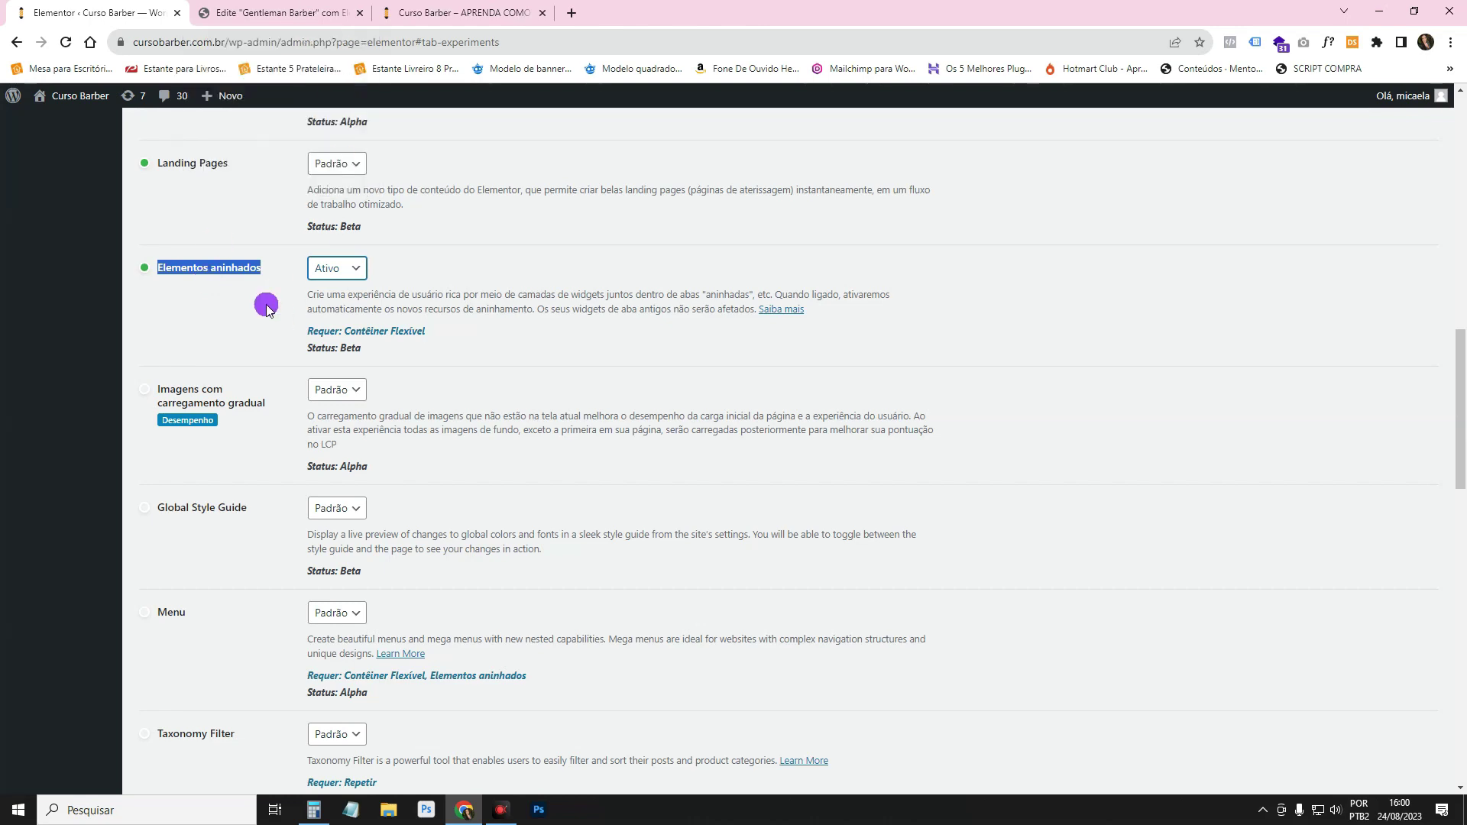
# - Switch to the Elementor editor of the Gentleman Barber page and go to the "Conquiste seus clientes com técnicas profissionais" section
pyautogui.click(283, 9)
pyautogui.scroll(-6, 717, 379)
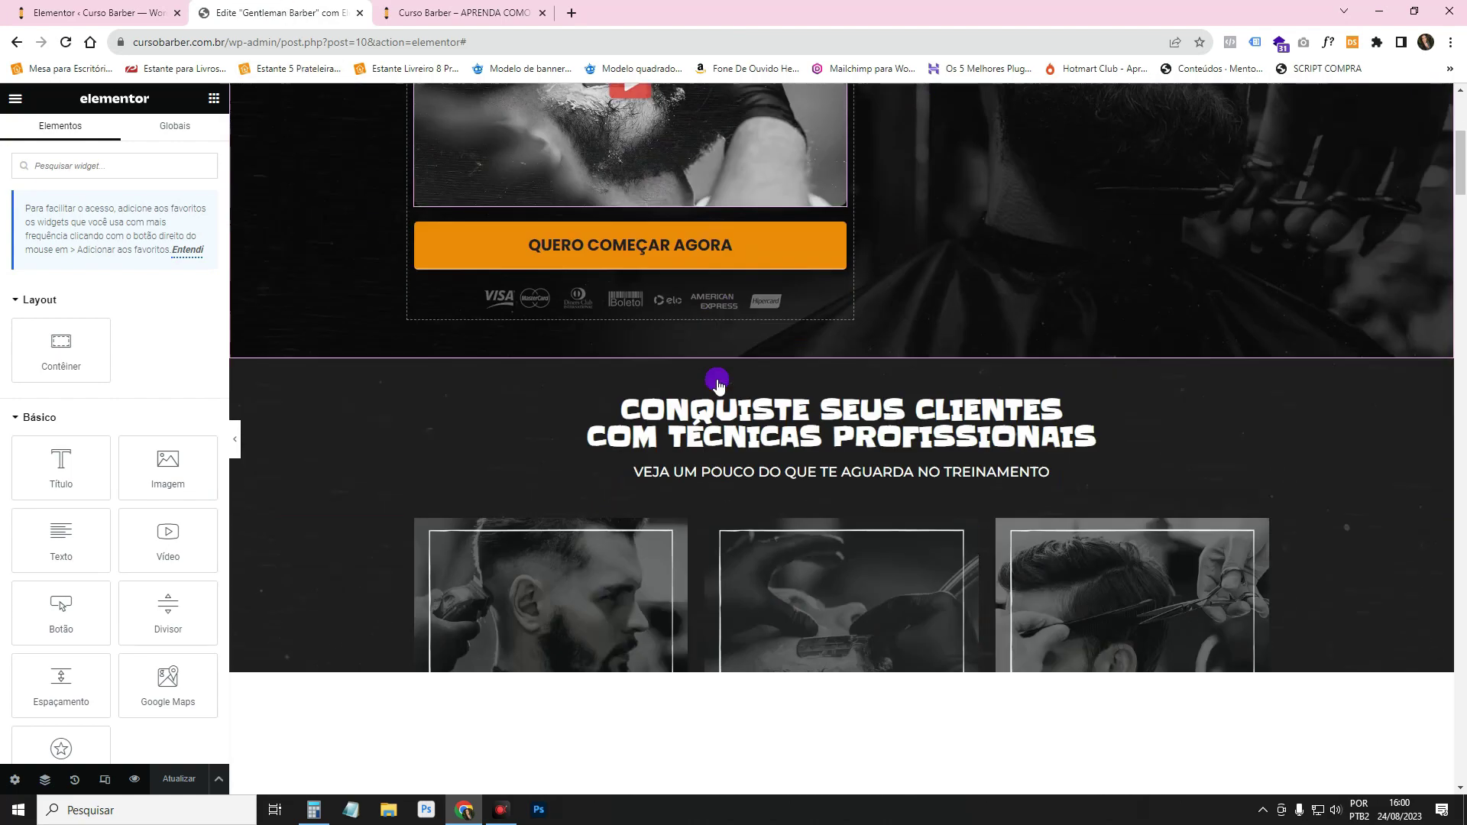
pyautogui.scroll(-2, 717, 379)
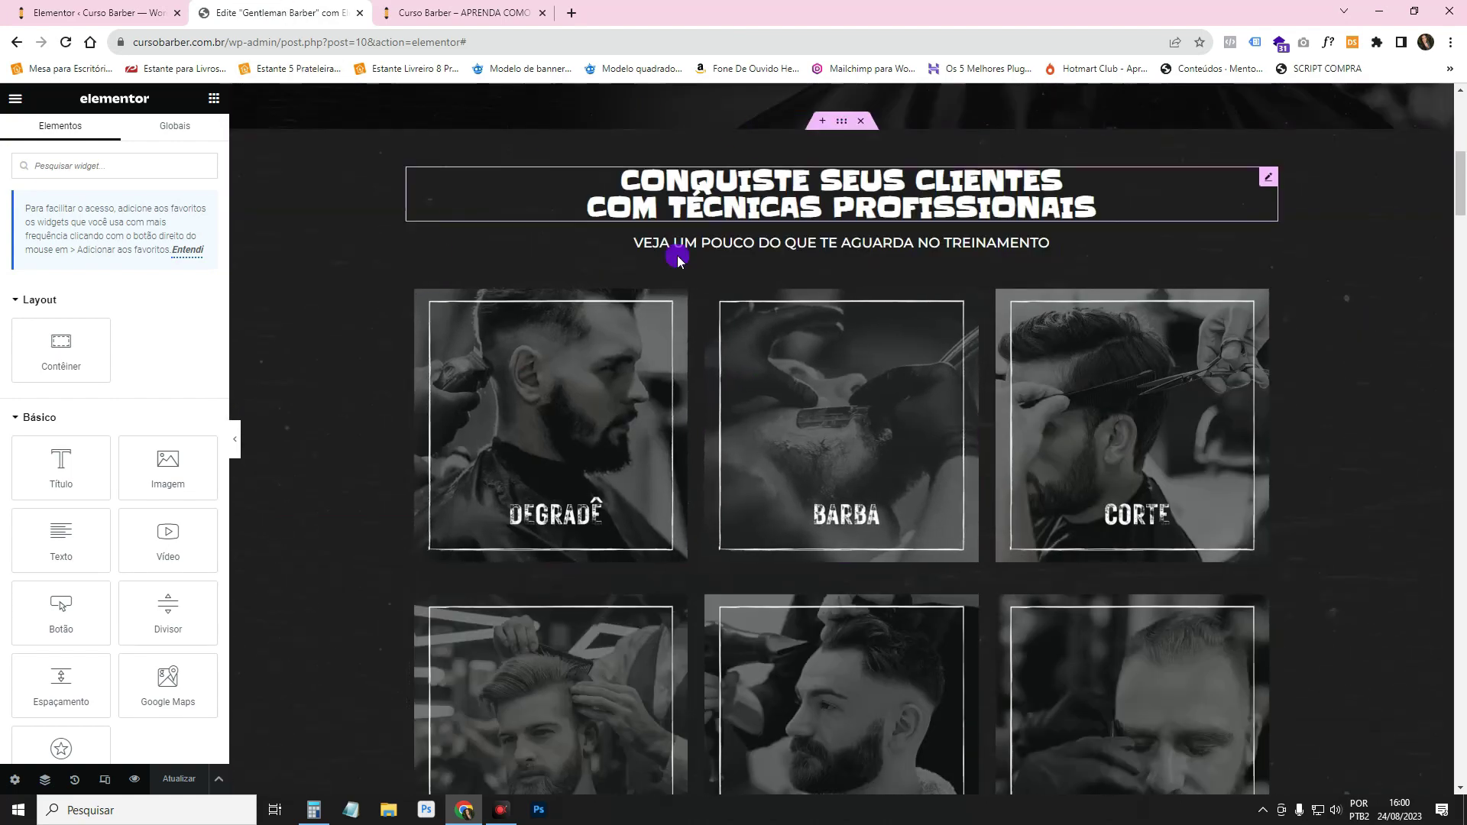
pyautogui.click(456, 6)
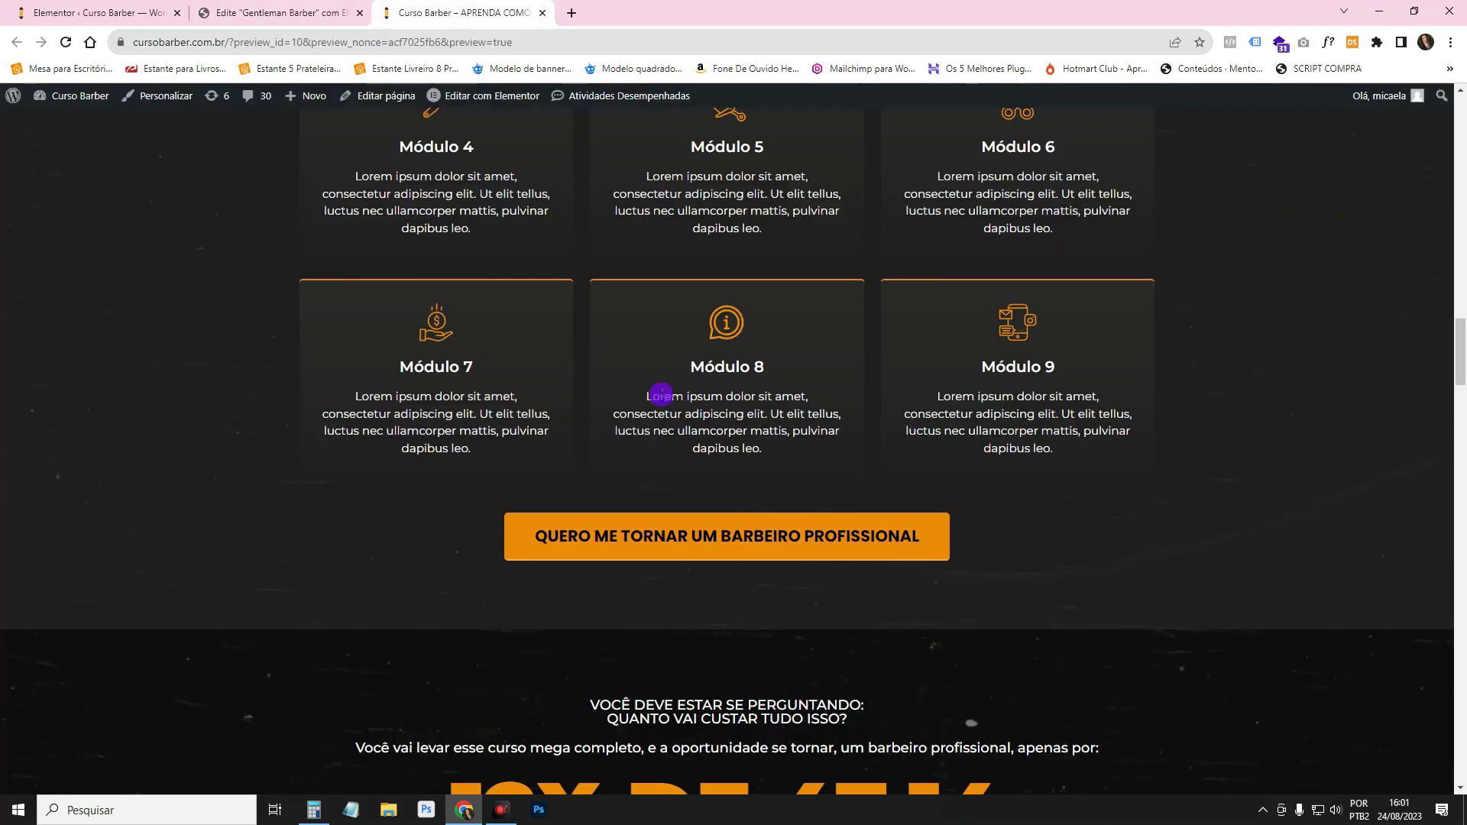
pyautogui.moveTo(467, 105)
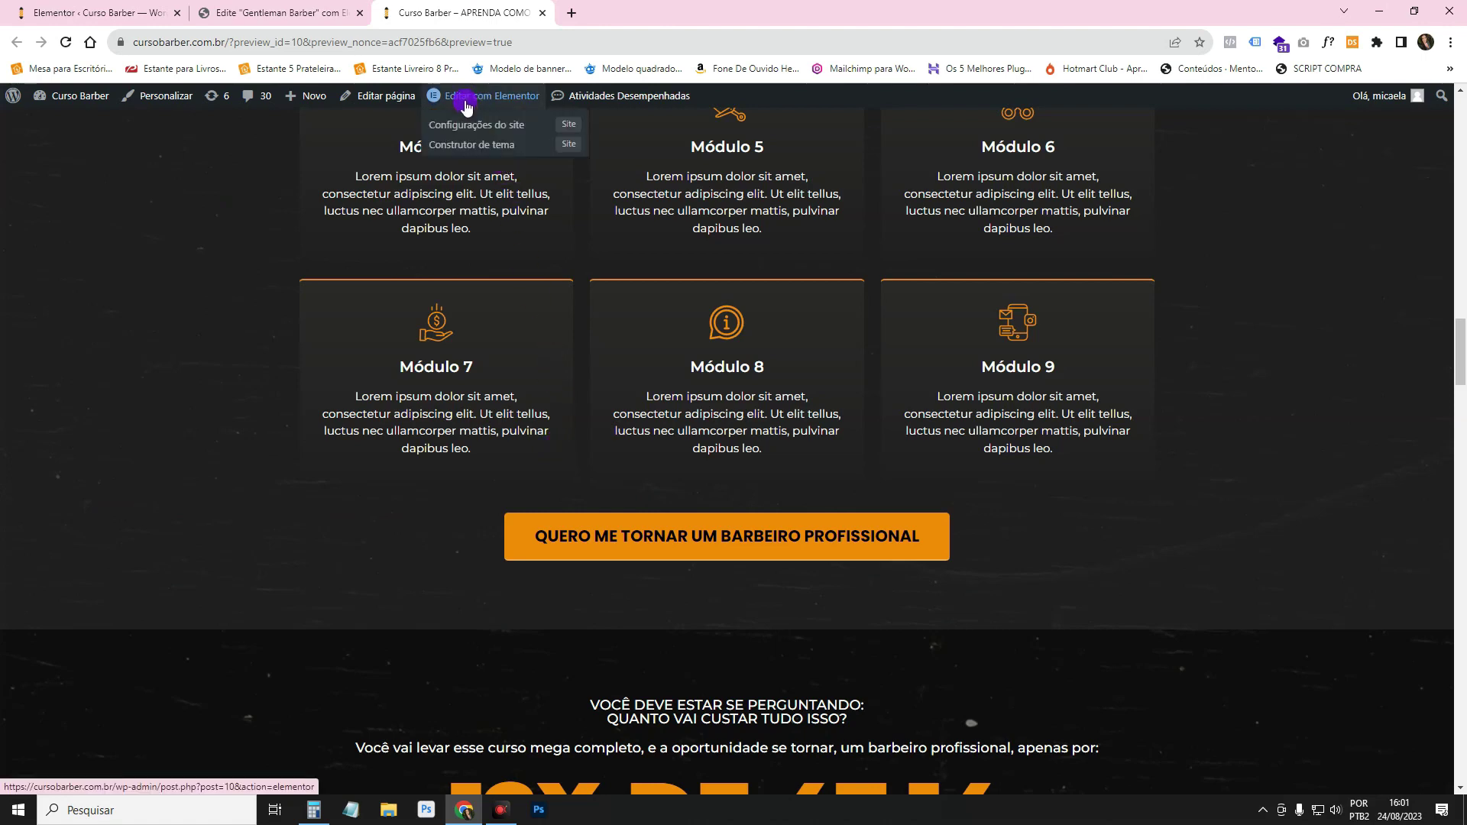
pyautogui.click(309, 6)
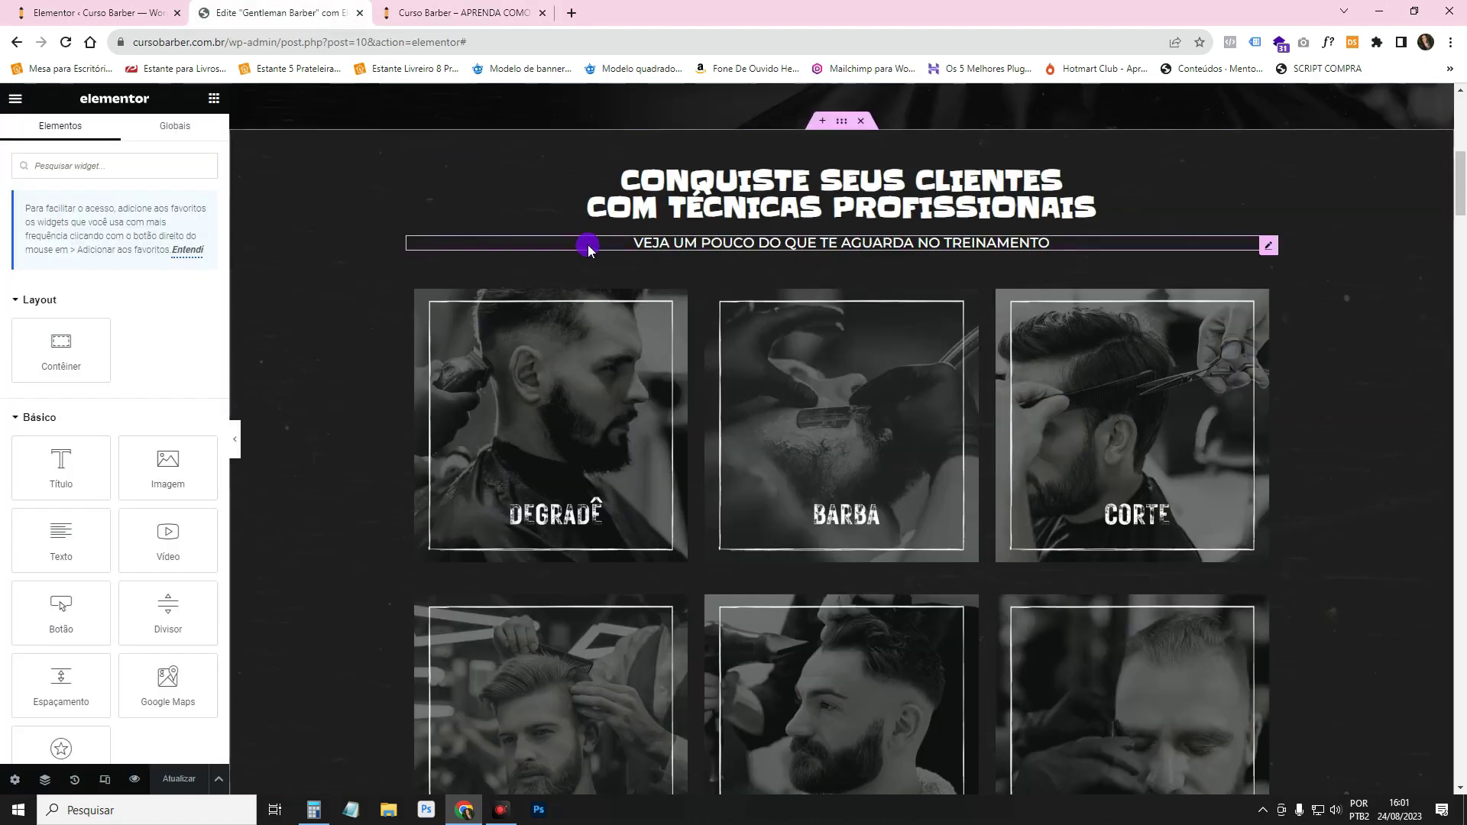
# - Examine the six service image cards, from Degradê to Sobrancelha, in the professional techniques section
pyautogui.scroll(-3, 763, 346)
pyautogui.scroll(-4, 775, 361)
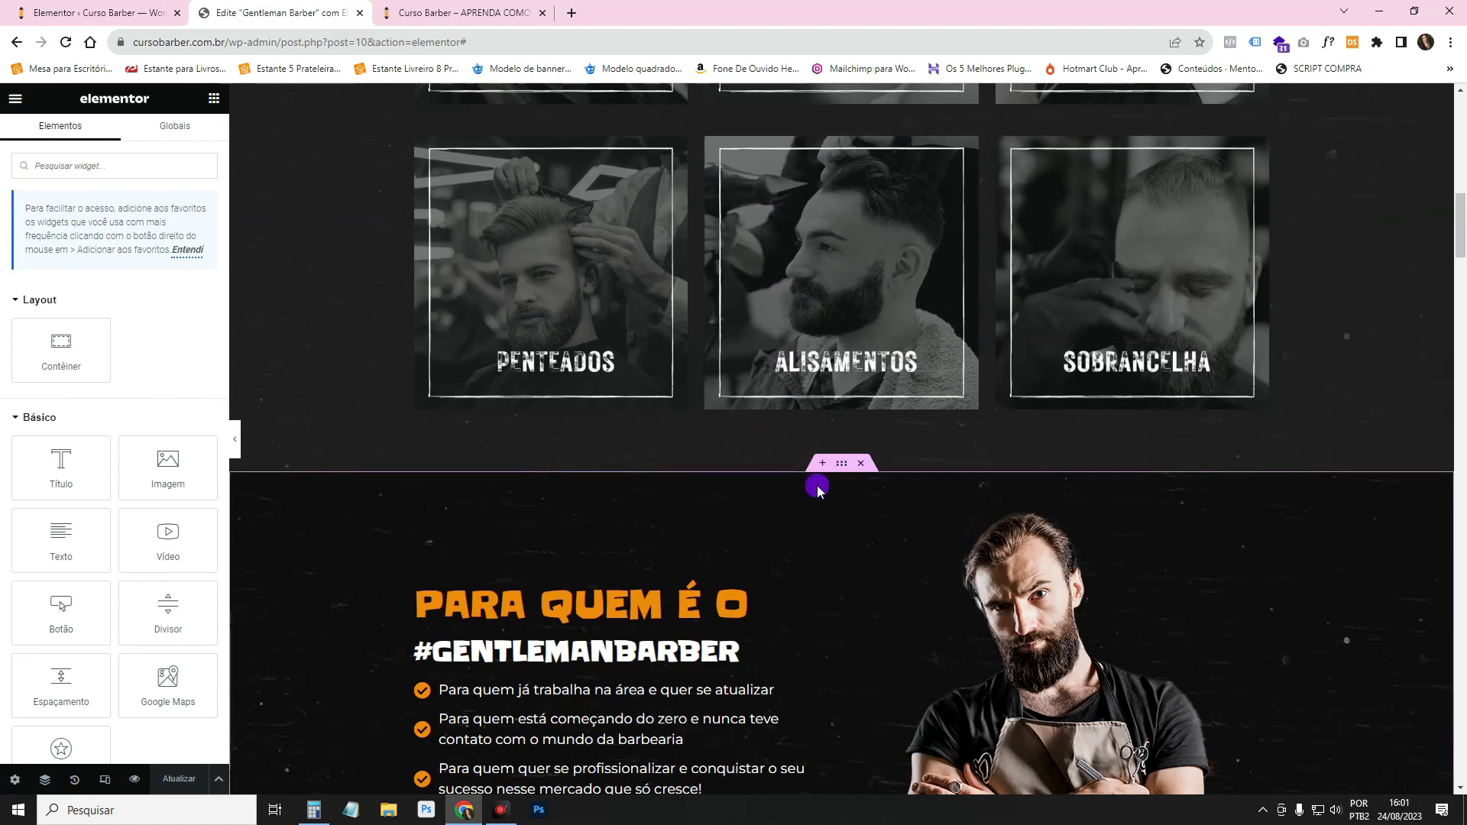
pyautogui.scroll(4, 812, 409)
pyautogui.scroll(3, 688, 401)
pyautogui.scroll(-3, 1177, 382)
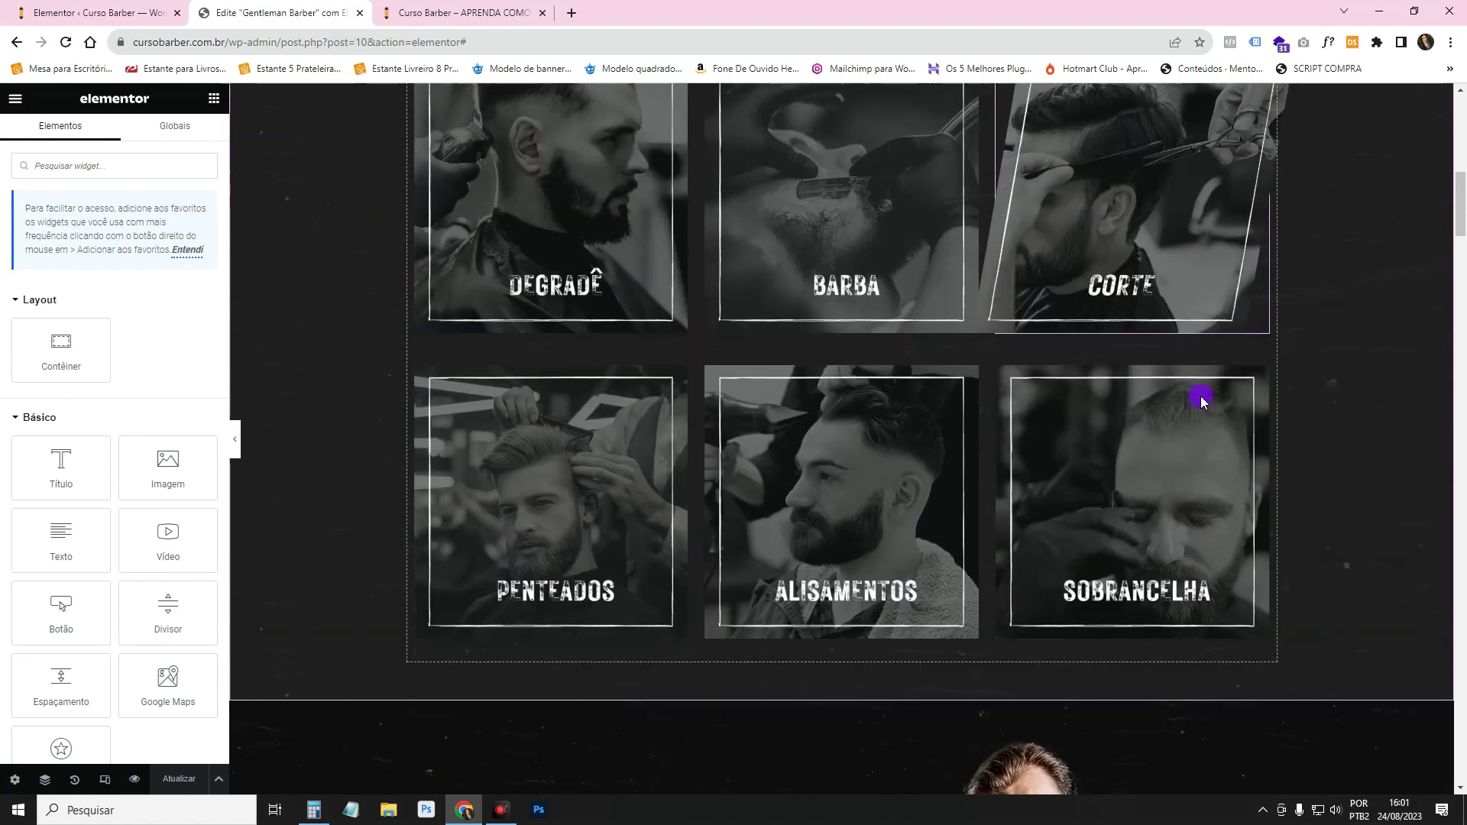
pyautogui.scroll(-3, 969, 367)
pyautogui.scroll(4, 893, 416)
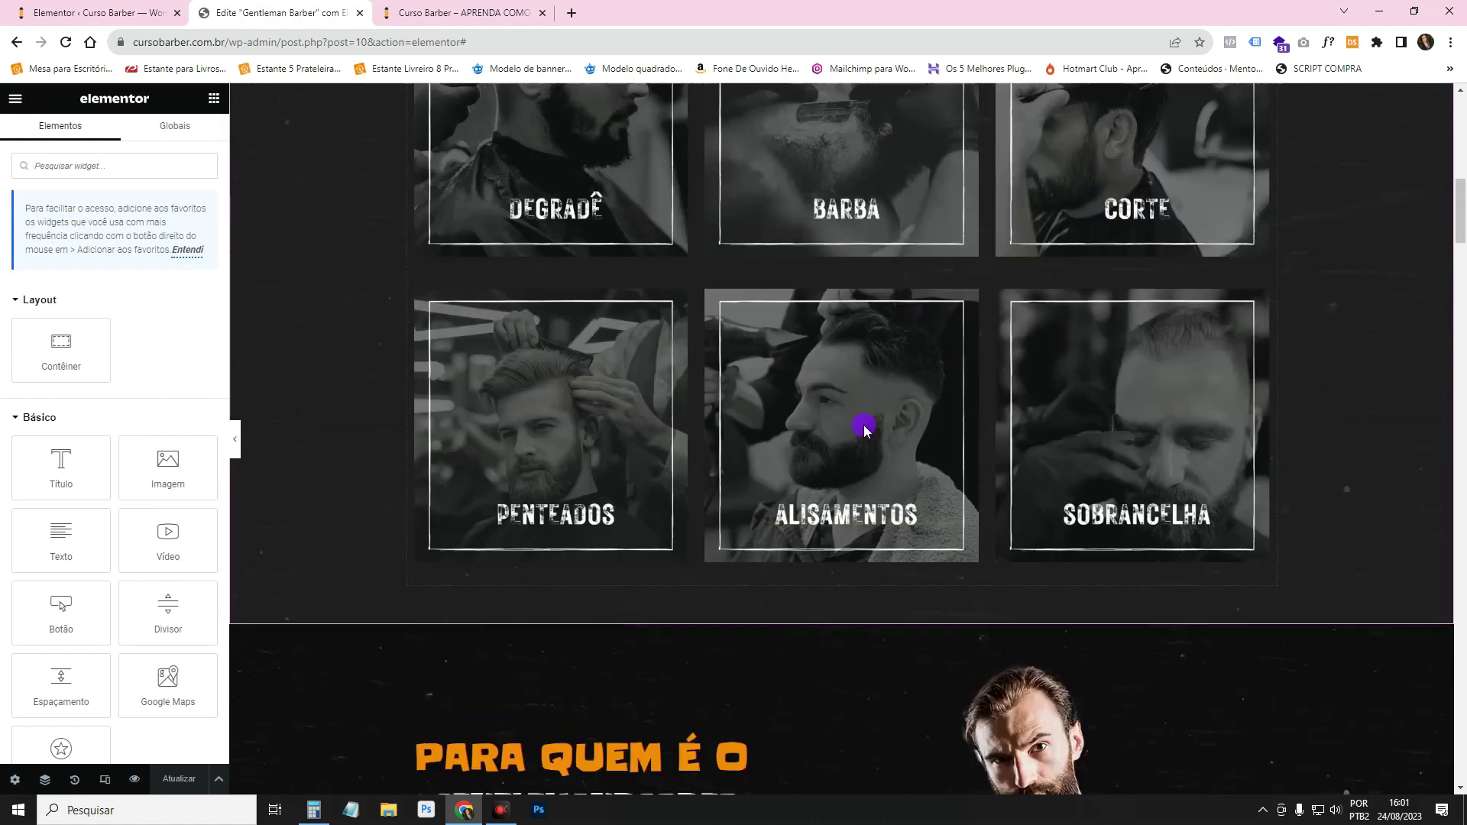
# - Insert a single container with vertical direction between the service images section and the "Para quem é o #GentlemanBarber" section
pyautogui.scroll(-5, 661, 260)
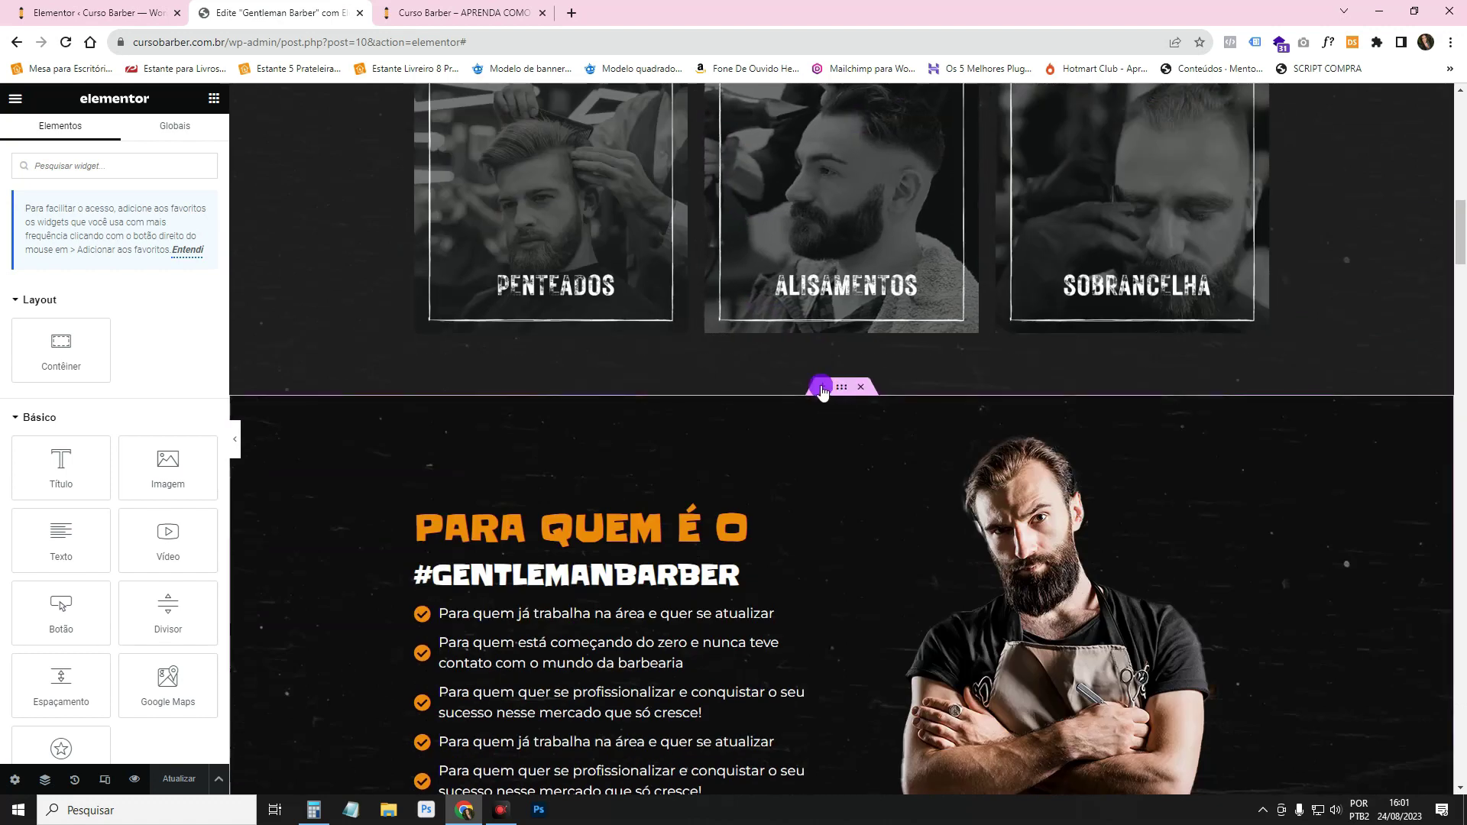
pyautogui.click(821, 387)
pyautogui.click(803, 464)
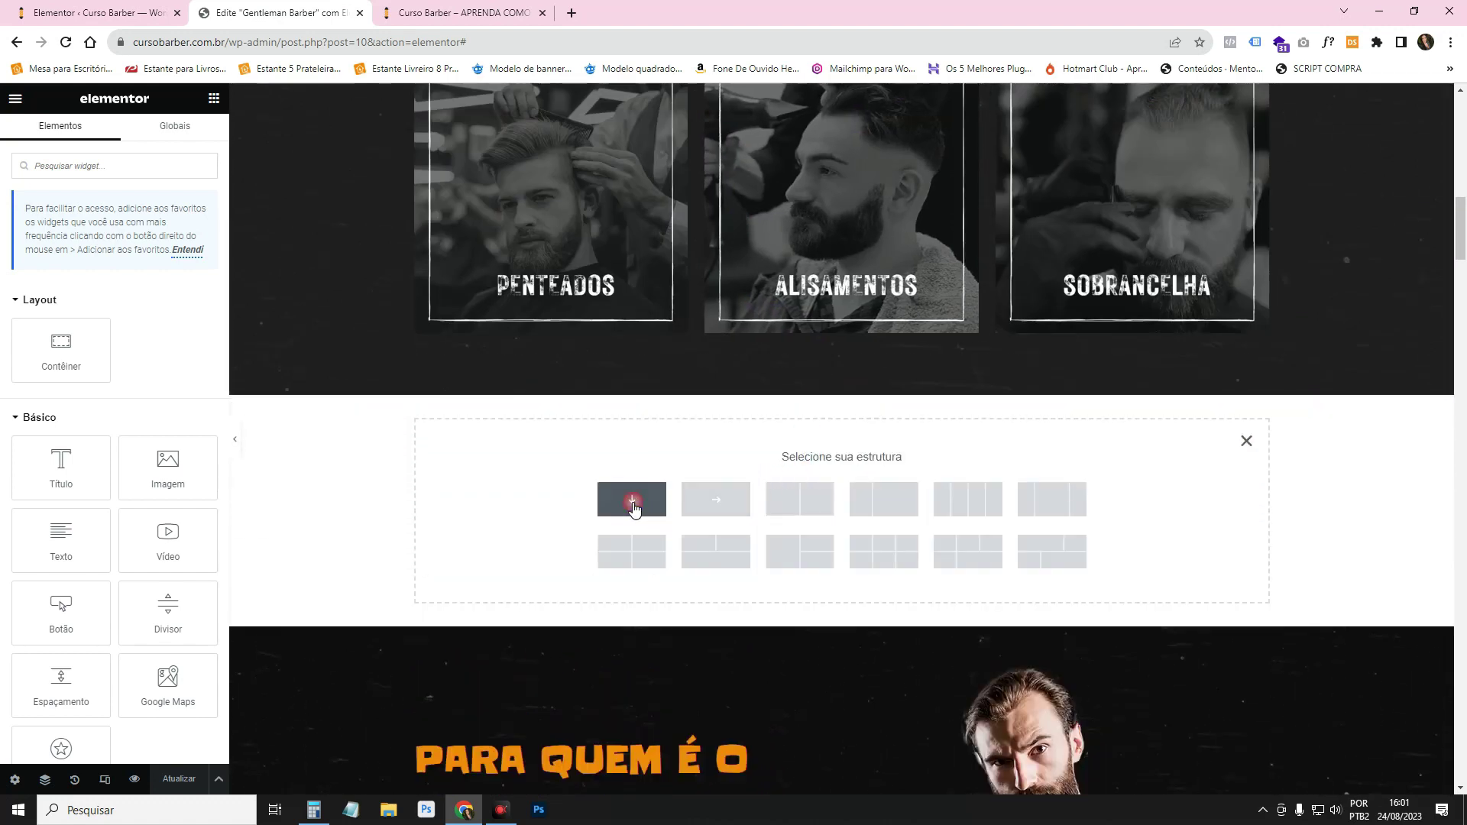
pyautogui.click(632, 501)
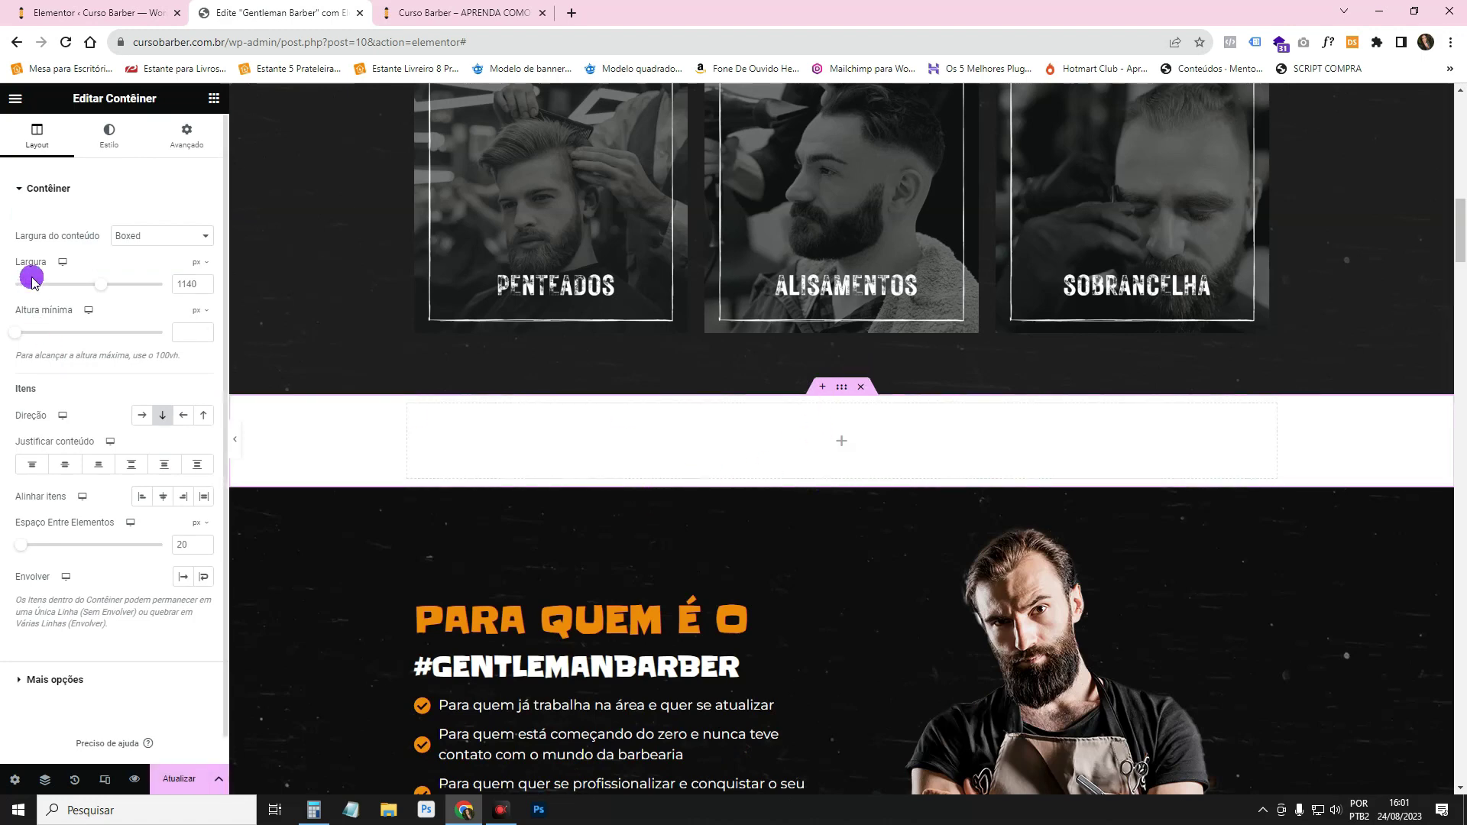
# - Give the new container a classic background using the dark scratched texture image near the end of the media library
pyautogui.click(128, 148)
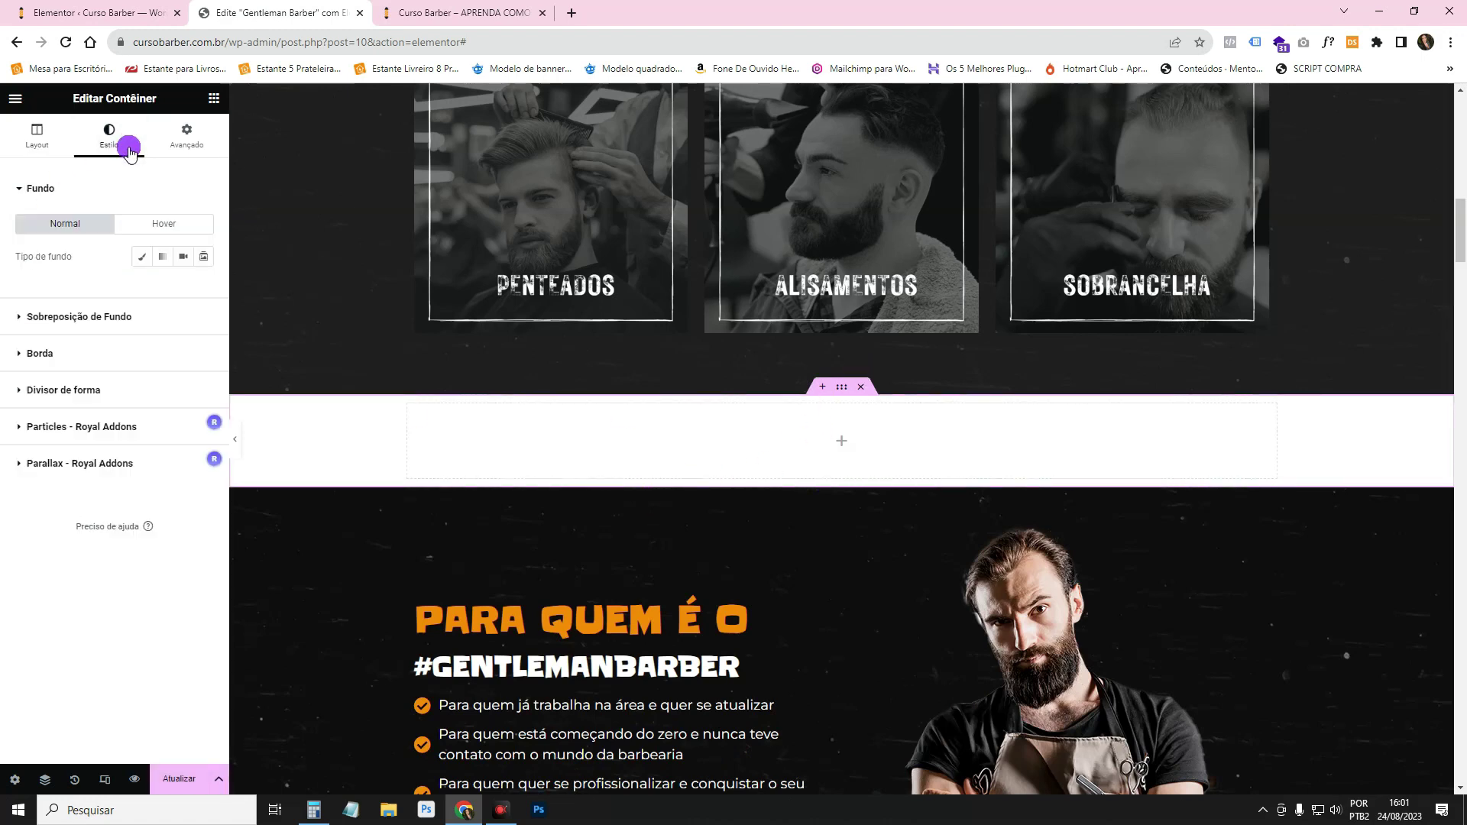
pyautogui.click(142, 257)
pyautogui.click(165, 340)
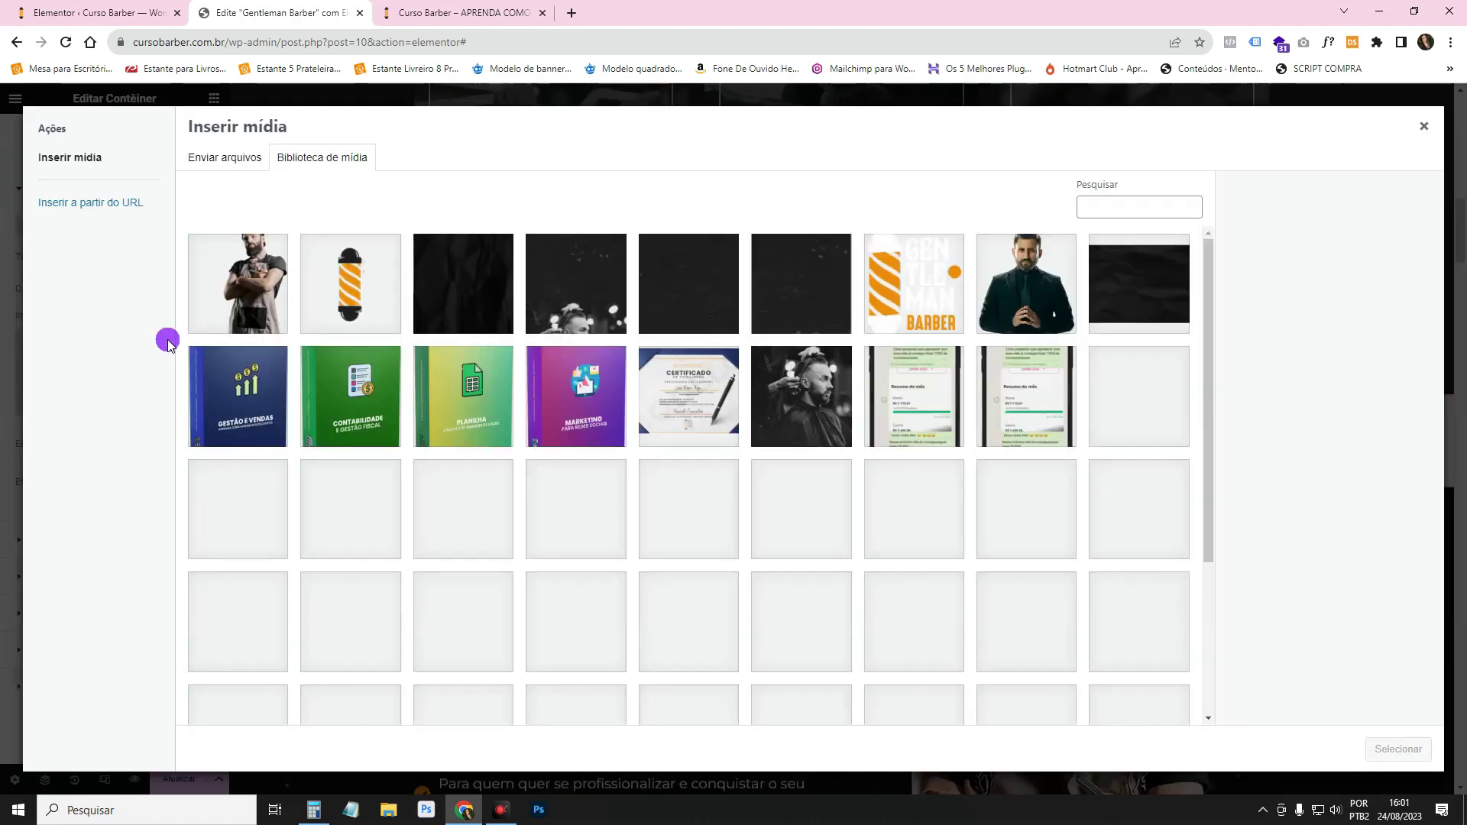
pyautogui.click(704, 323)
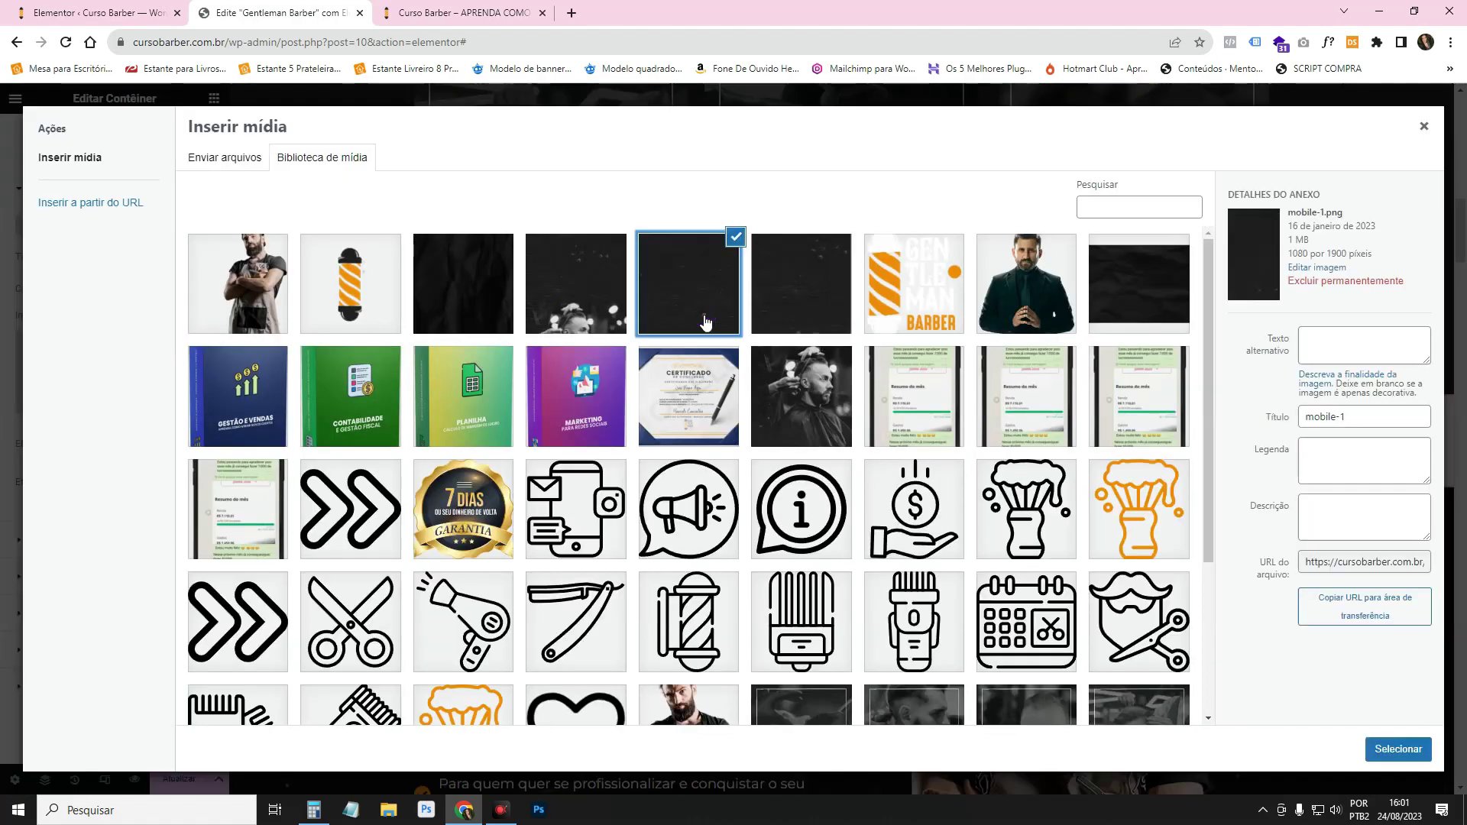
pyautogui.click(845, 329)
pyautogui.click(714, 316)
pyautogui.scroll(-2, 730, 523)
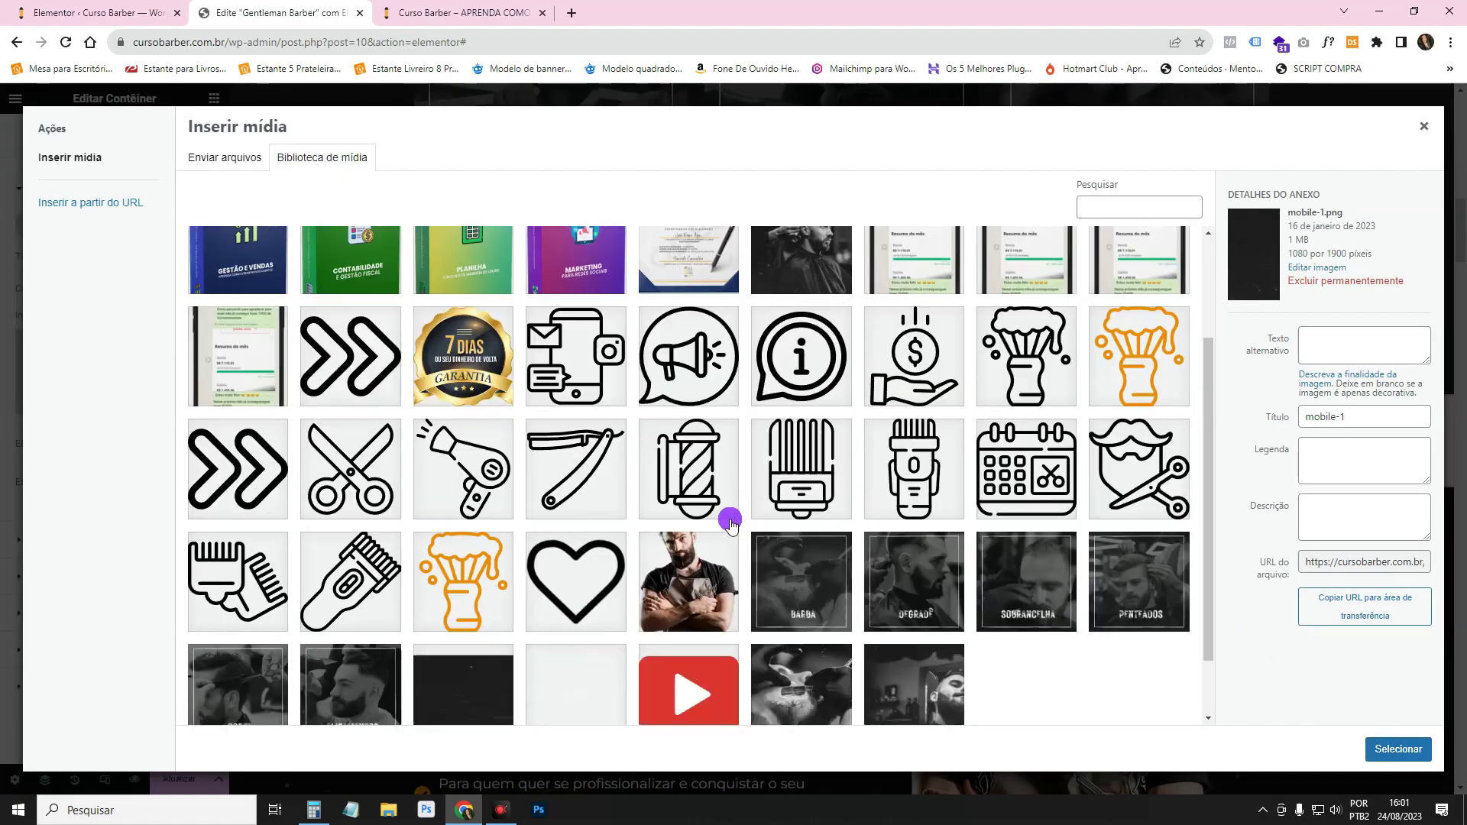
pyautogui.scroll(-1, 730, 523)
pyautogui.click(463, 607)
pyautogui.click(1398, 748)
# - Set the container background's display size to Preenchimento completo and its position to Centralizado, keeping the image size at Completo
pyautogui.click(156, 582)
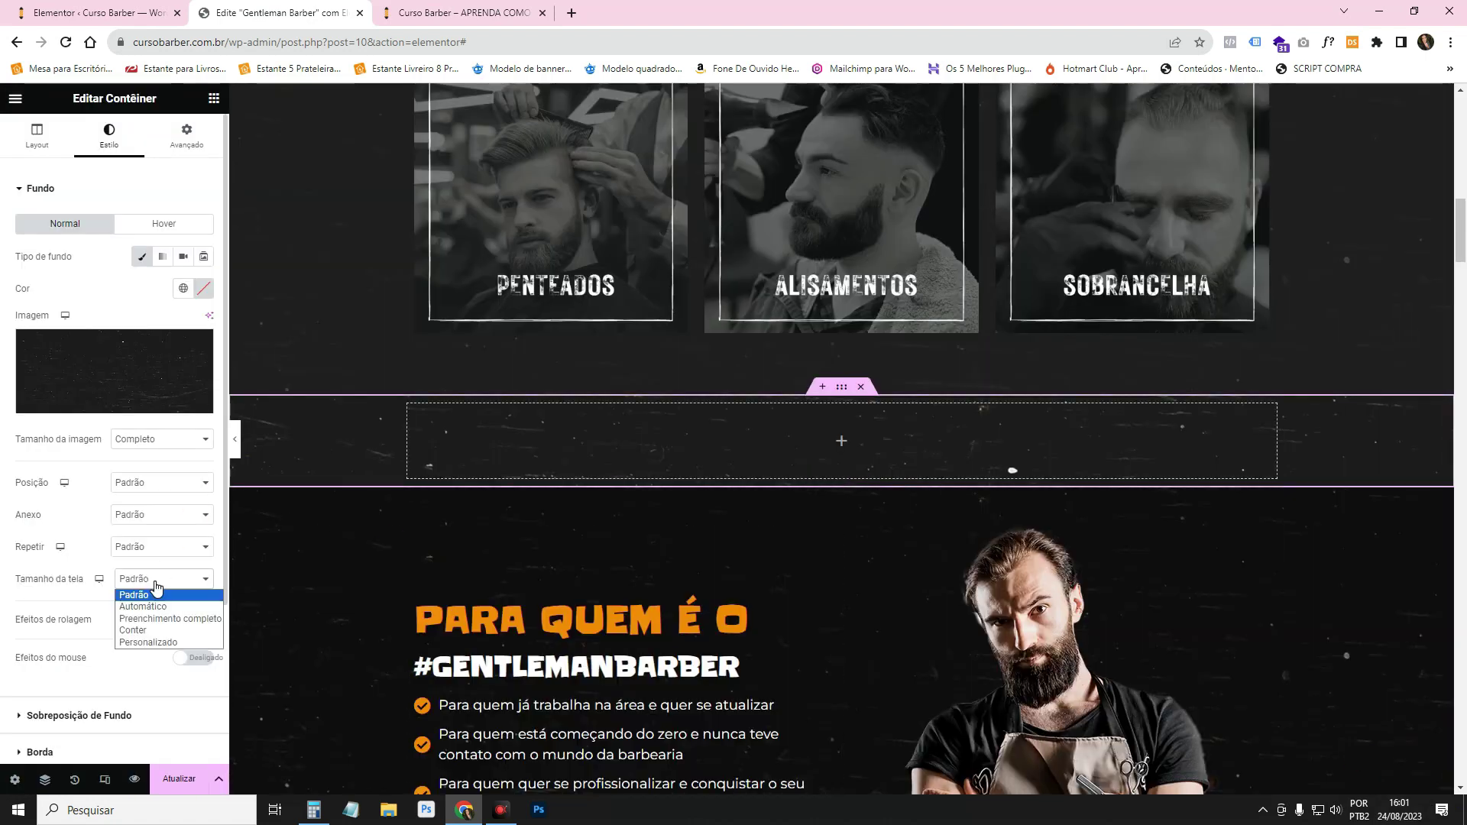
pyautogui.click(169, 618)
pyautogui.click(153, 439)
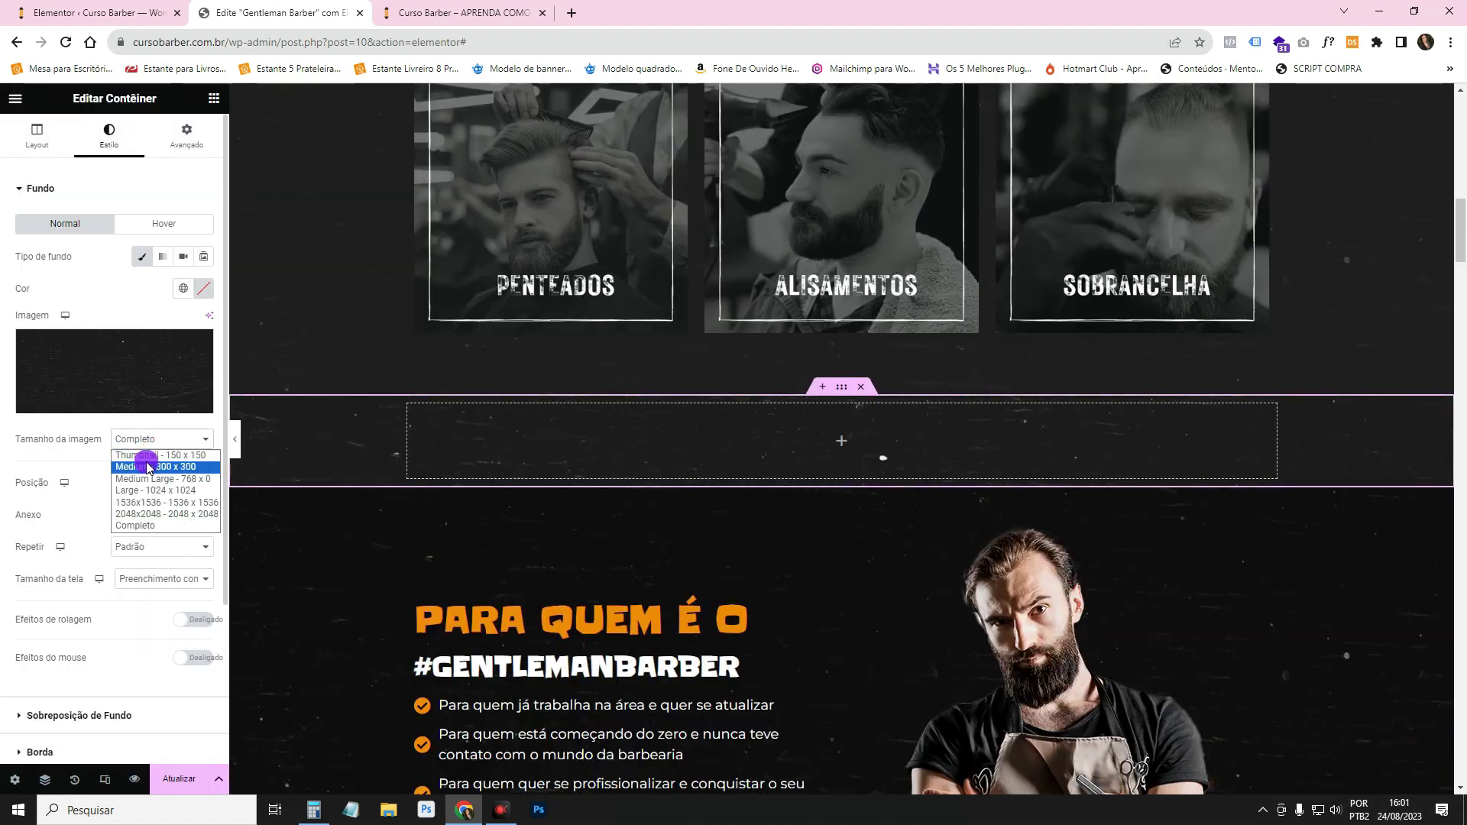
pyautogui.click(147, 467)
pyautogui.click(157, 489)
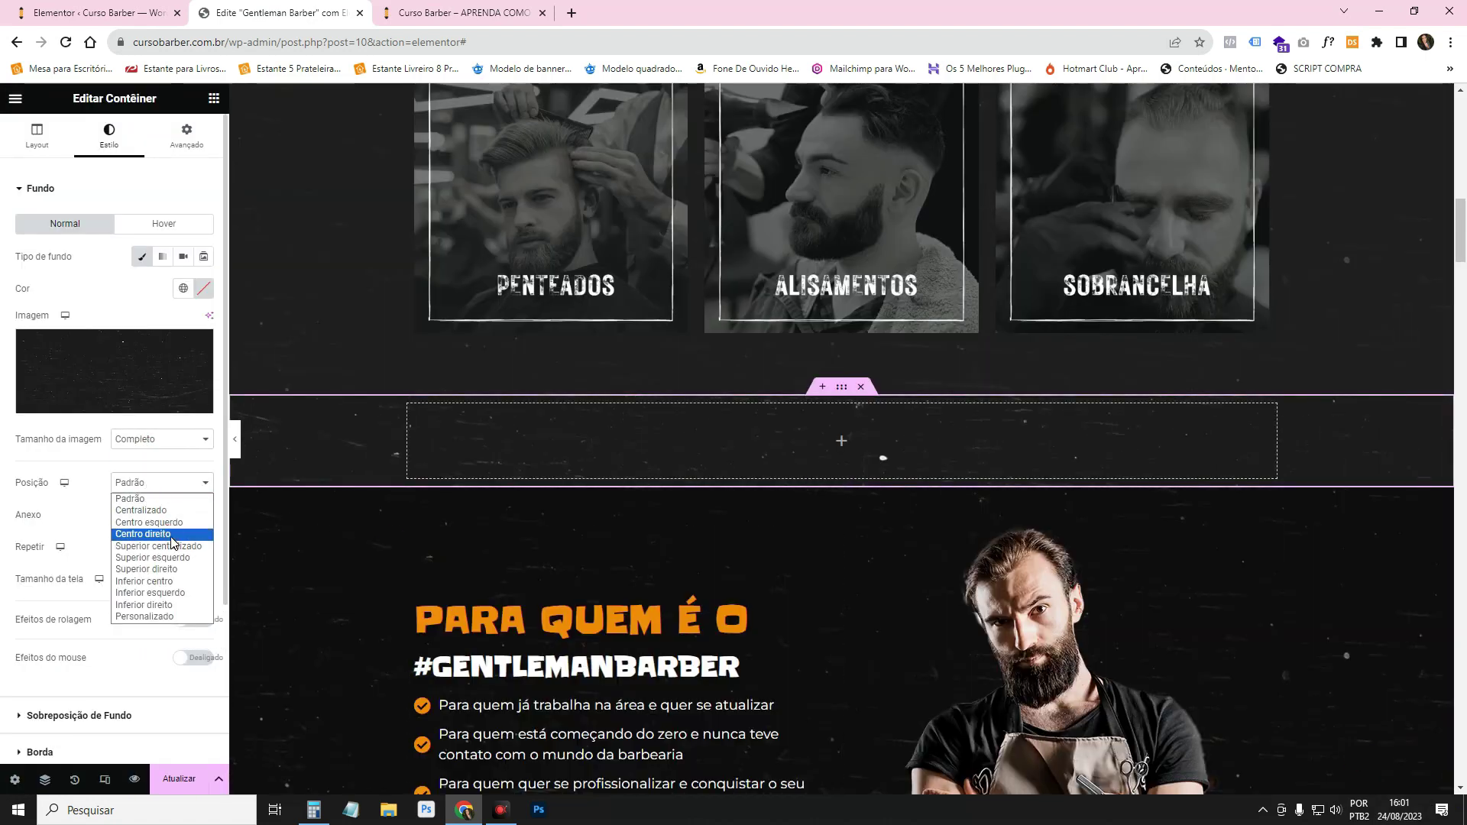
pyautogui.click(157, 509)
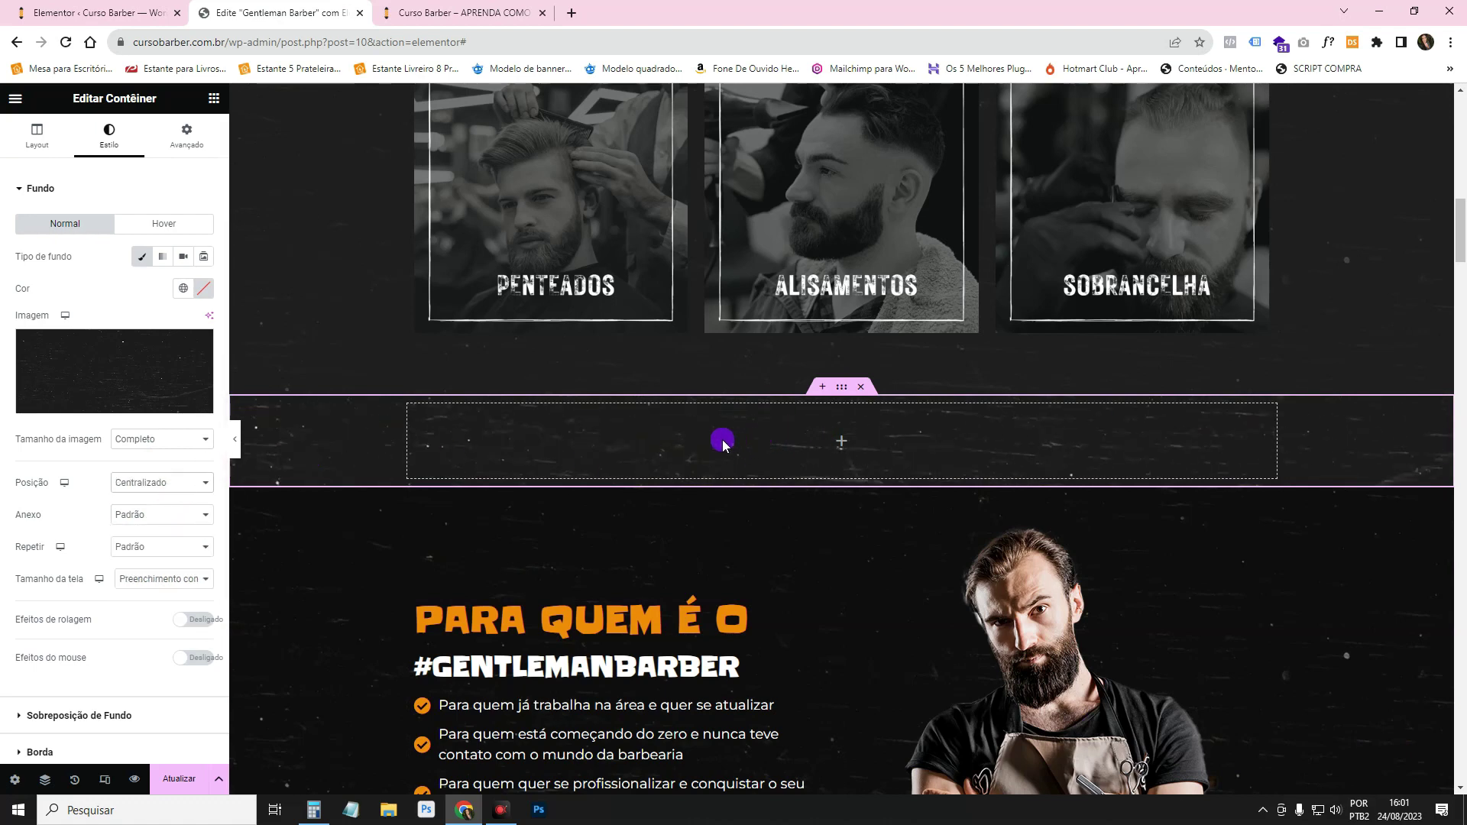
# - Find the Carrossel widget with the search term "carr" and place it in the new container
pyautogui.scroll(1, 281, 203)
pyautogui.click(214, 98)
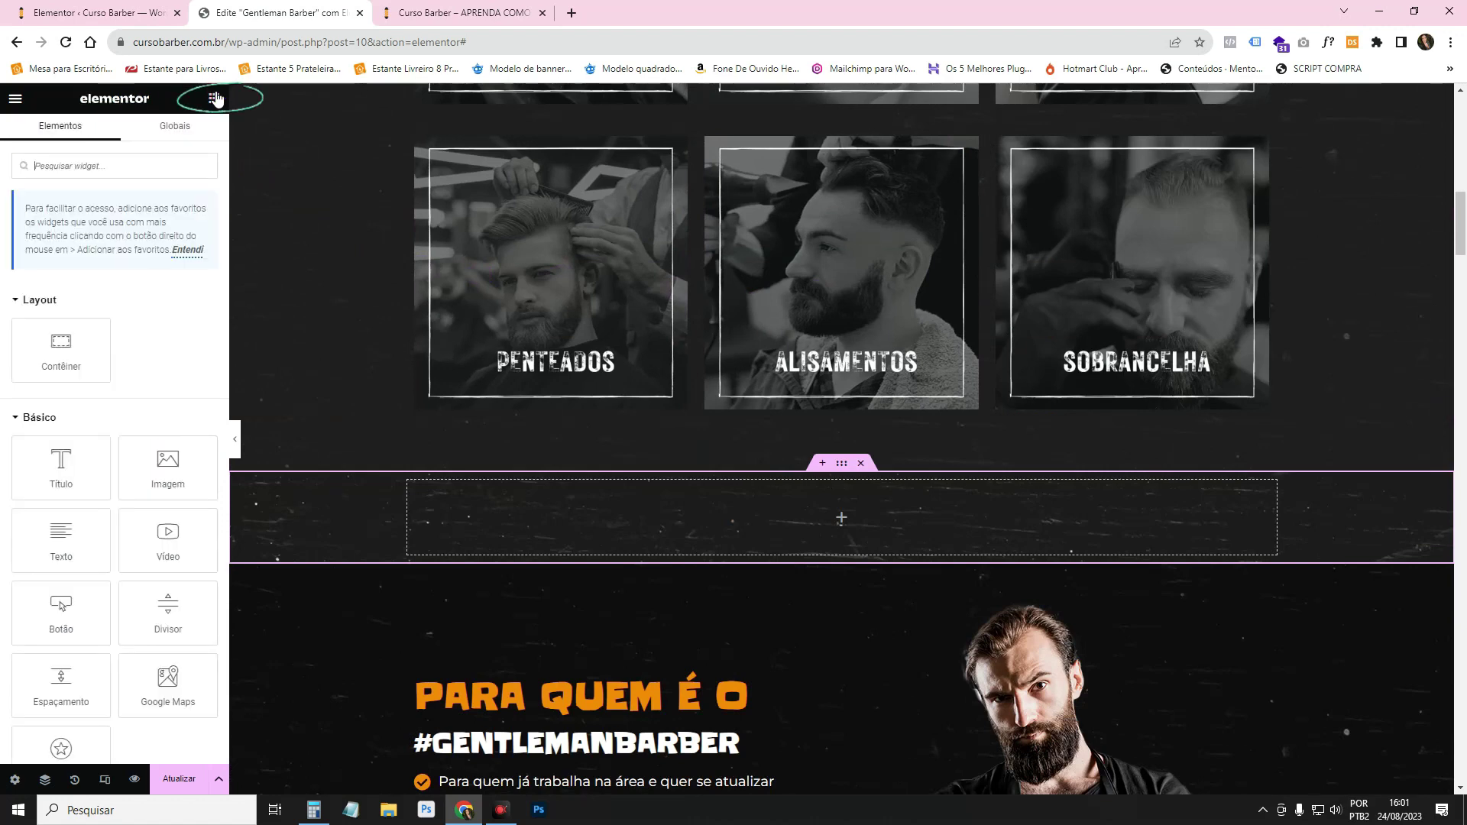
pyautogui.click(120, 166)
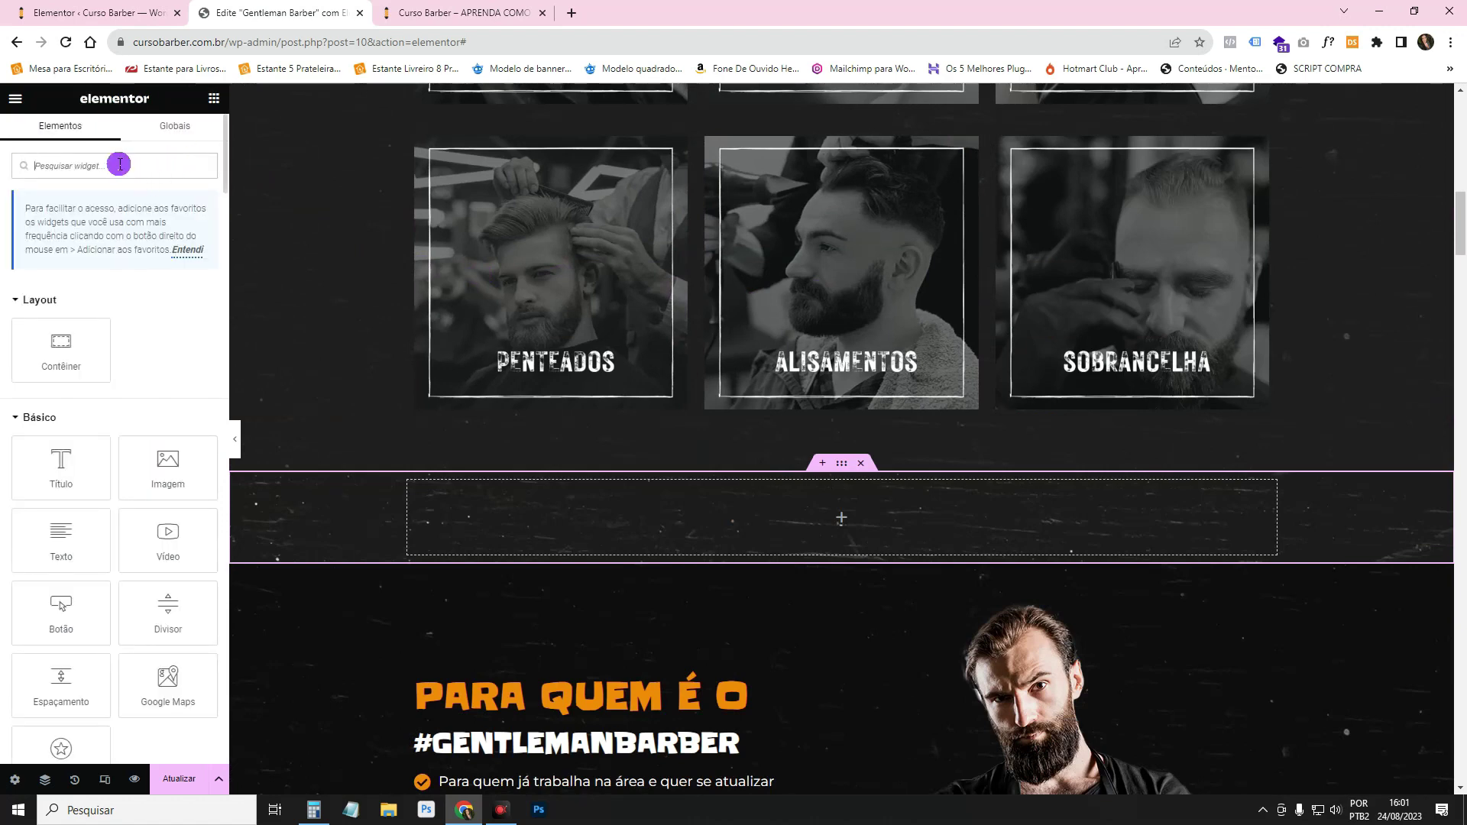
pyautogui.write('carr')
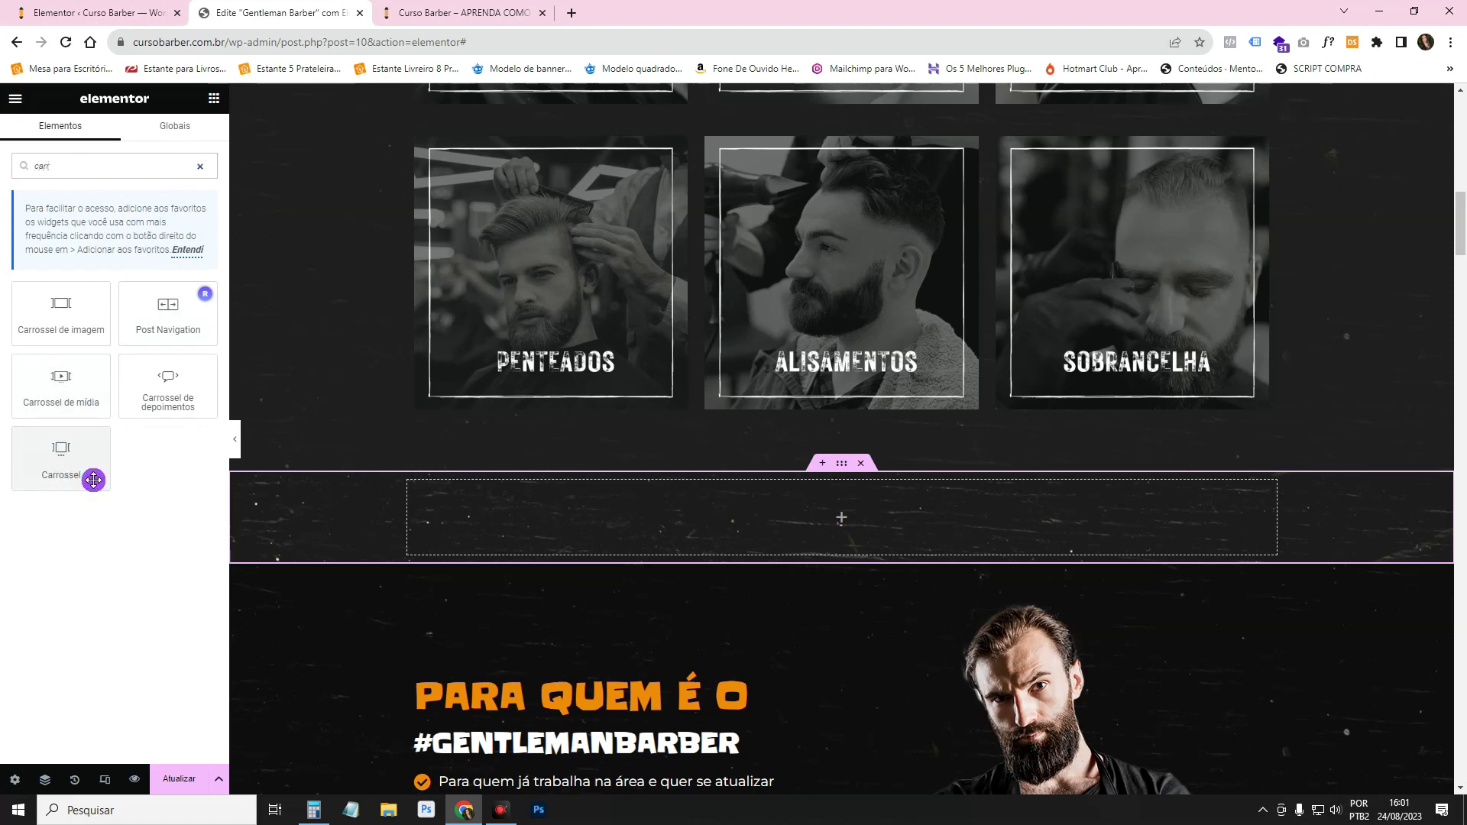
pyautogui.moveTo(65, 460); pyautogui.dragTo(764, 524)
pyautogui.scroll(-2, 763, 524)
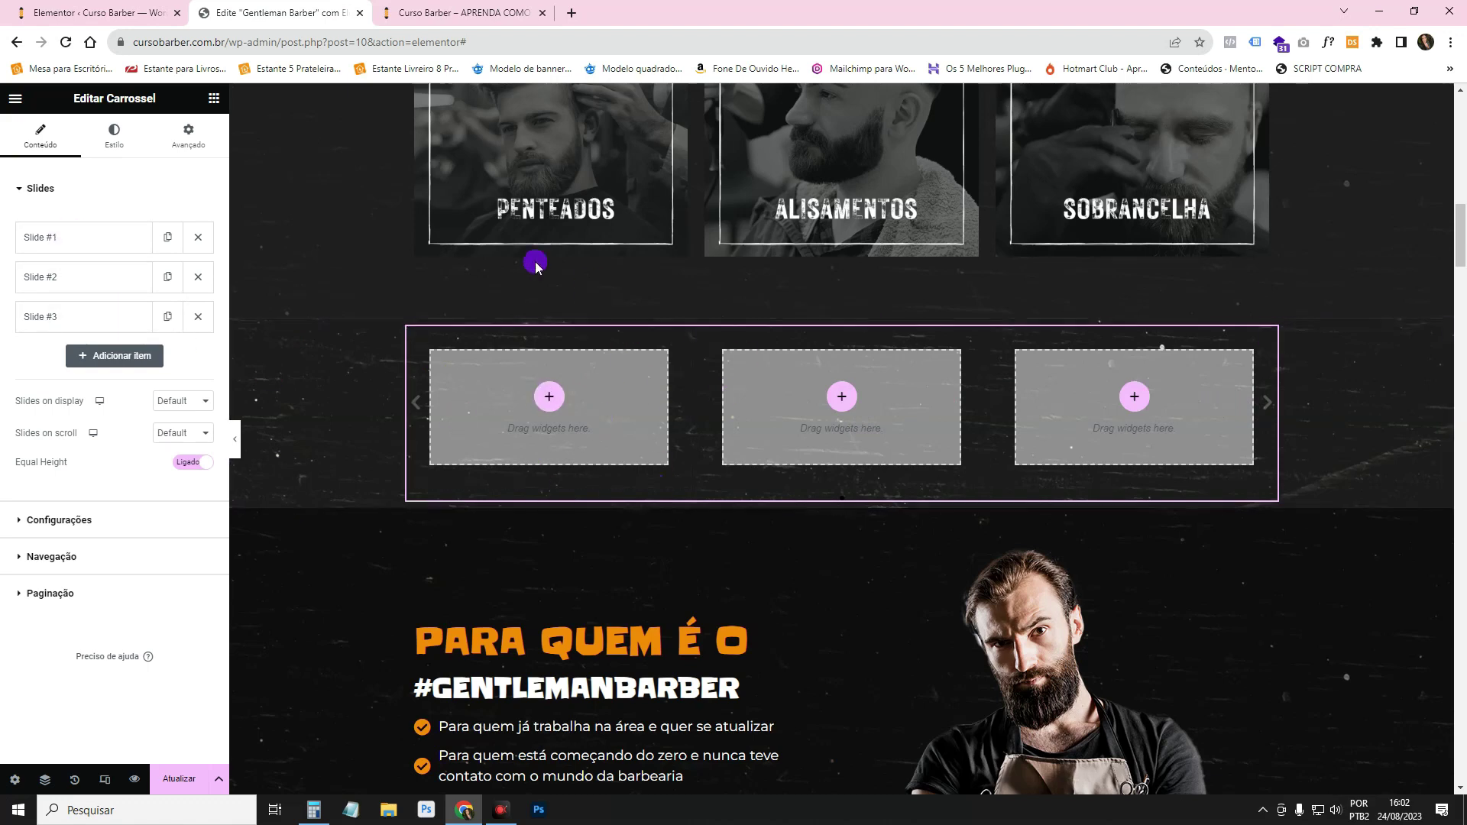
# - Copy the Penteados image from the services section and paste it into the carousel's first slide
pyautogui.rightClick(607, 151)
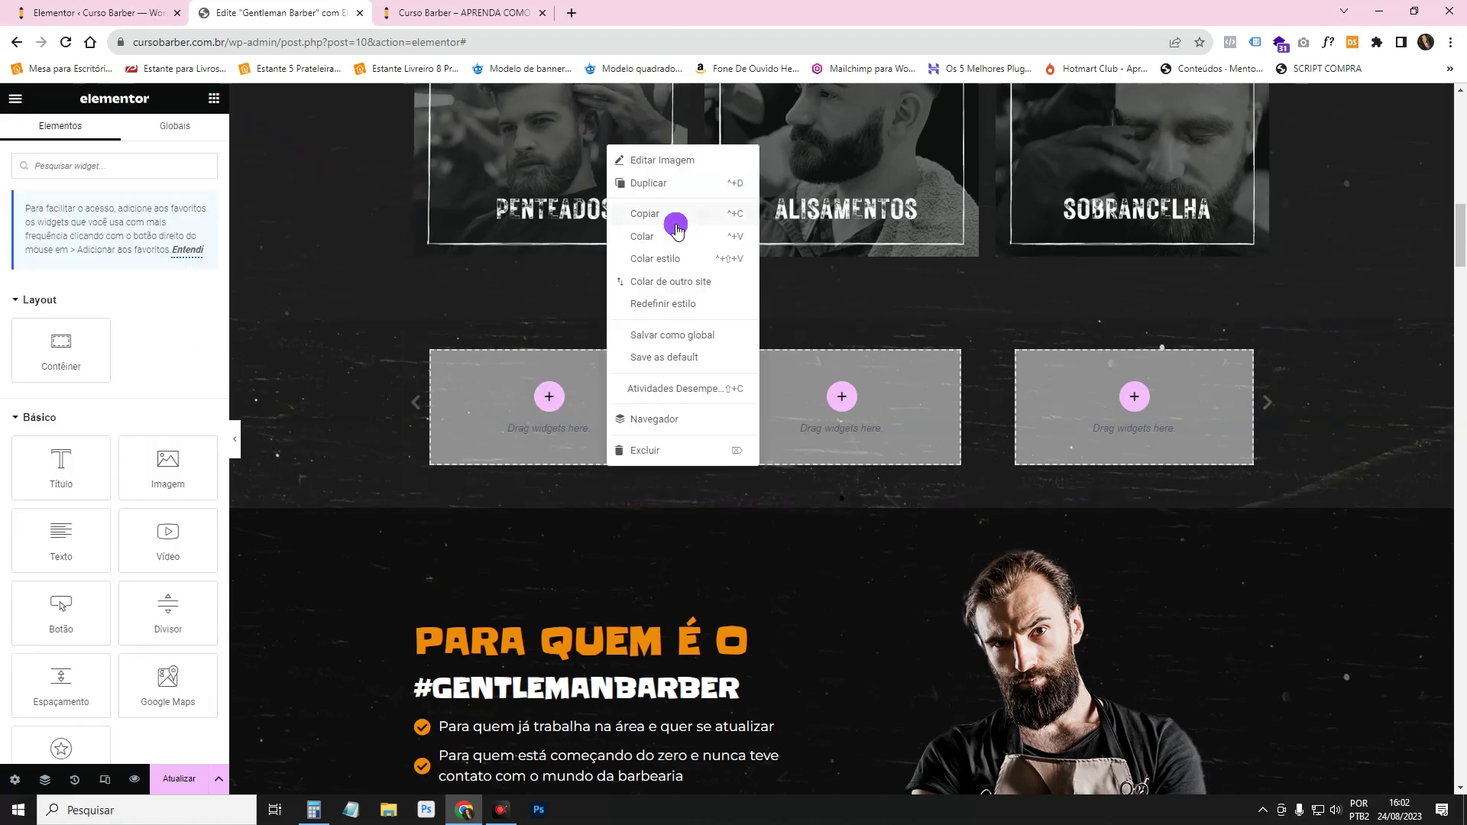
pyautogui.rightClick(585, 389)
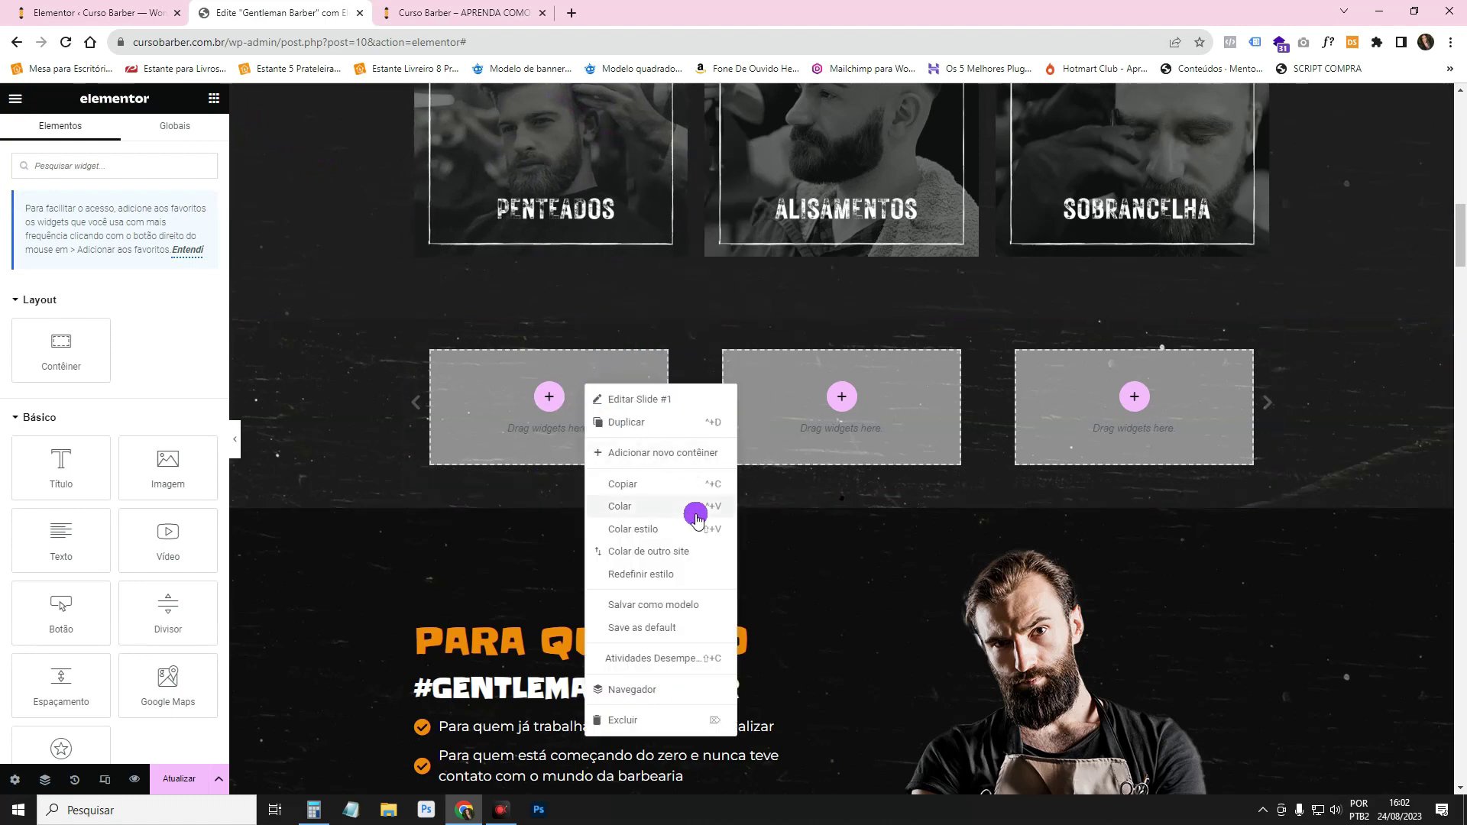
pyautogui.click(690, 506)
# - Add two more copies of the Penteados image to the first slide
pyautogui.rightClick(471, 373)
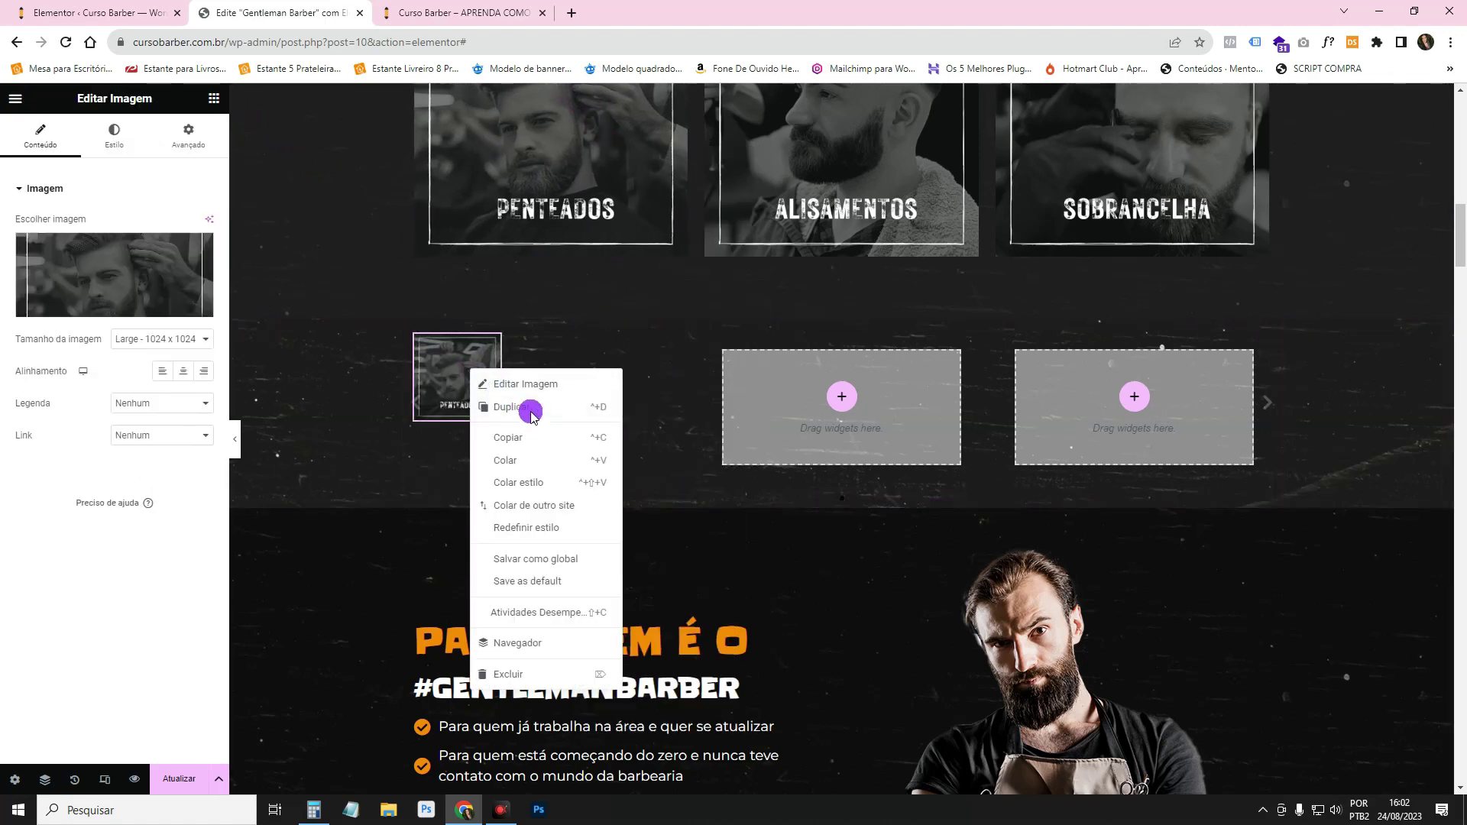
pyautogui.scroll(3, 583, 242)
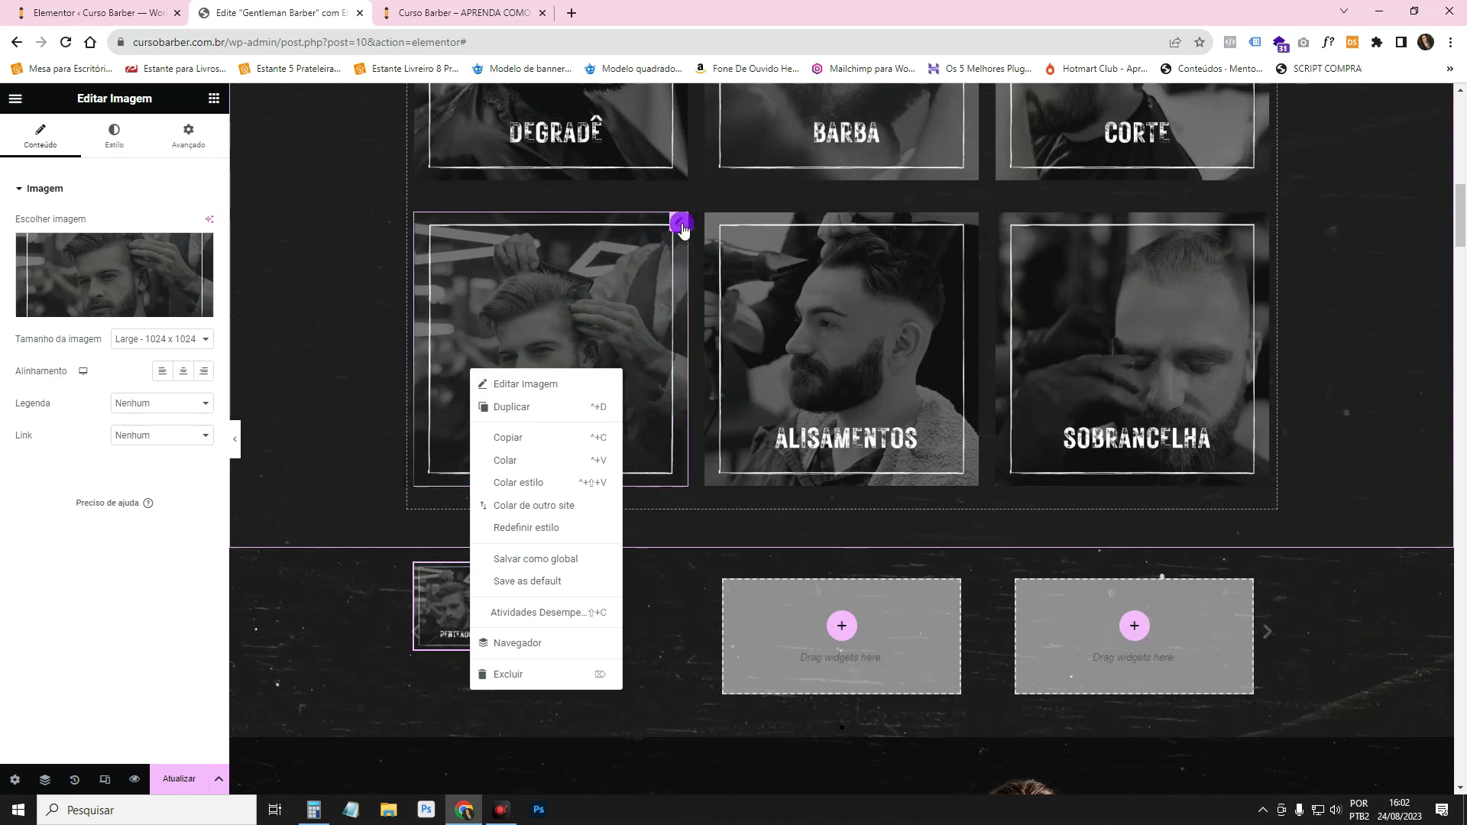
pyautogui.click(680, 222)
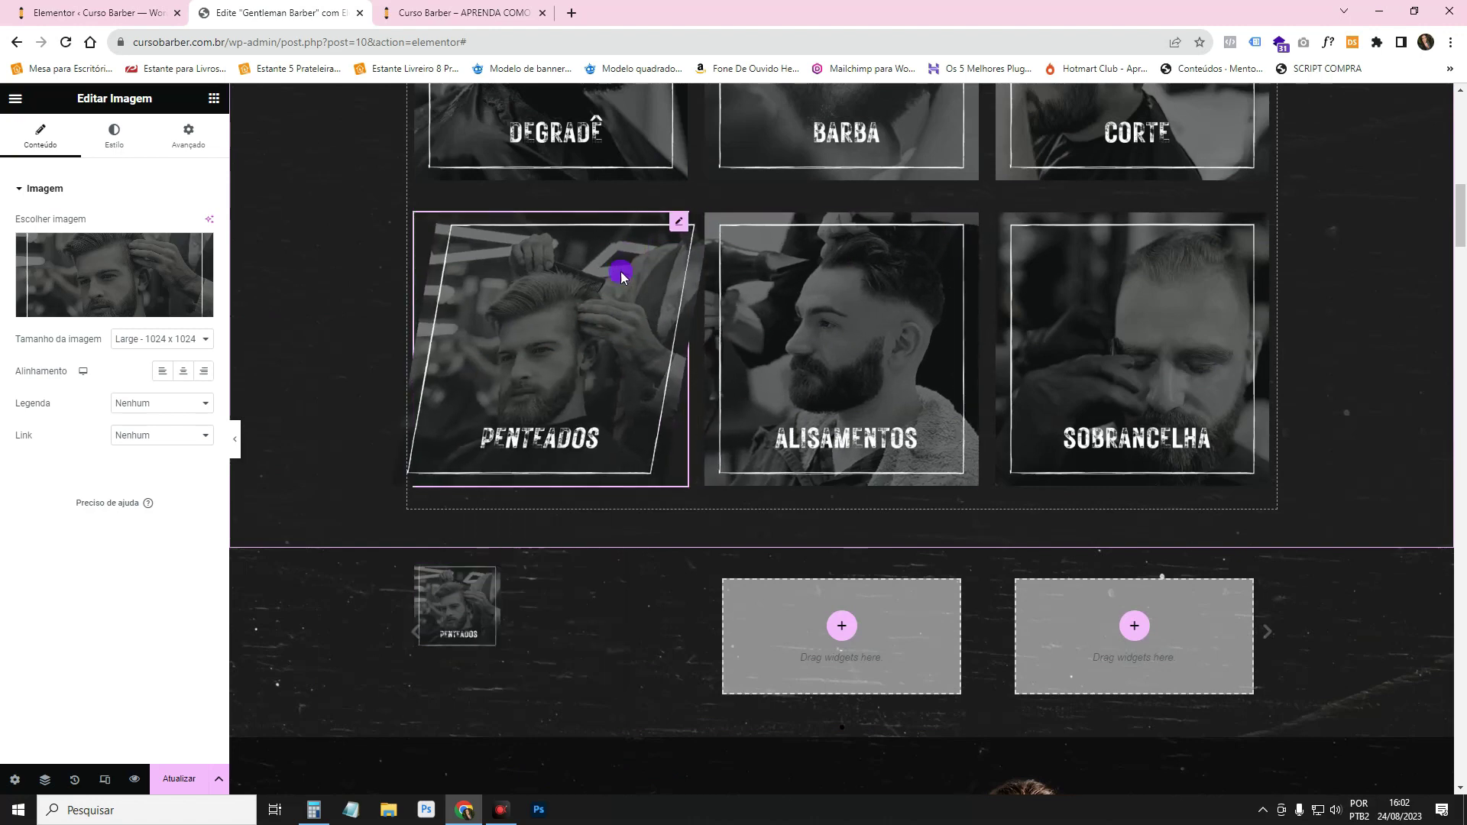
pyautogui.scroll(-3, 534, 321)
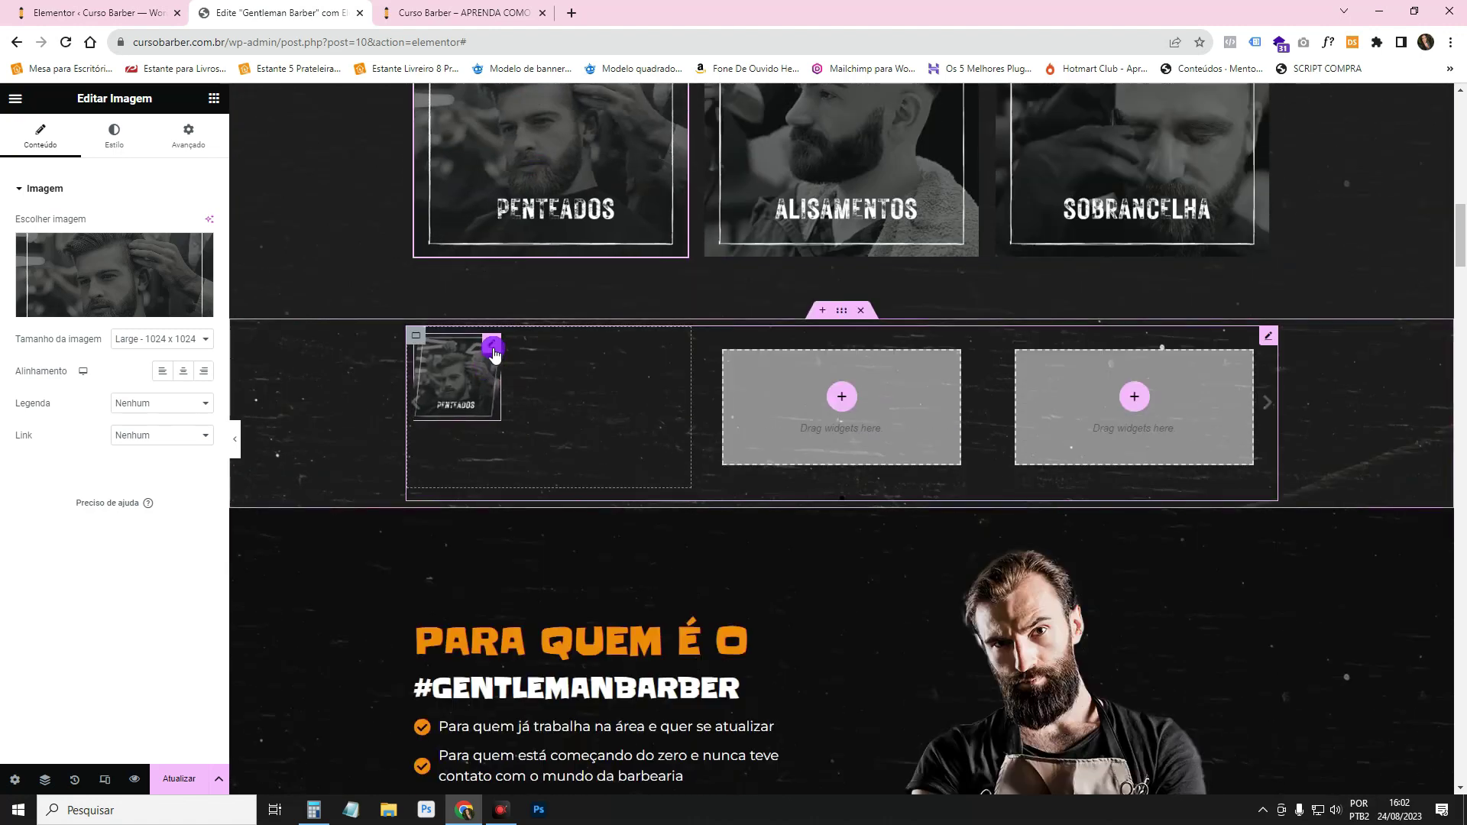
pyautogui.rightClick(578, 351)
pyautogui.click(611, 377)
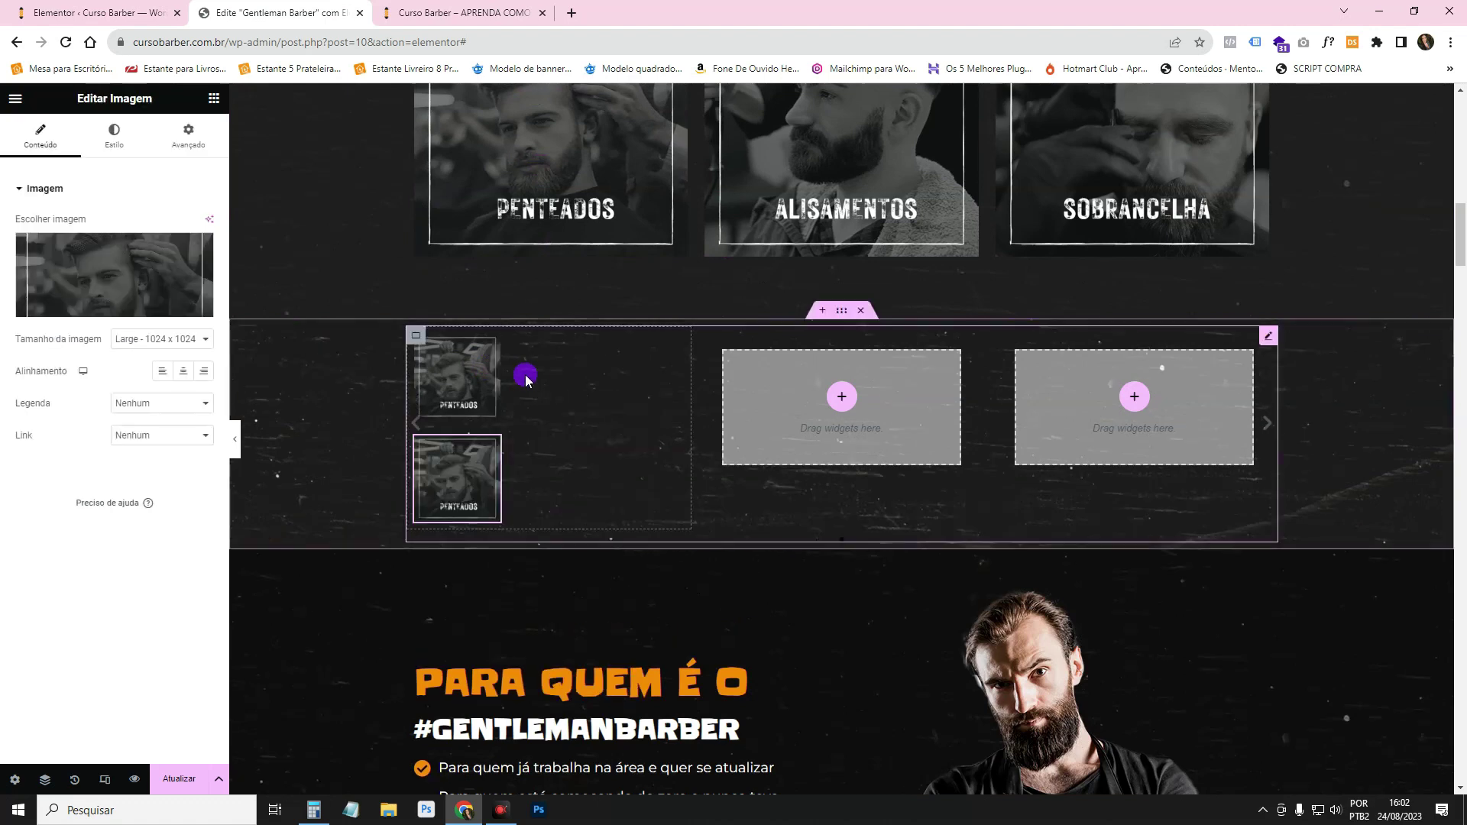
pyautogui.rightClick(475, 375)
pyautogui.click(500, 408)
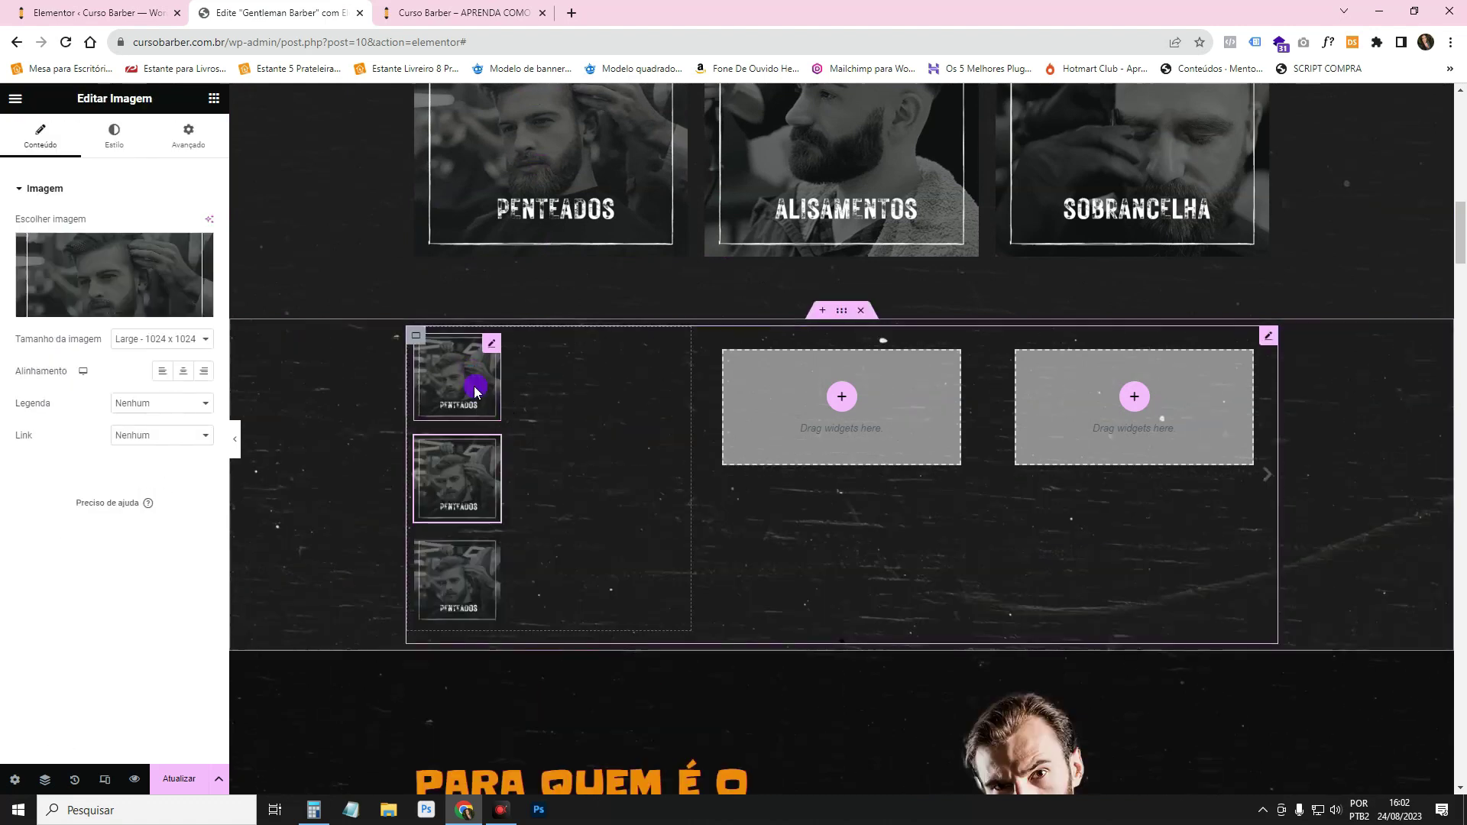
# - Set the first slide container's direction to a horizontal row so its three Penteados images sit side by side
pyautogui.click(420, 340)
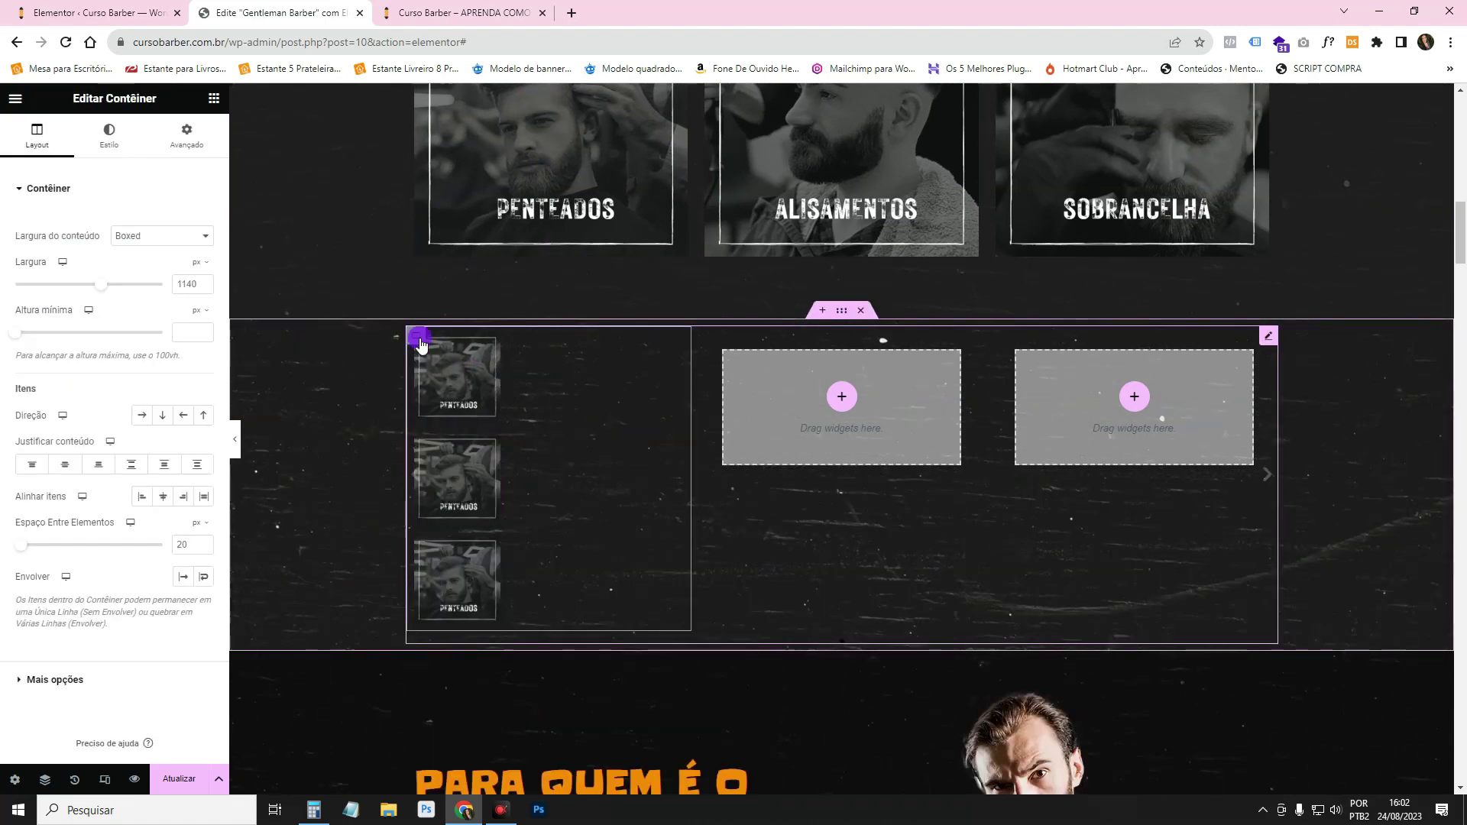
pyautogui.click(461, 462)
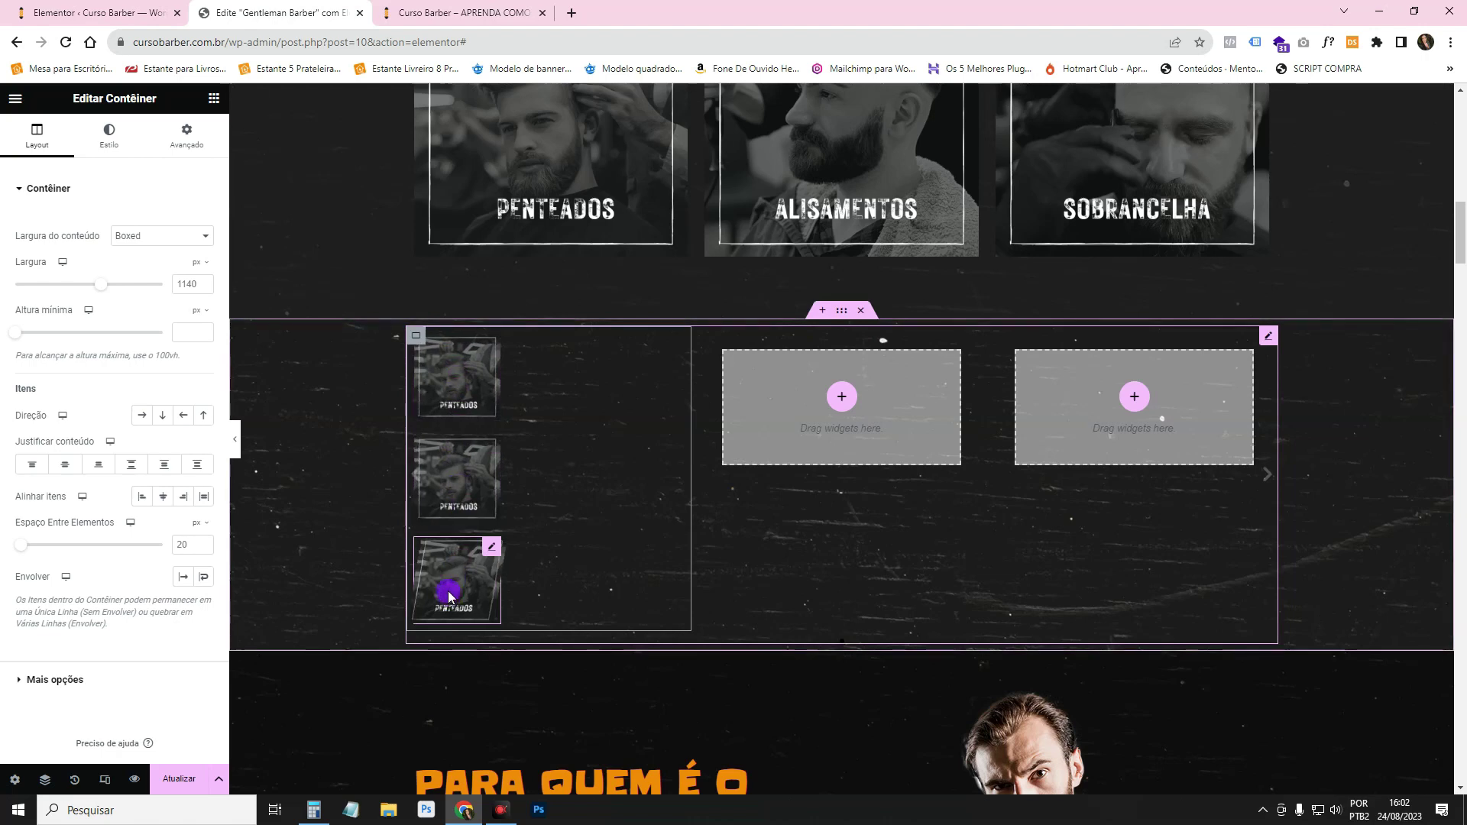
pyautogui.click(145, 416)
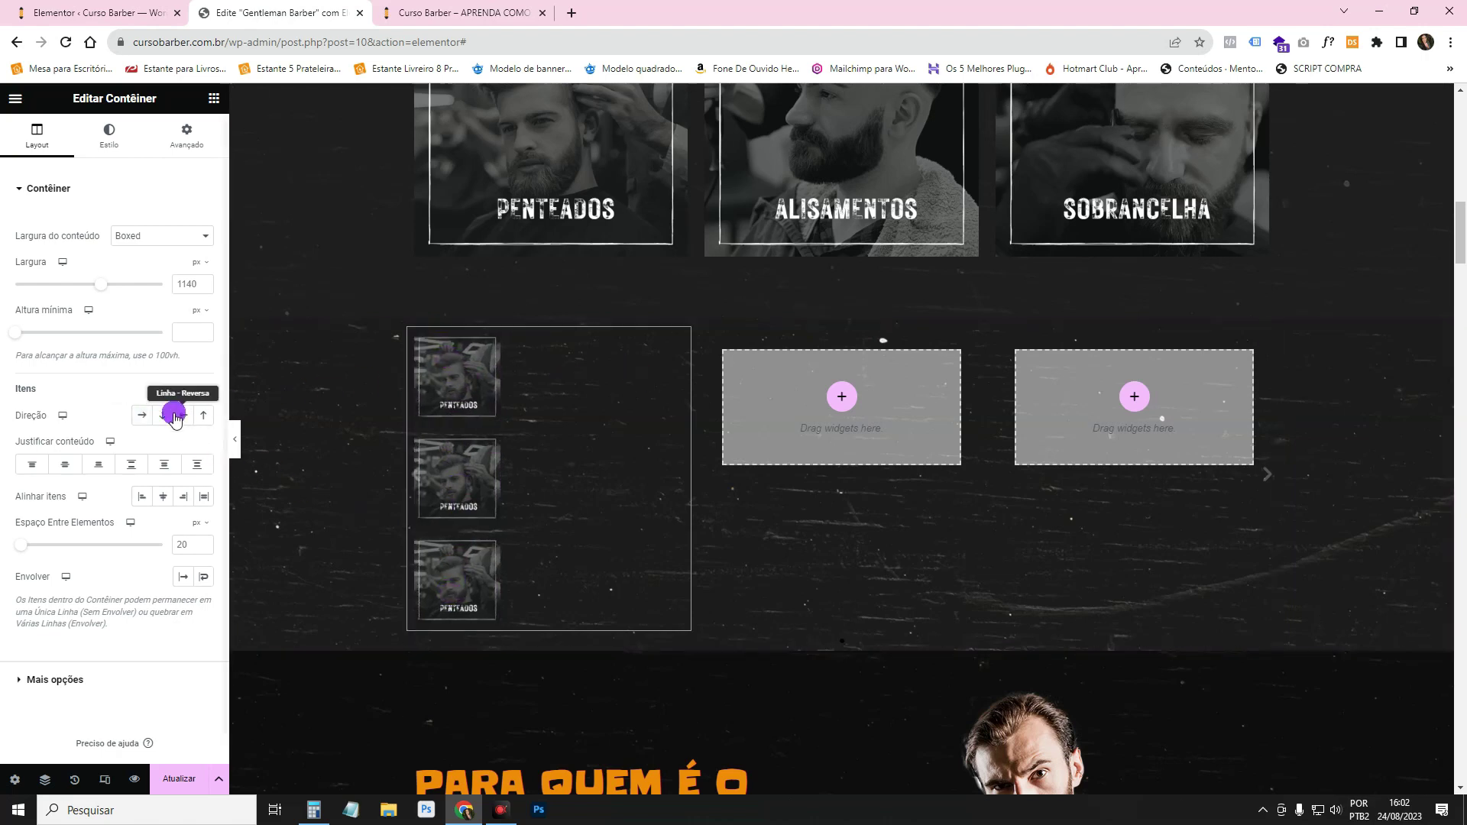
pyautogui.click(142, 417)
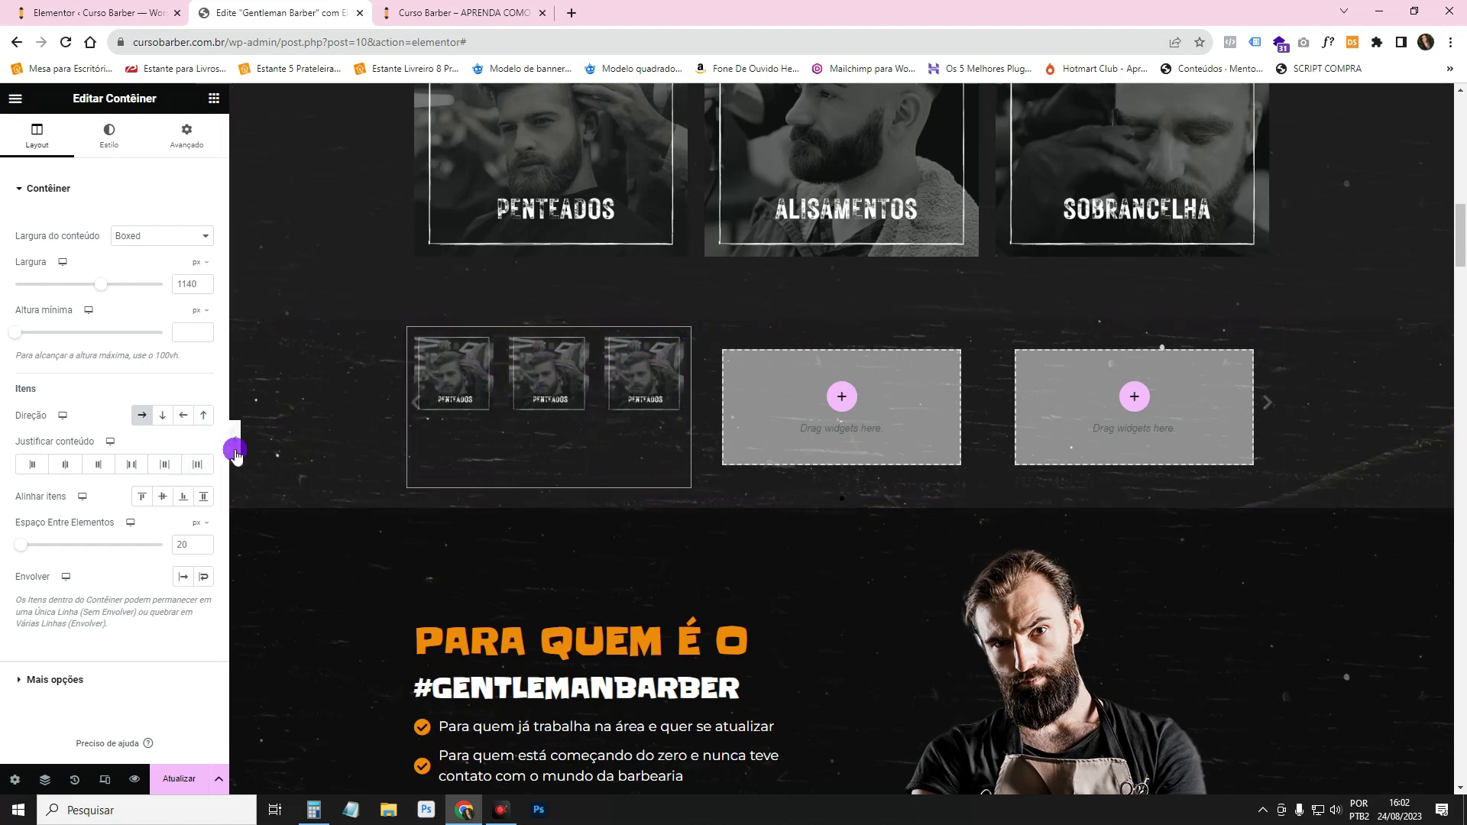
# - Try out a Título widget in the carousel's second slide and delete it again
pyautogui.click(215, 101)
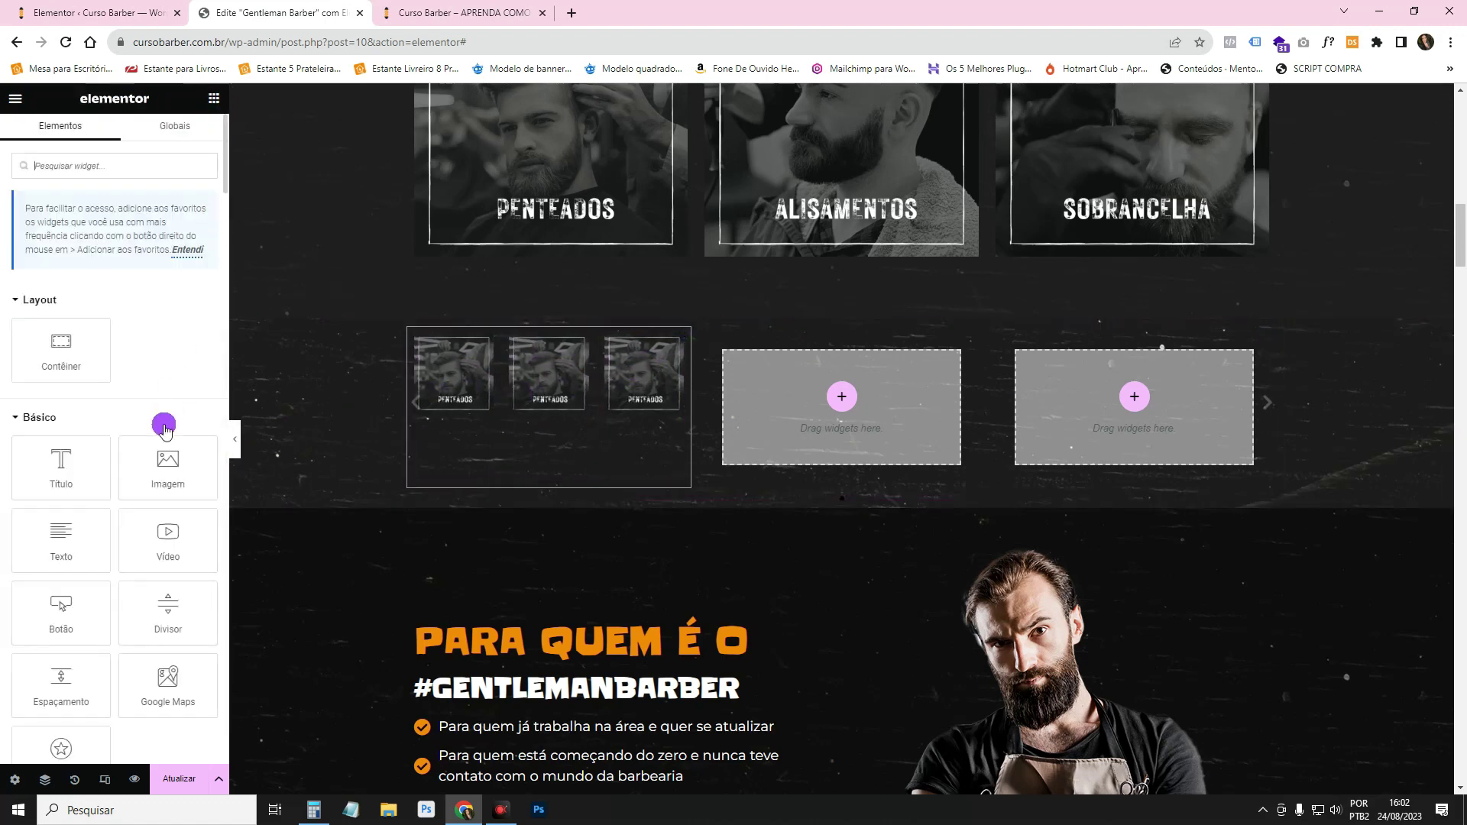
pyautogui.moveTo(59, 458); pyautogui.dragTo(865, 411)
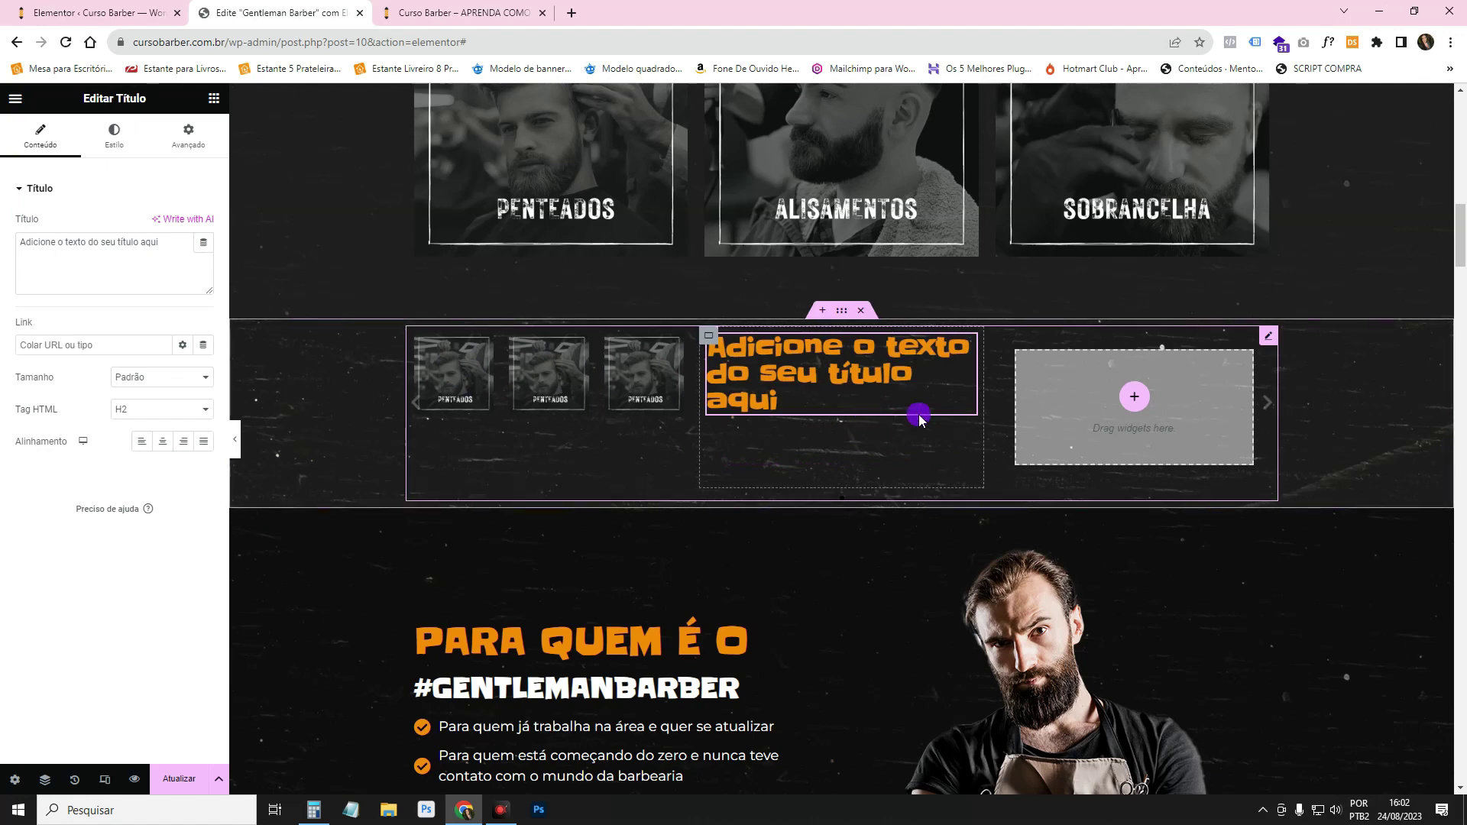
pyautogui.click(1267, 413)
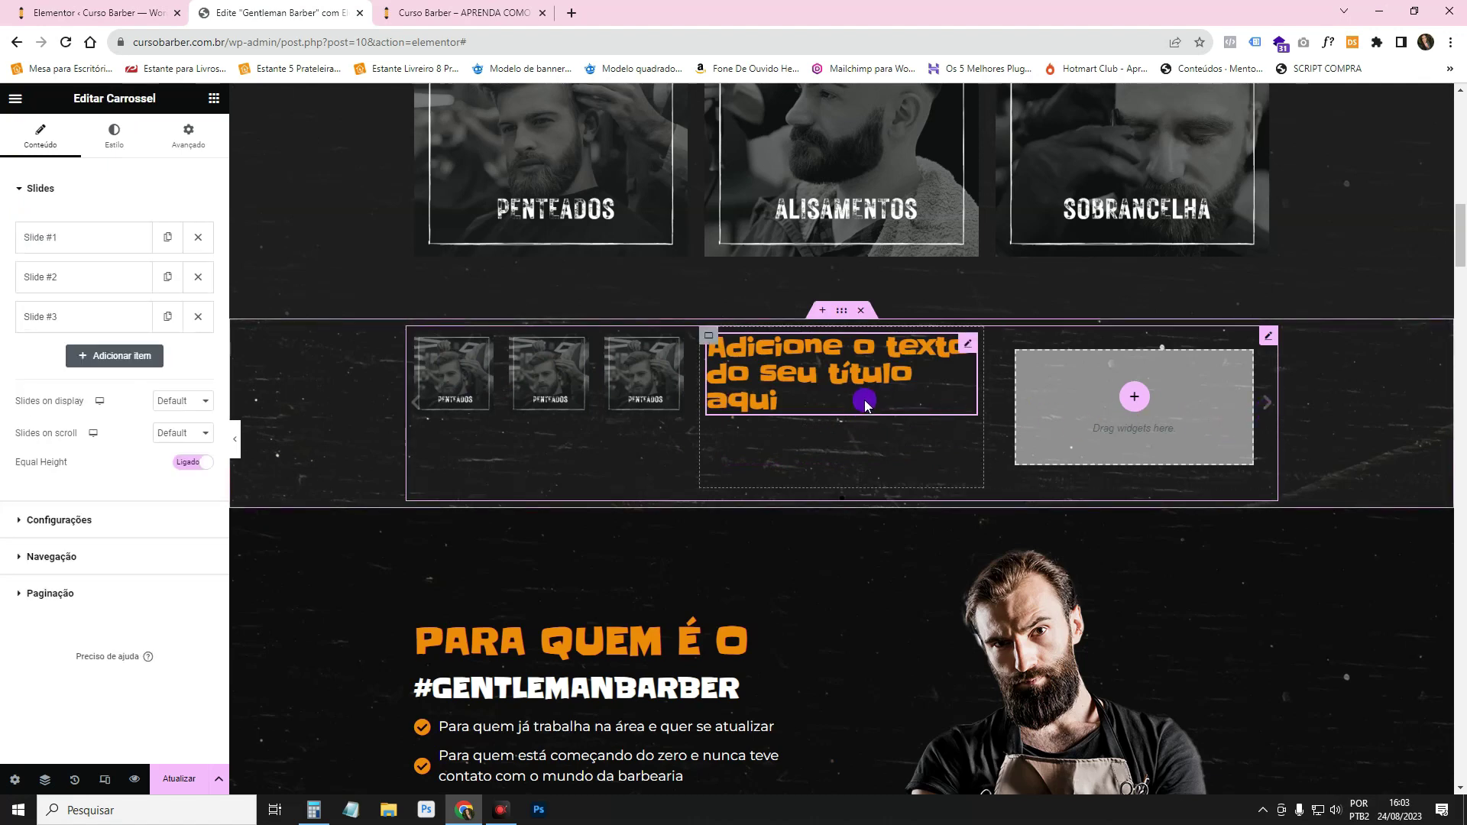
pyautogui.rightClick(824, 403)
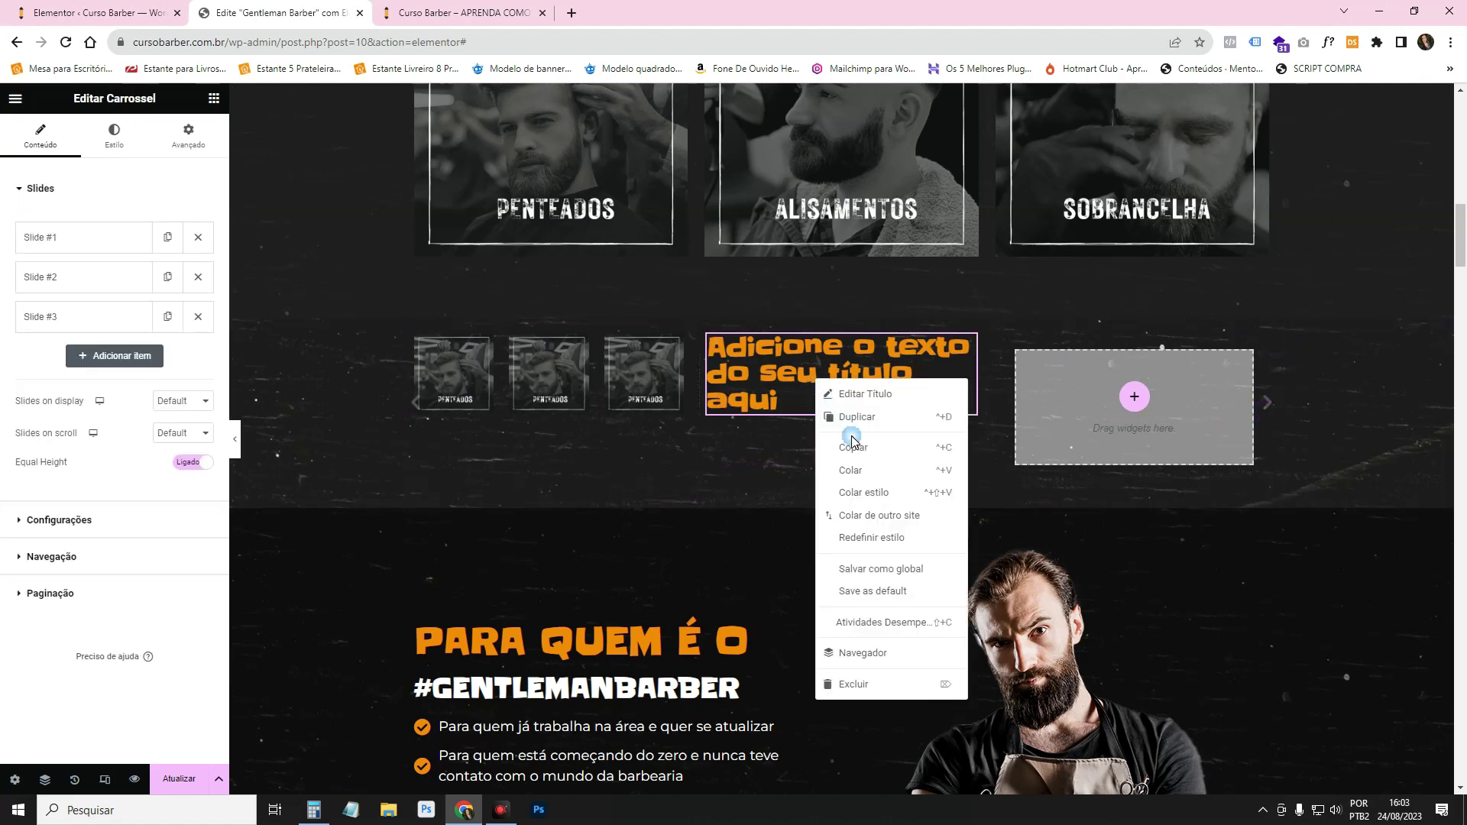
pyautogui.click(878, 684)
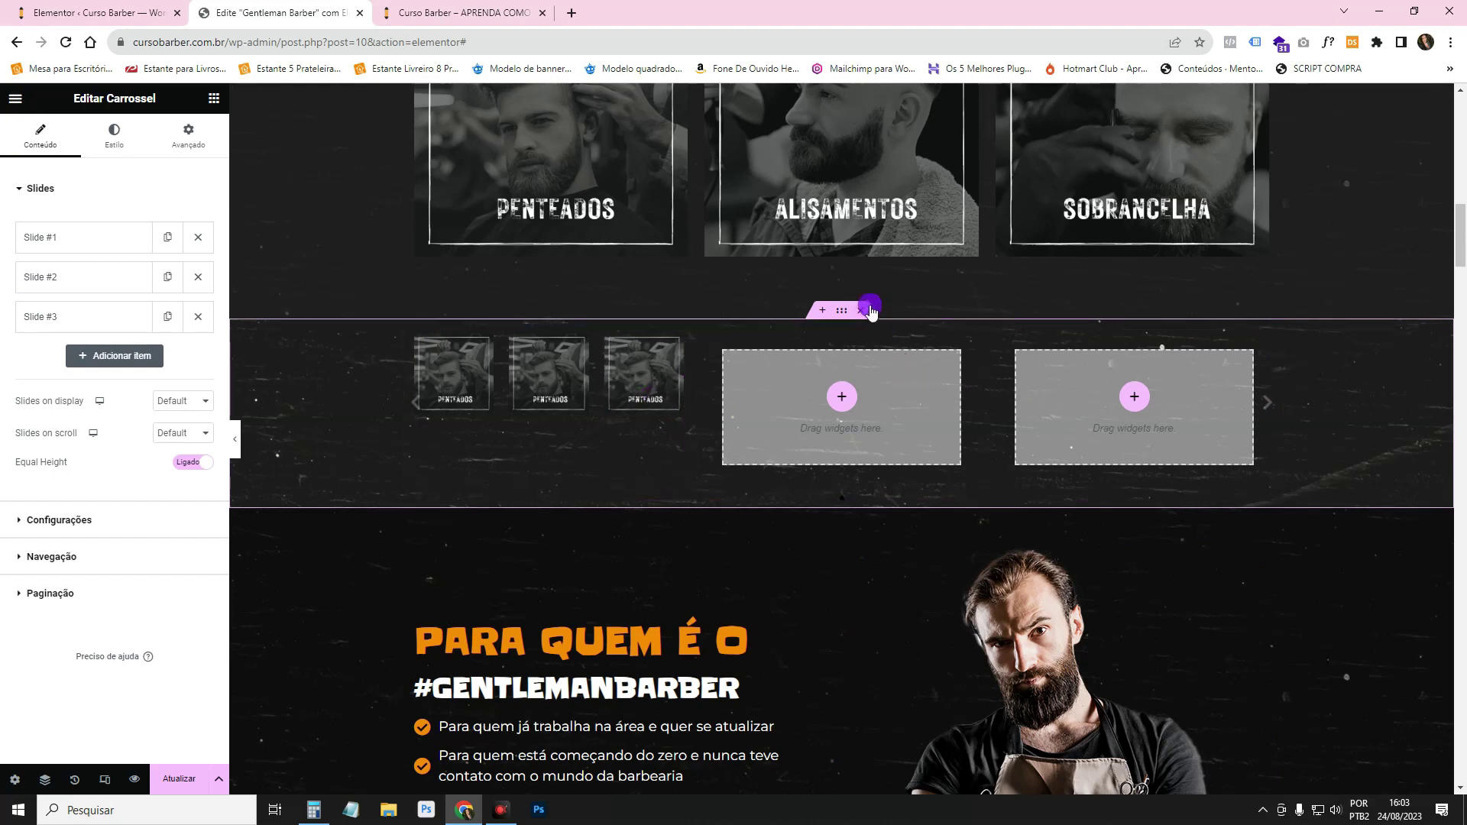
# - Delete the whole carousel from the textured container
pyautogui.rightClick(1265, 337)
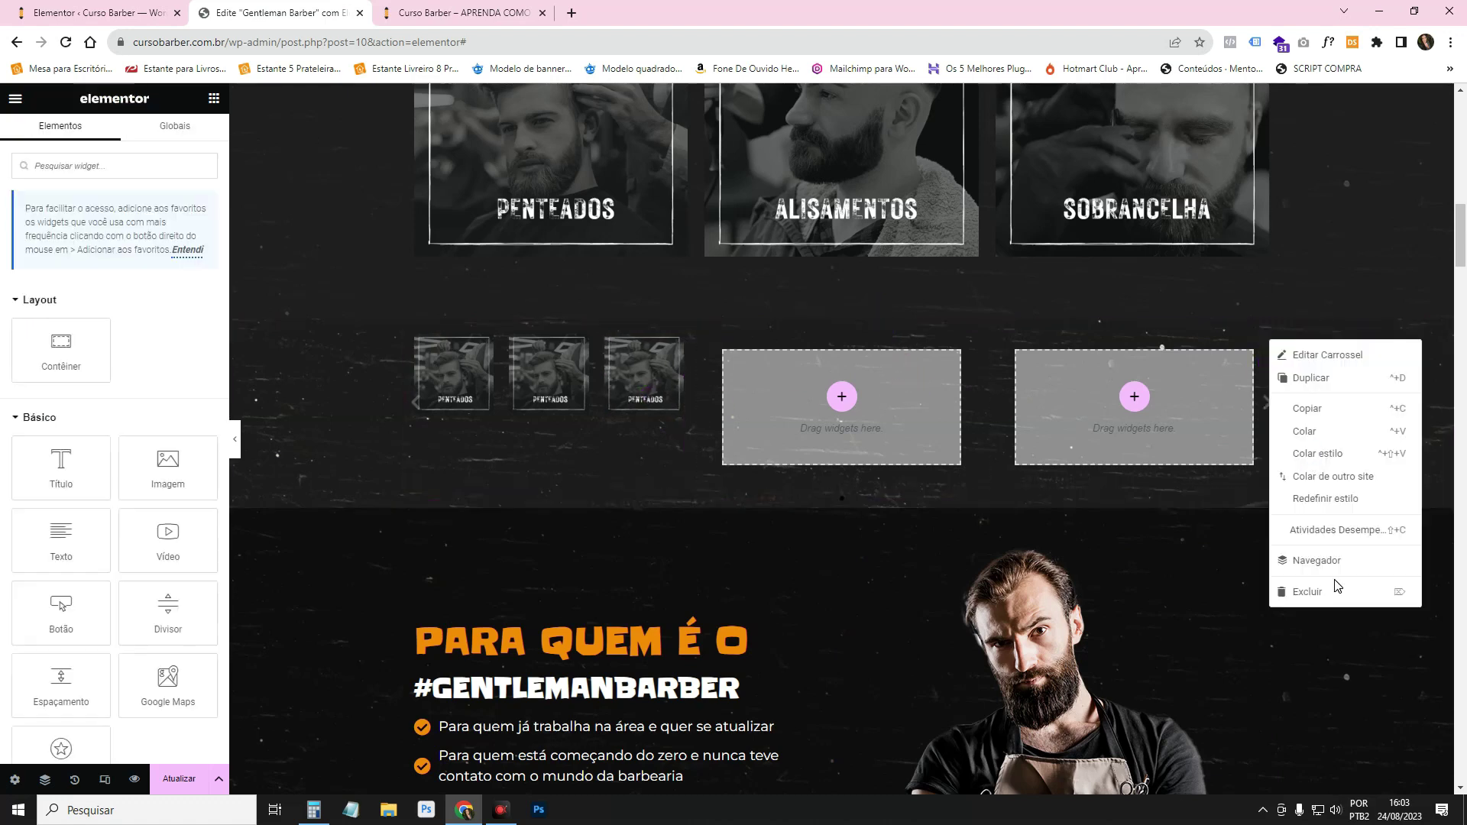
pyautogui.click(1329, 593)
# - Search the widgets for "carr" and insert a fresh Carrossel in the empty textured container
pyautogui.click(106, 166)
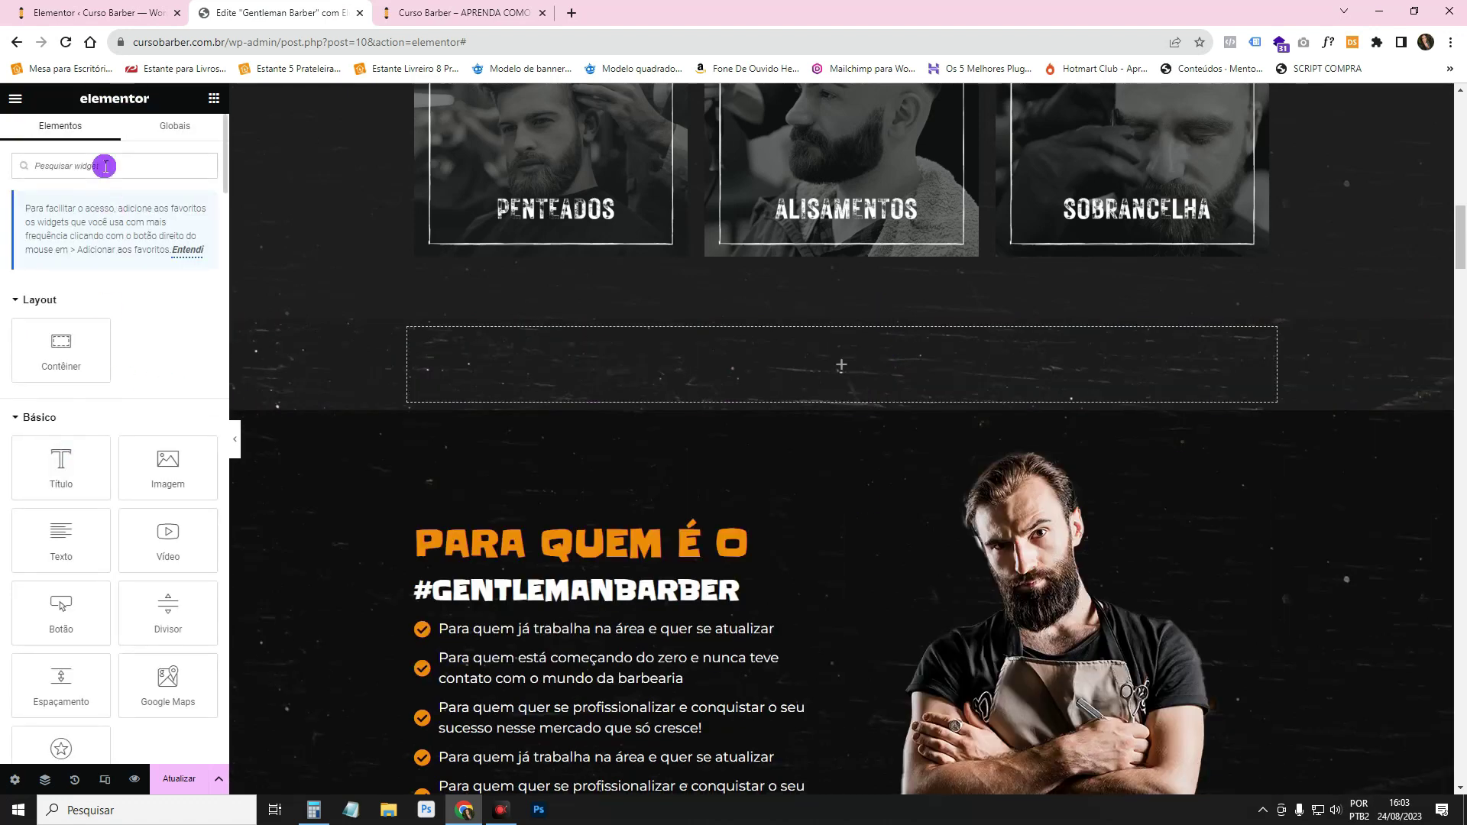
pyautogui.write('ca')
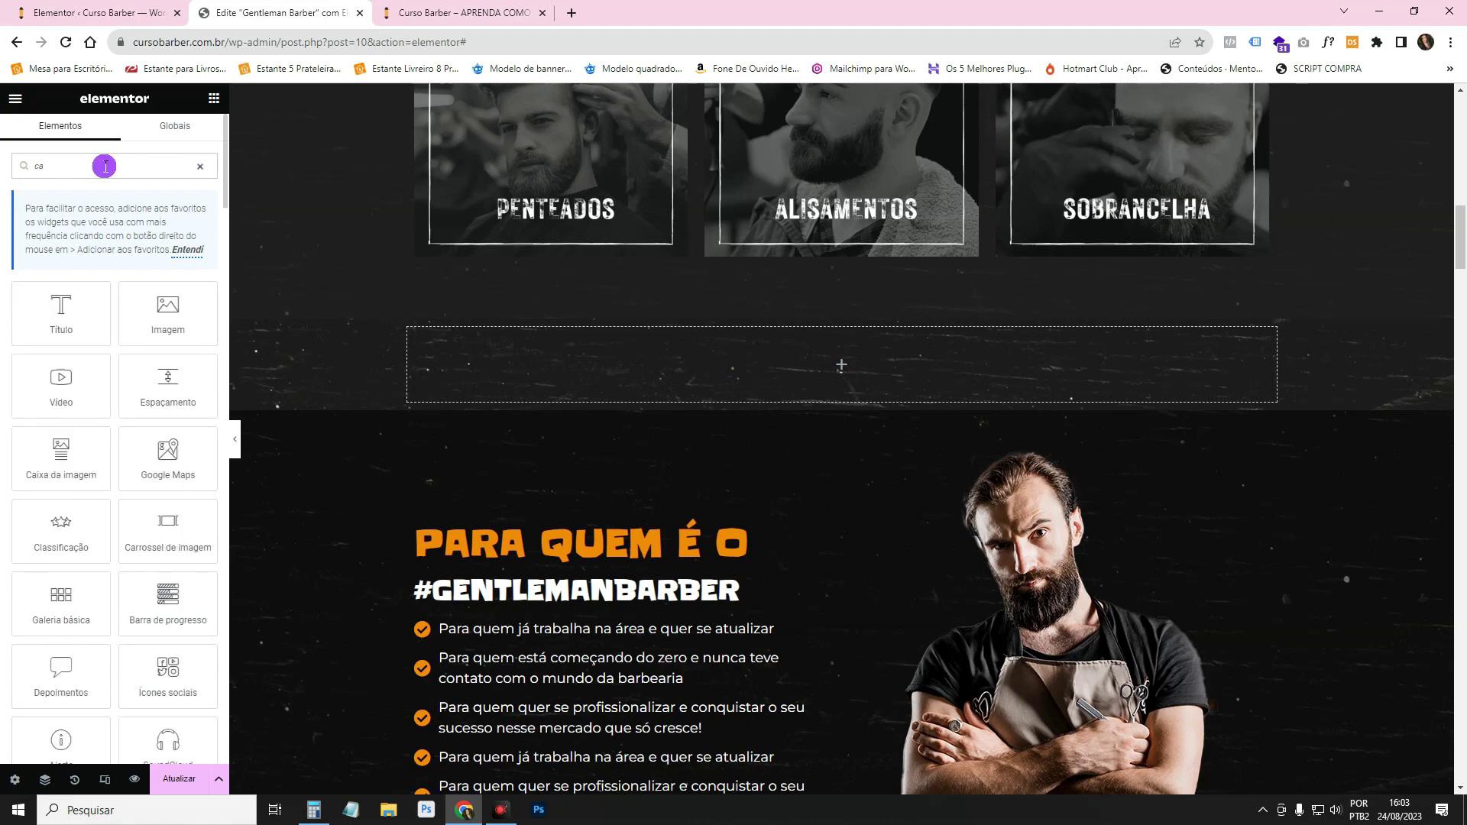
pyautogui.write('rr')
pyautogui.moveTo(85, 448); pyautogui.dragTo(685, 373)
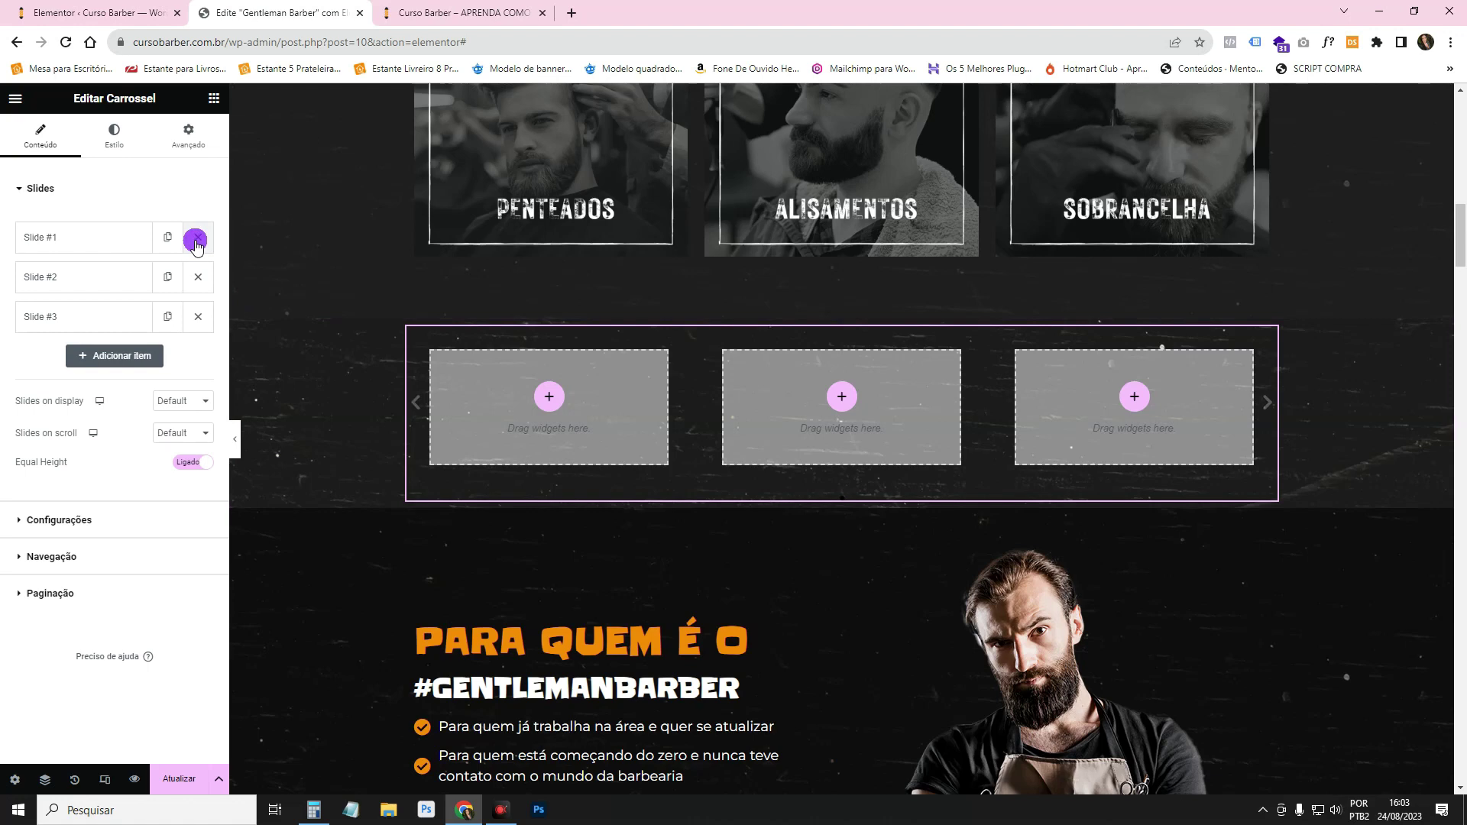
# - Delete Slide #1 and Slide #2 from the carousel and place an Imagem widget in the remaining slide
pyautogui.click(197, 241)
pyautogui.click(197, 240)
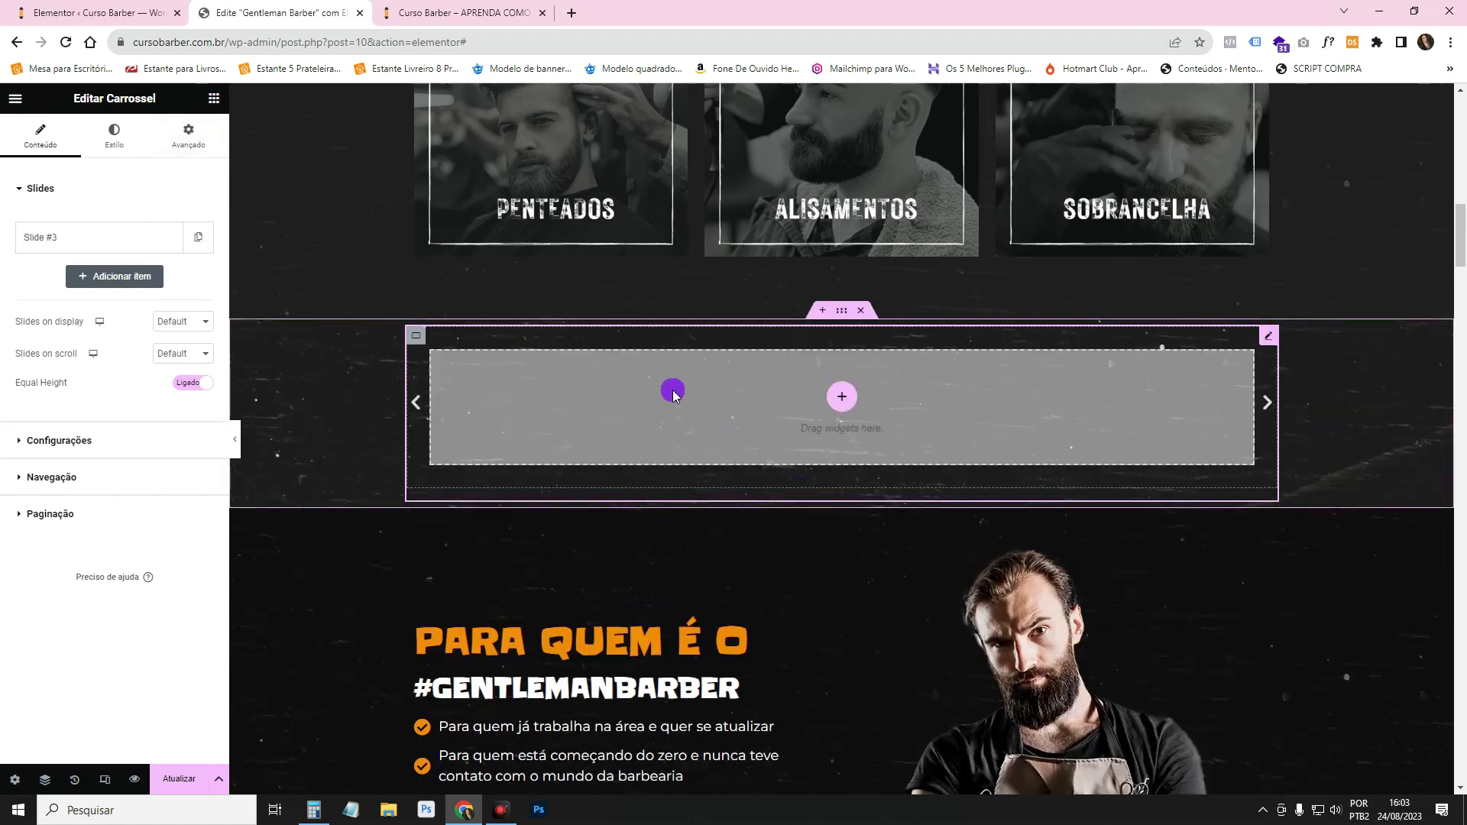
pyautogui.click(222, 98)
pyautogui.moveTo(164, 485); pyautogui.dragTo(477, 422)
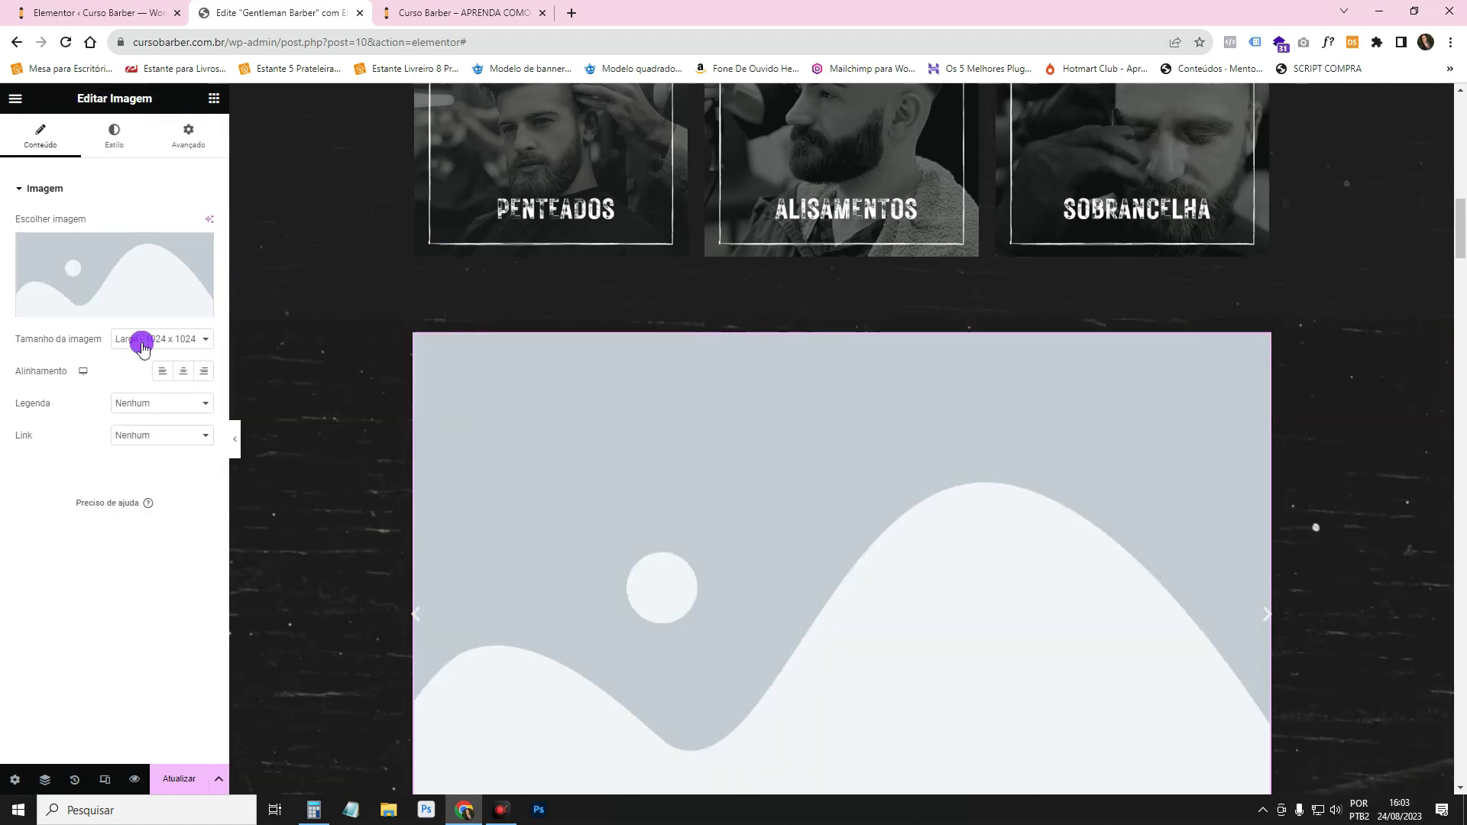
# - Set the slide's image size to Completo and fill it with the BARBA picture from the media library
pyautogui.click(137, 340)
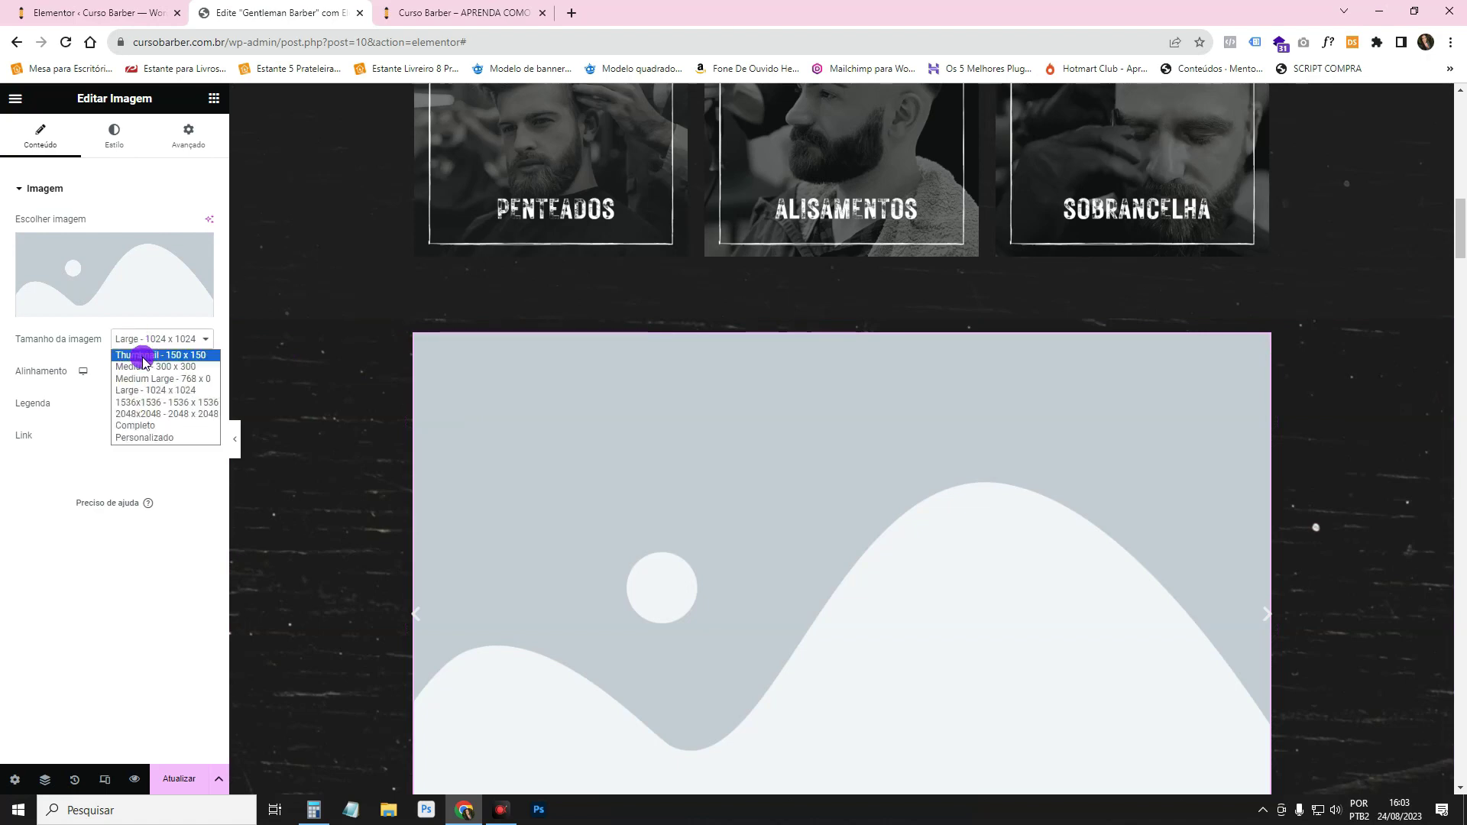
pyautogui.click(160, 427)
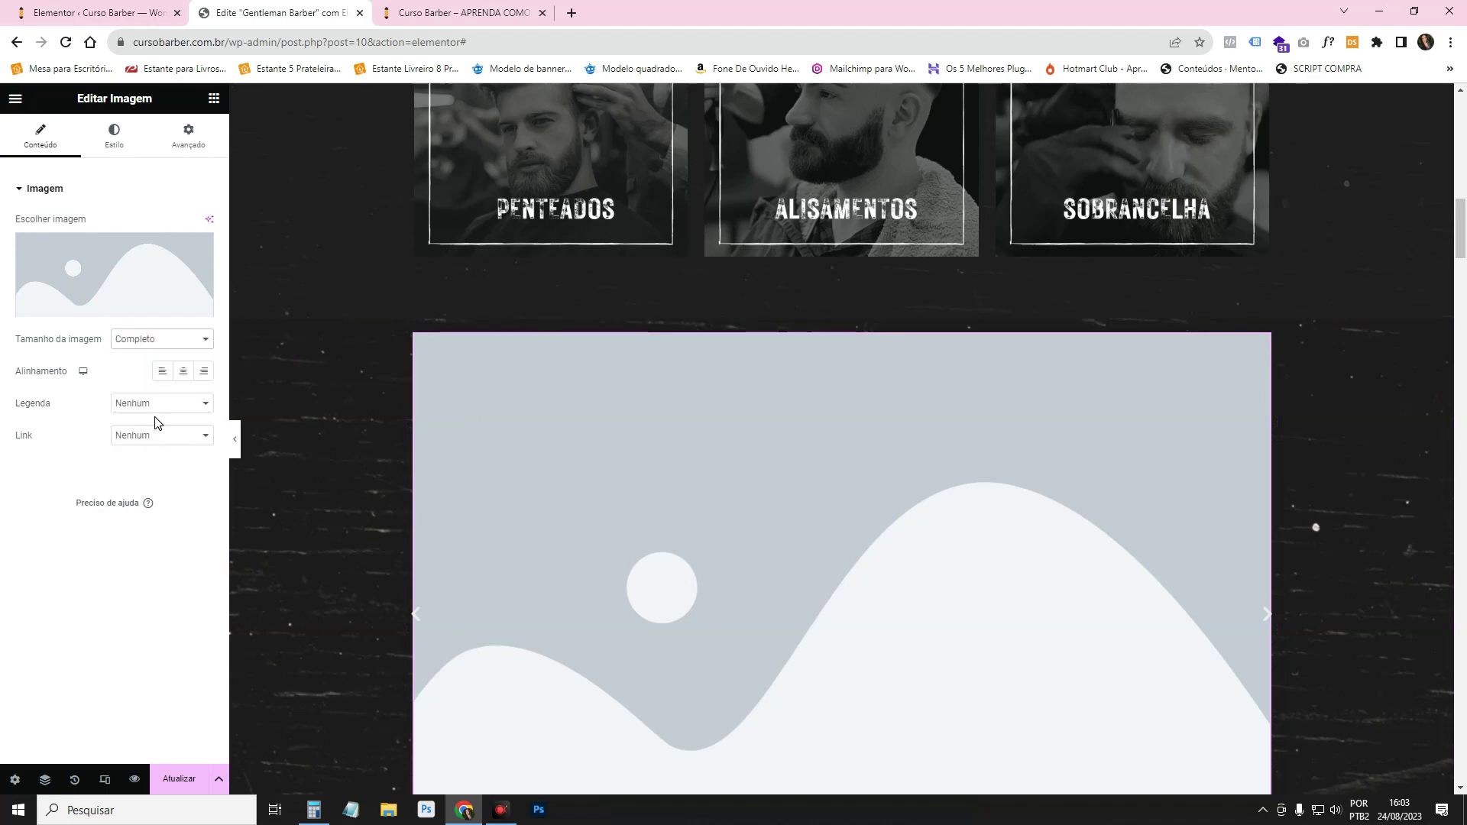
pyautogui.click(130, 272)
pyautogui.scroll(-3, 764, 497)
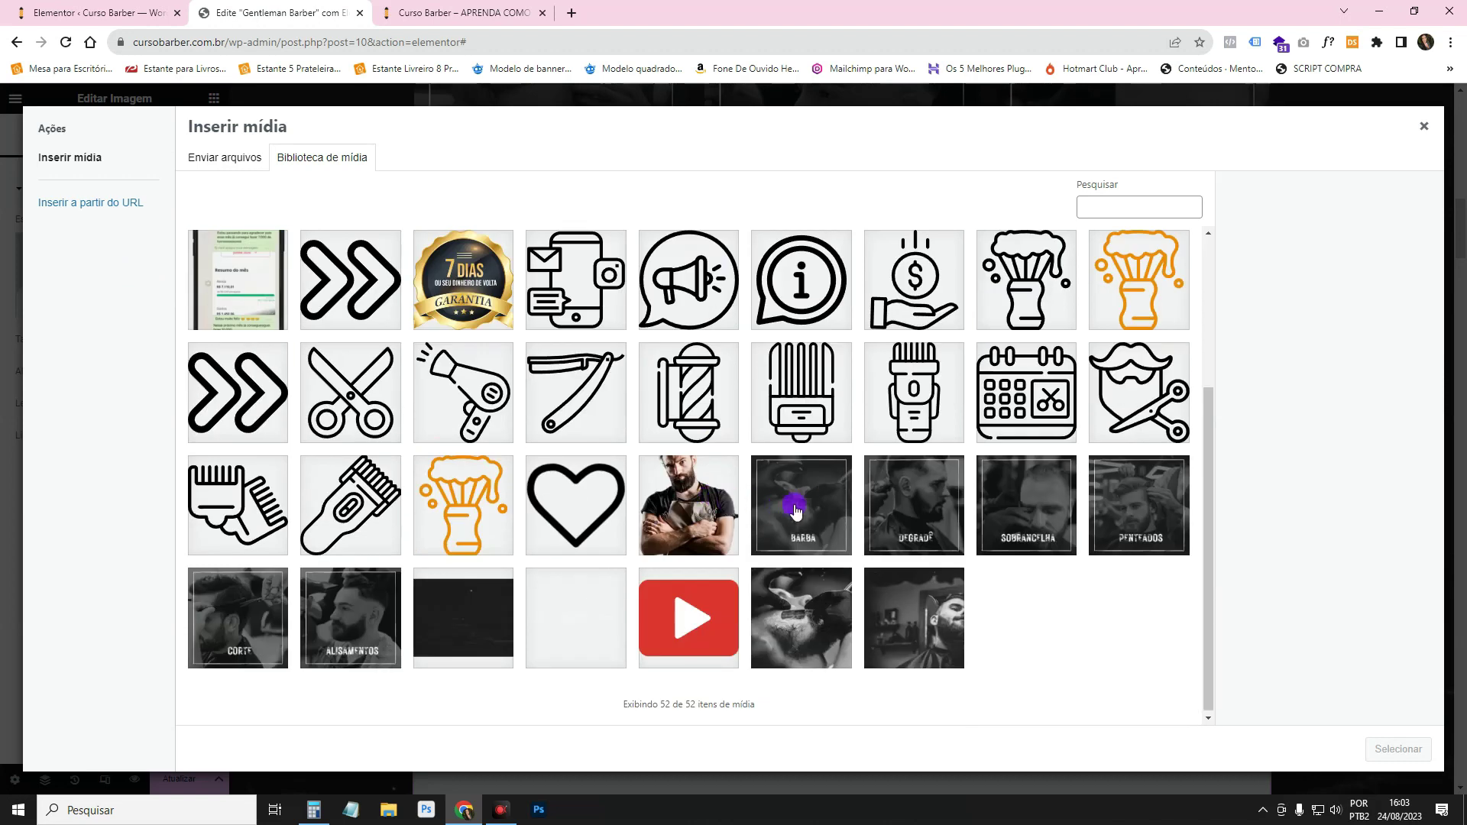
pyautogui.click(798, 505)
pyautogui.click(1384, 752)
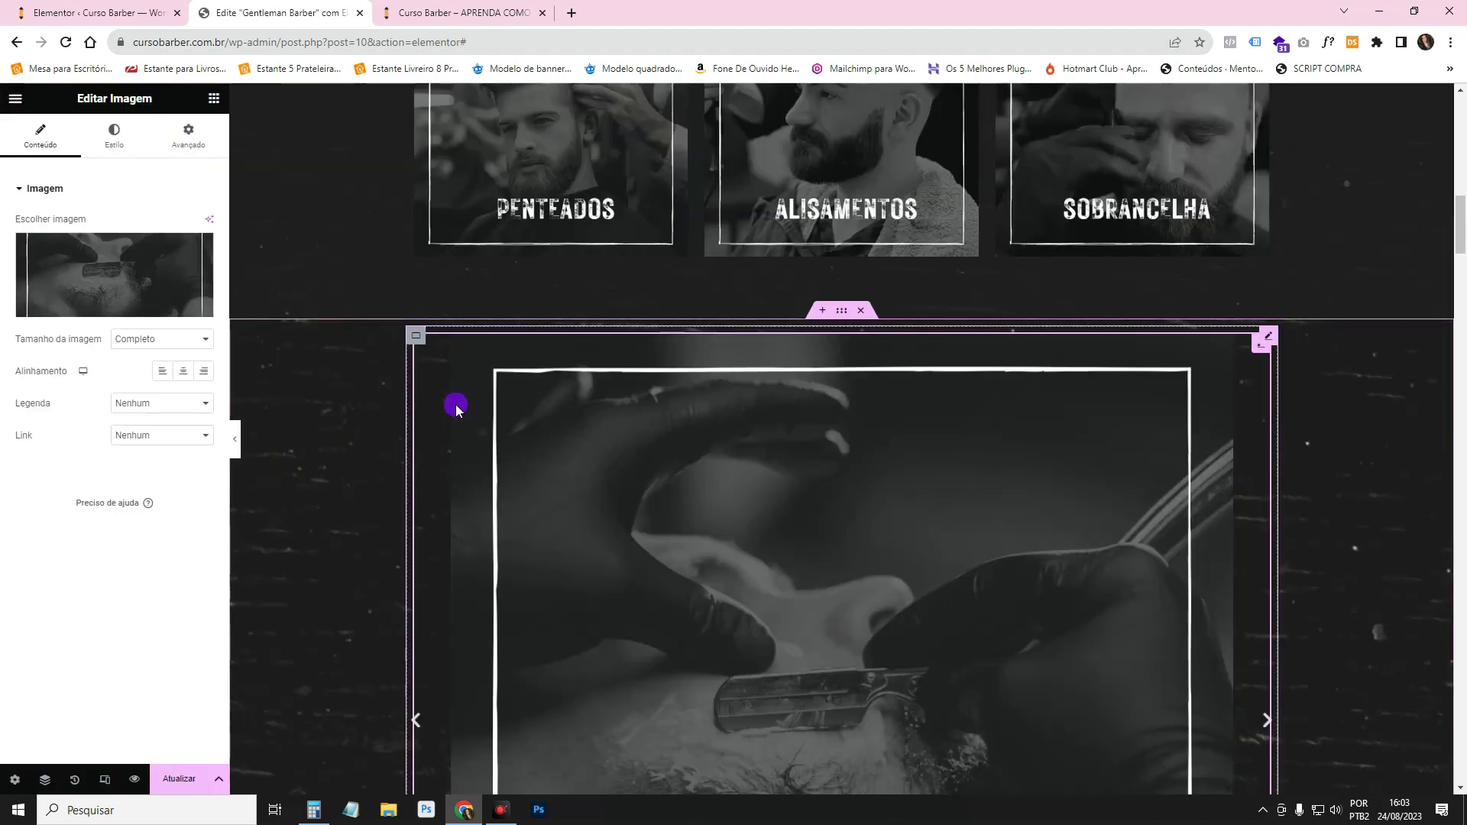
# - Set the slide container's padding to 0 on all sides and round its image's corners by 5 px
pyautogui.click(416, 337)
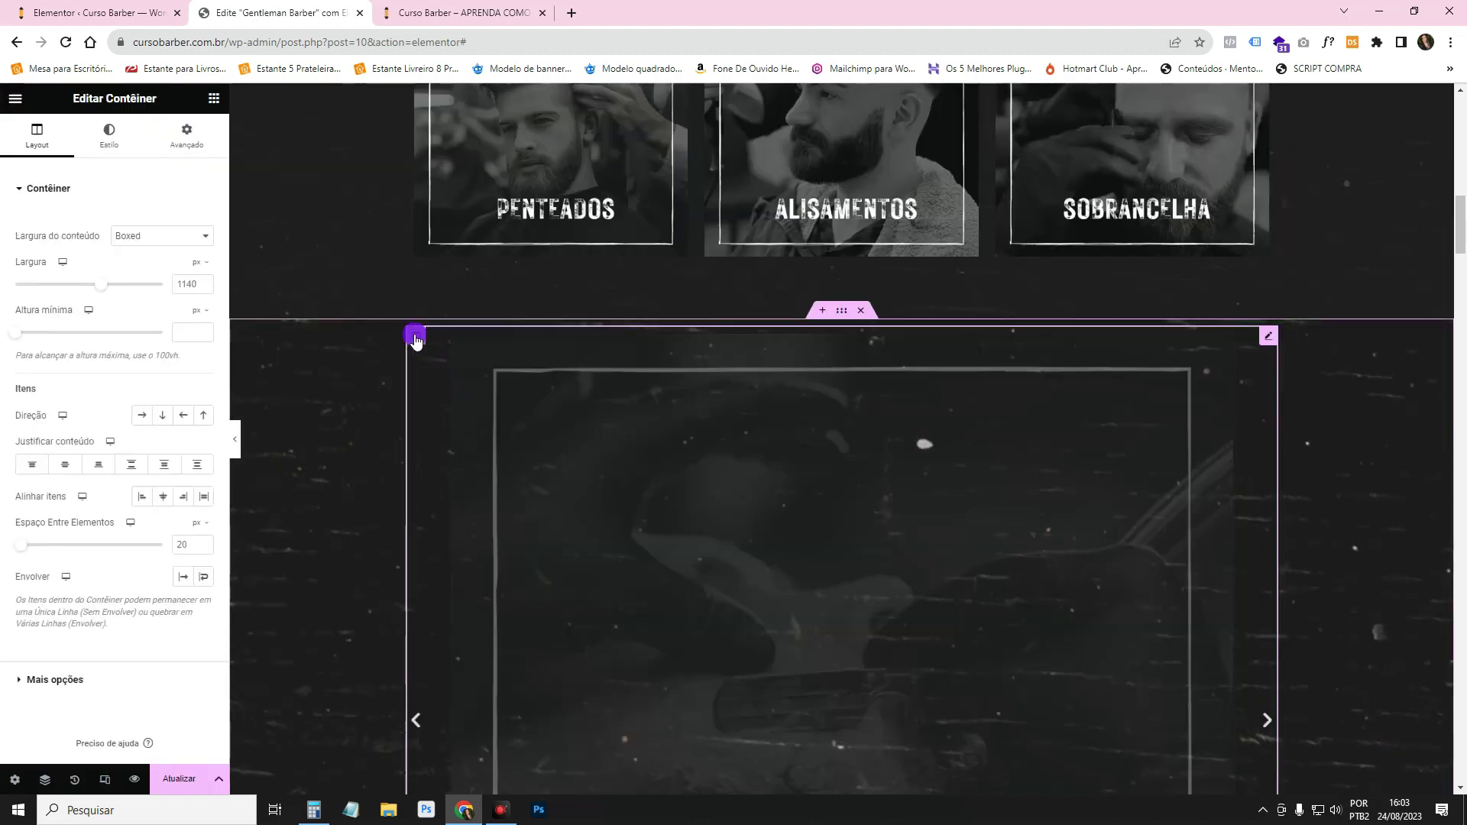
pyautogui.click(186, 145)
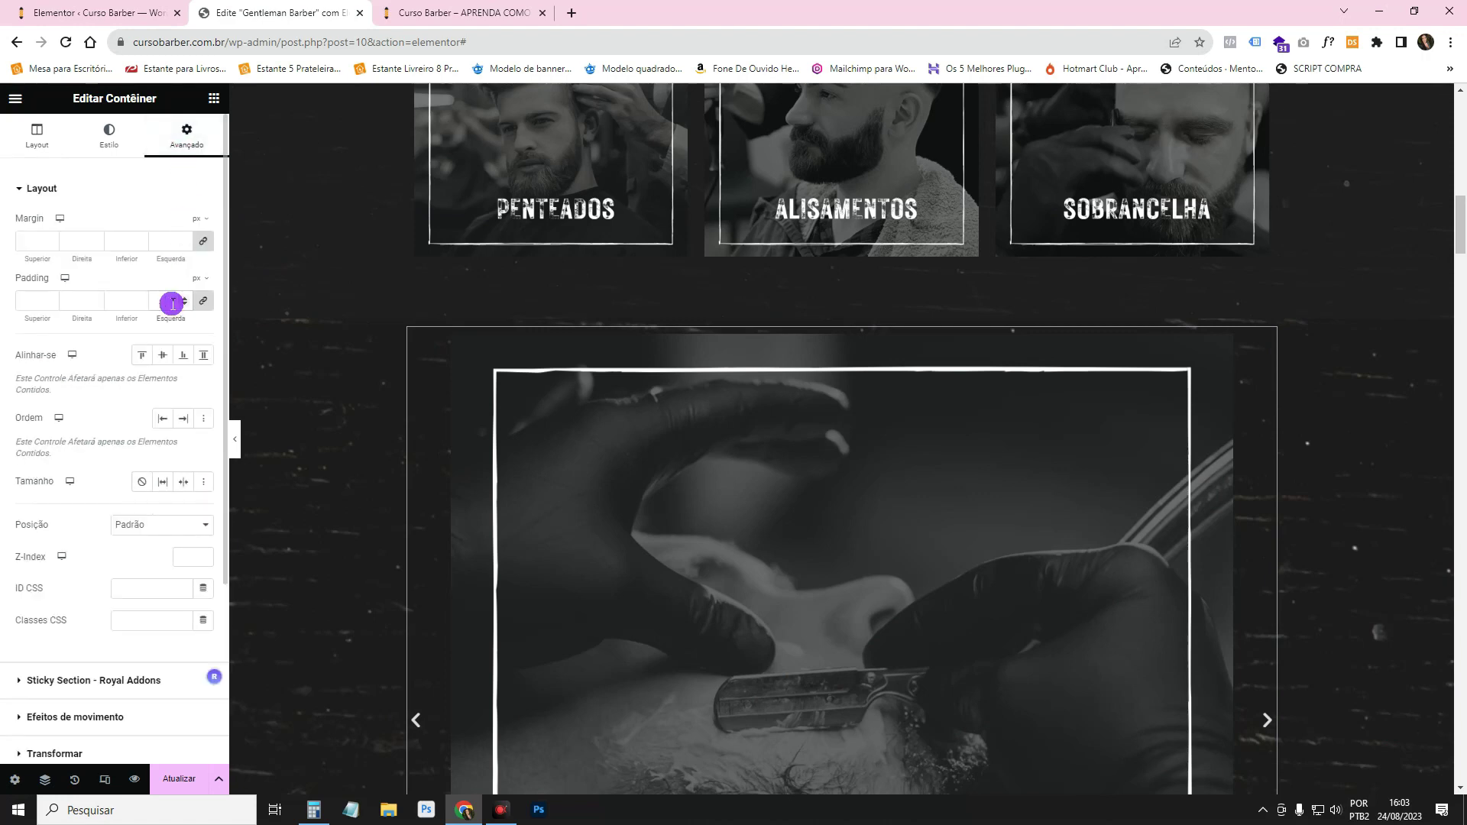
pyautogui.click(172, 304)
pyautogui.write('0')
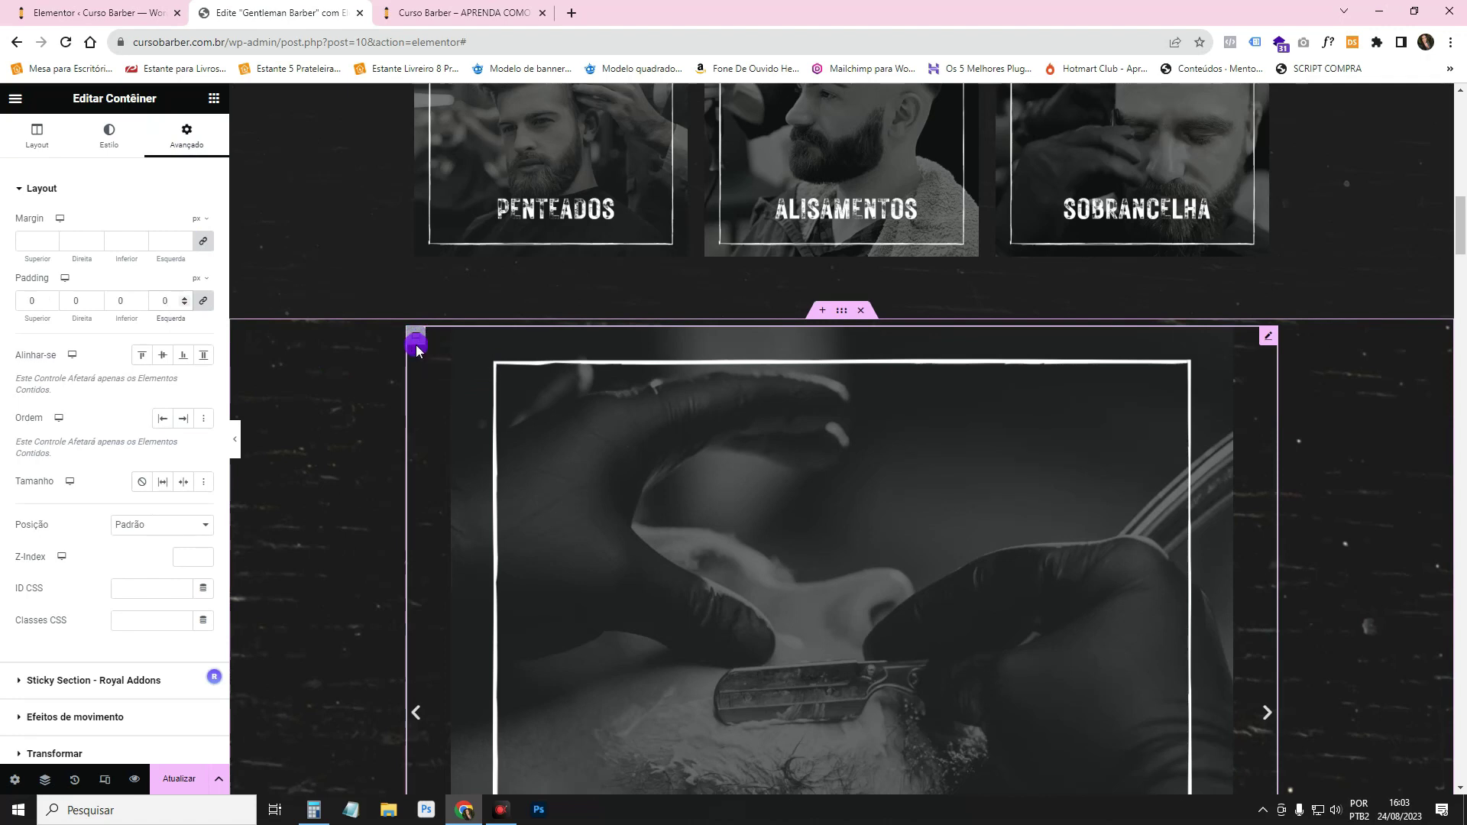
pyautogui.click(785, 378)
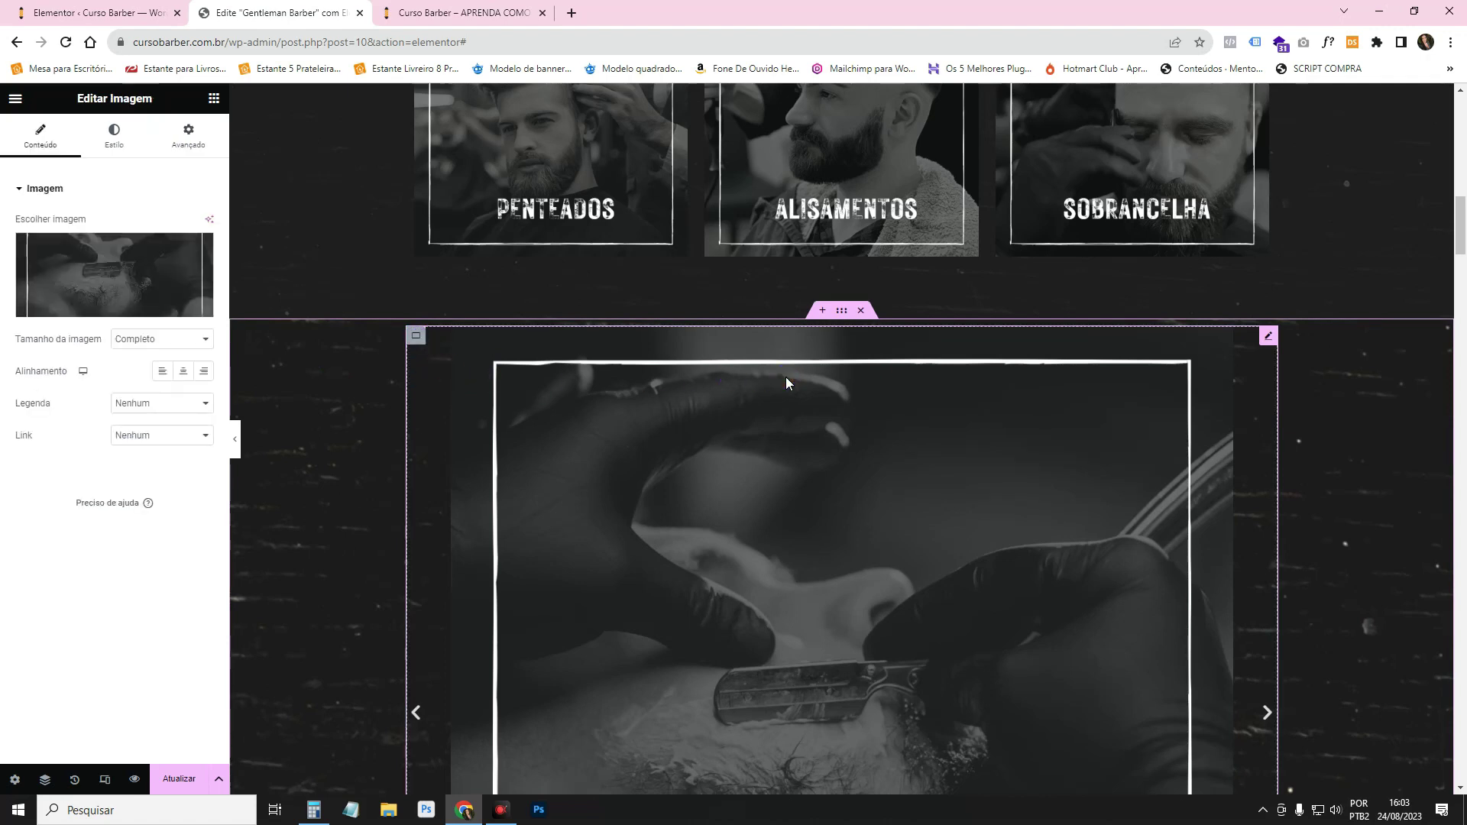
pyautogui.click(130, 150)
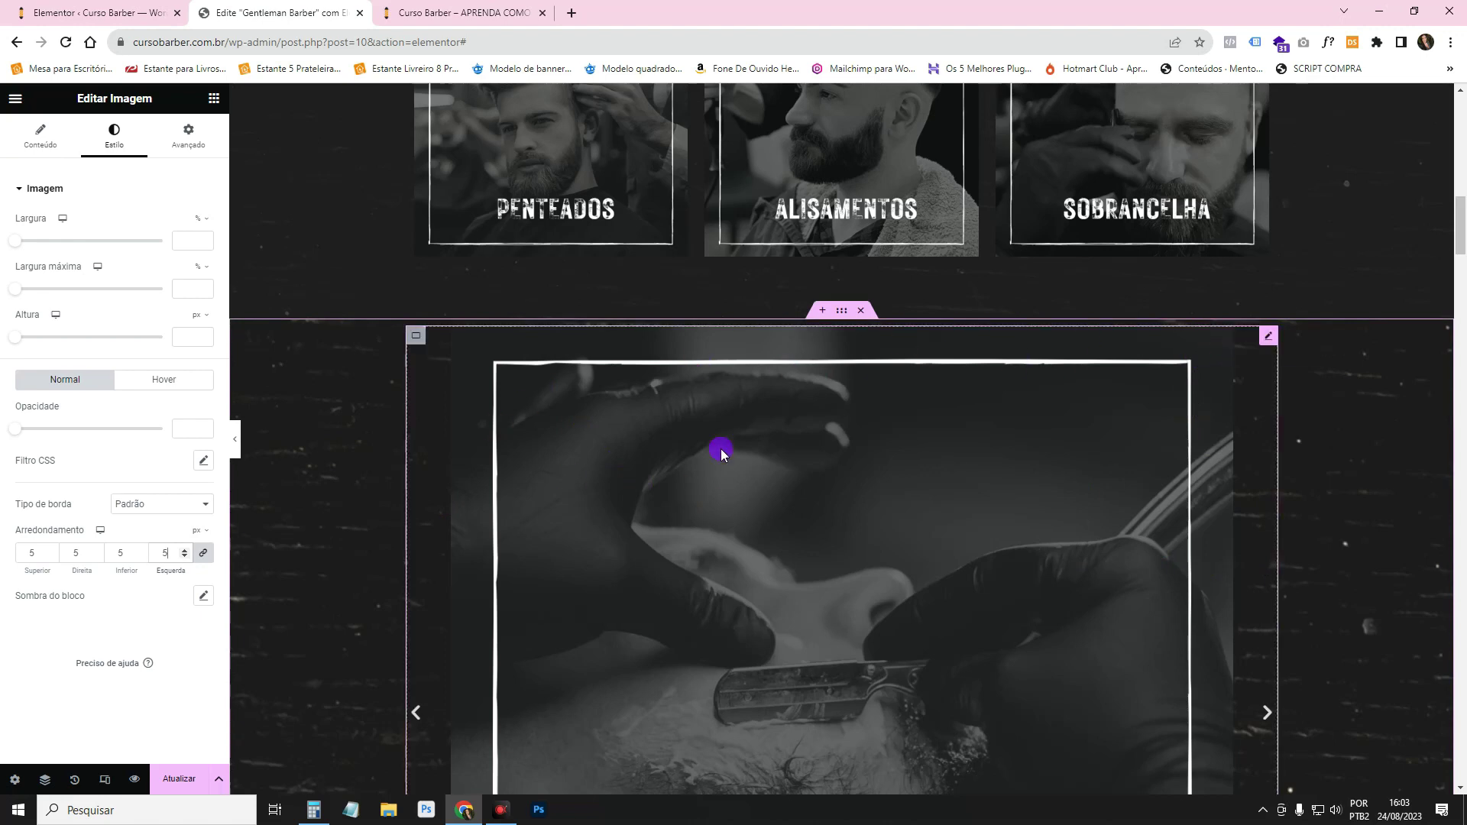
# - Duplicate the carousel's only slide five times
pyautogui.click(1269, 337)
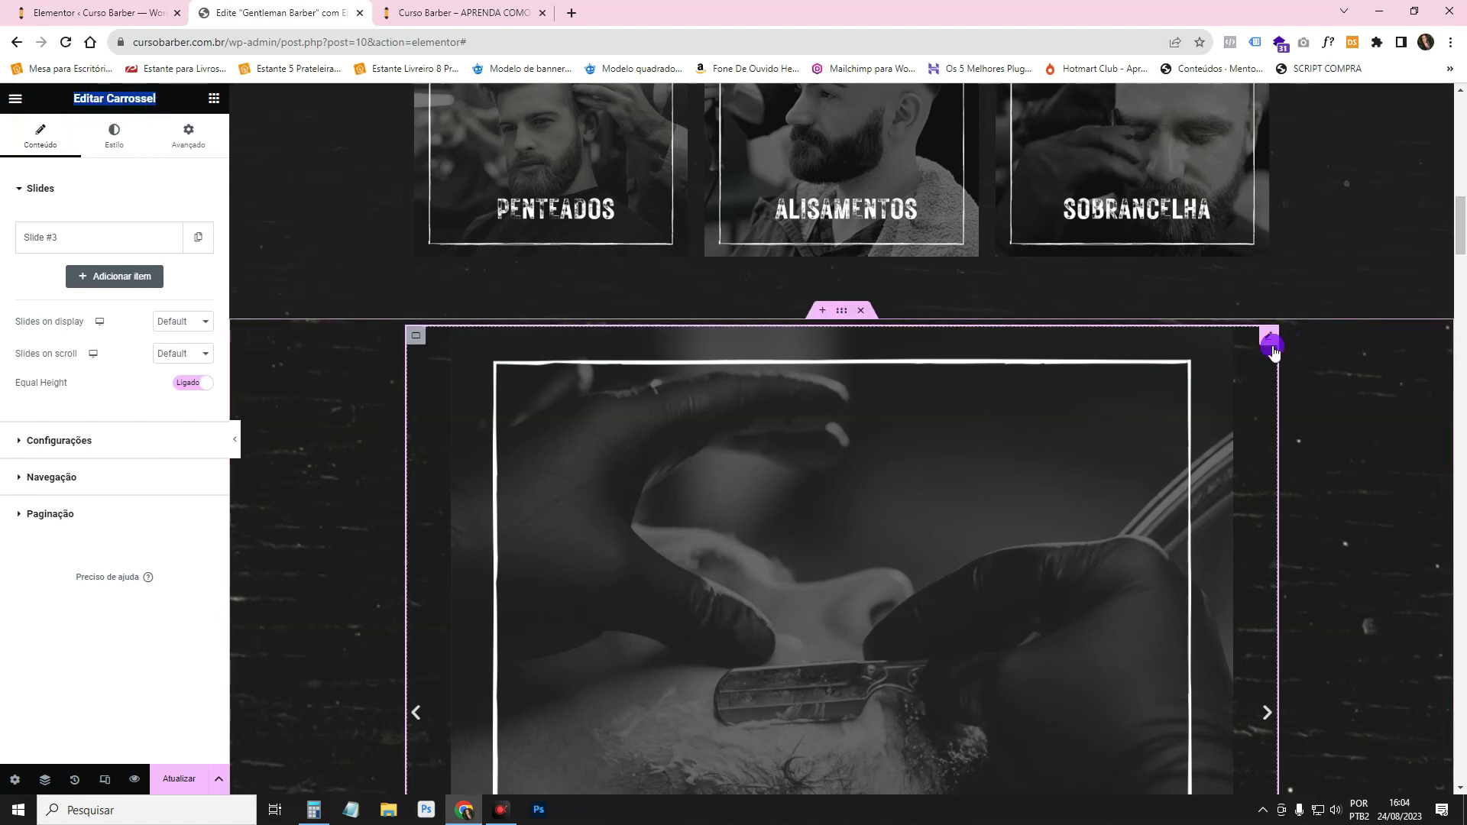
pyautogui.click(198, 239)
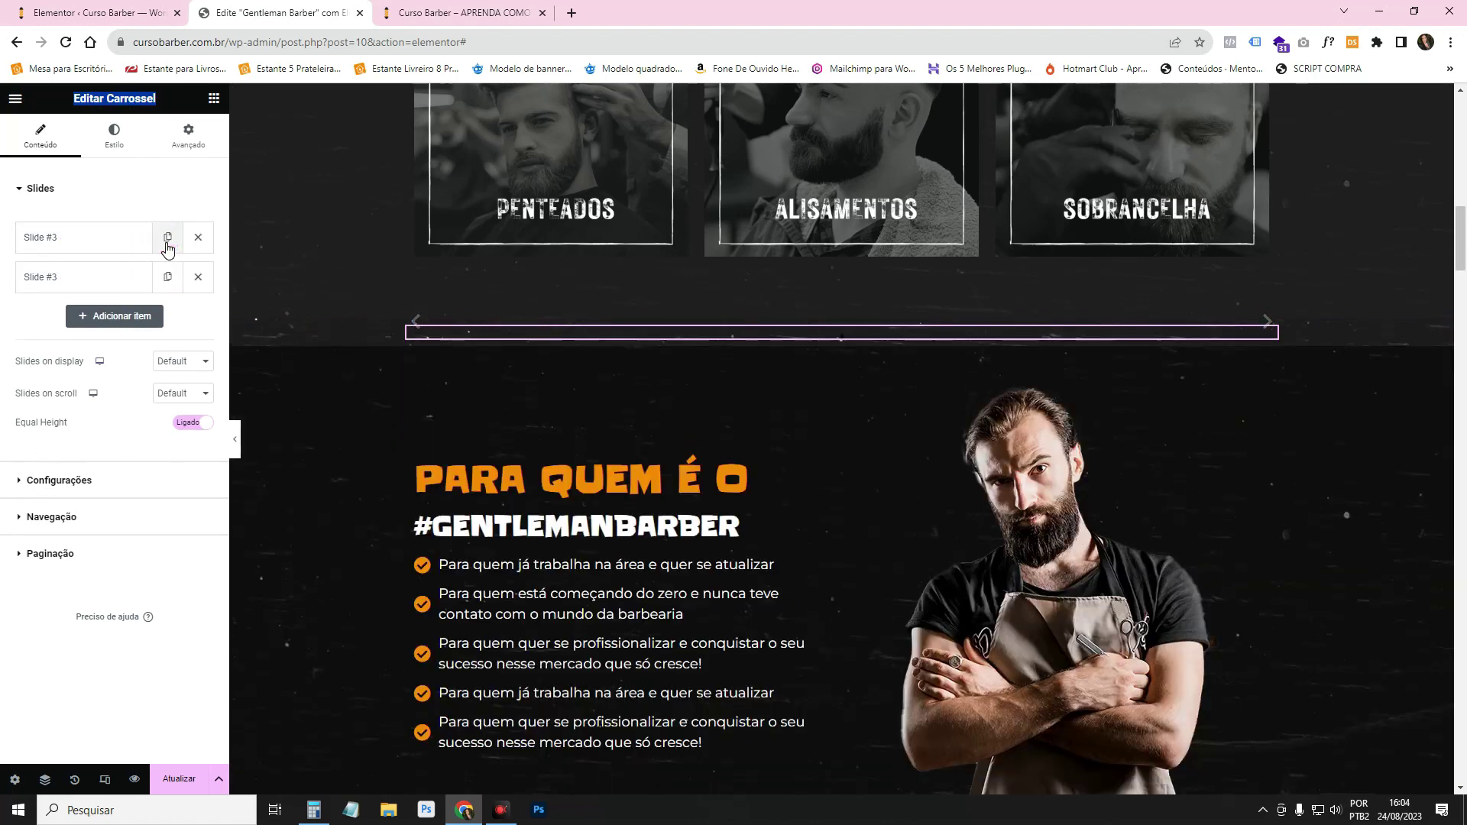
pyautogui.click(168, 243)
pyautogui.click(167, 243)
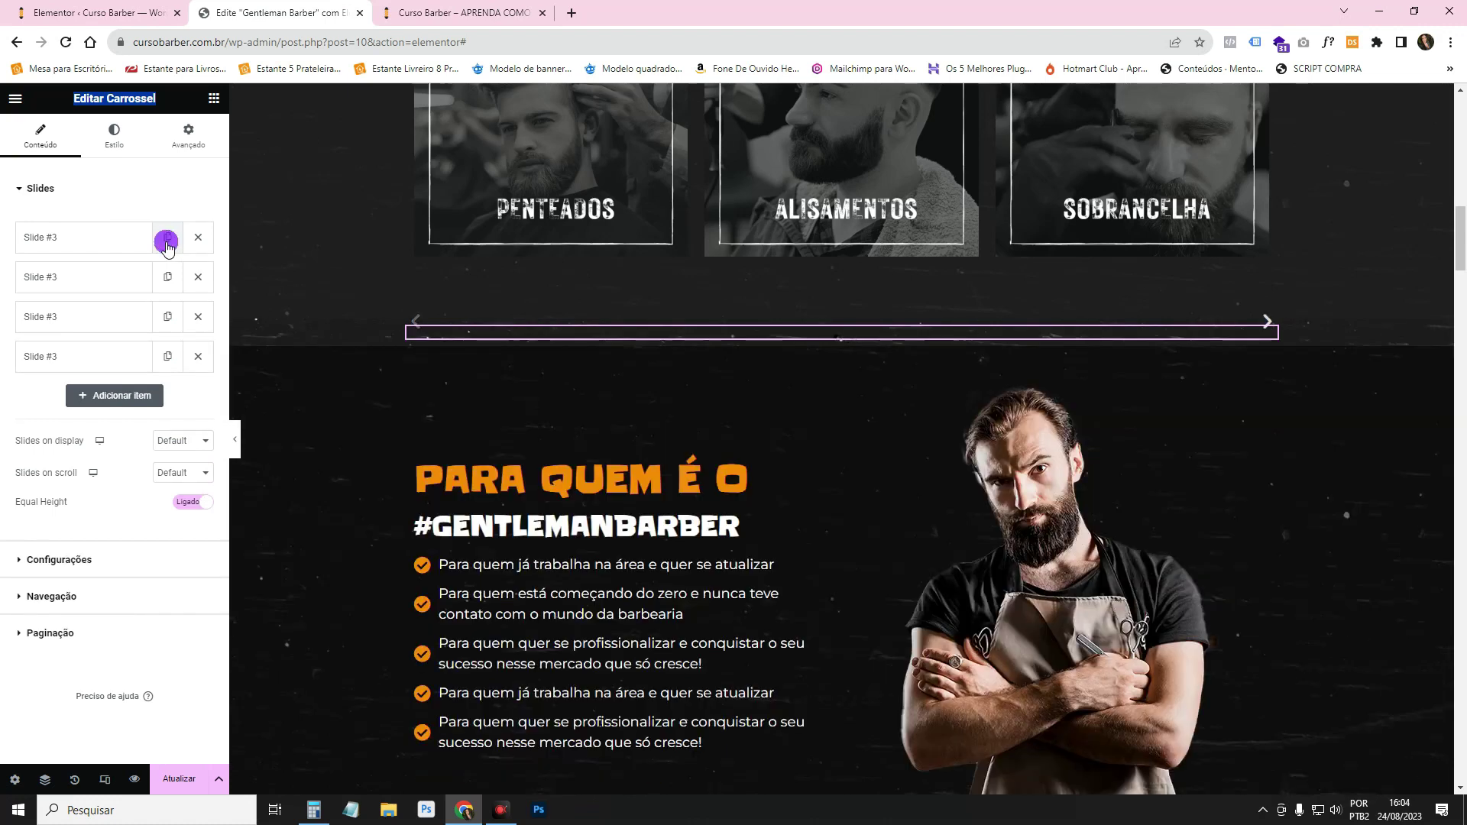
pyautogui.click(167, 243)
pyautogui.click(167, 243)
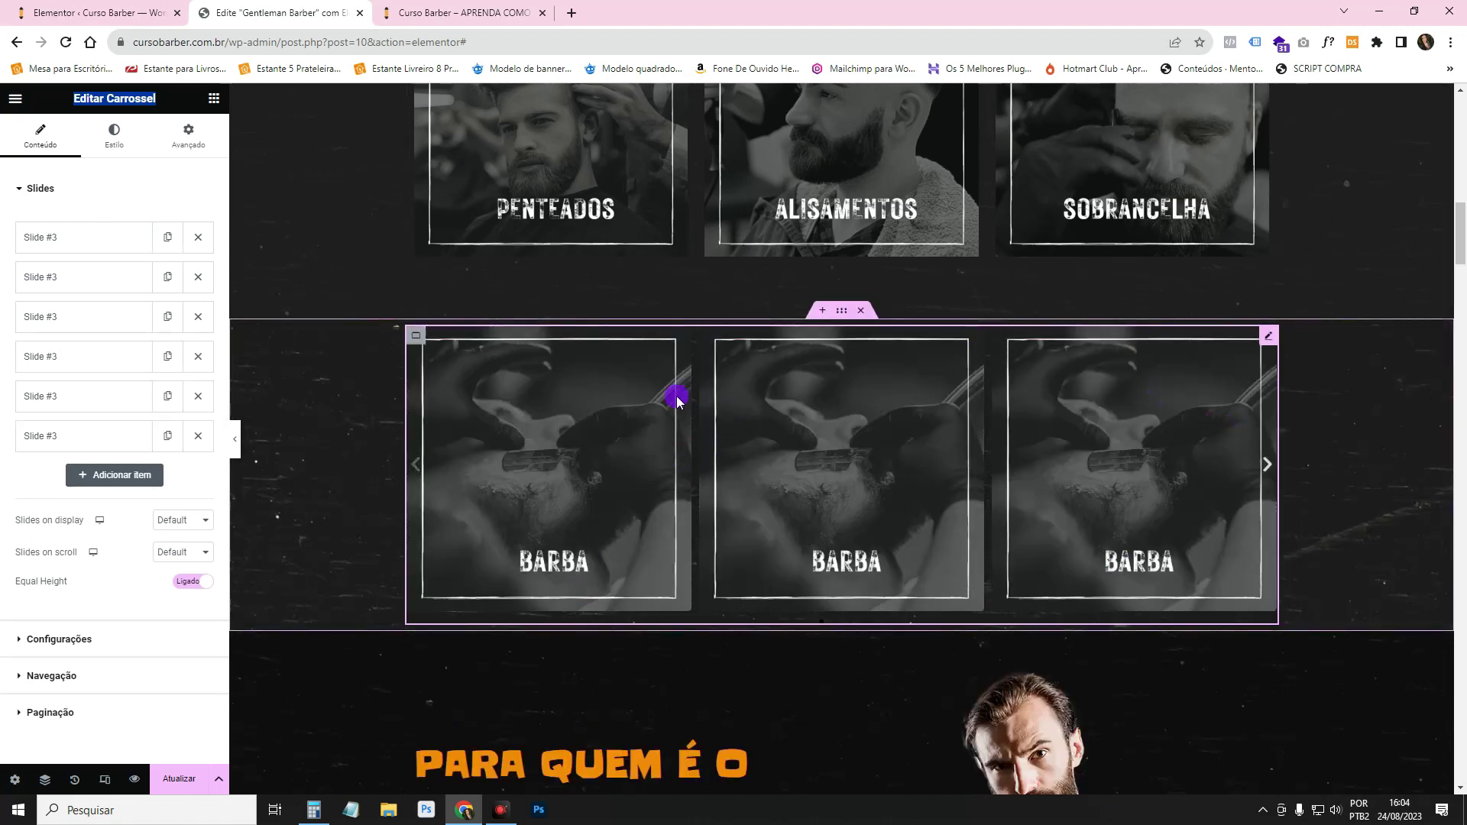
# - Replace the second slide's image with the DEGRADÊ picture from the media library
pyautogui.click(796, 384)
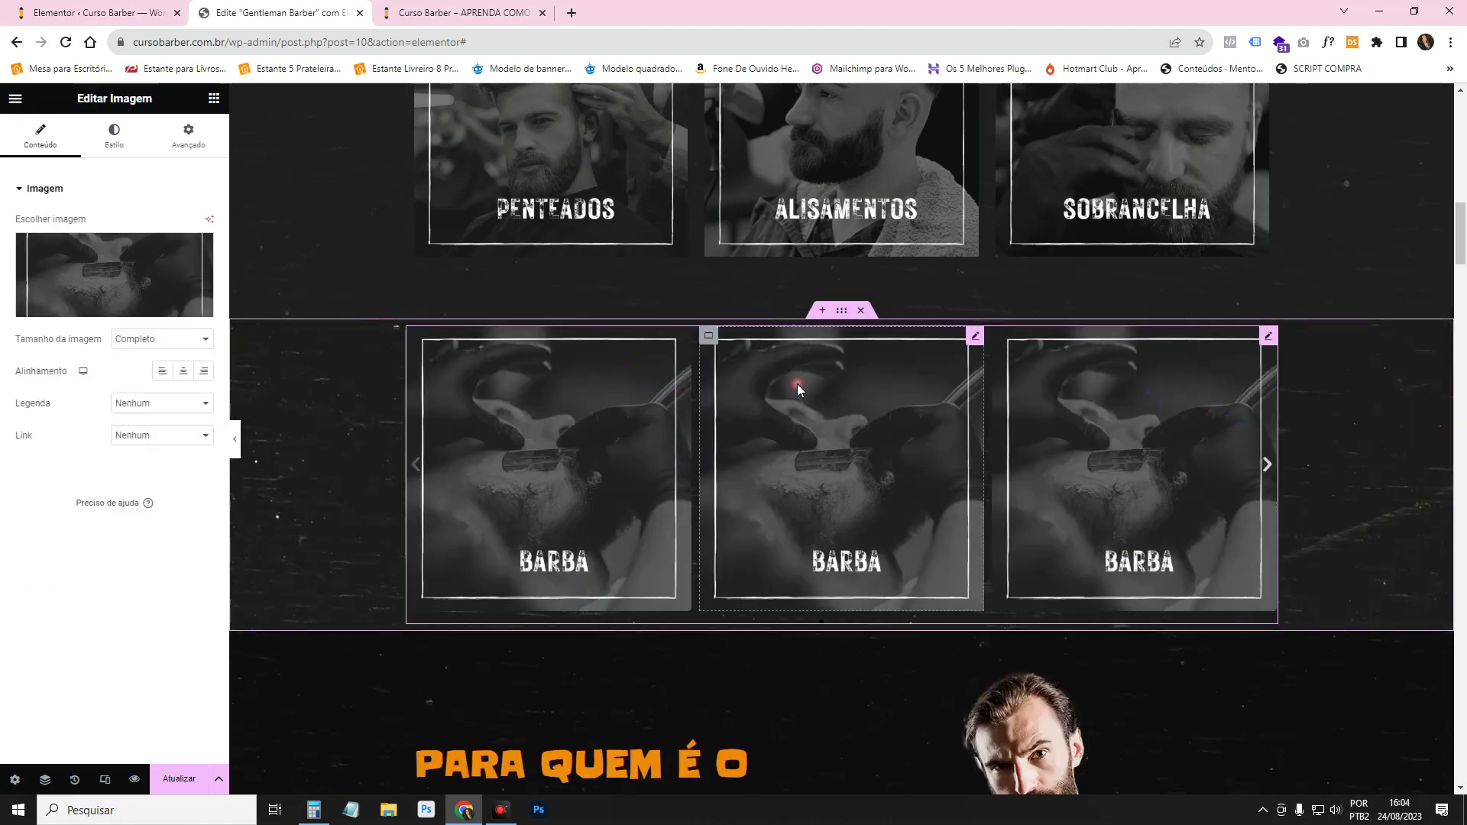
pyautogui.click(89, 267)
pyautogui.scroll(-3, 802, 535)
pyautogui.click(906, 528)
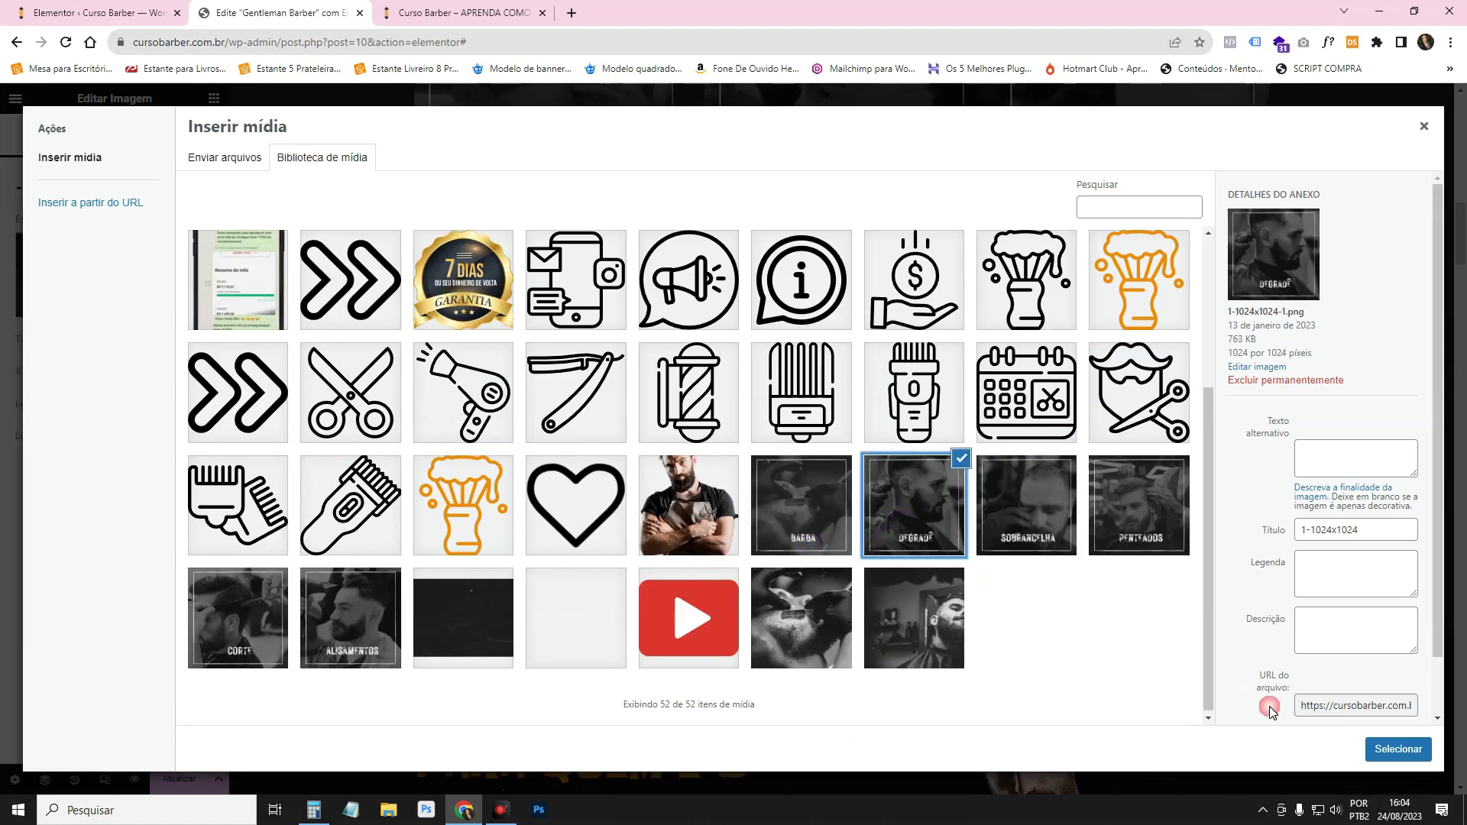
pyautogui.click(1394, 756)
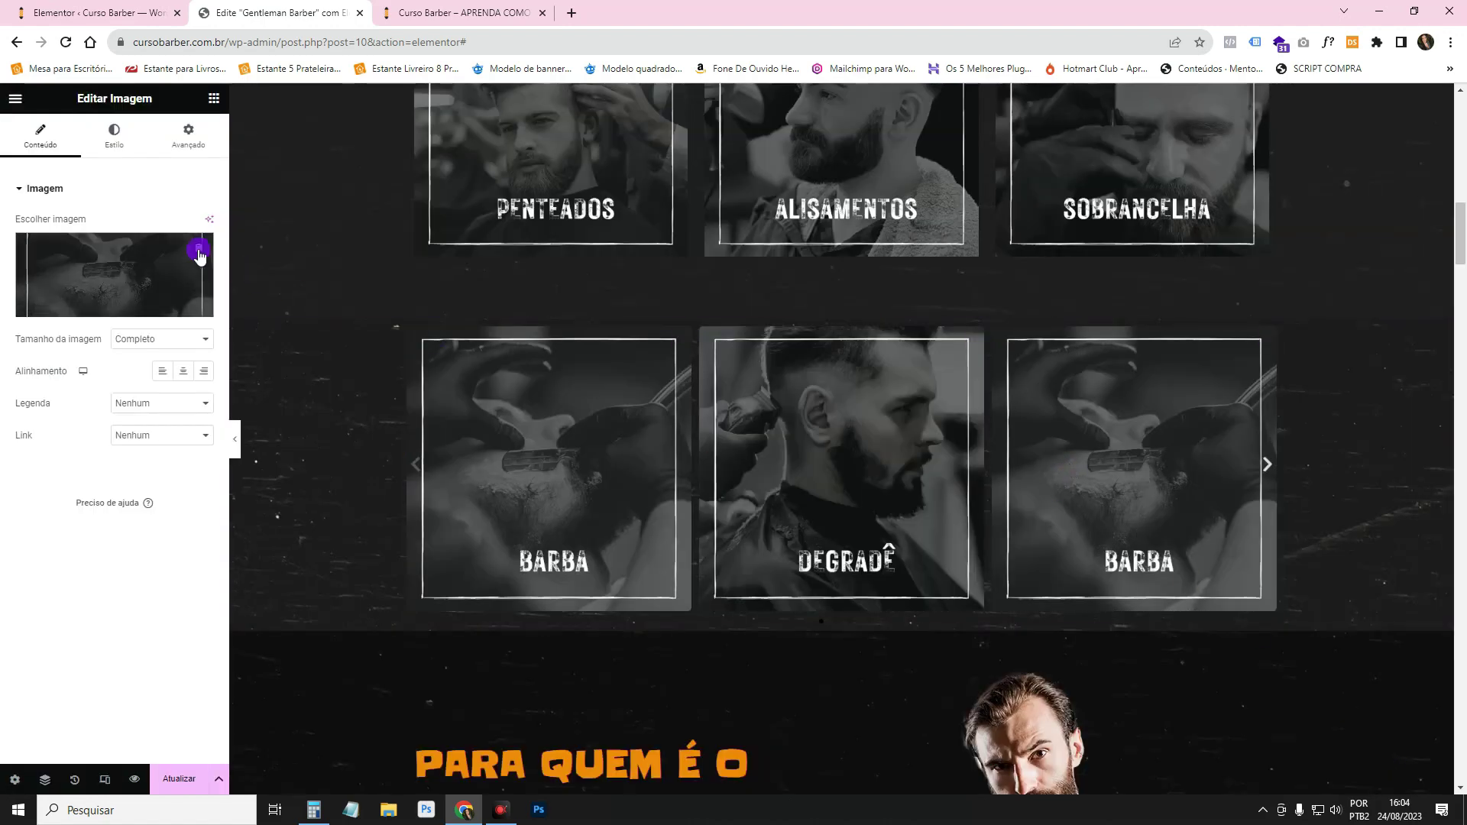
# - Replace the third slide's image with the SOBRANCELHA picture from the media library
pyautogui.click(155, 259)
pyautogui.scroll(-3, 1143, 592)
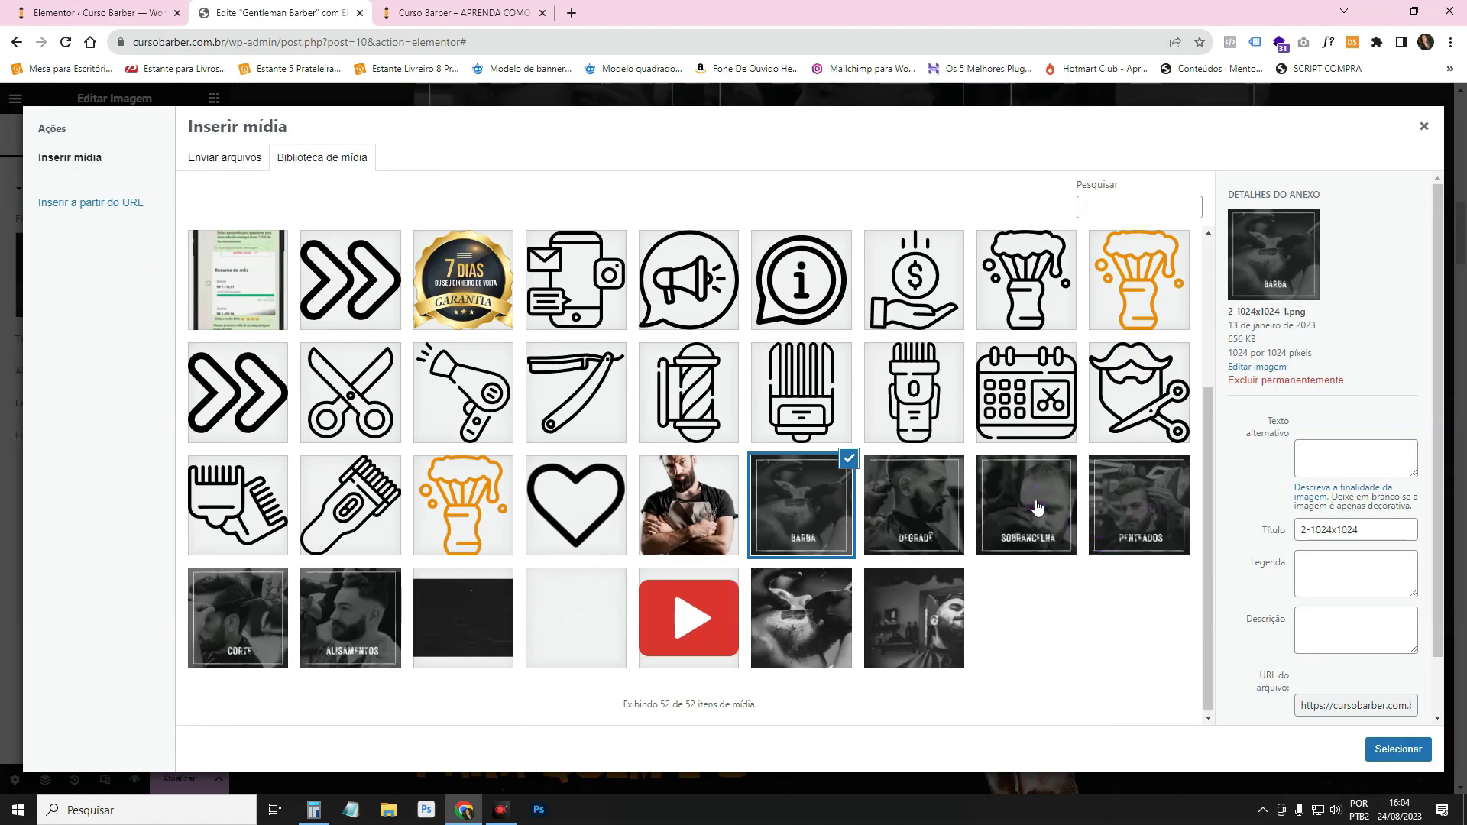
pyautogui.click(1065, 534)
pyautogui.click(1389, 757)
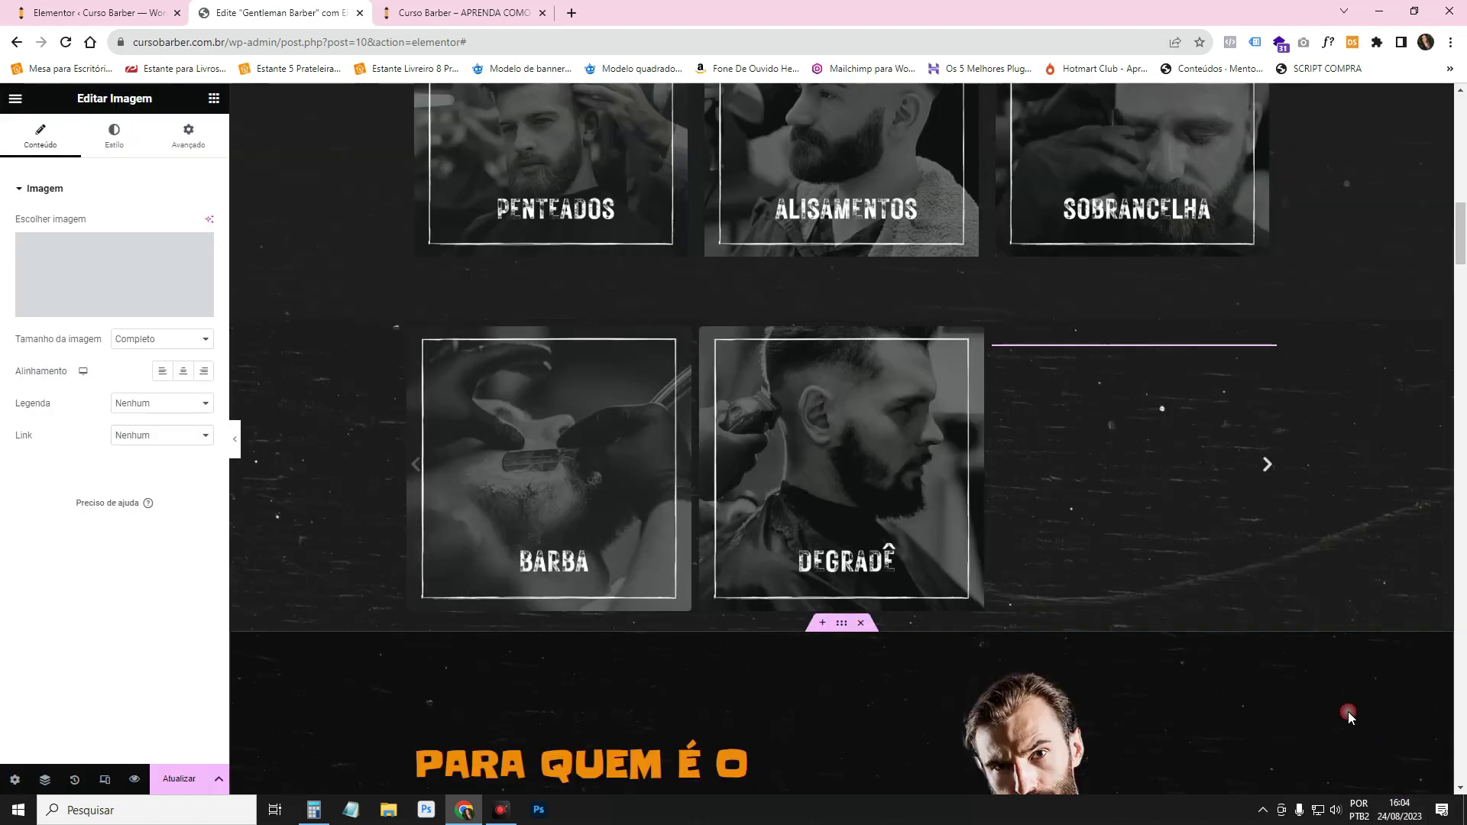
# - Advance the carousel to its fourth slide and replace that image with the ALISAMENTOS picture
pyautogui.click(1266, 470)
pyautogui.click(1098, 433)
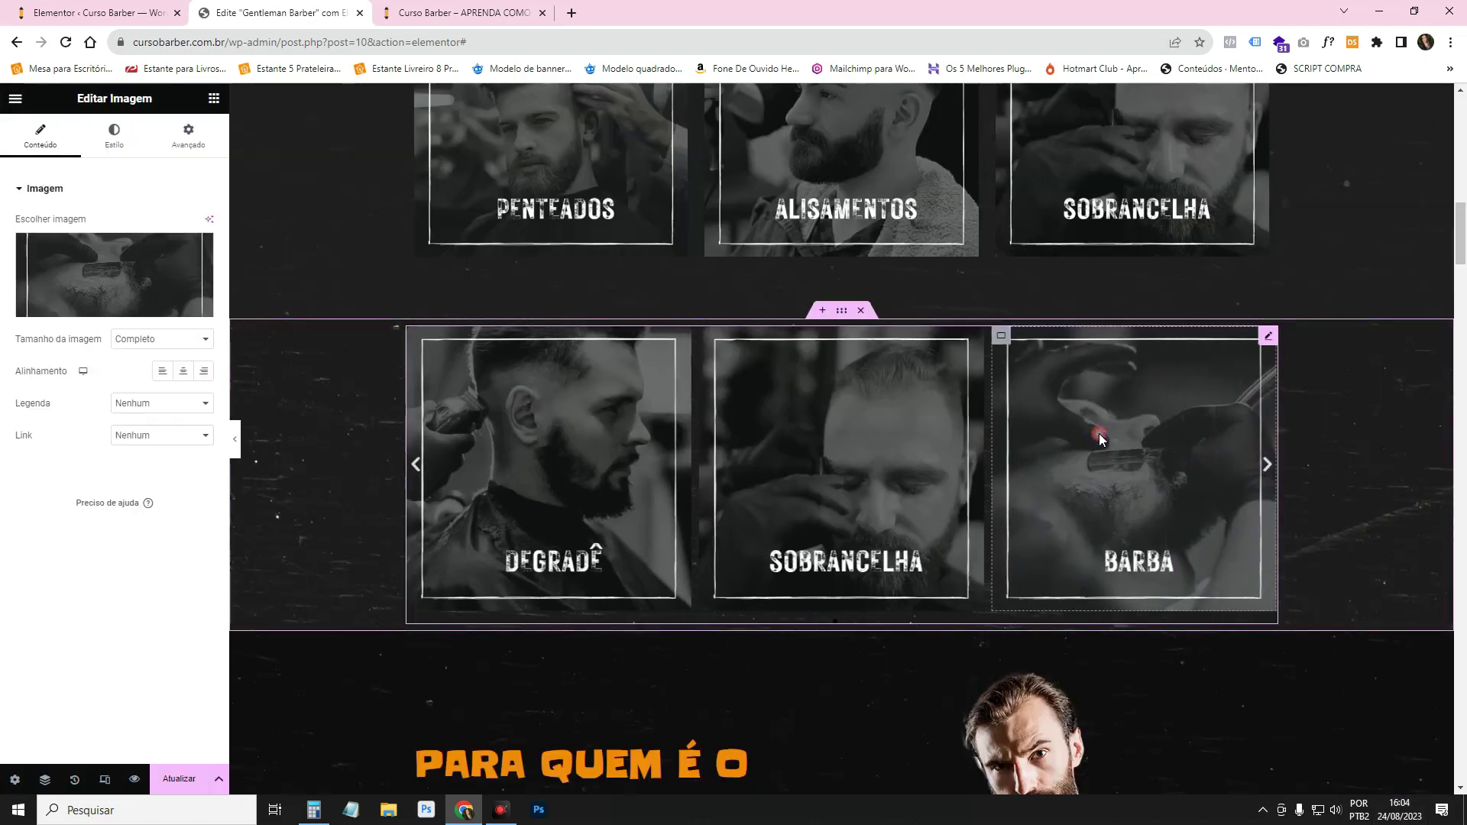
pyautogui.click(157, 301)
pyautogui.scroll(-5, 645, 466)
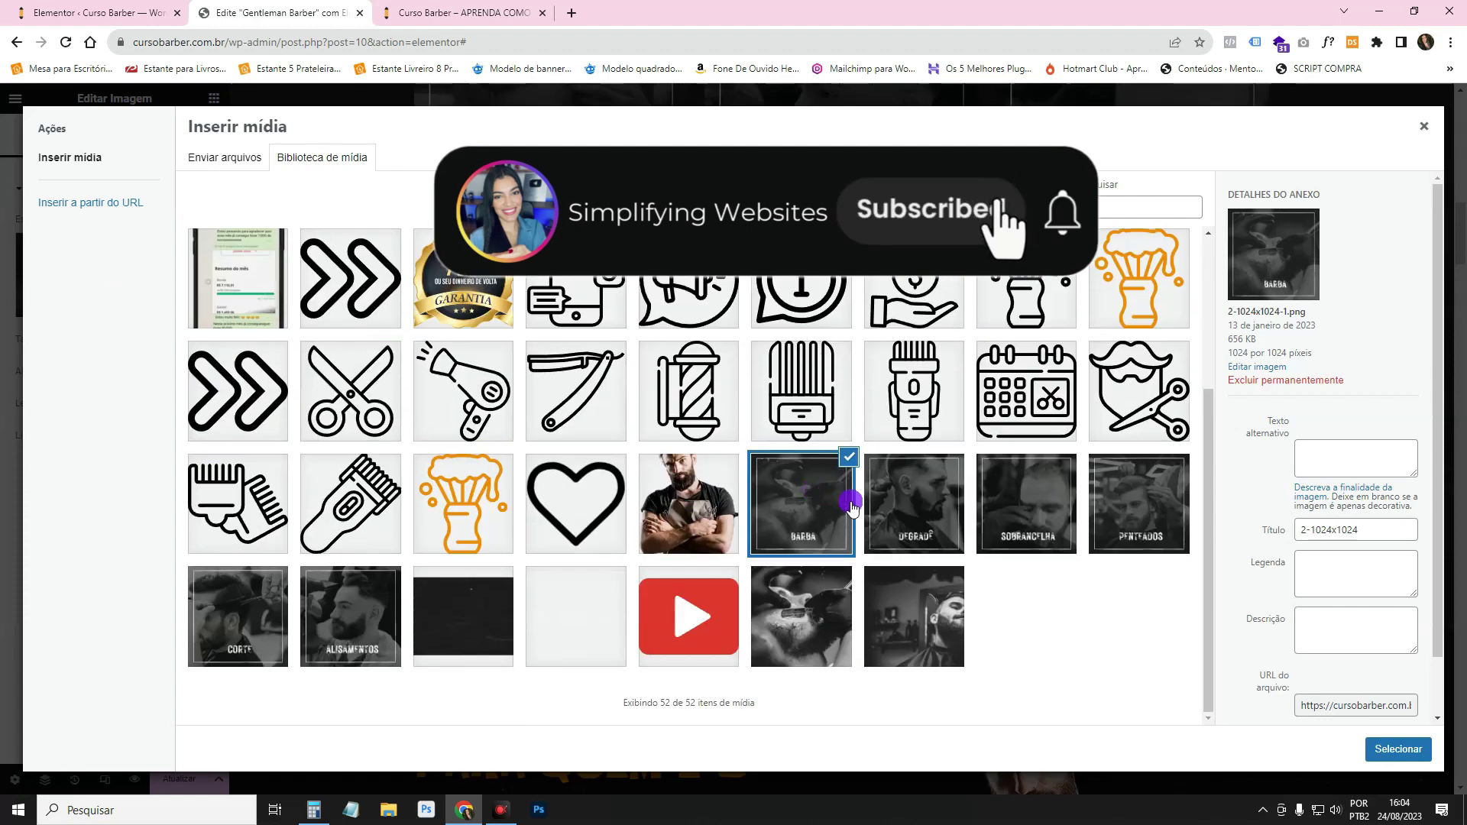
pyautogui.click(353, 609)
pyautogui.click(1398, 748)
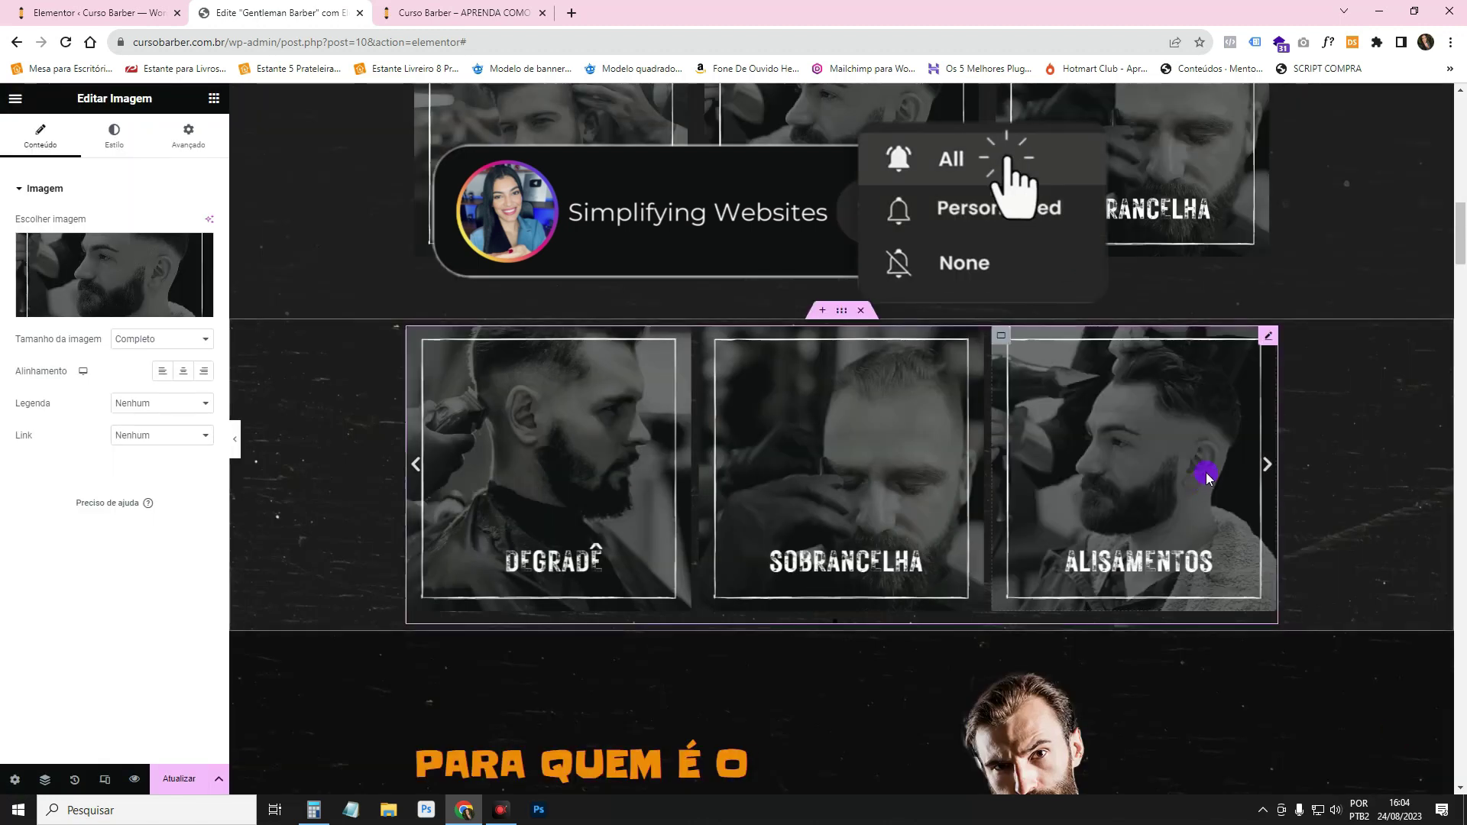
# - Advance the carousel to its fifth slide and replace that image with the CORTE picture
pyautogui.click(1268, 466)
pyautogui.click(1102, 466)
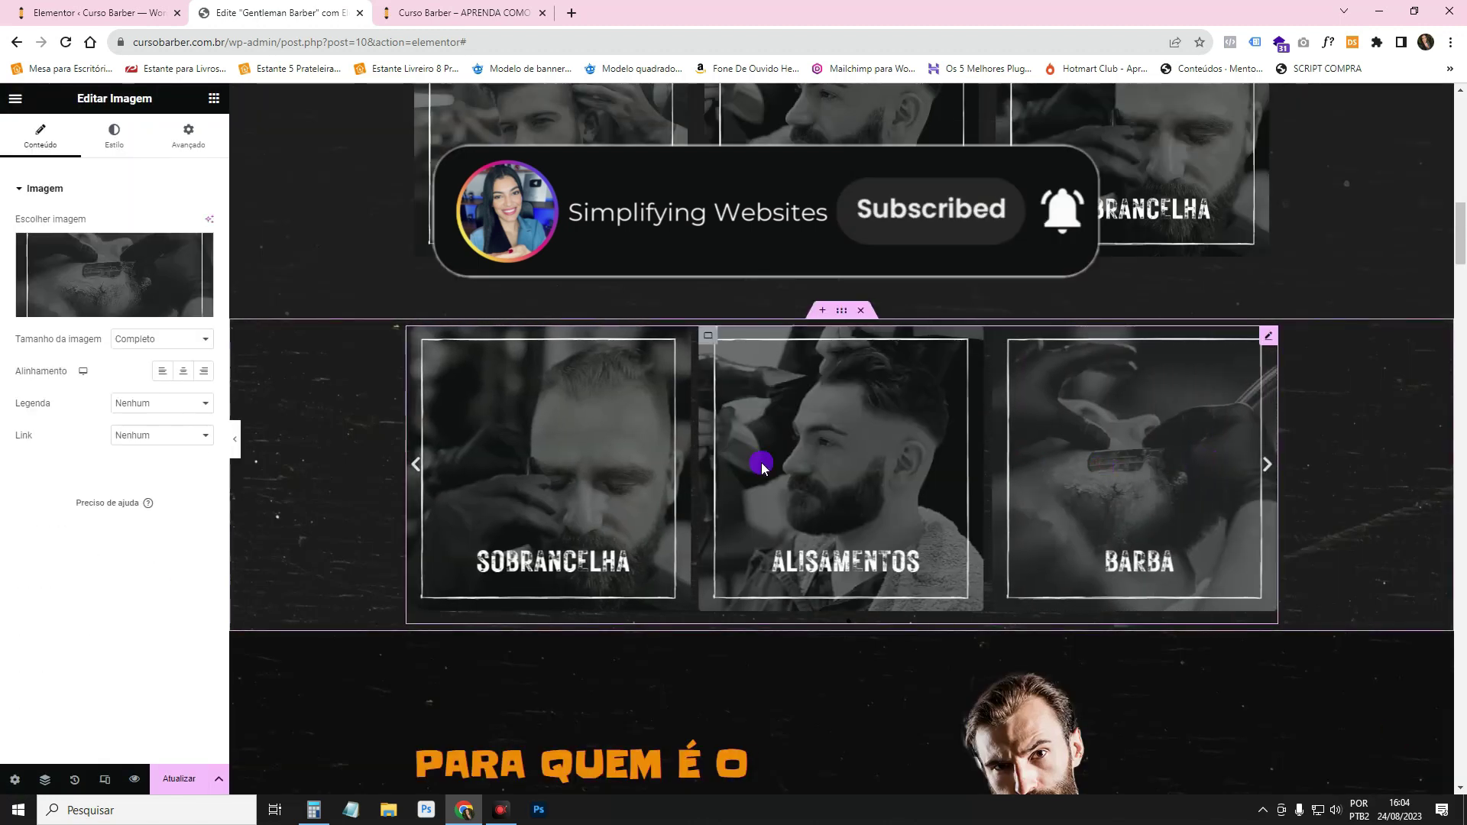
pyautogui.click(106, 265)
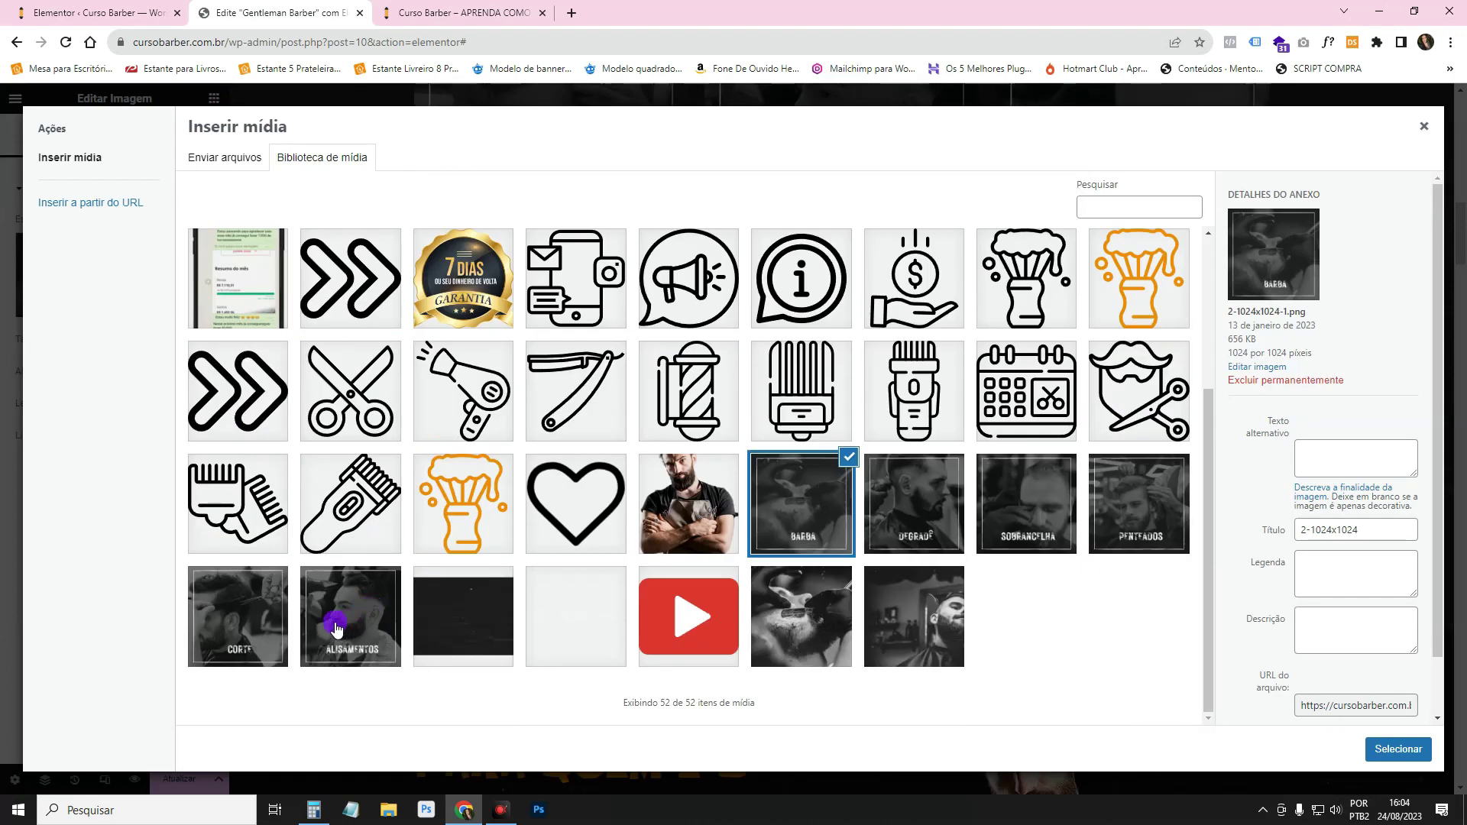
pyautogui.click(240, 605)
pyautogui.click(1398, 749)
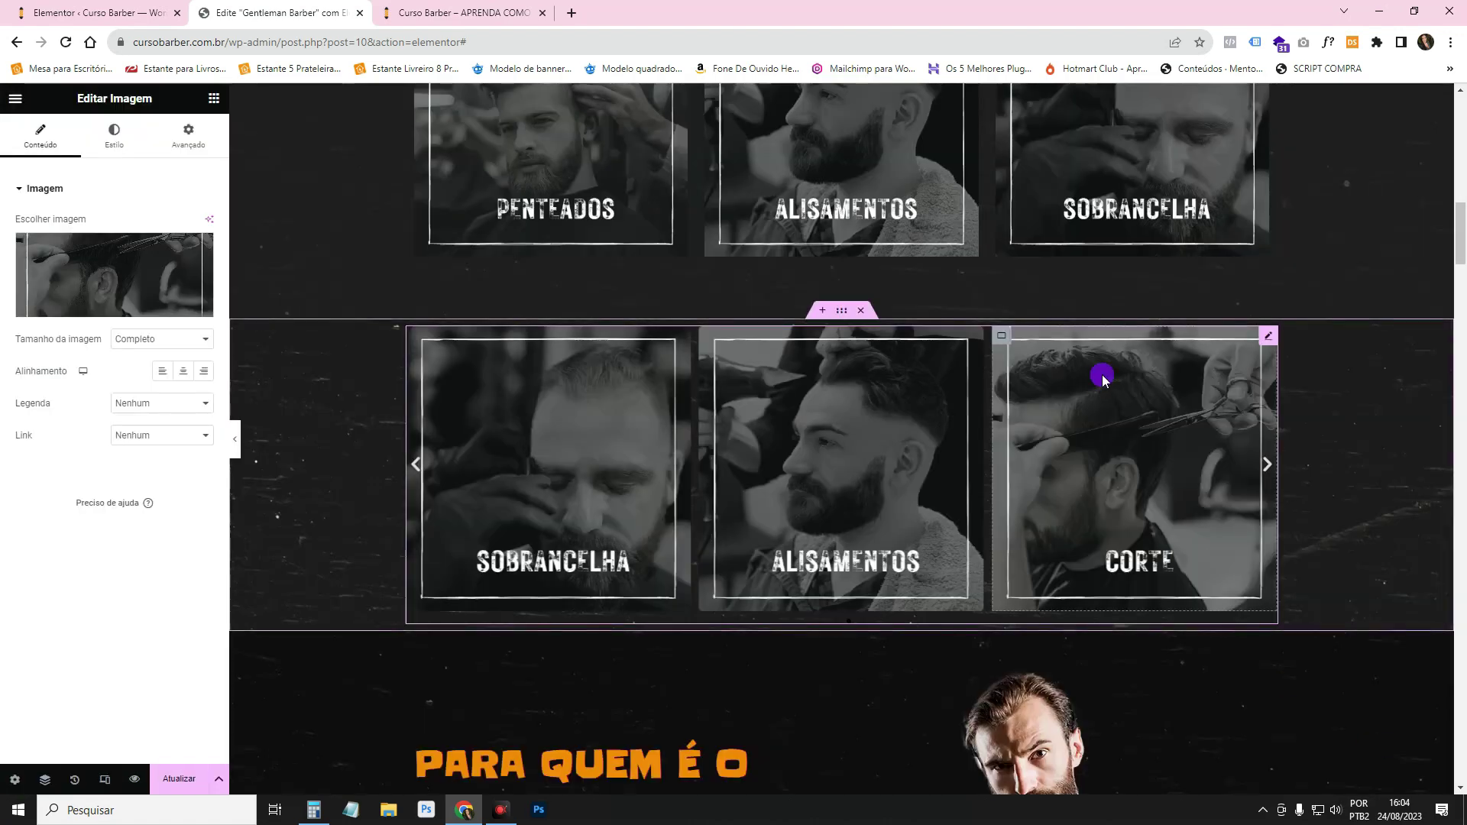
# - Duplicate the carousel's second slide
pyautogui.click(1268, 336)
pyautogui.click(166, 284)
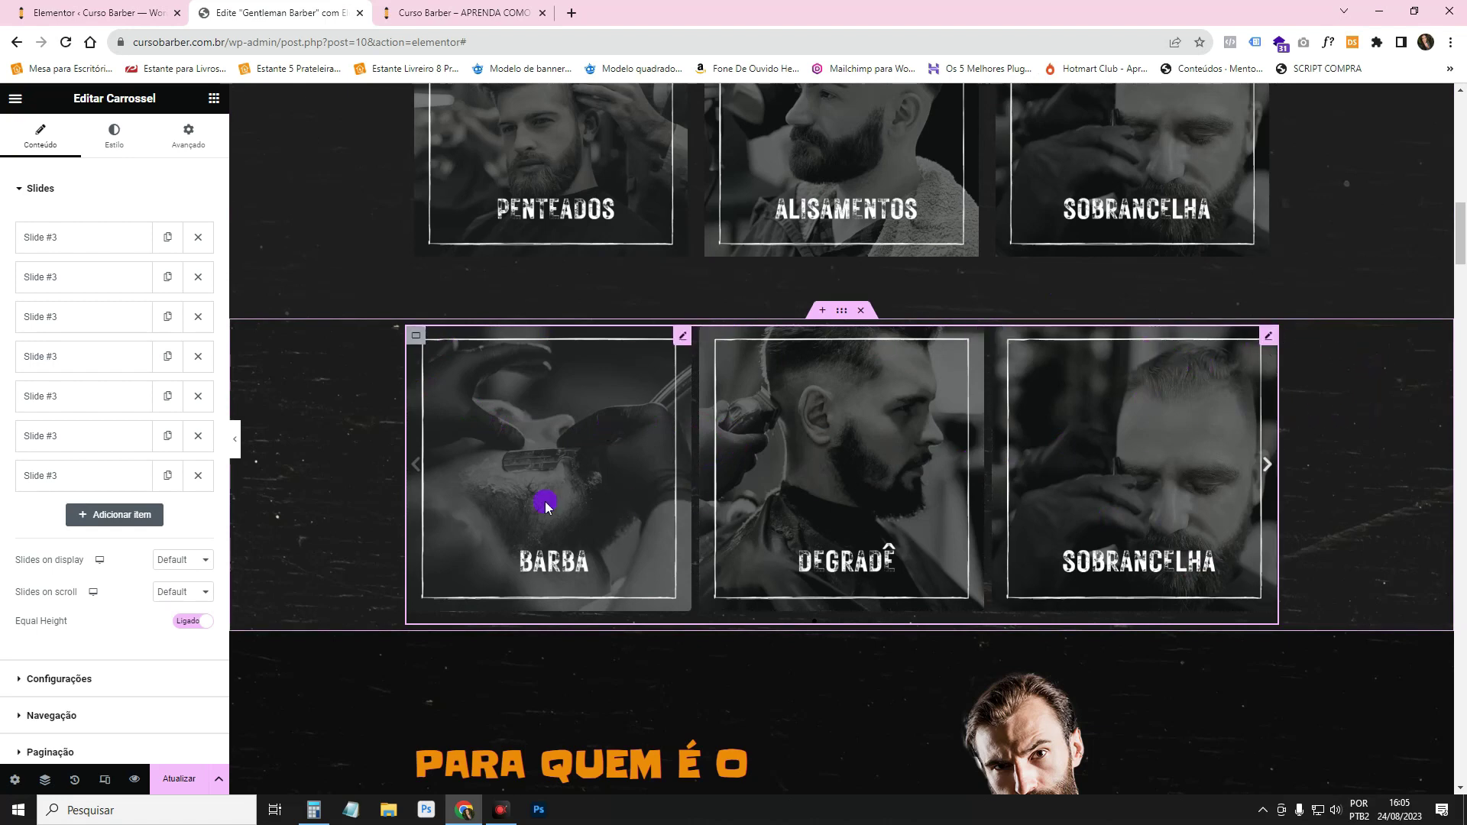
# - Set the carousel's Offset Sides to Ambos in its settings and update the page
pyautogui.scroll(-1, 119, 525)
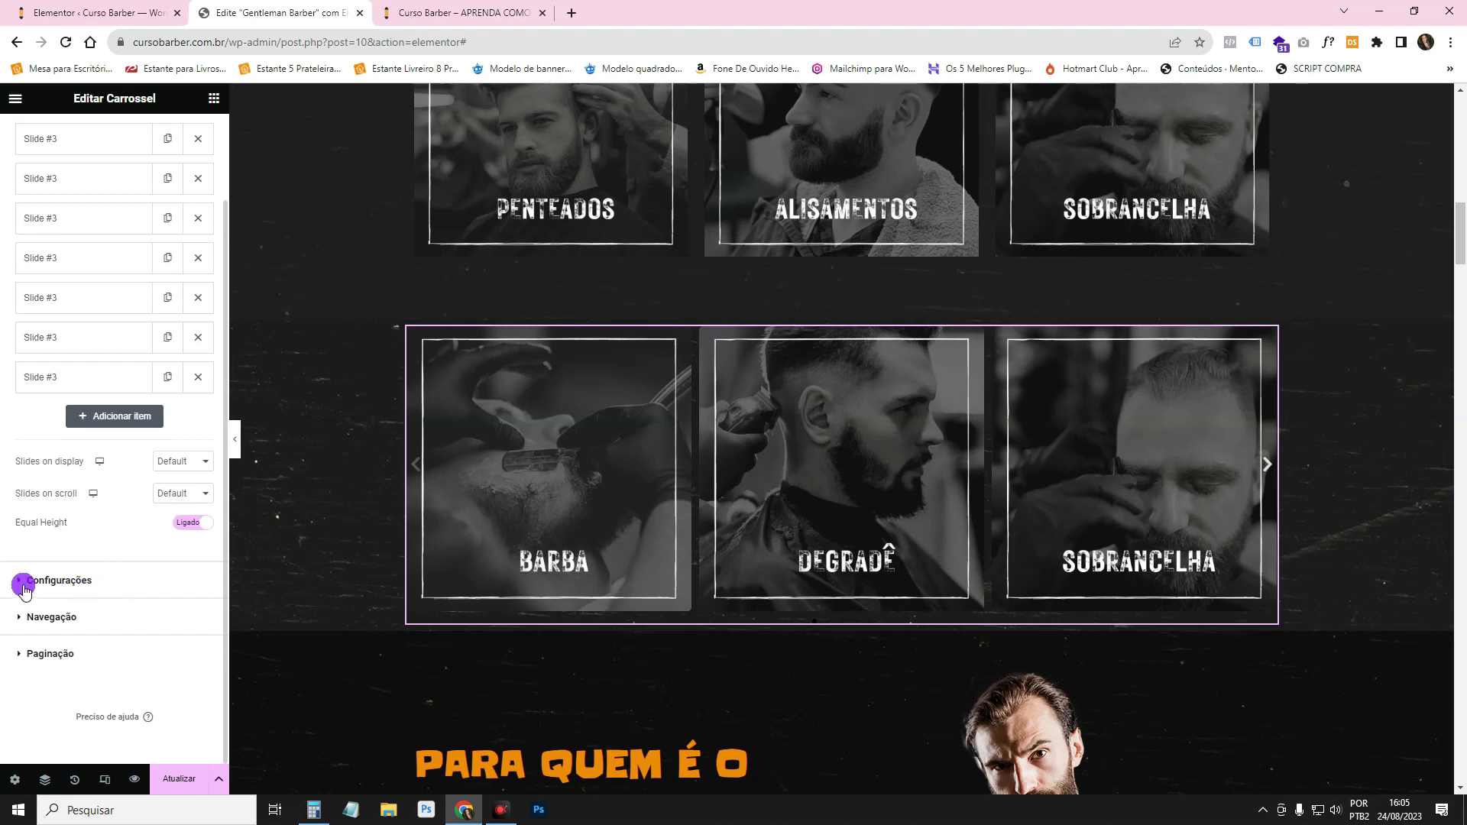
pyautogui.click(70, 582)
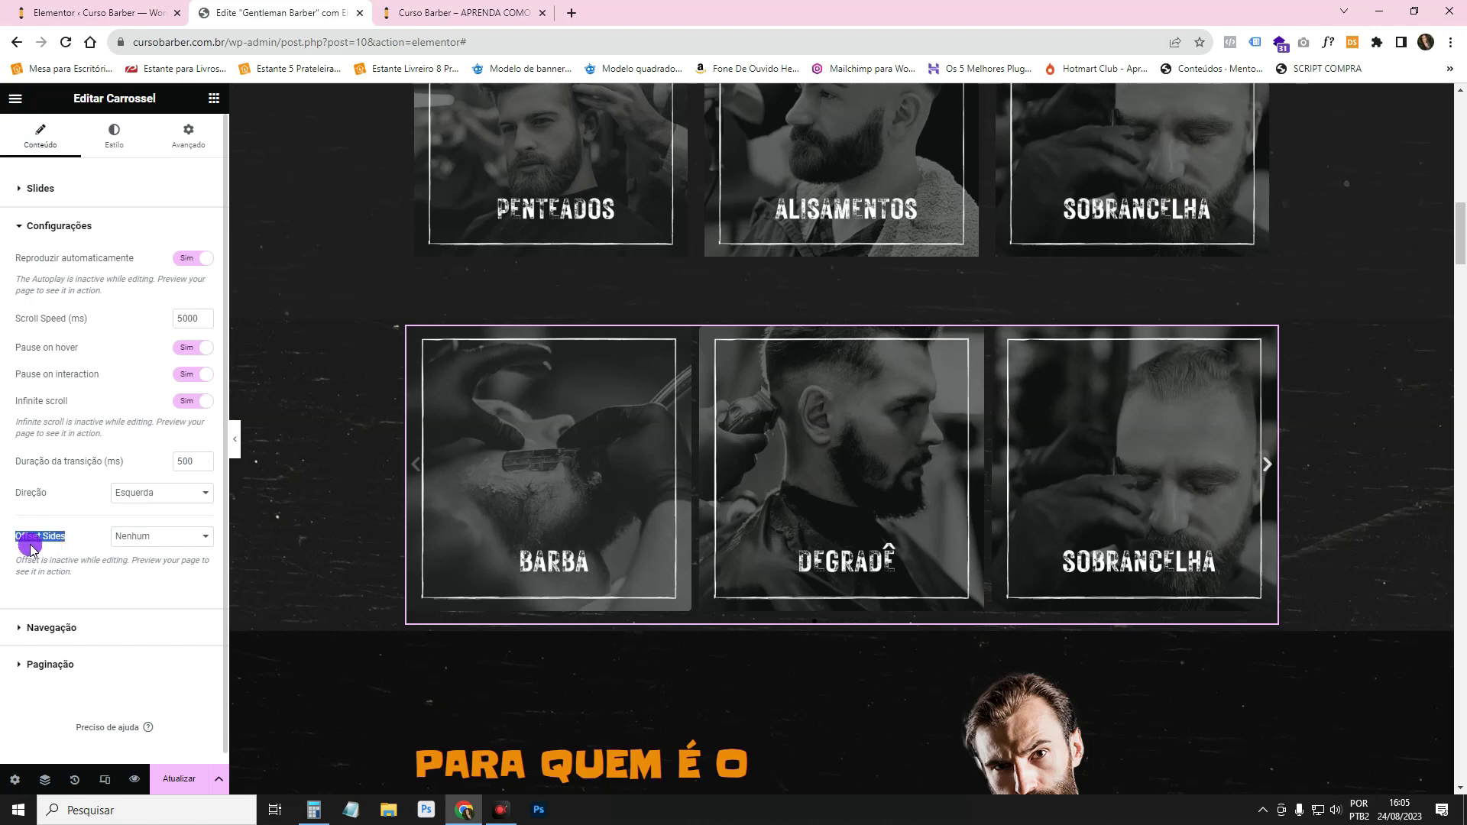
pyautogui.click(141, 538)
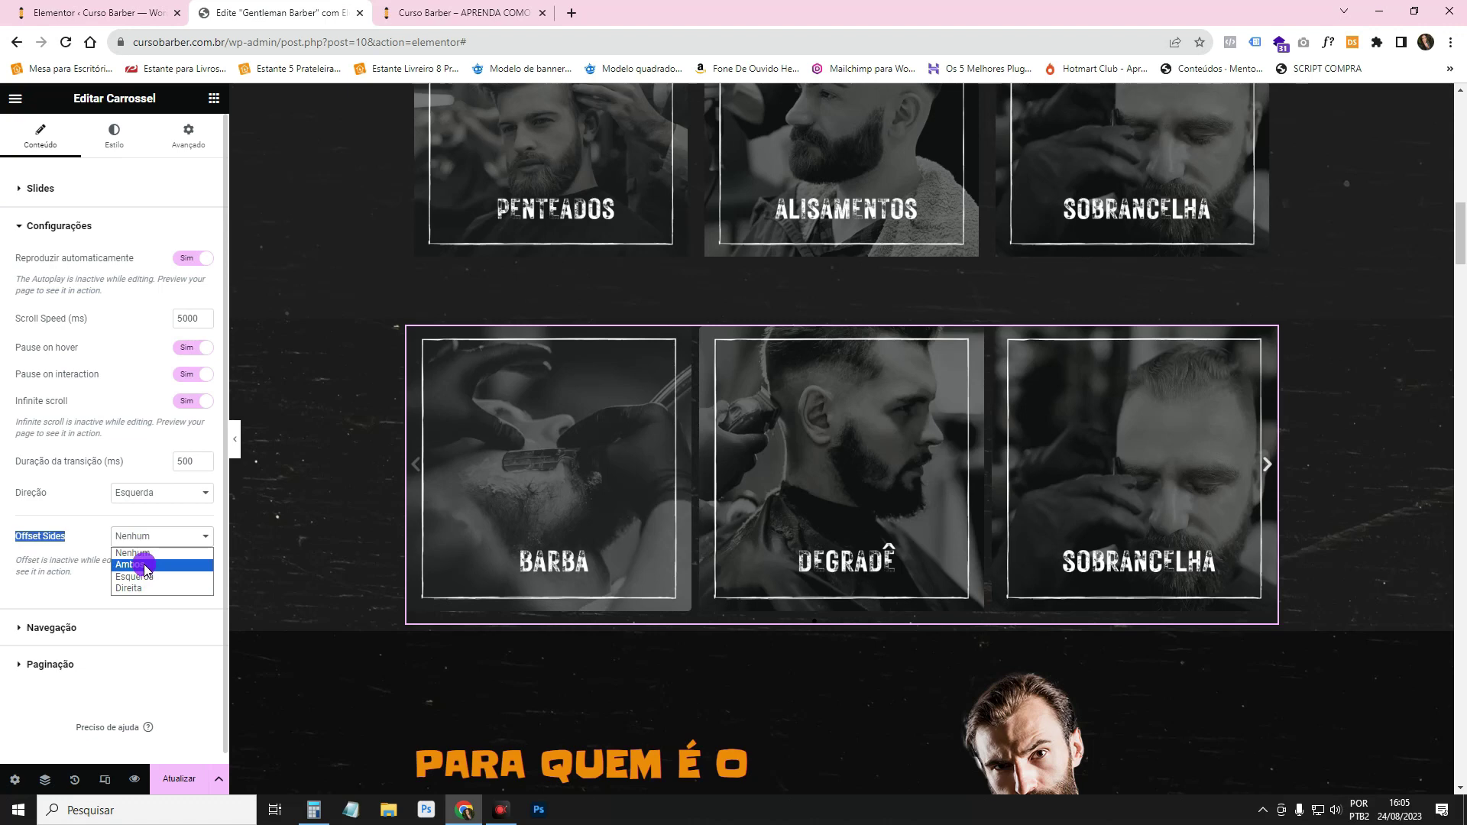
pyautogui.click(145, 566)
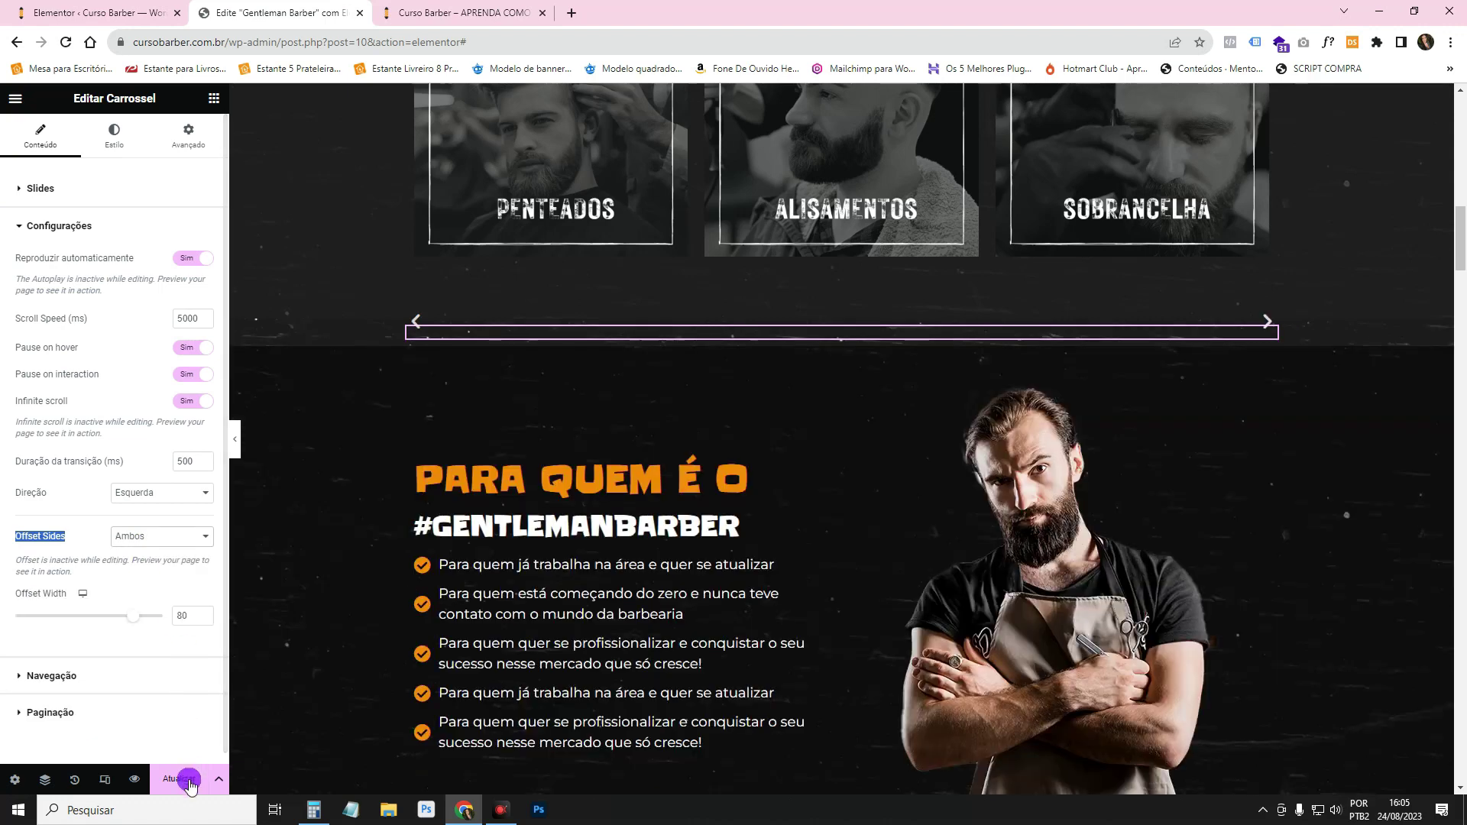
pyautogui.click(188, 780)
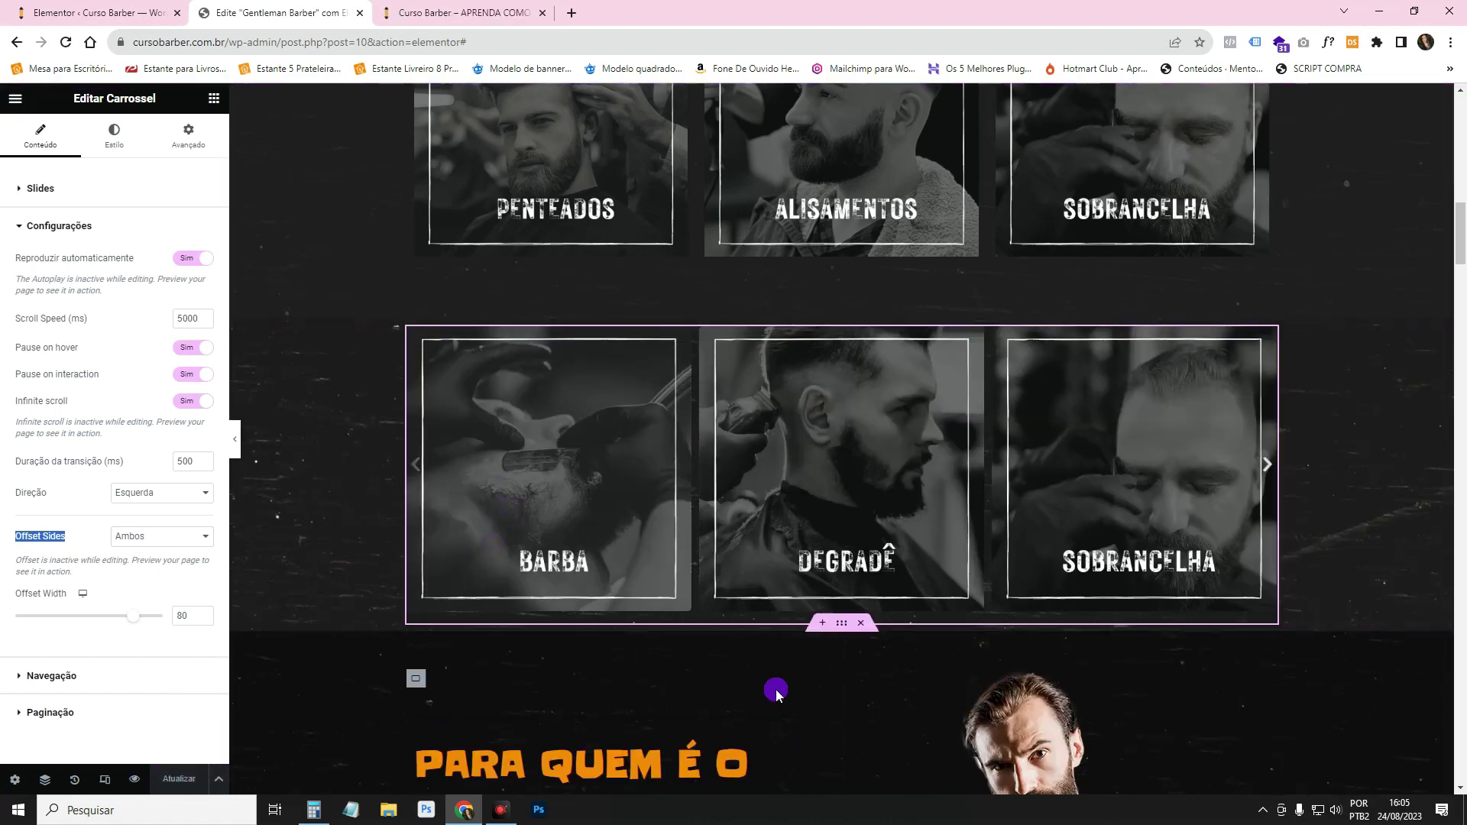
# - Examine the carousel on the page preview, advancing through its slides to check the side offset and looping
pyautogui.click(468, 11)
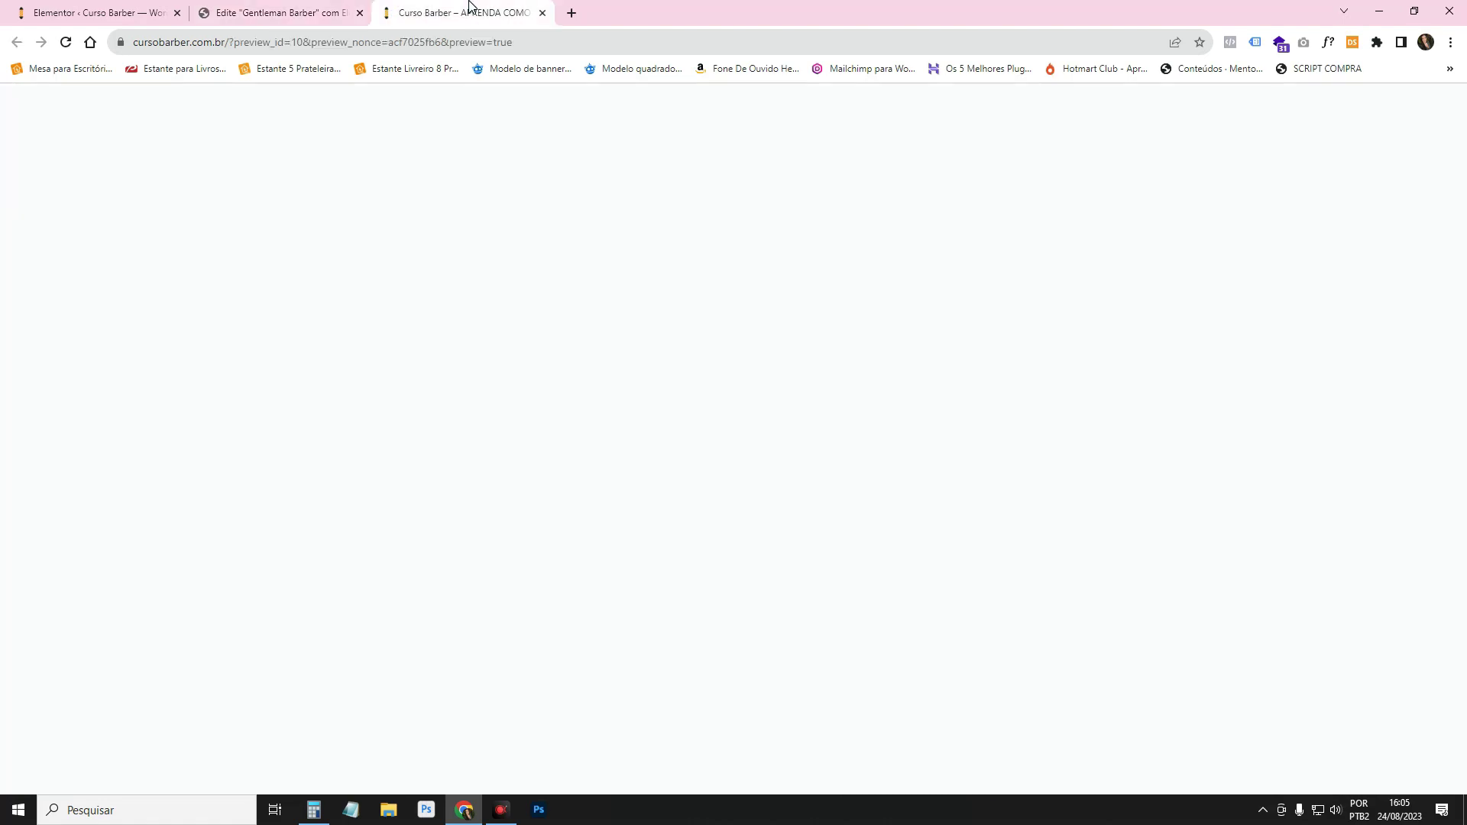
pyautogui.scroll(-14, 1016, 493)
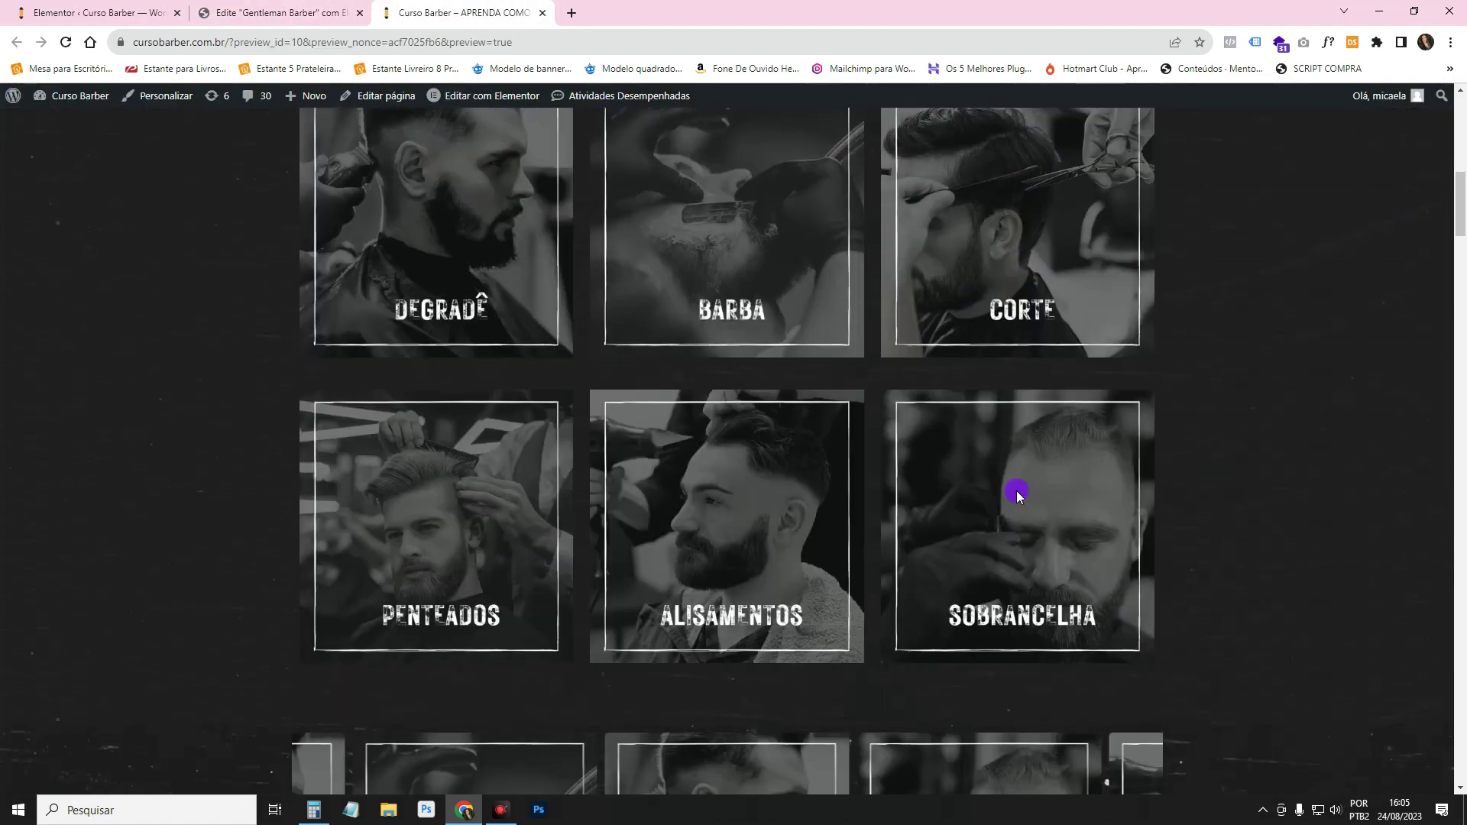
pyautogui.scroll(-2, 1016, 493)
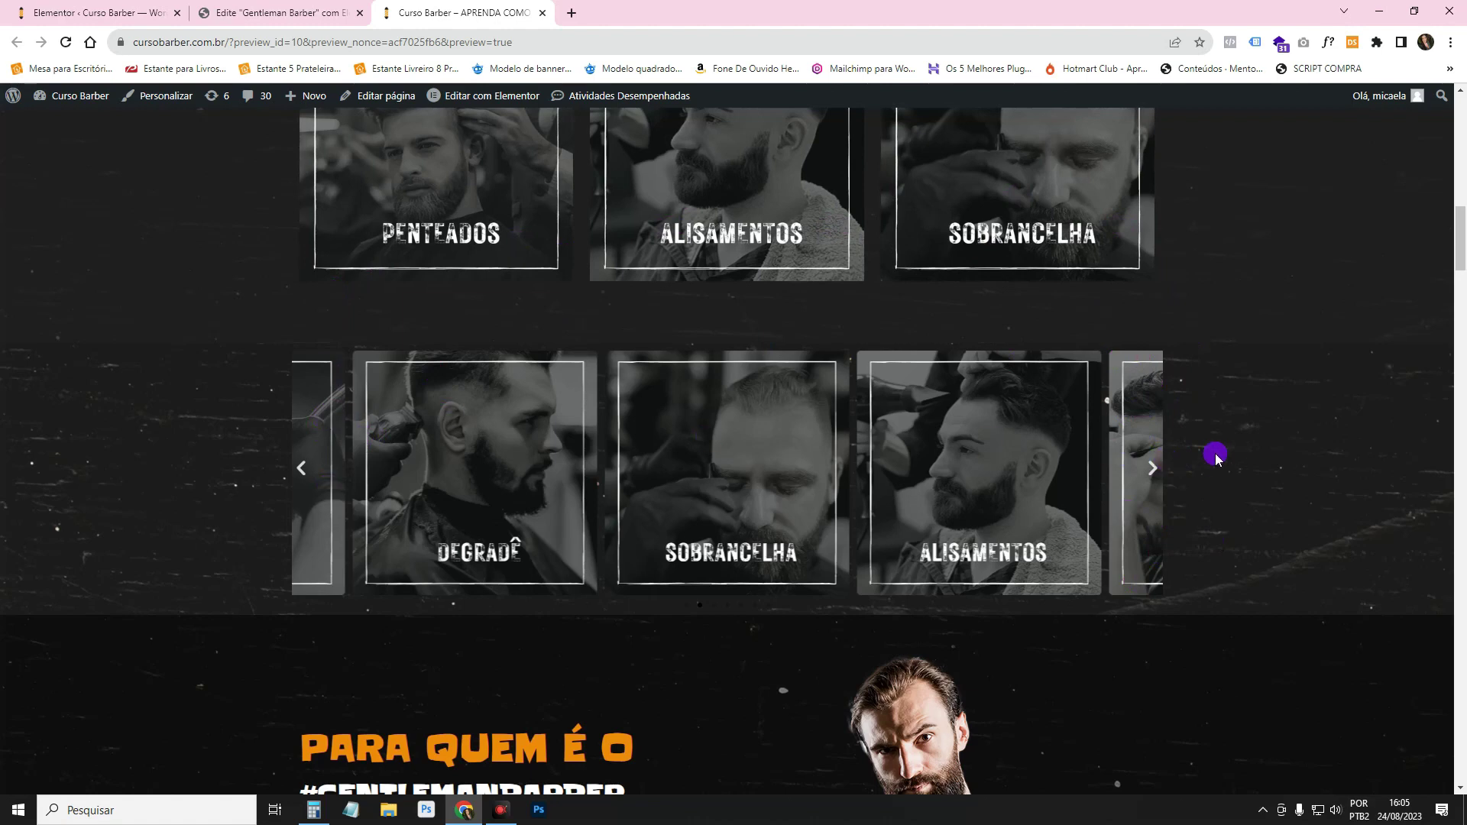
pyautogui.click(1153, 467)
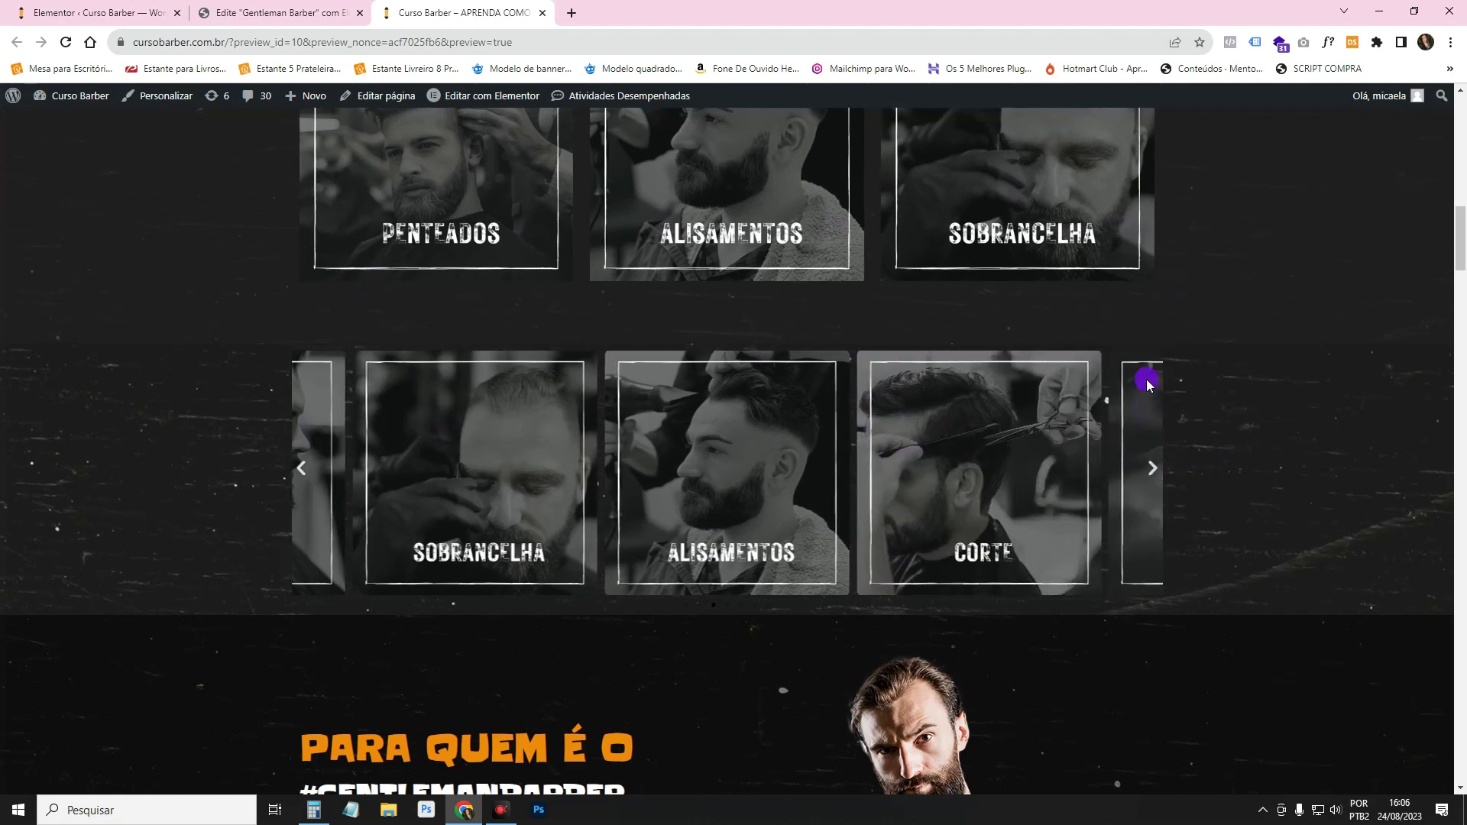
pyautogui.click(1153, 467)
pyautogui.click(1154, 469)
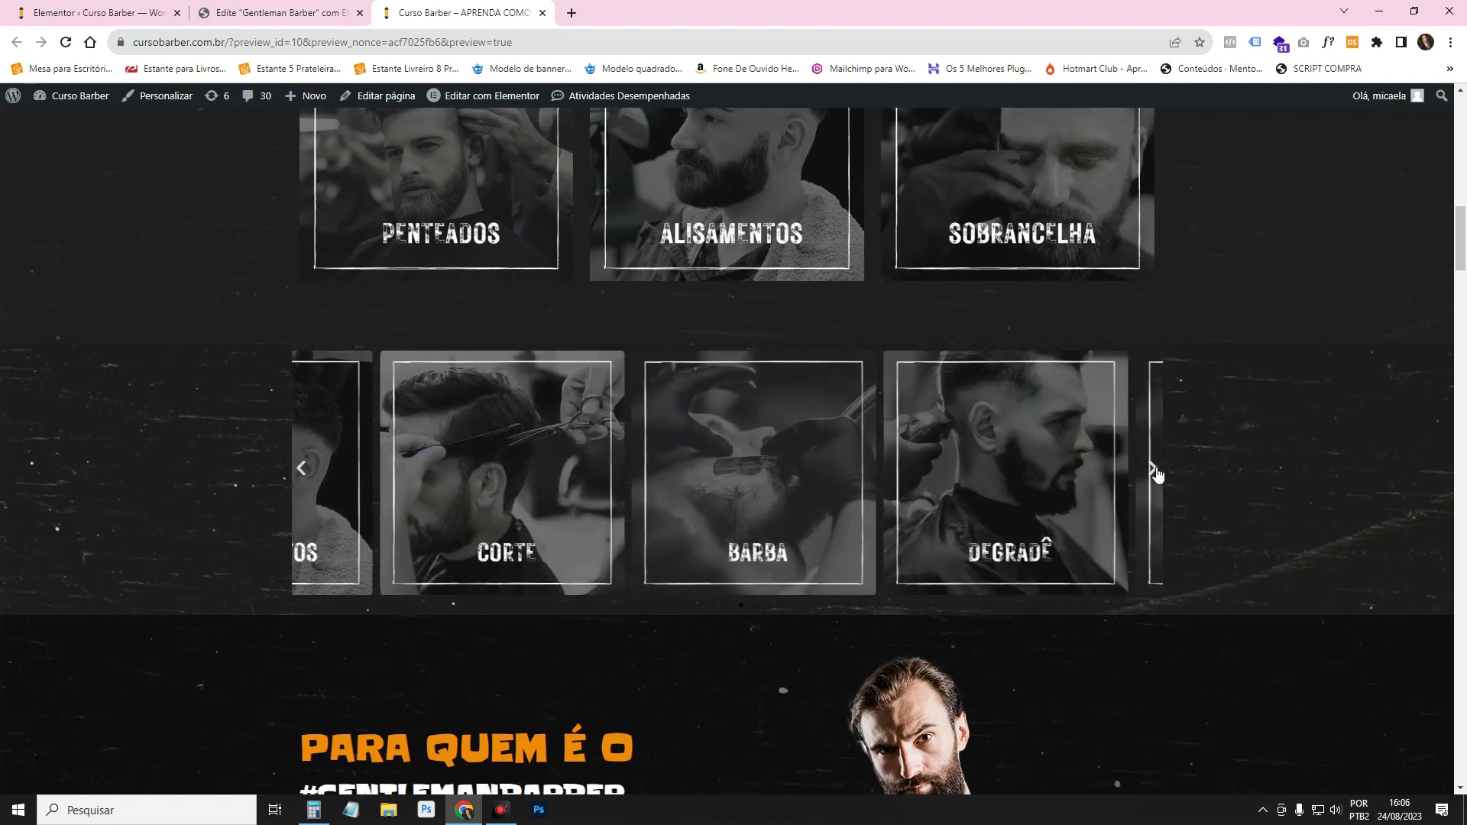
# - Return to the page editor and set the carousel container's content width to Largura total
pyautogui.click(1155, 455)
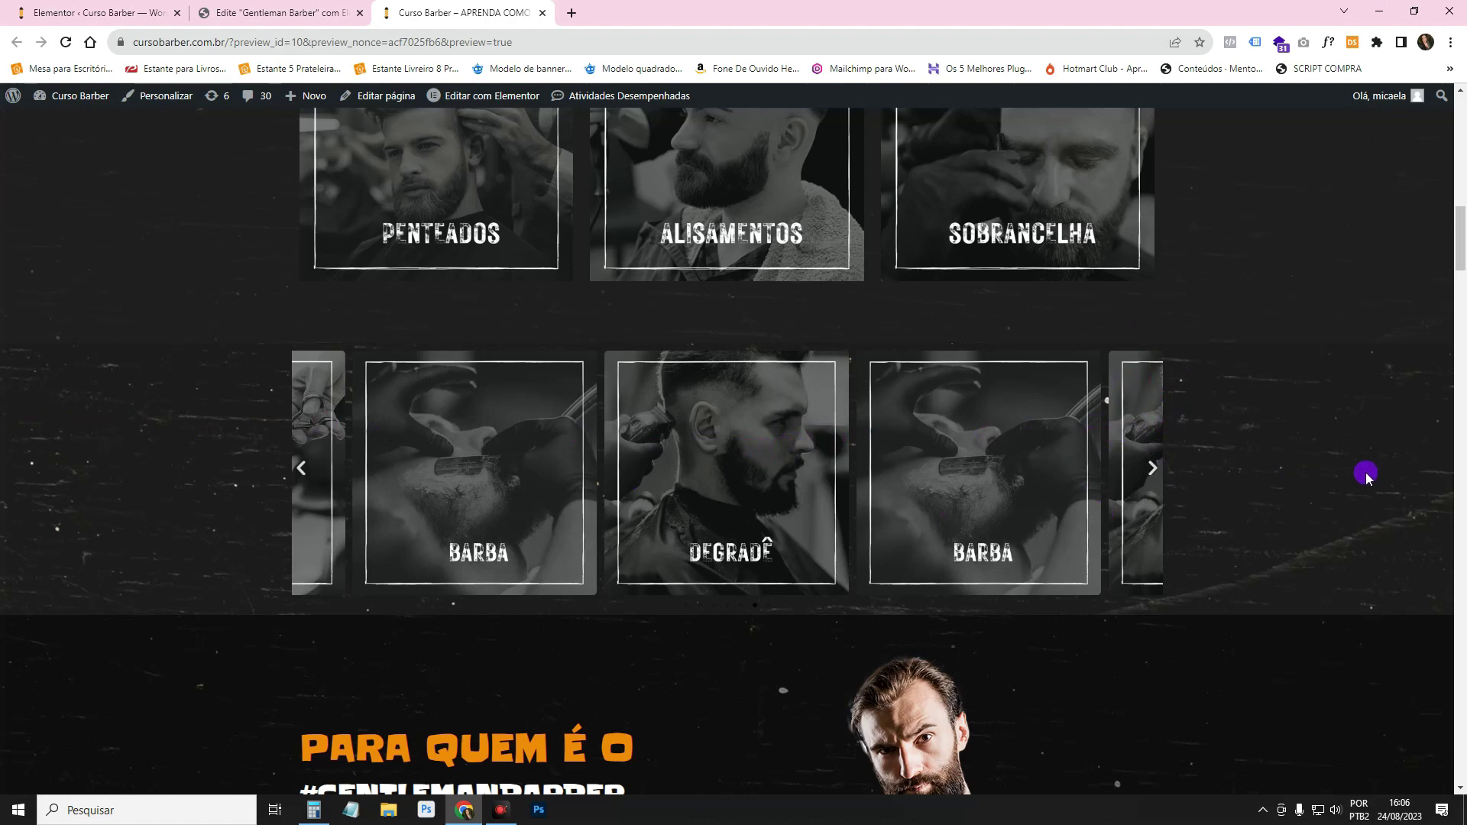
pyautogui.click(246, 12)
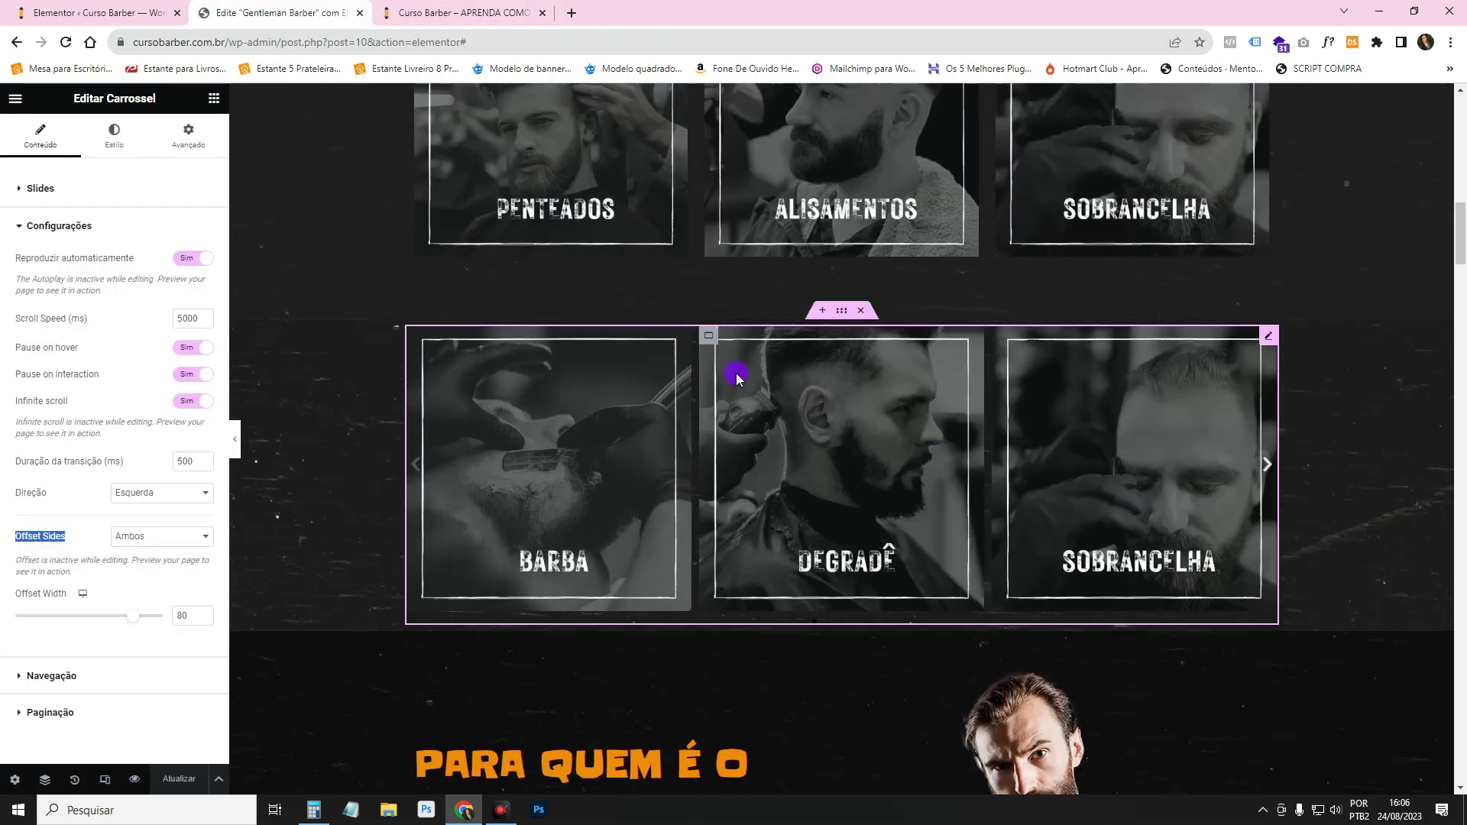
pyautogui.click(841, 311)
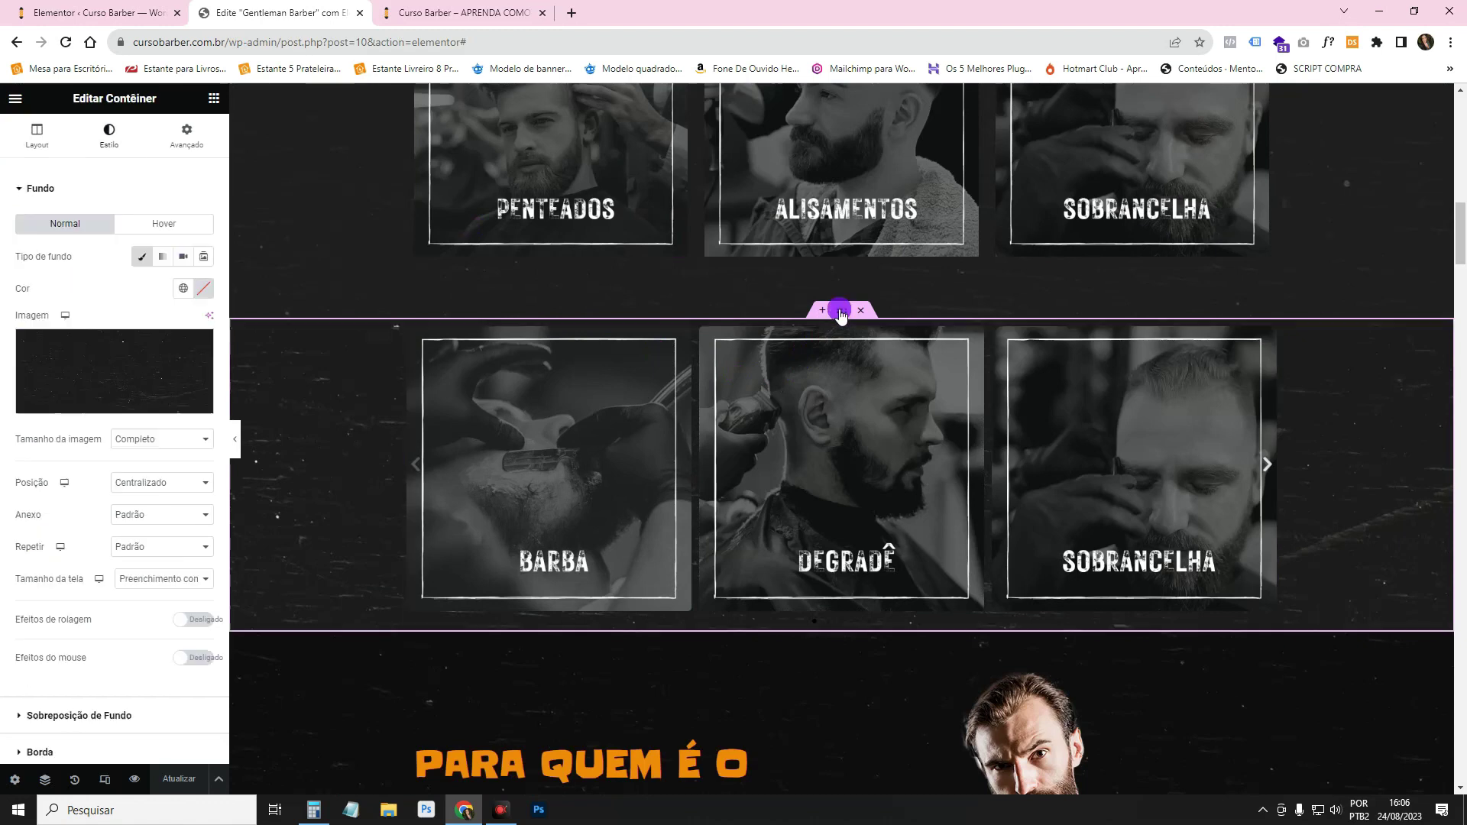
pyautogui.click(38, 139)
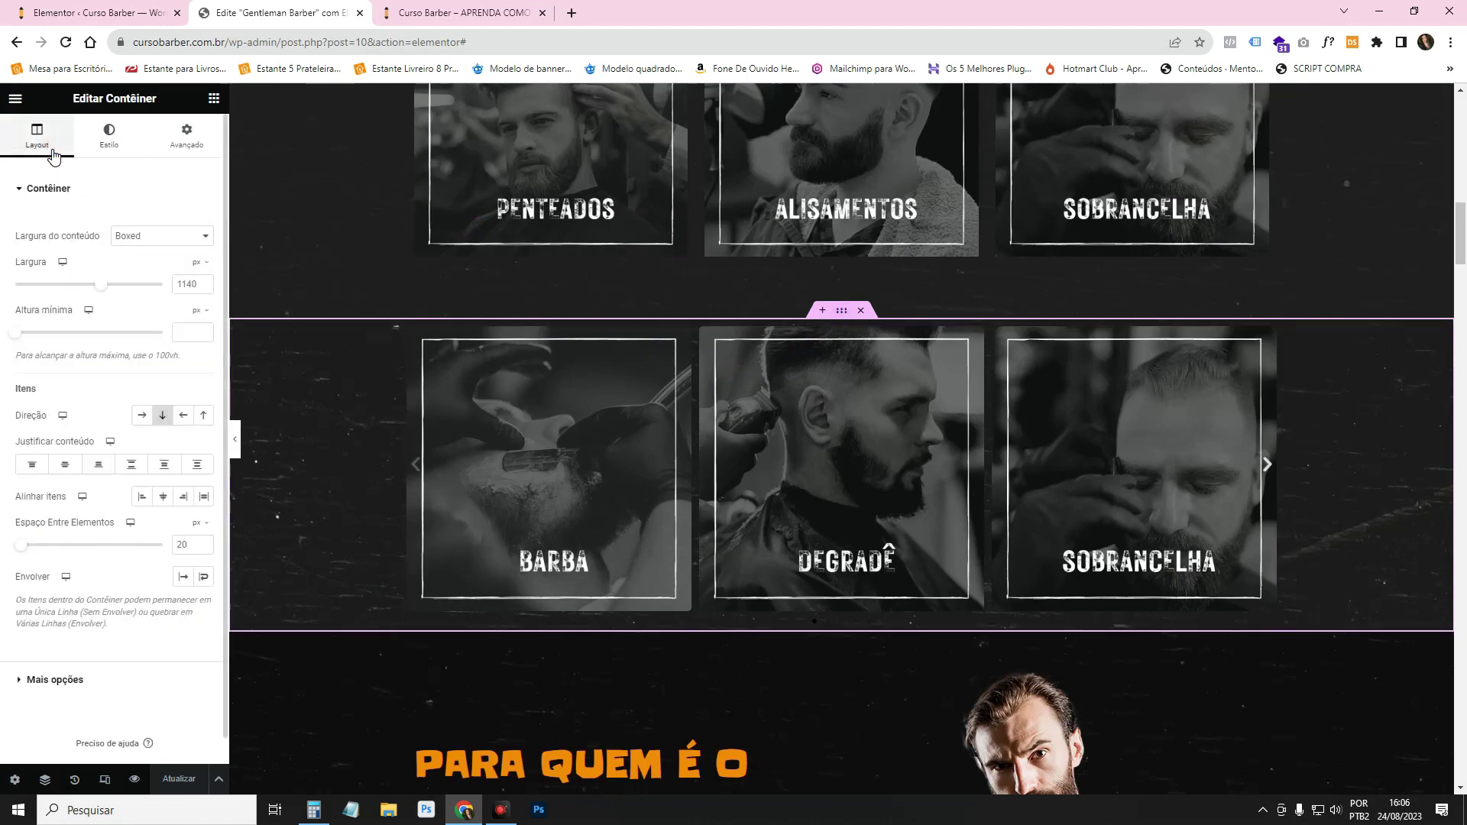
pyautogui.click(132, 235)
pyautogui.click(153, 264)
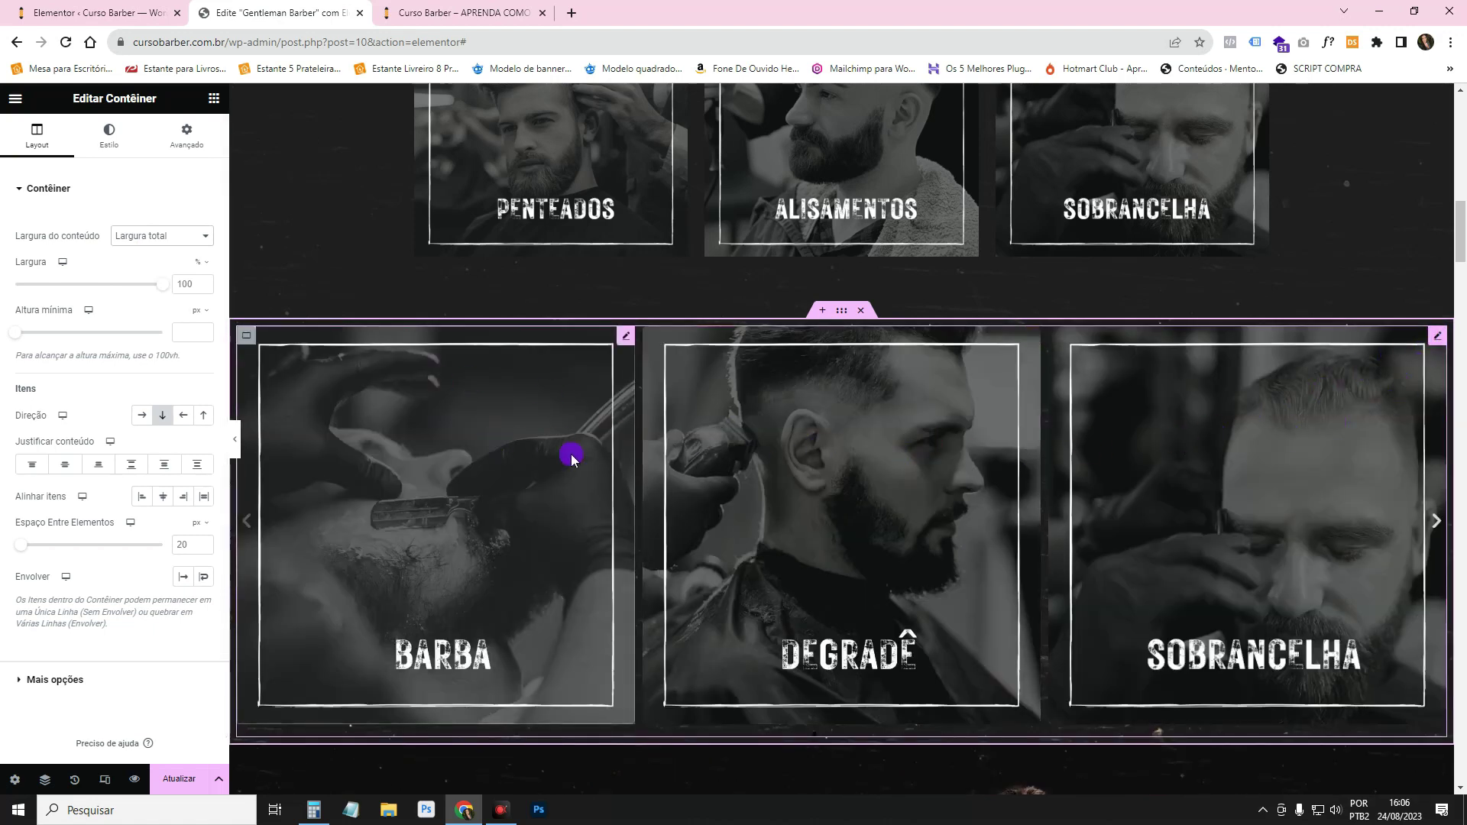
# - Set the carousel's Slides on display to 5 and update the page
pyautogui.click(1437, 344)
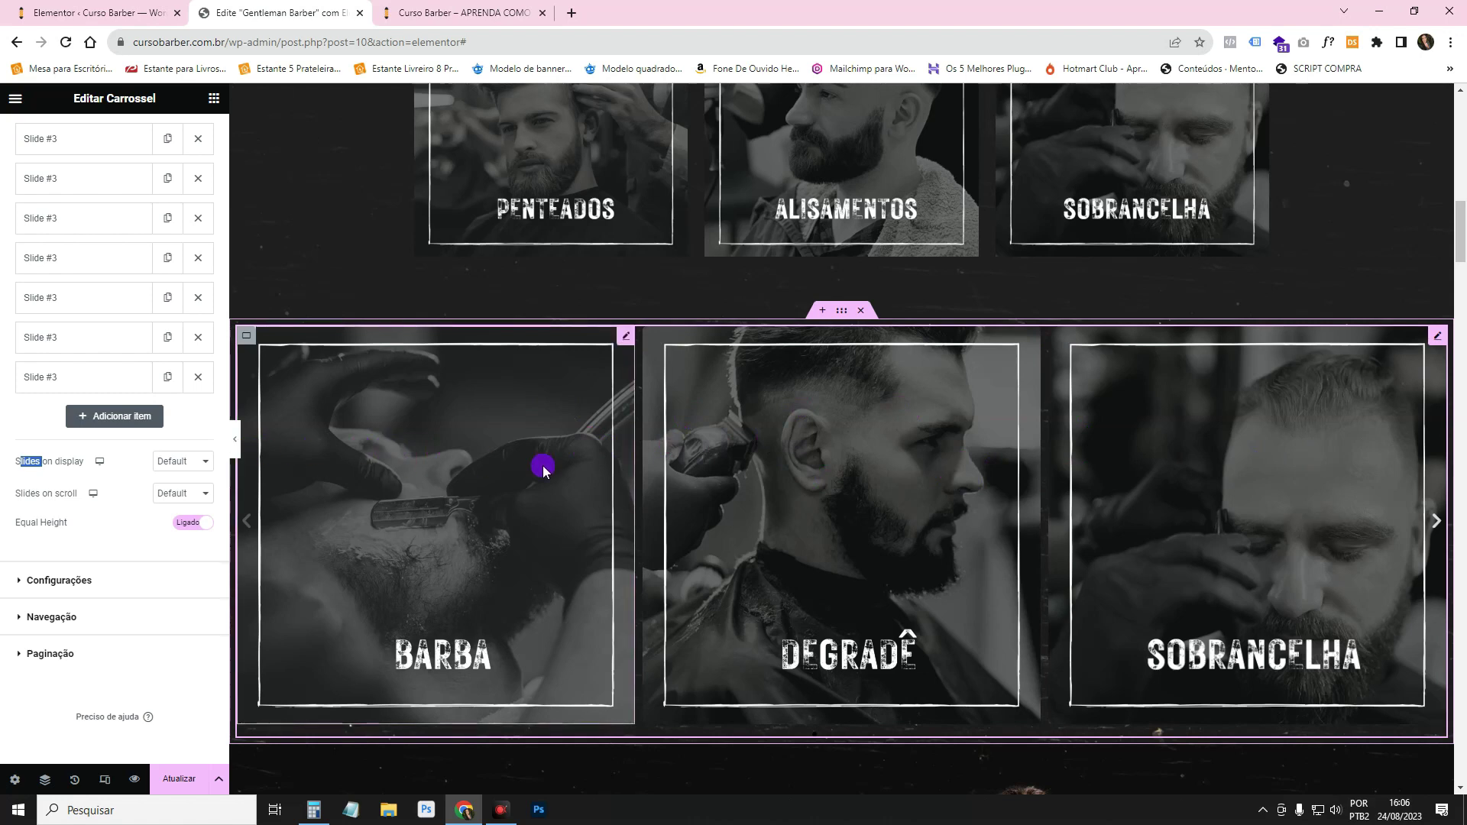
pyautogui.click(182, 461)
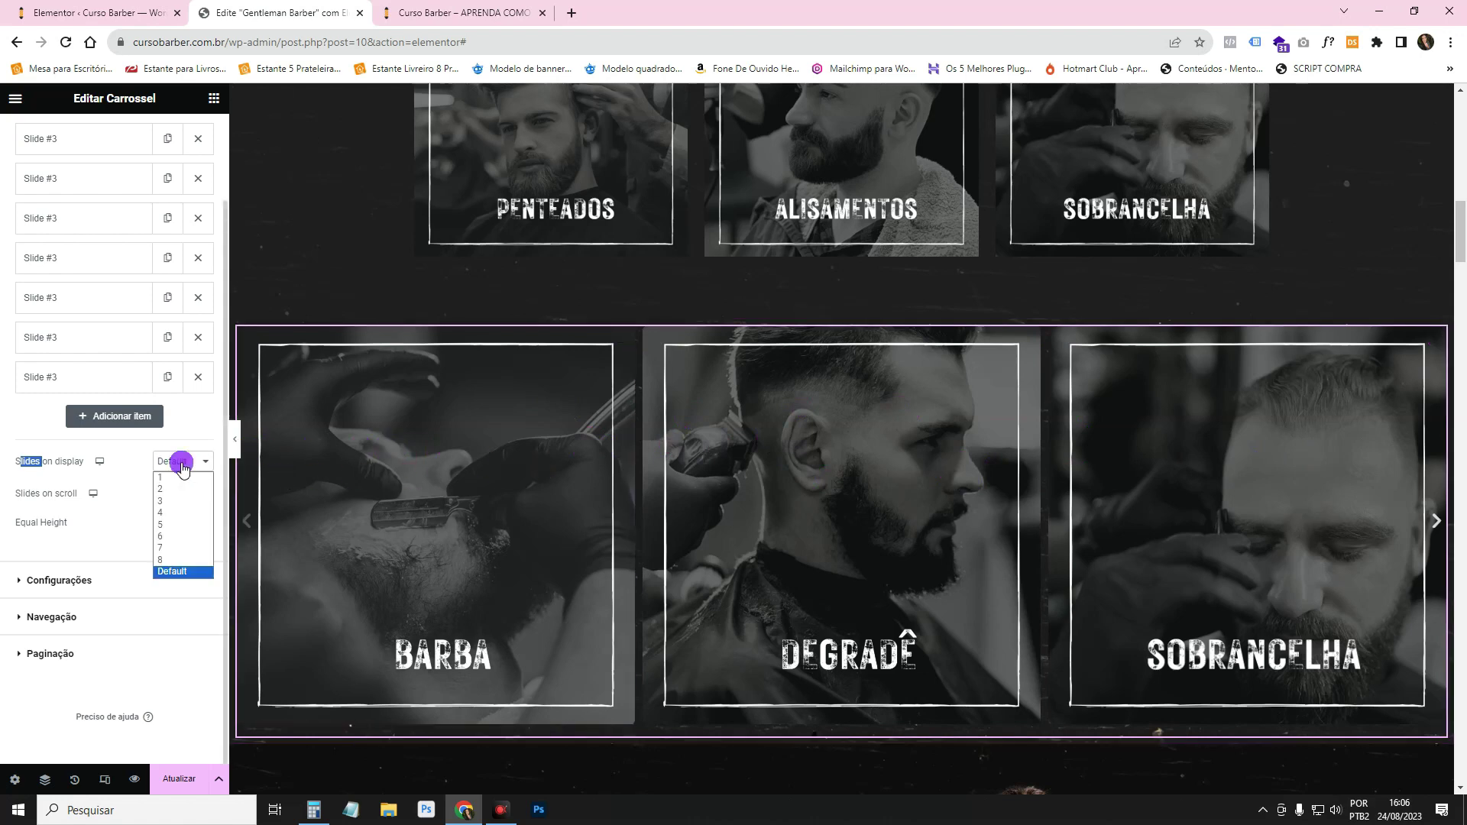
pyautogui.click(178, 525)
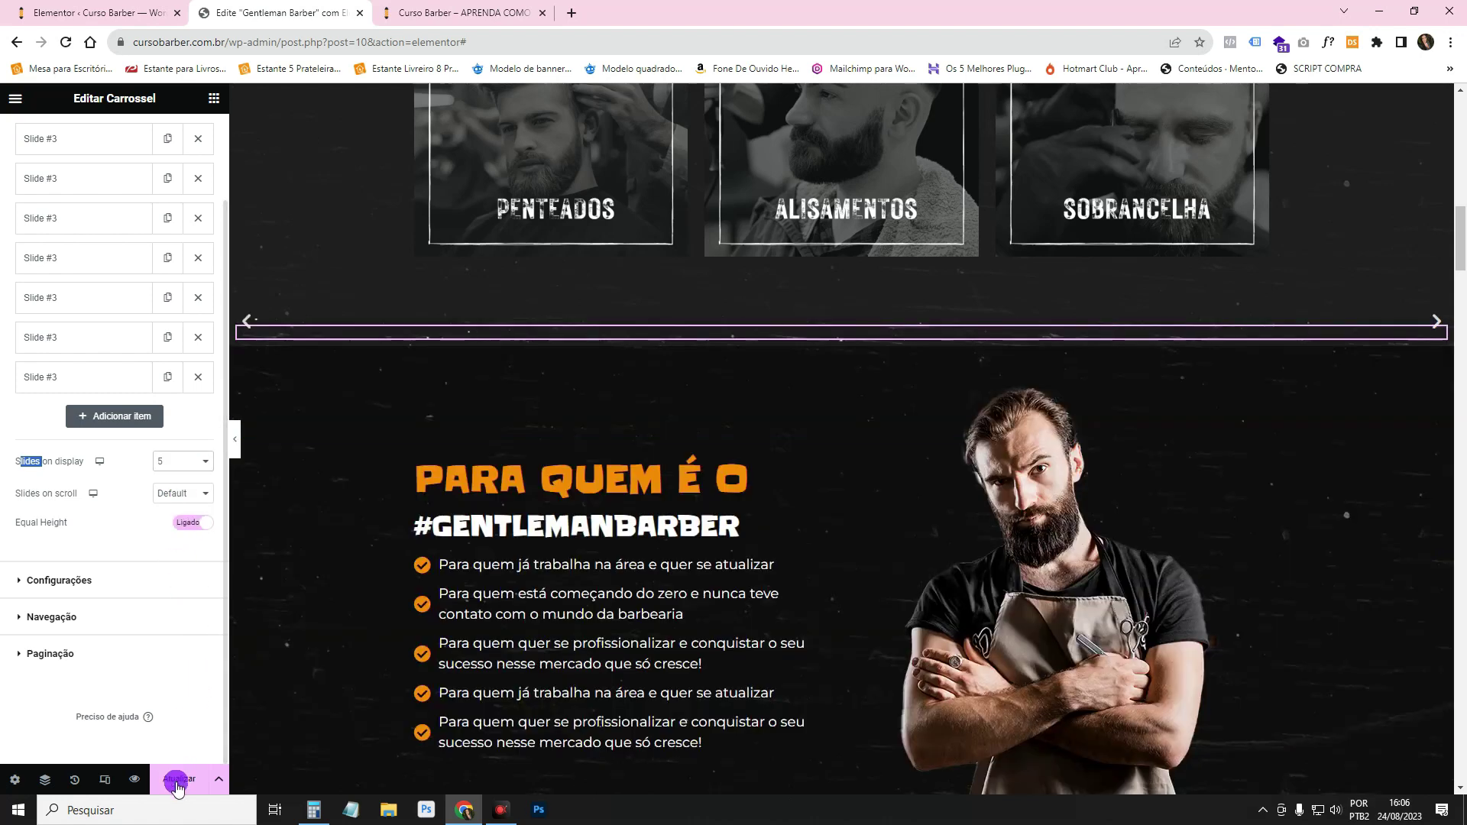
pyautogui.click(178, 780)
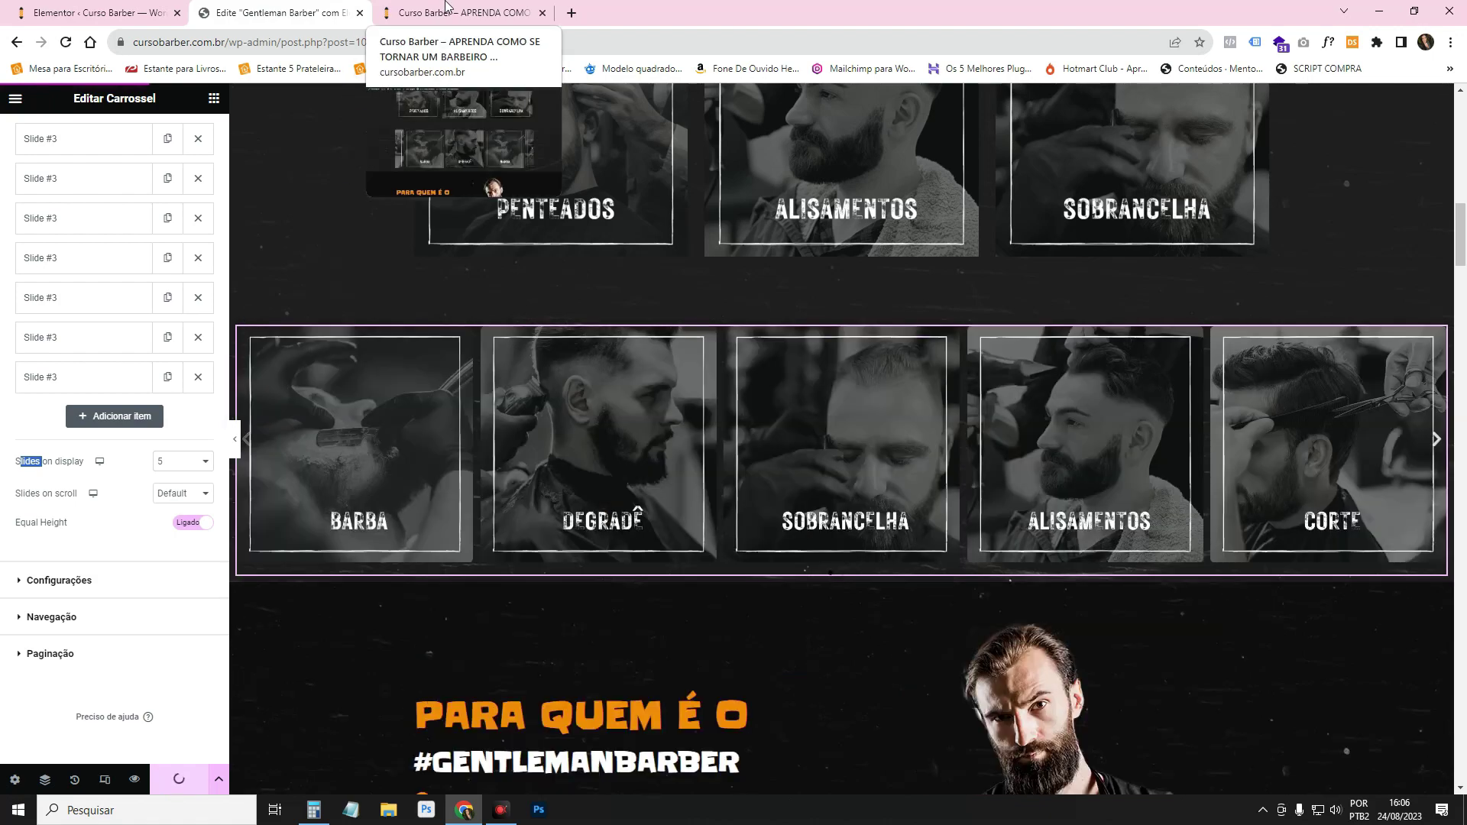
# - Refresh the page preview and advance the full-width carousel to check how its slides display
pyautogui.click(447, 13)
pyautogui.press('F5')
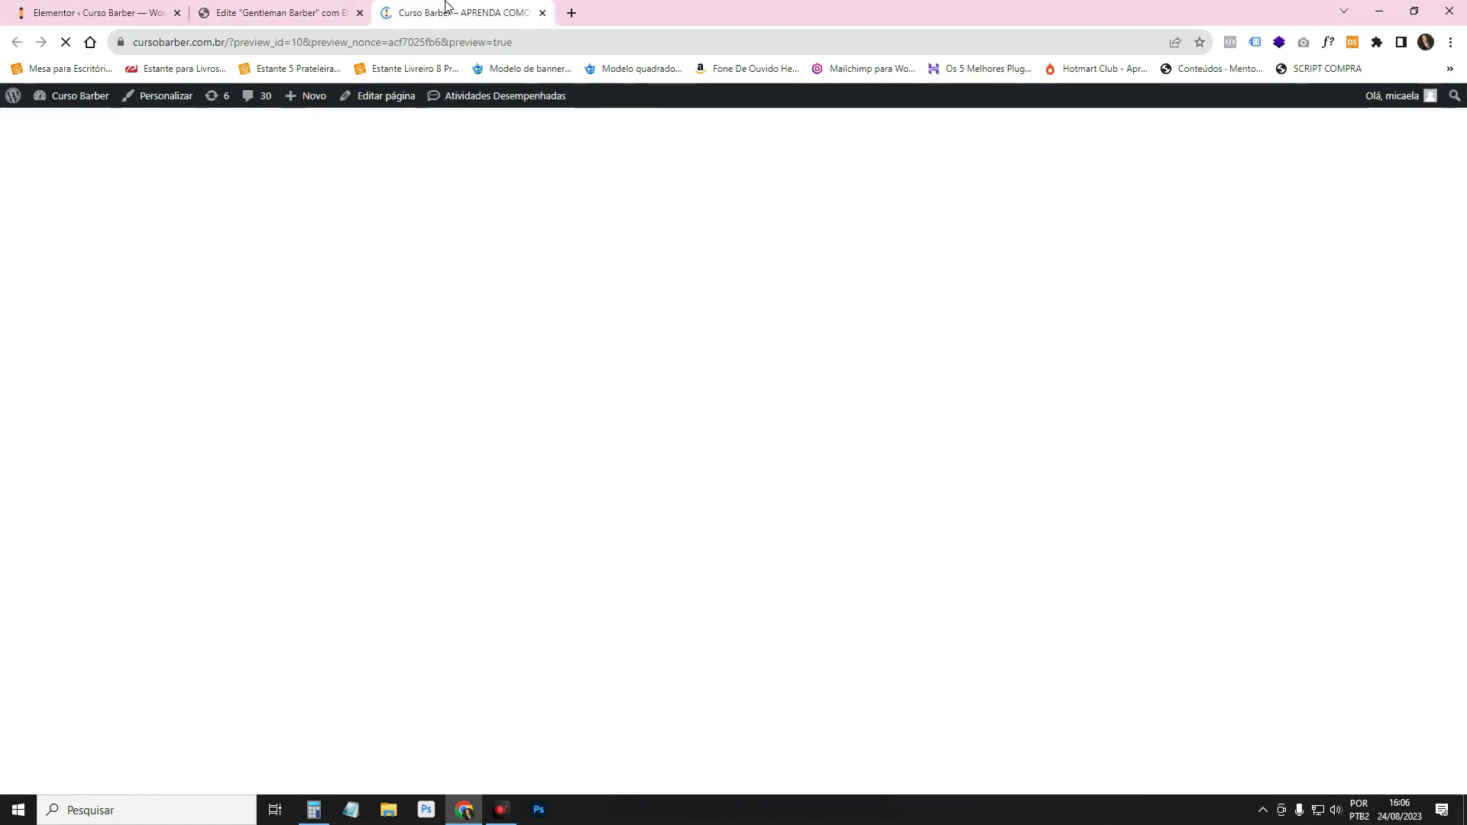
pyautogui.scroll(-10, 1163, 408)
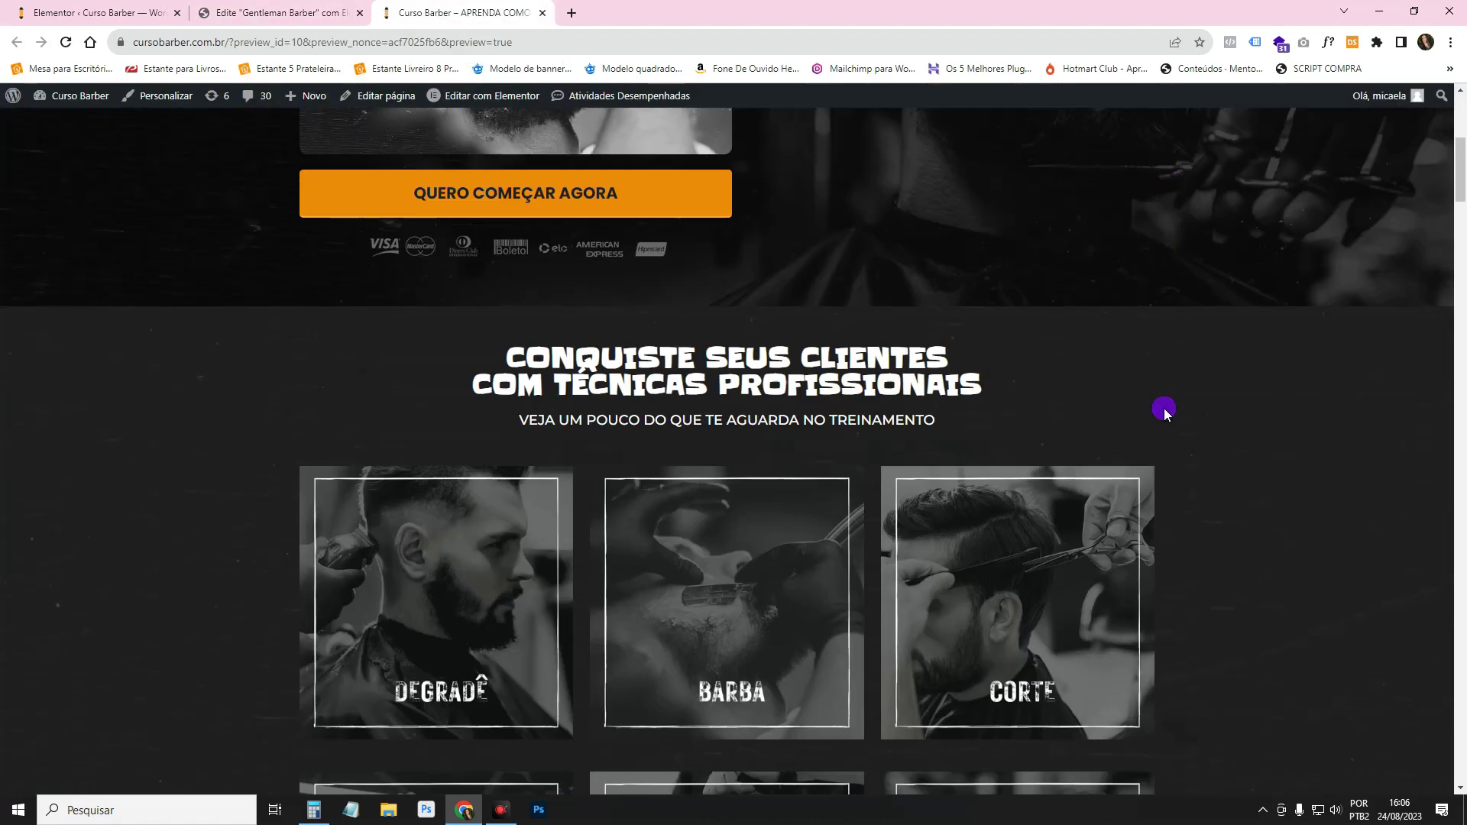
pyautogui.scroll(-3, 1162, 408)
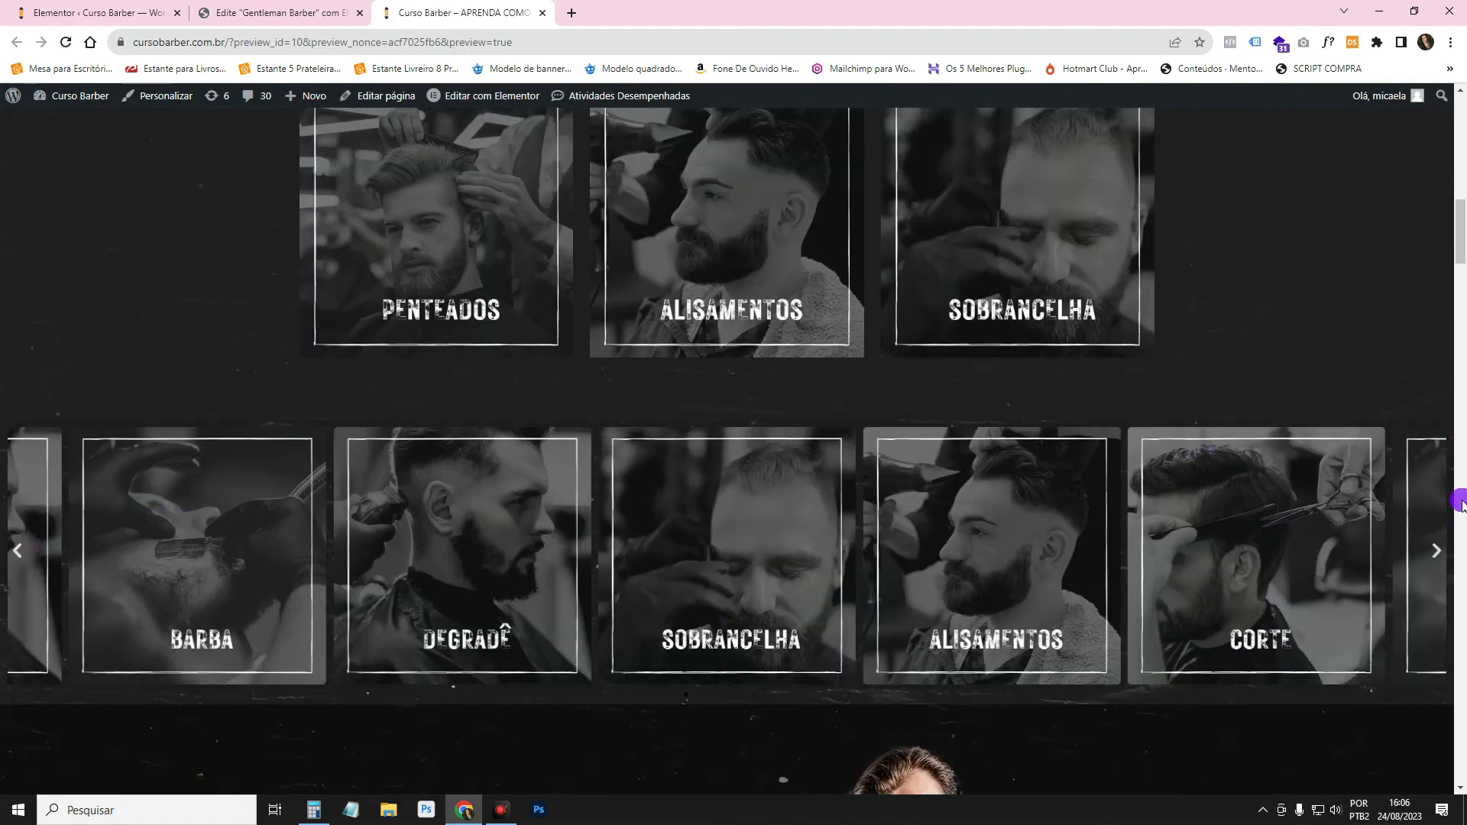
pyautogui.click(1436, 550)
pyautogui.click(1437, 550)
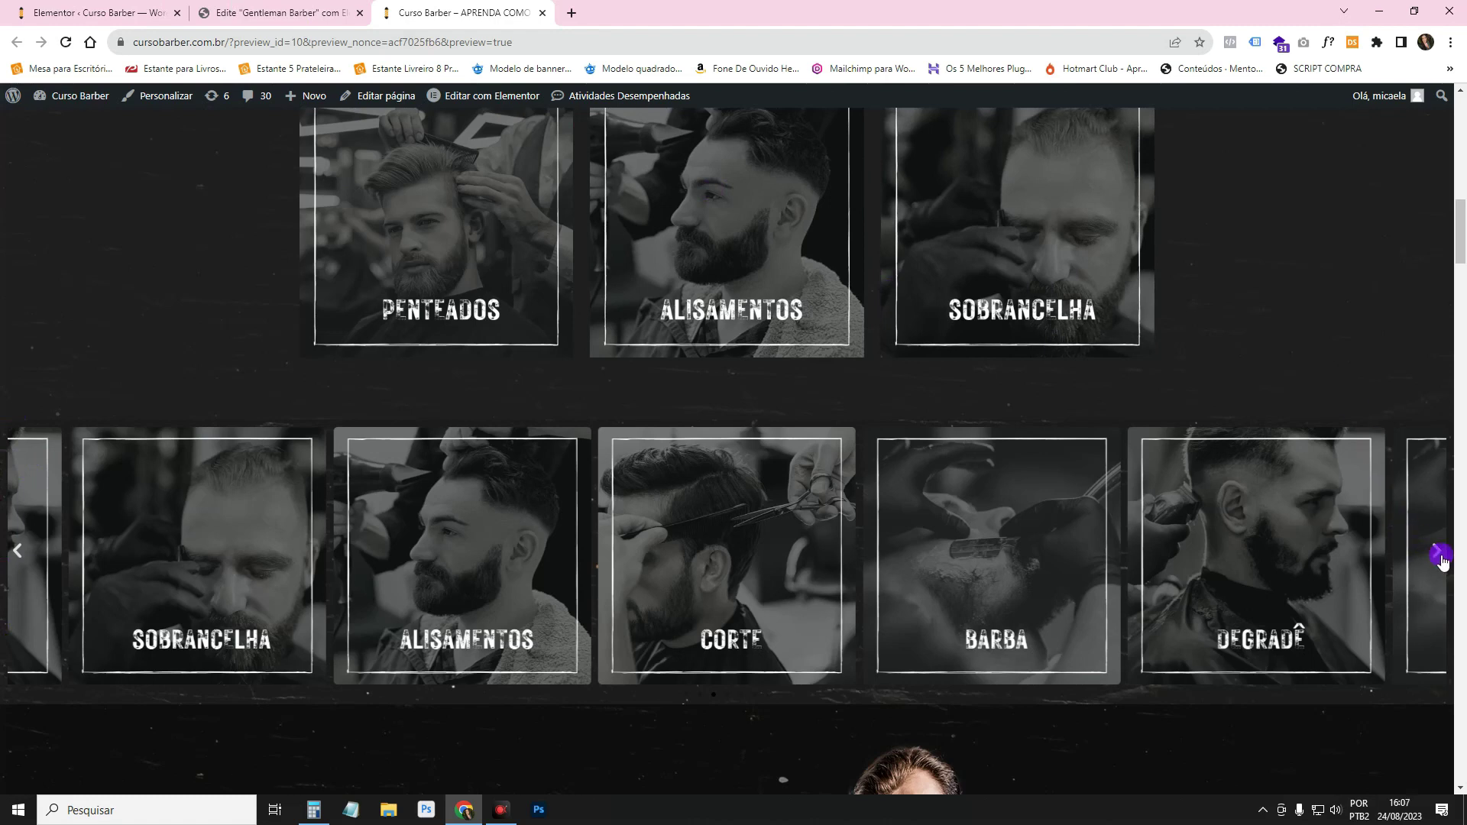
# - Set the carousel container's padding to 0 on all sides, update the page and check it in the preview
pyautogui.click(329, 11)
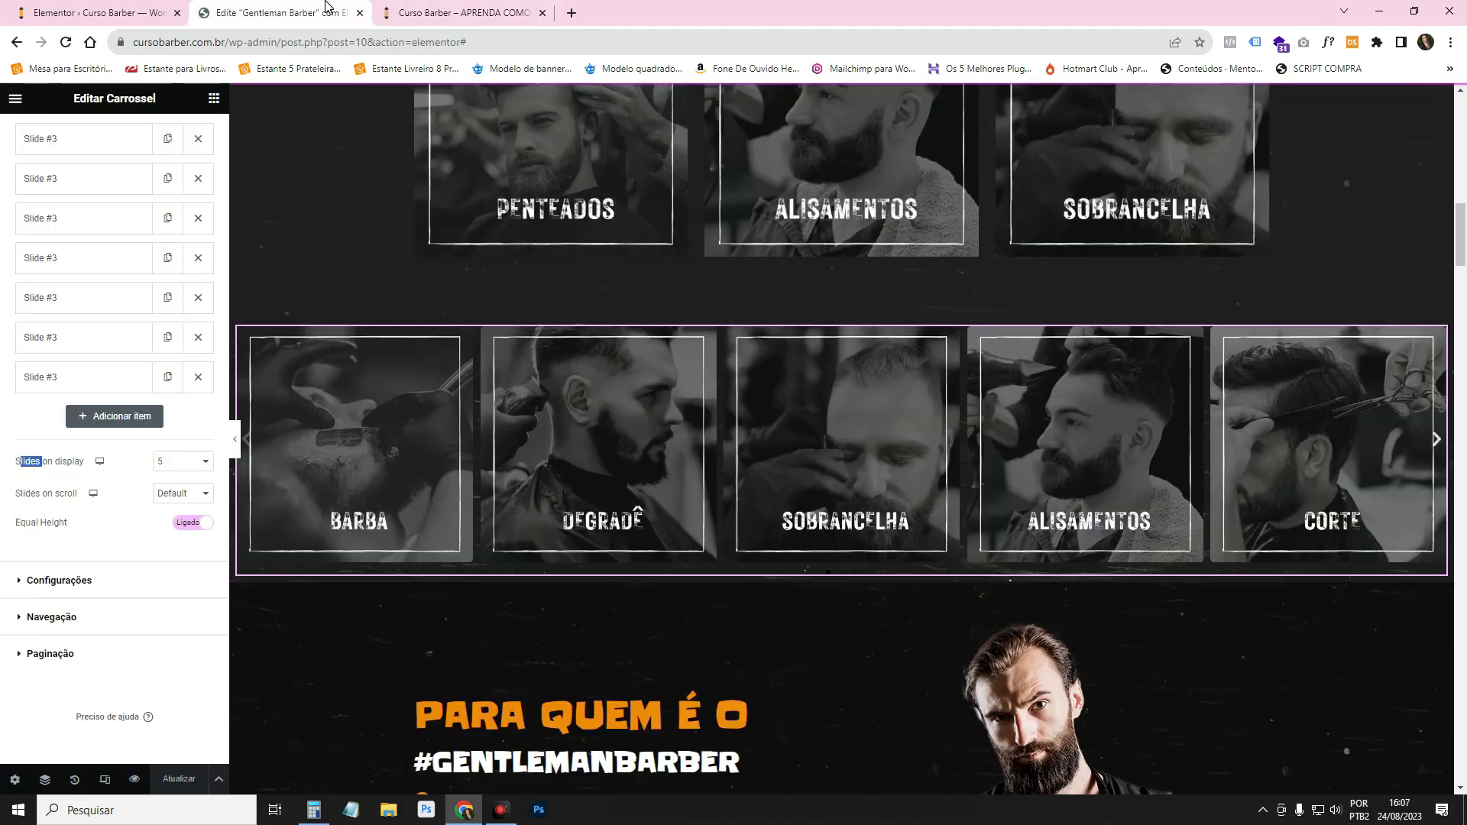
pyautogui.click(843, 311)
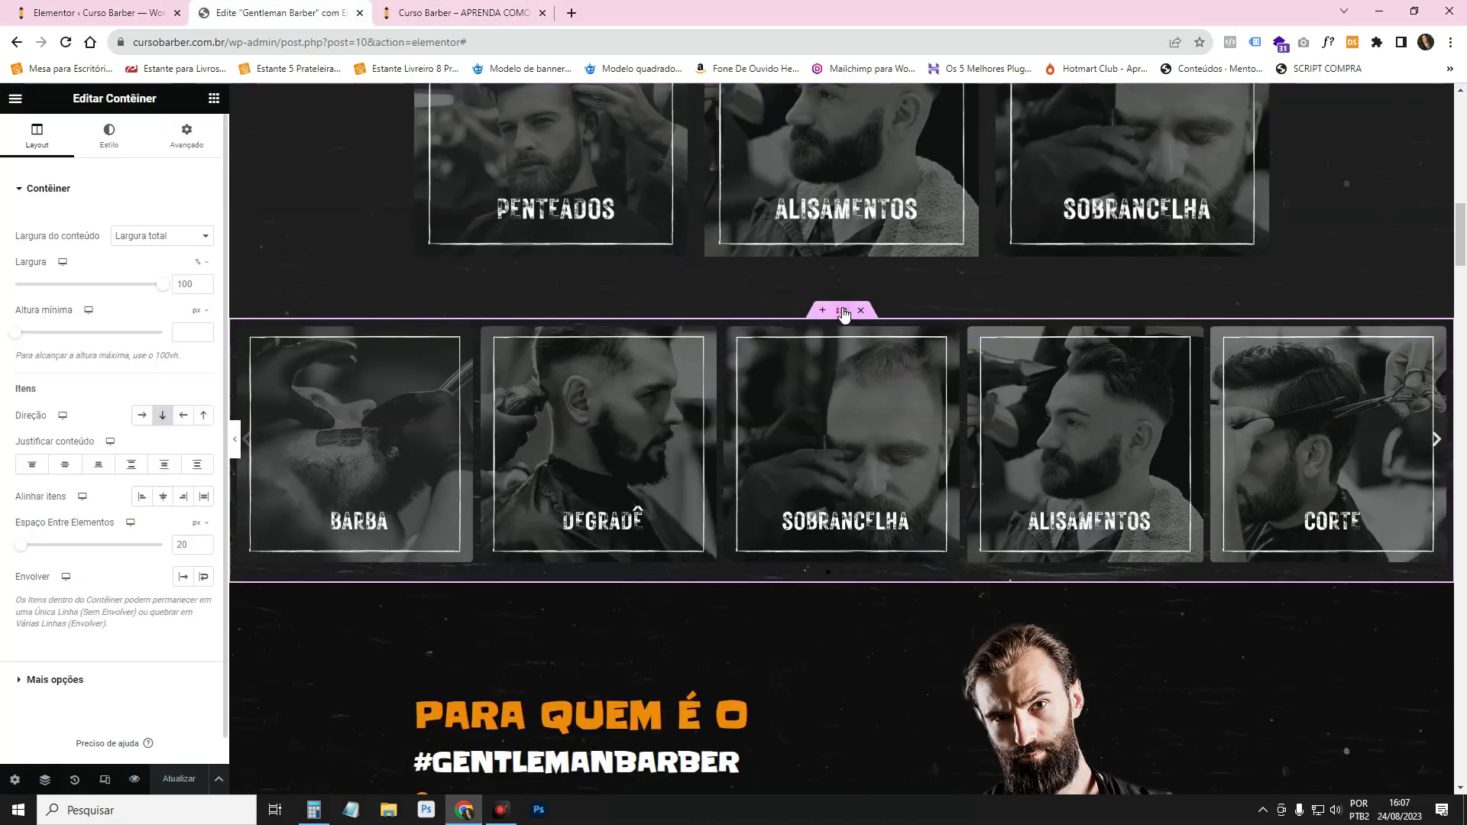
pyautogui.click(187, 136)
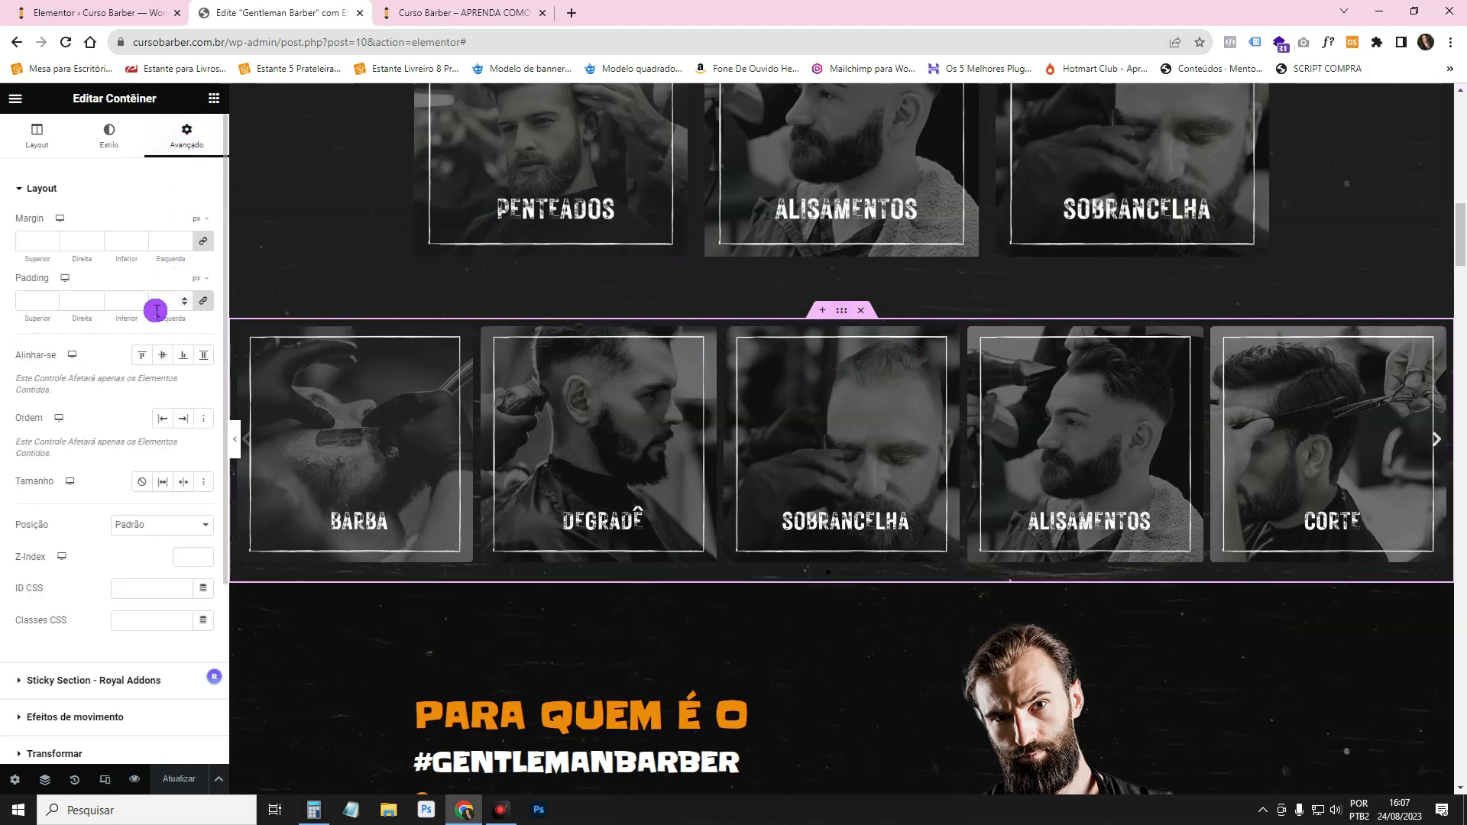
pyautogui.write('0')
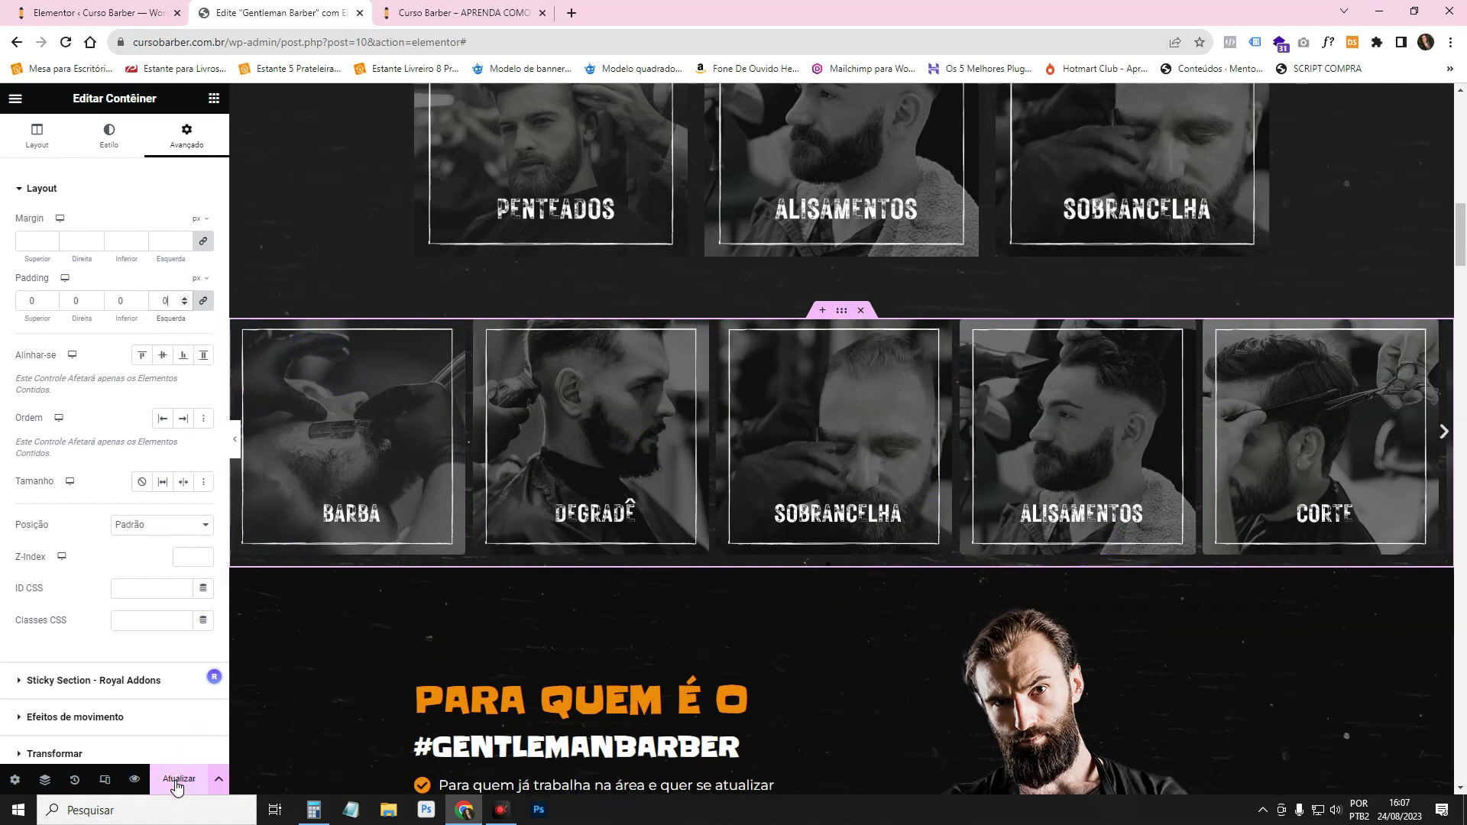
pyautogui.click(135, 779)
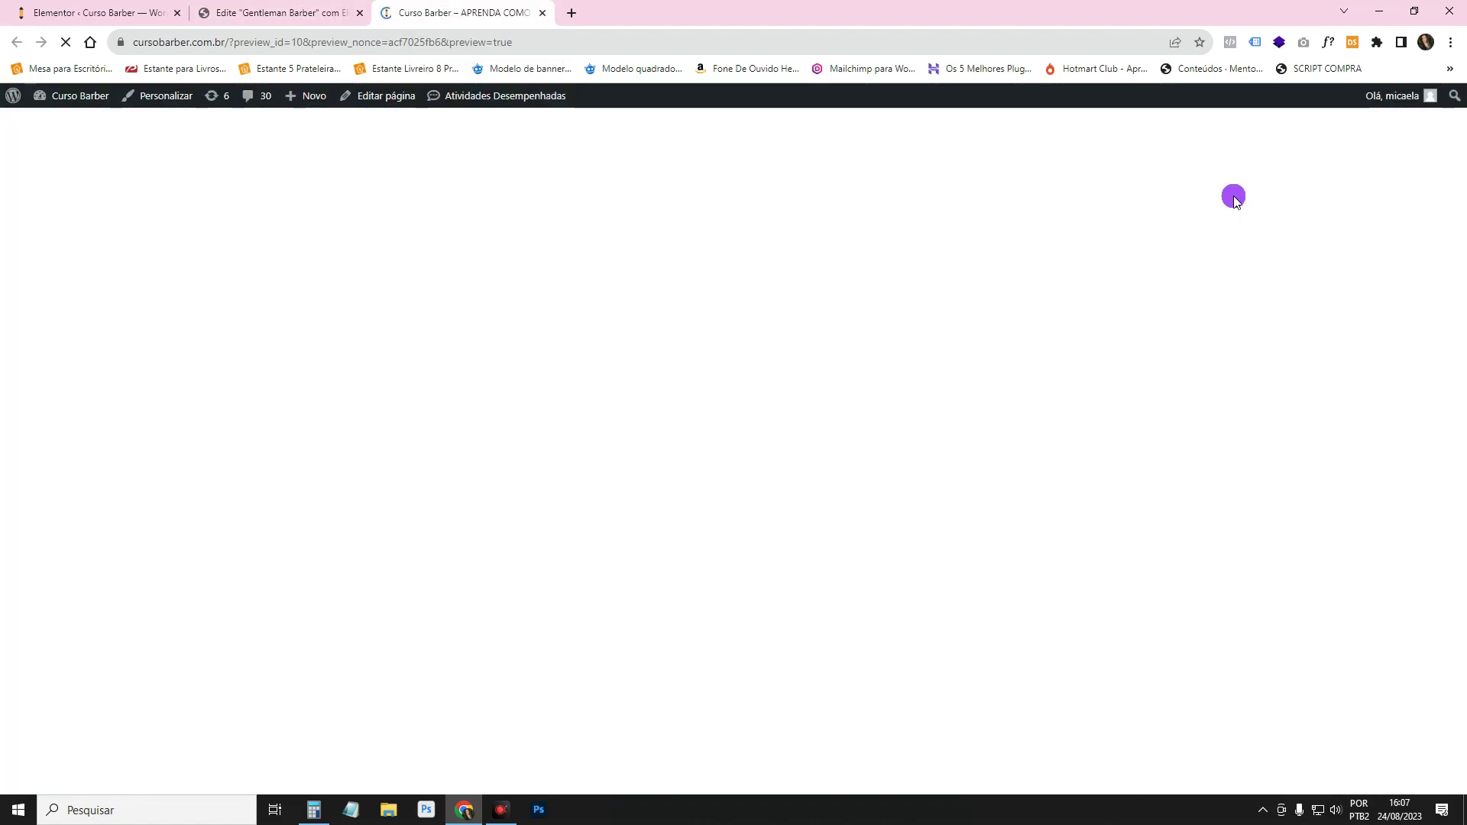
pyautogui.scroll(-15, 1231, 197)
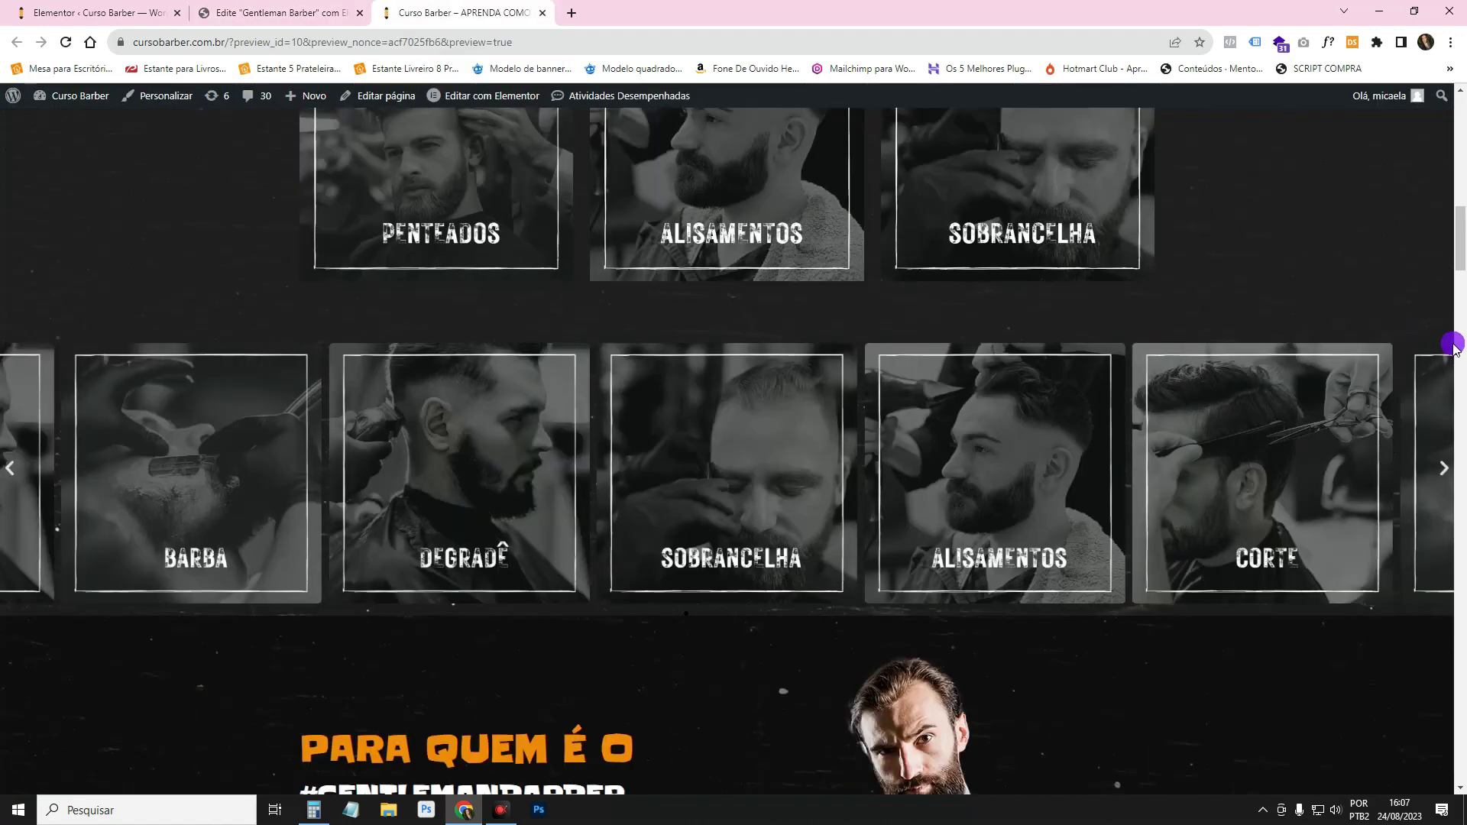
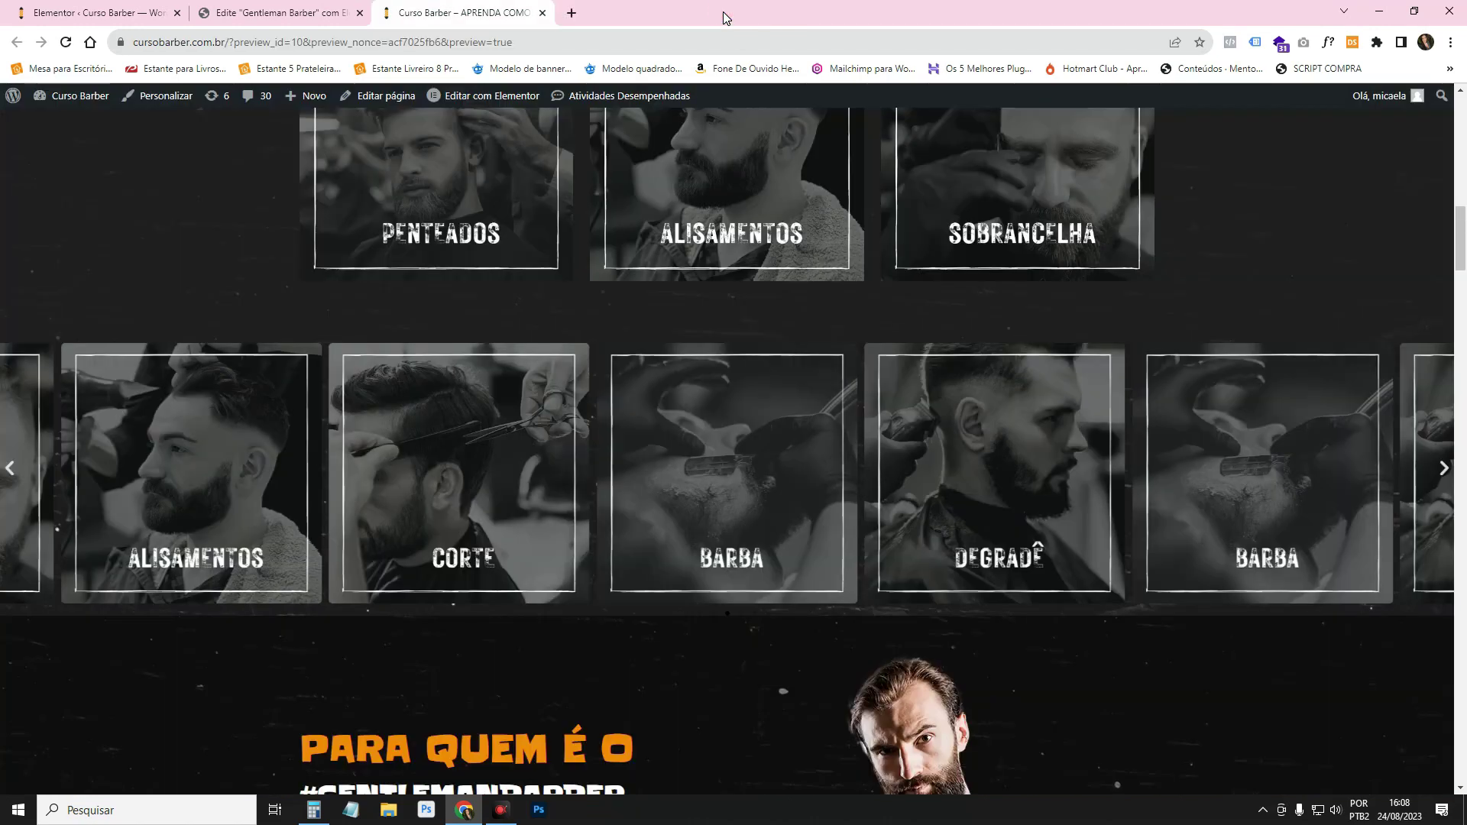
# - Give the carousel's navigation arrows a Clássico hover background using the global colour #202020
pyautogui.click(269, 18)
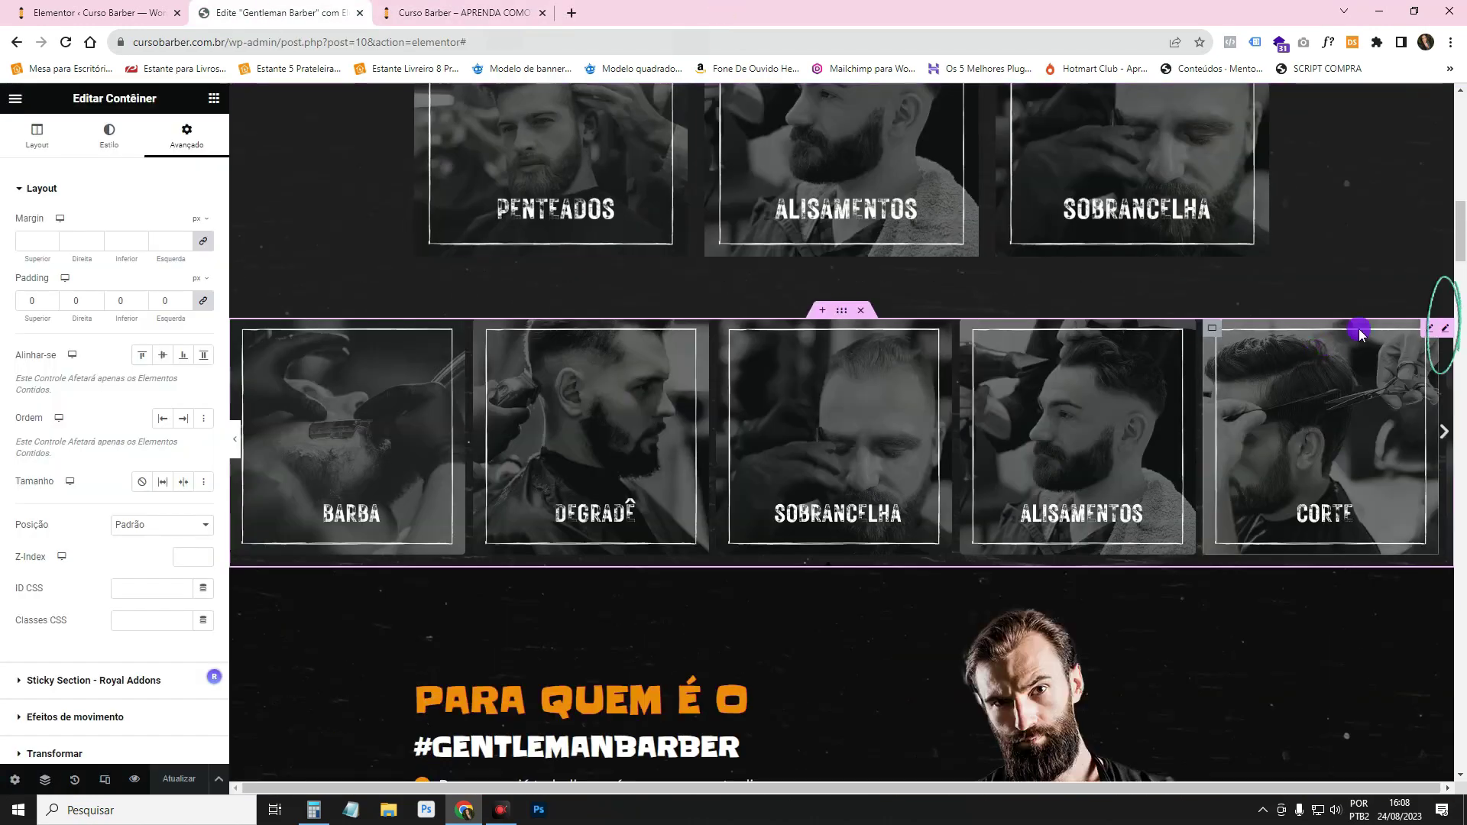
pyautogui.click(1444, 328)
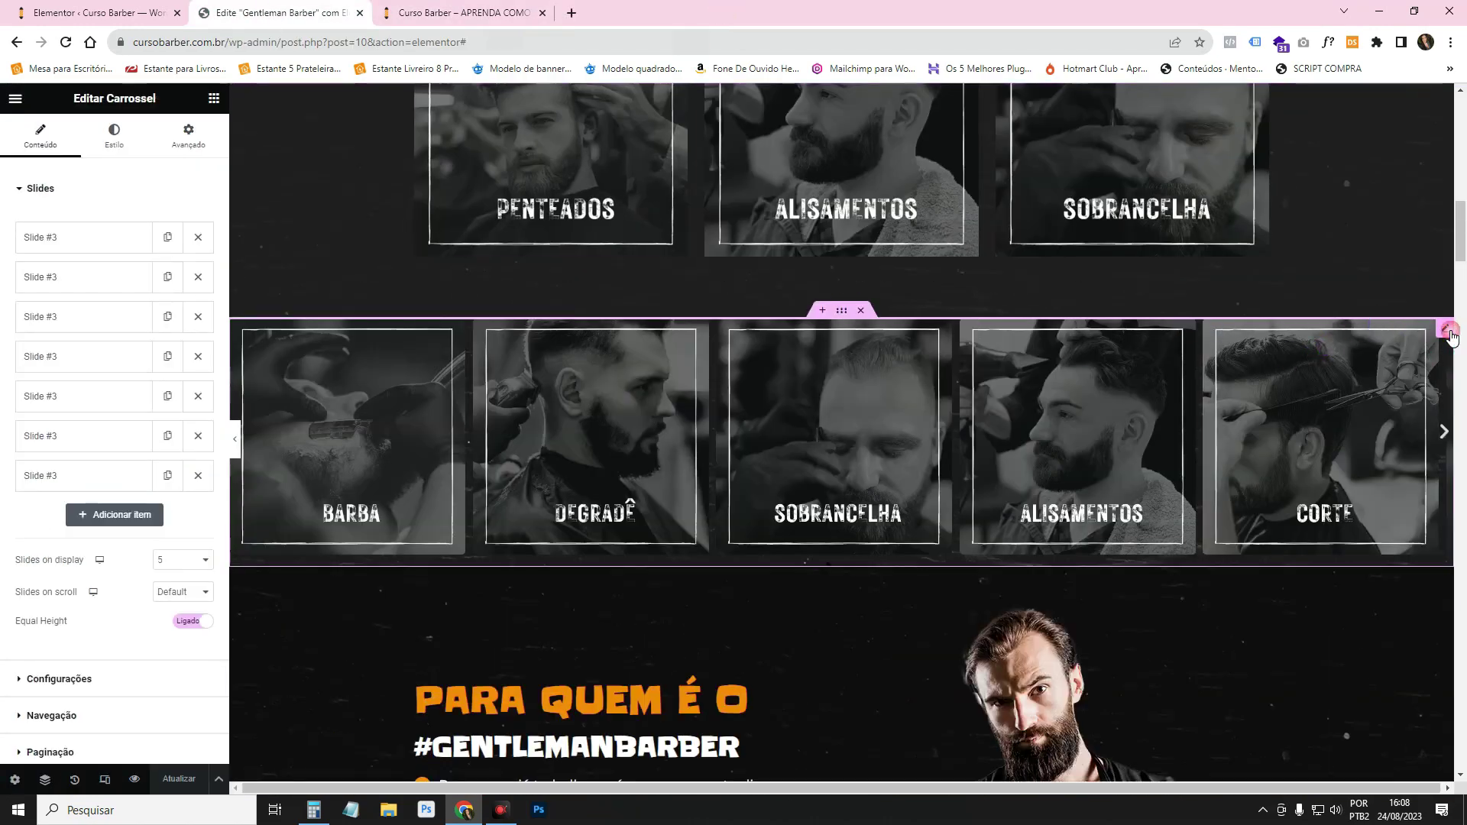
pyautogui.click(114, 136)
pyautogui.click(116, 496)
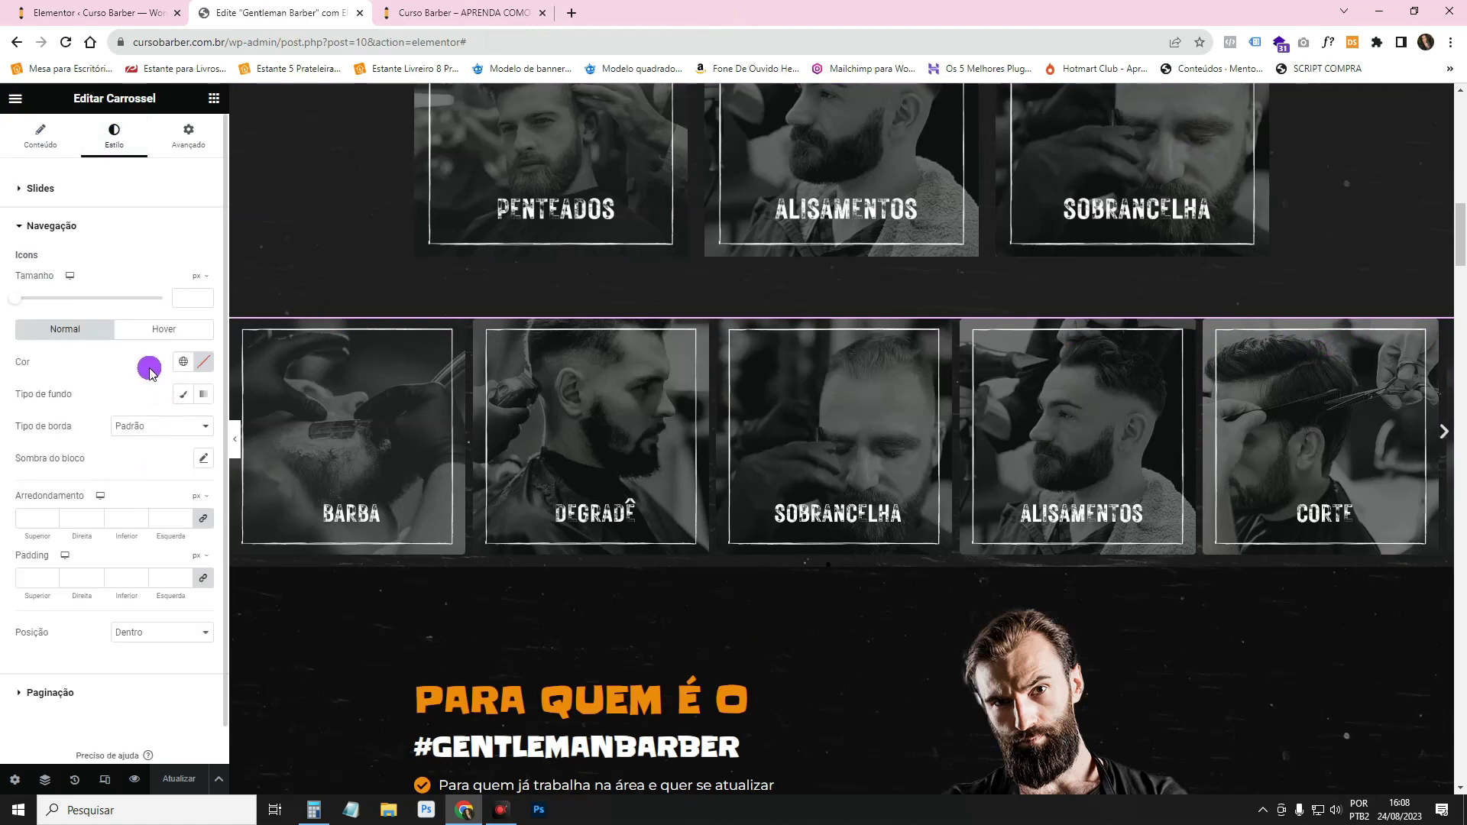
pyautogui.click(147, 336)
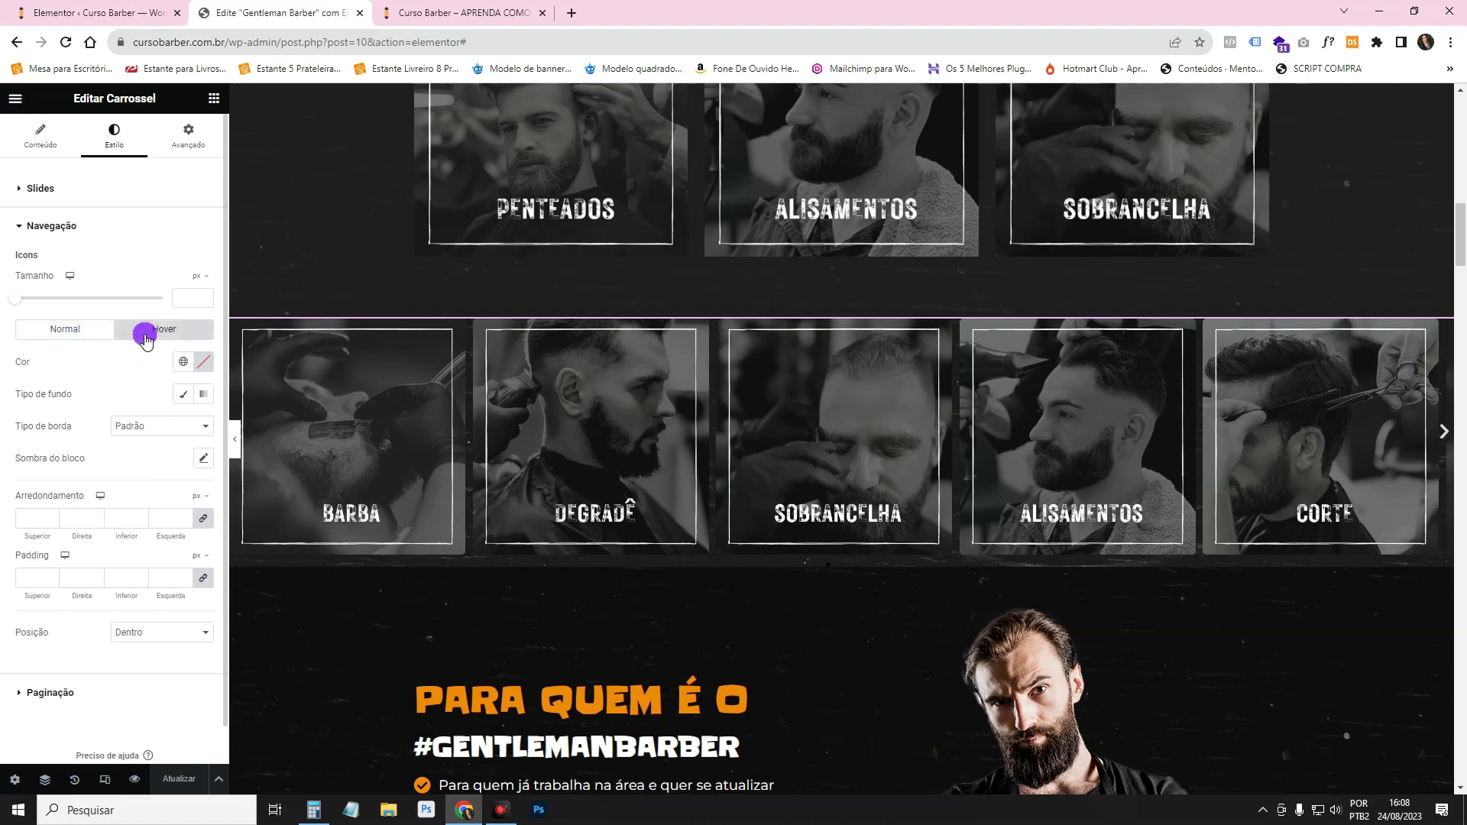
pyautogui.click(182, 394)
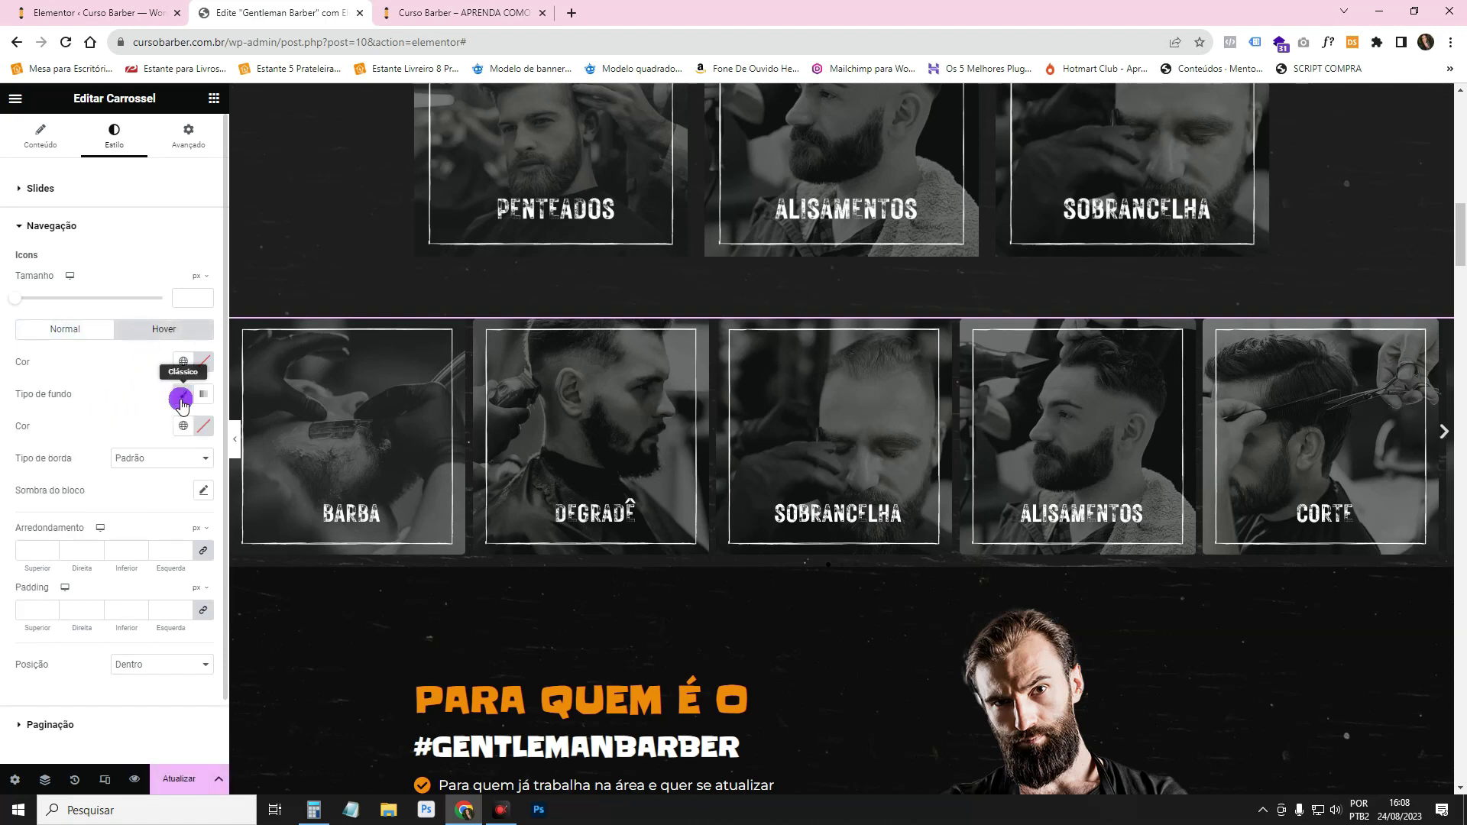
pyautogui.click(183, 425)
pyautogui.click(168, 517)
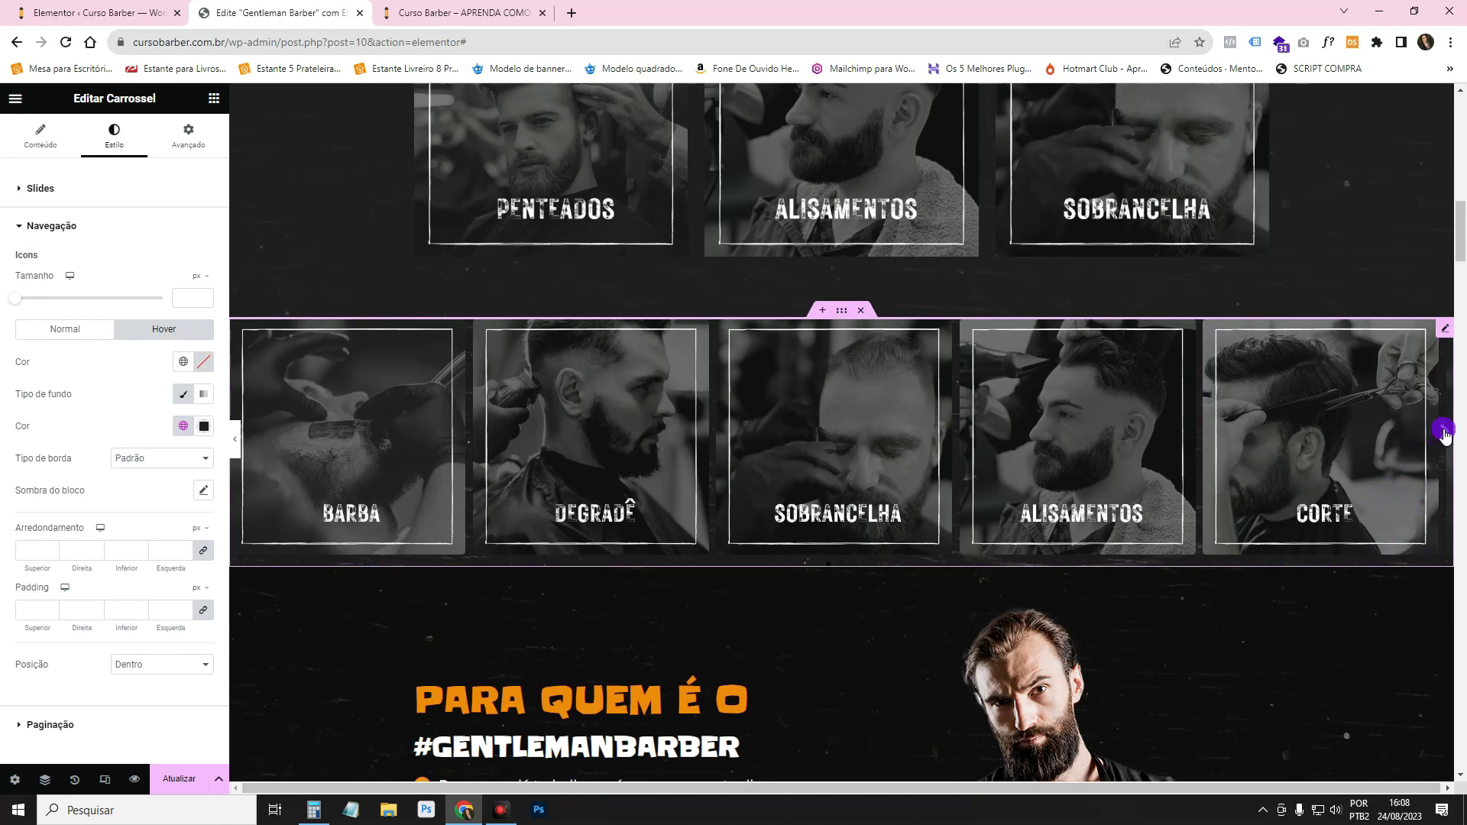
# - Set the navigation arrows' padding to 190 px at top and bottom and 10 px at the sides
pyautogui.scroll(-1, 144, 527)
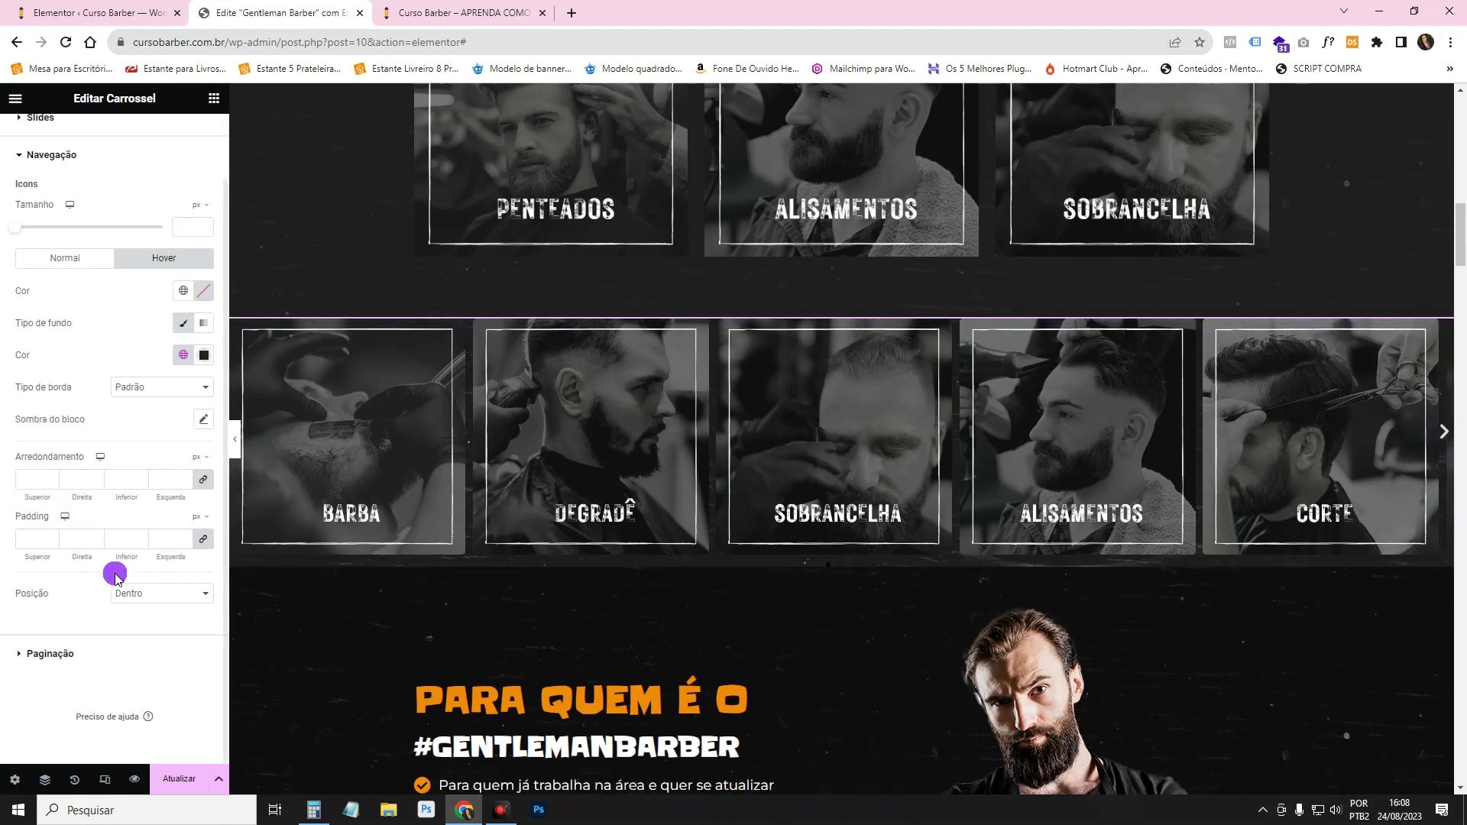
pyautogui.click(190, 543)
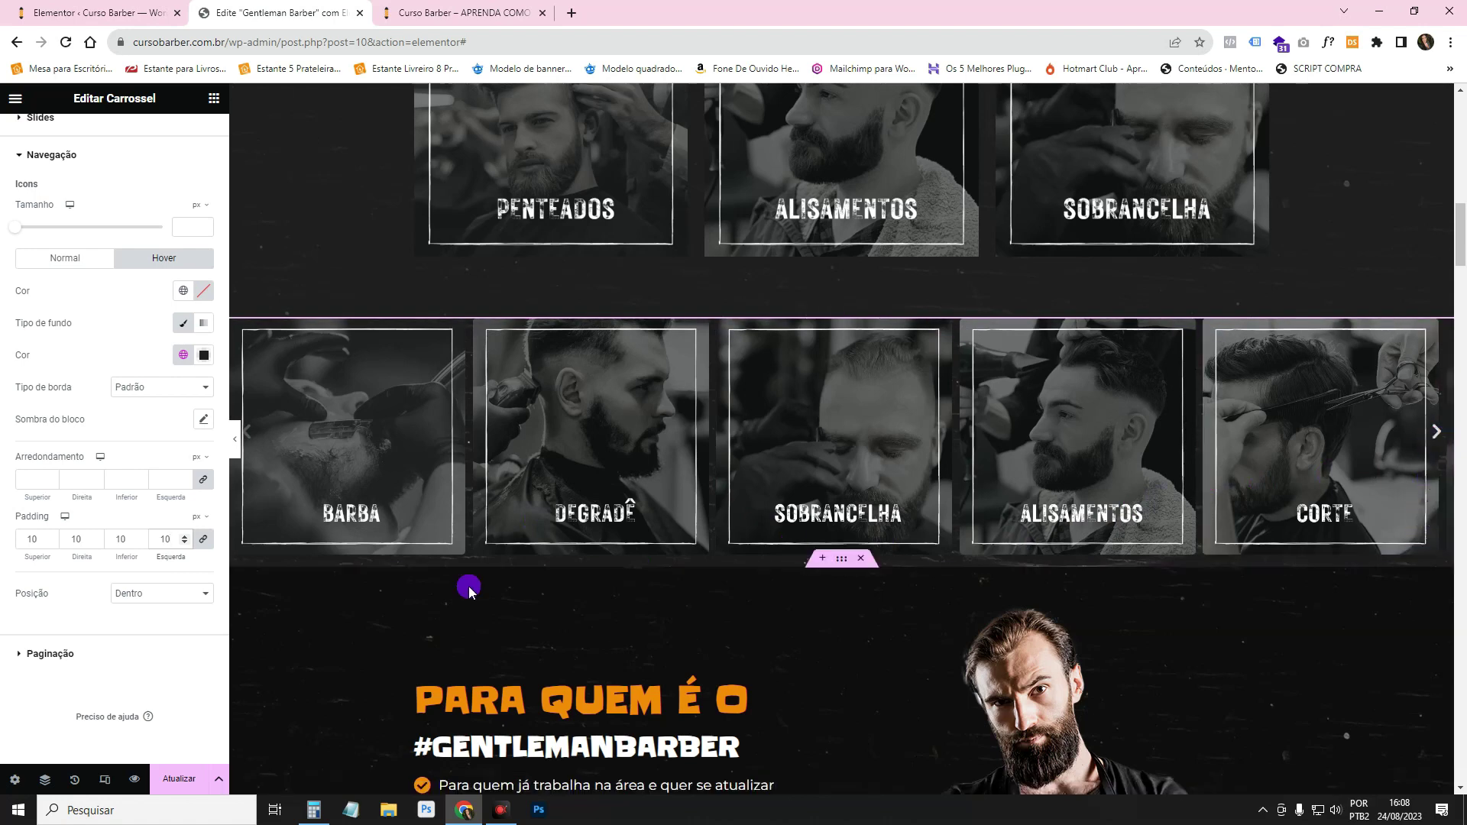
pyautogui.click(202, 544)
pyautogui.click(120, 538)
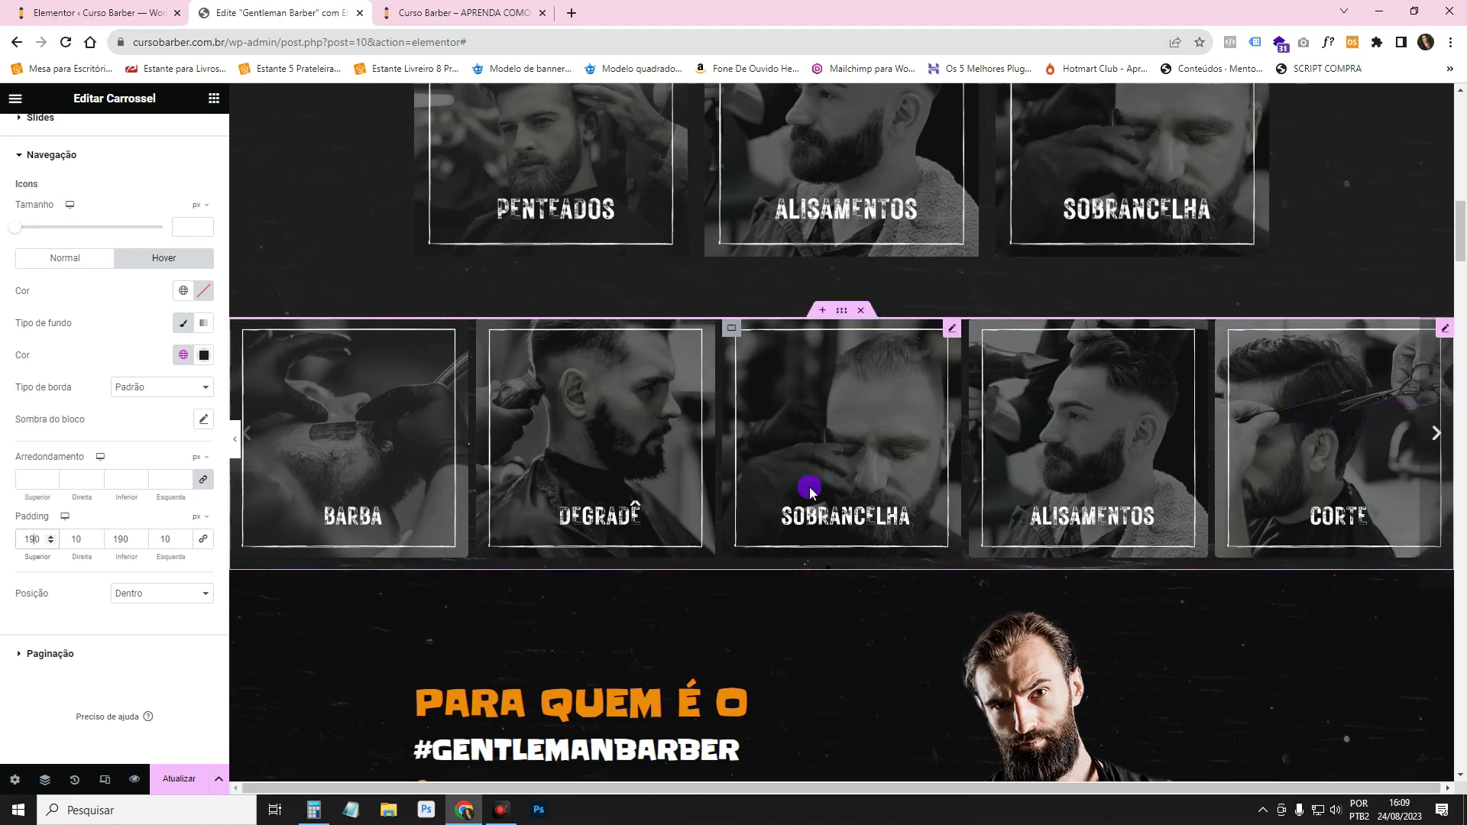
# - Make the arrows' hover background semi-transparent (#20202061), set their corner rounding to 5 px and update the page
pyautogui.click(207, 355)
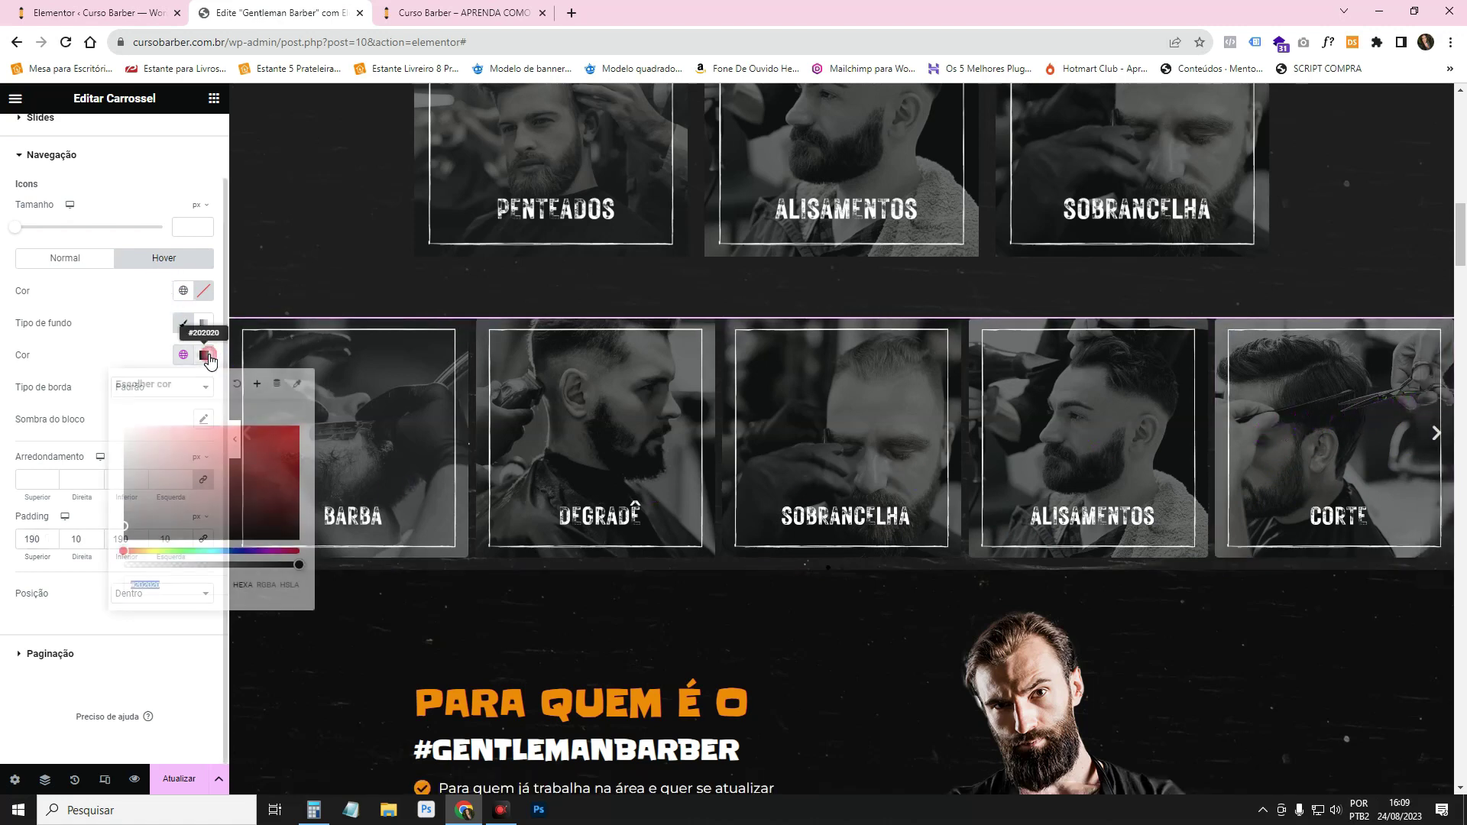
pyautogui.moveTo(298, 566); pyautogui.dragTo(201, 566)
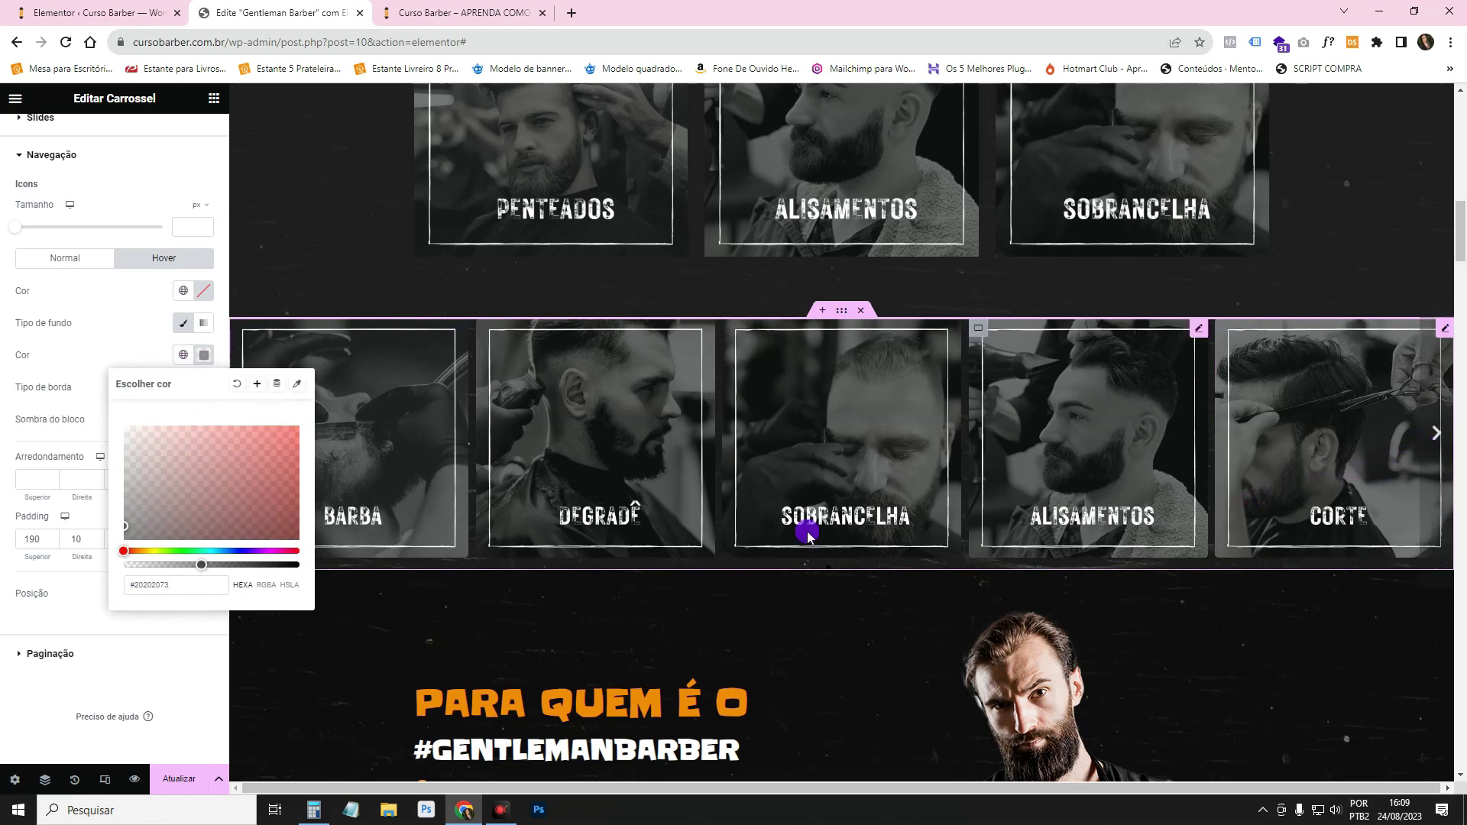
pyautogui.click(184, 578)
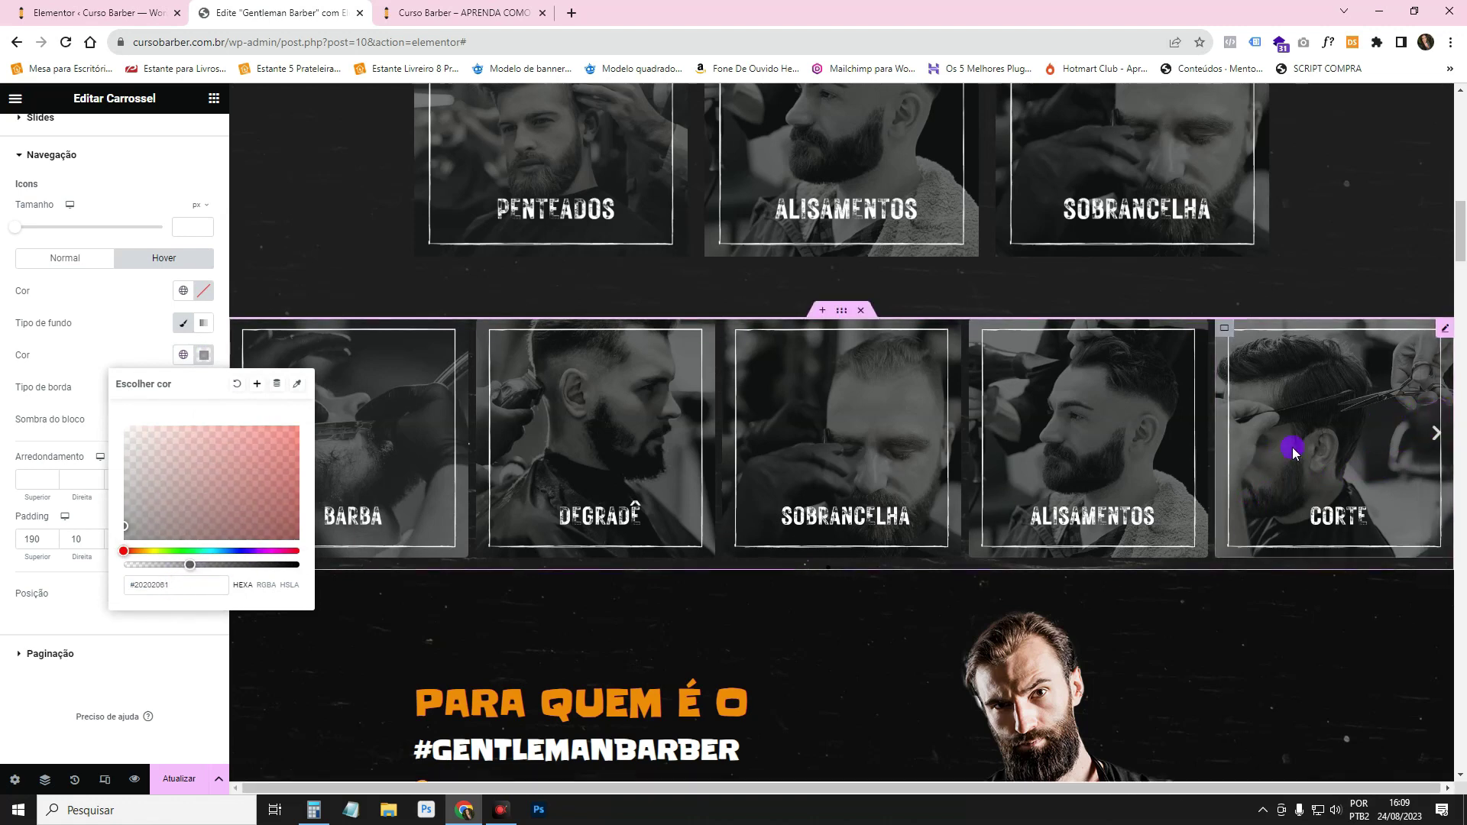
pyautogui.click(84, 330)
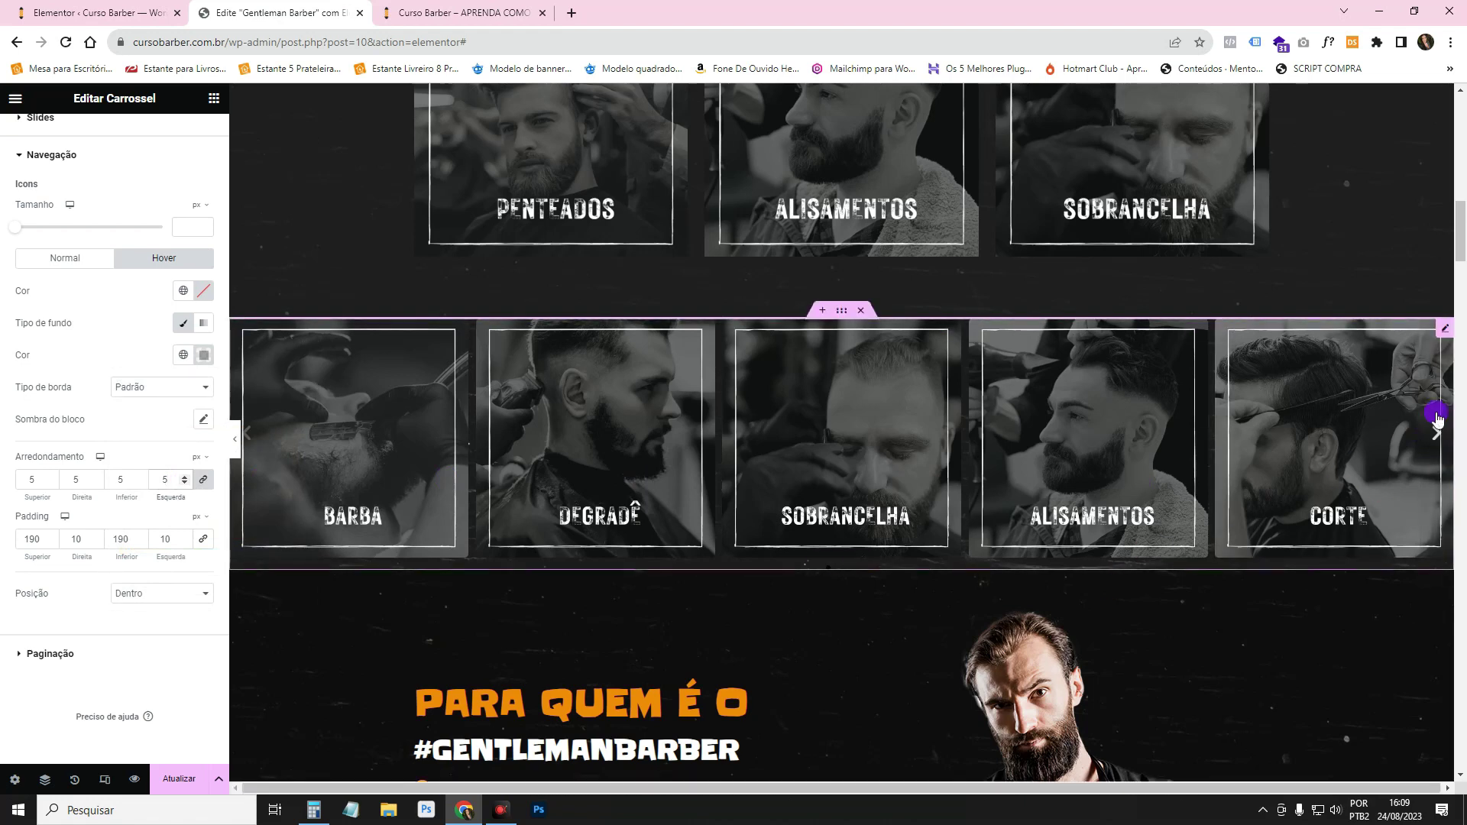
pyautogui.click(181, 781)
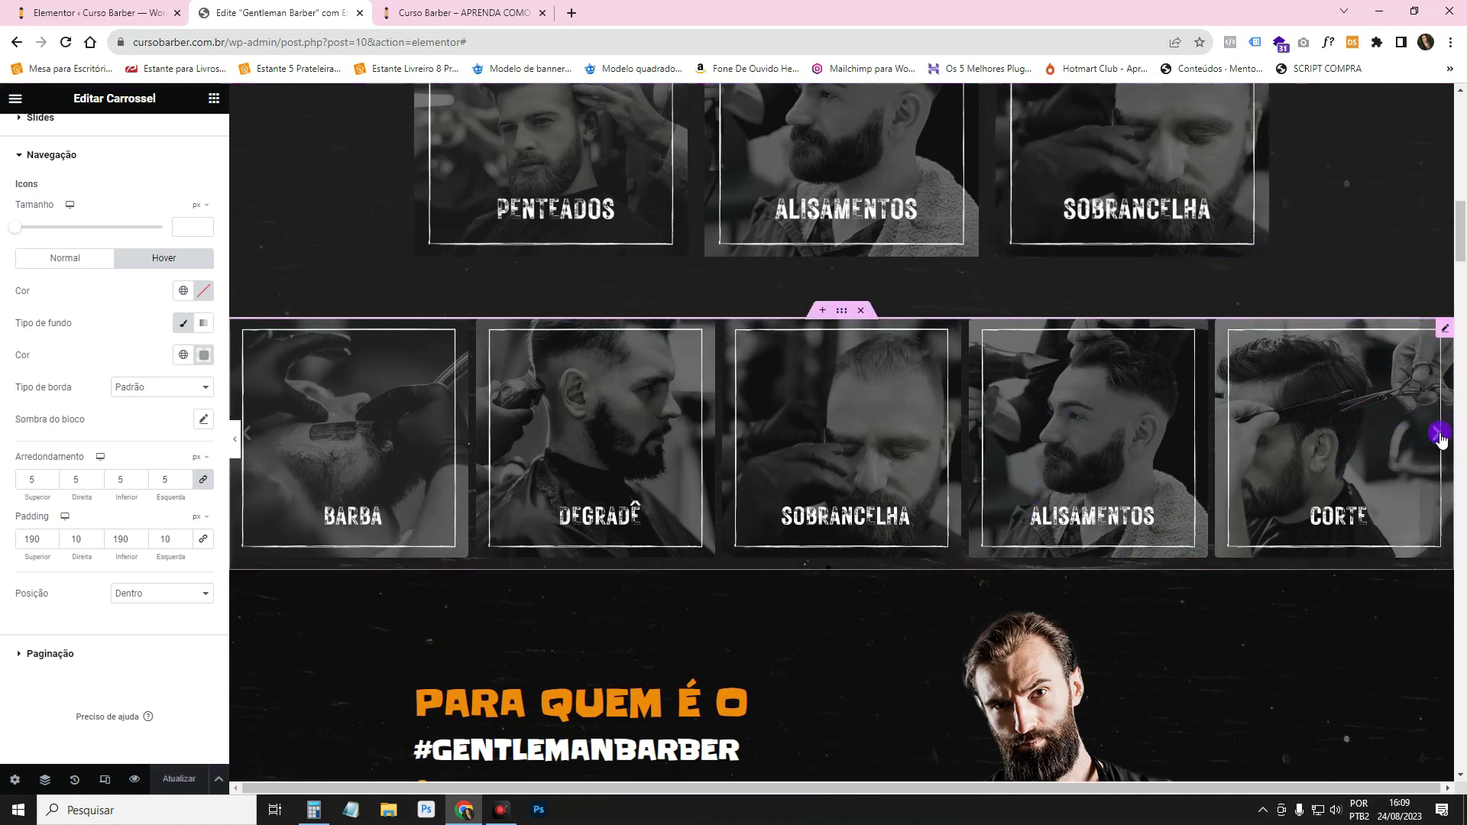
# - Set the navigation arrows' normal-state colour to a nearly transparent white (#FFFFFF17) and update the page
pyautogui.click(87, 260)
pyautogui.scroll(1, 87, 264)
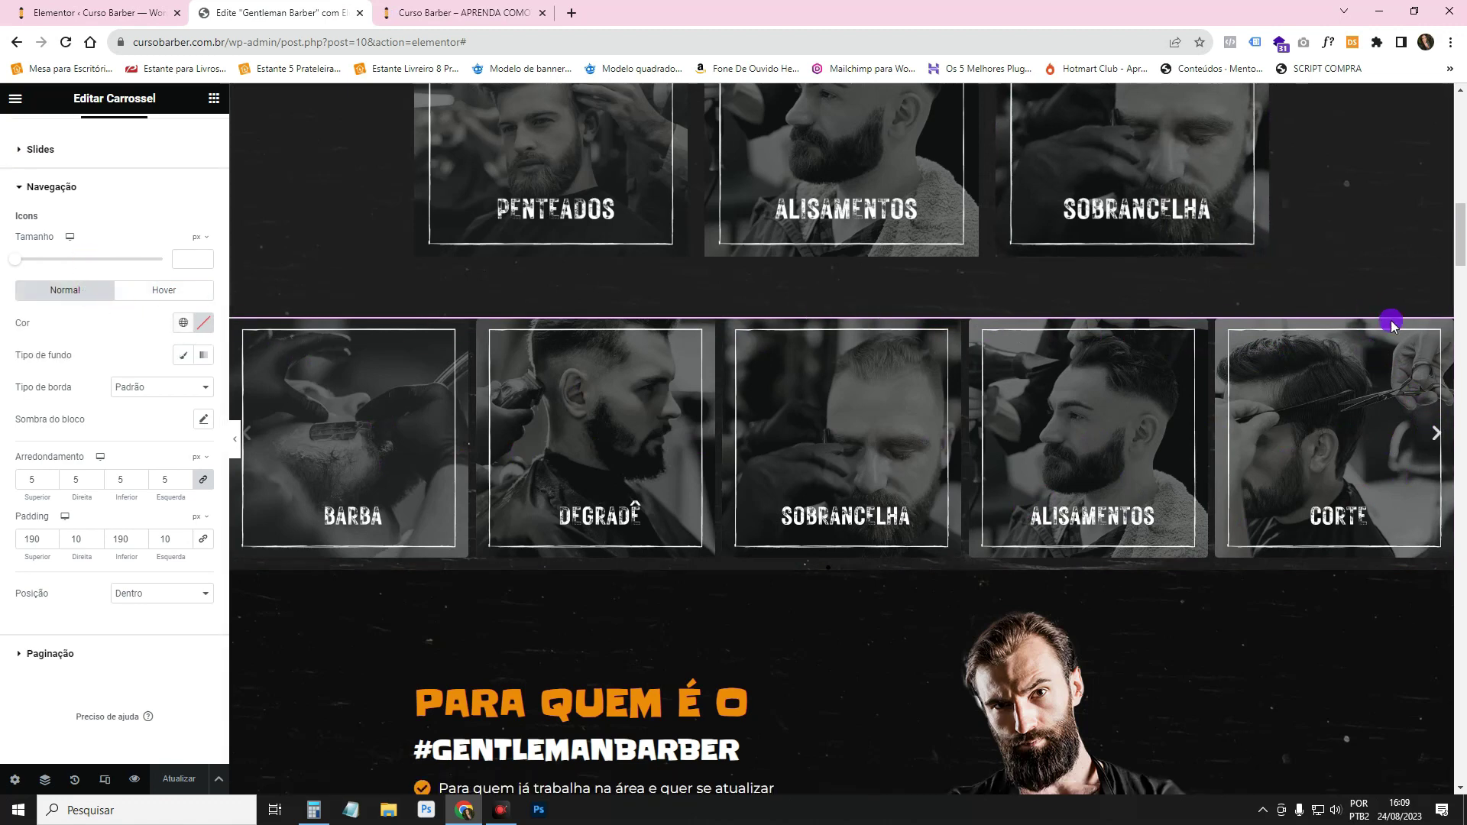
pyautogui.click(203, 323)
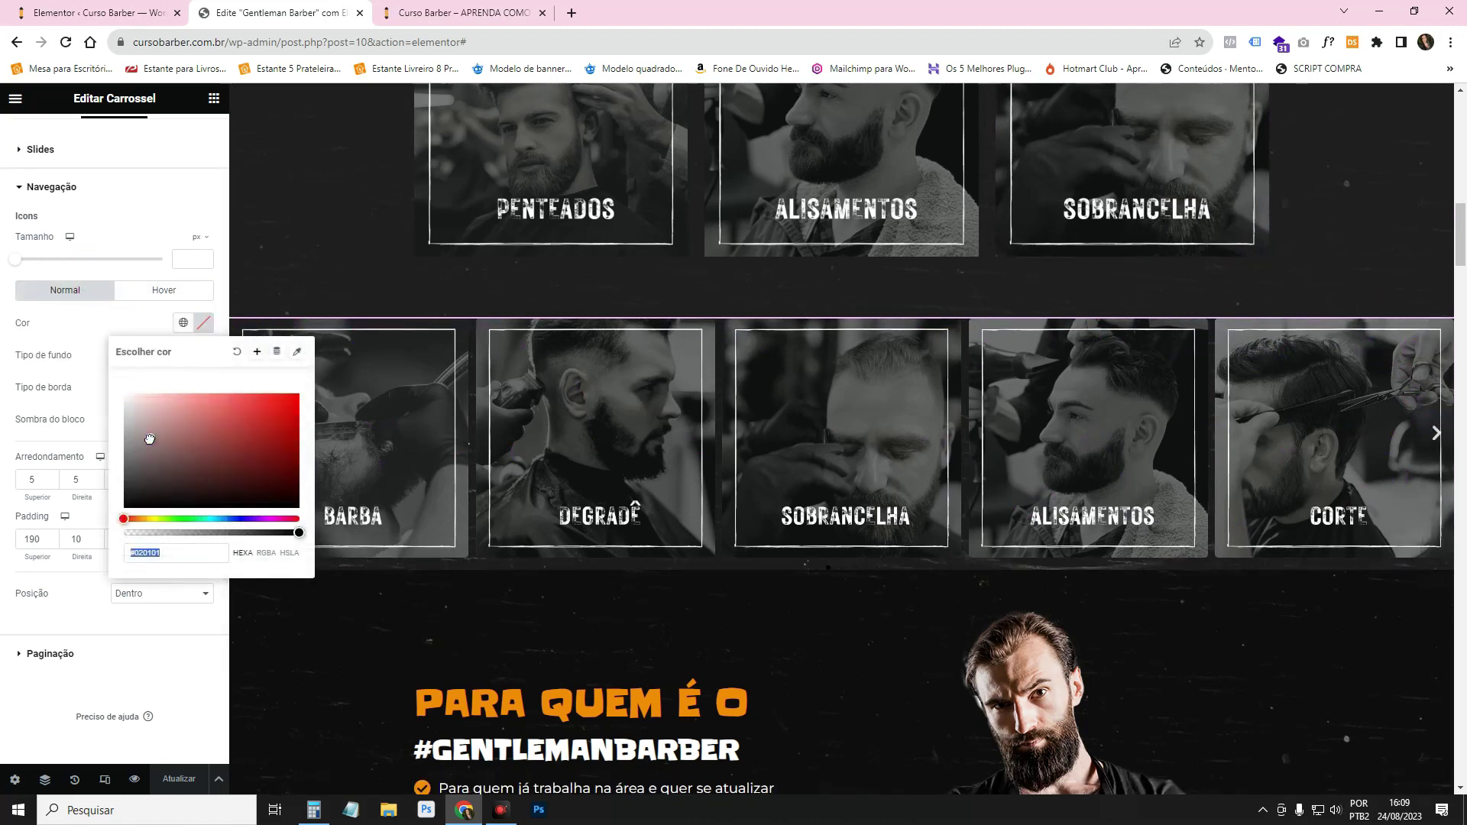
pyautogui.moveTo(141, 426); pyautogui.dragTo(103, 378)
pyautogui.moveTo(297, 532); pyautogui.dragTo(138, 534)
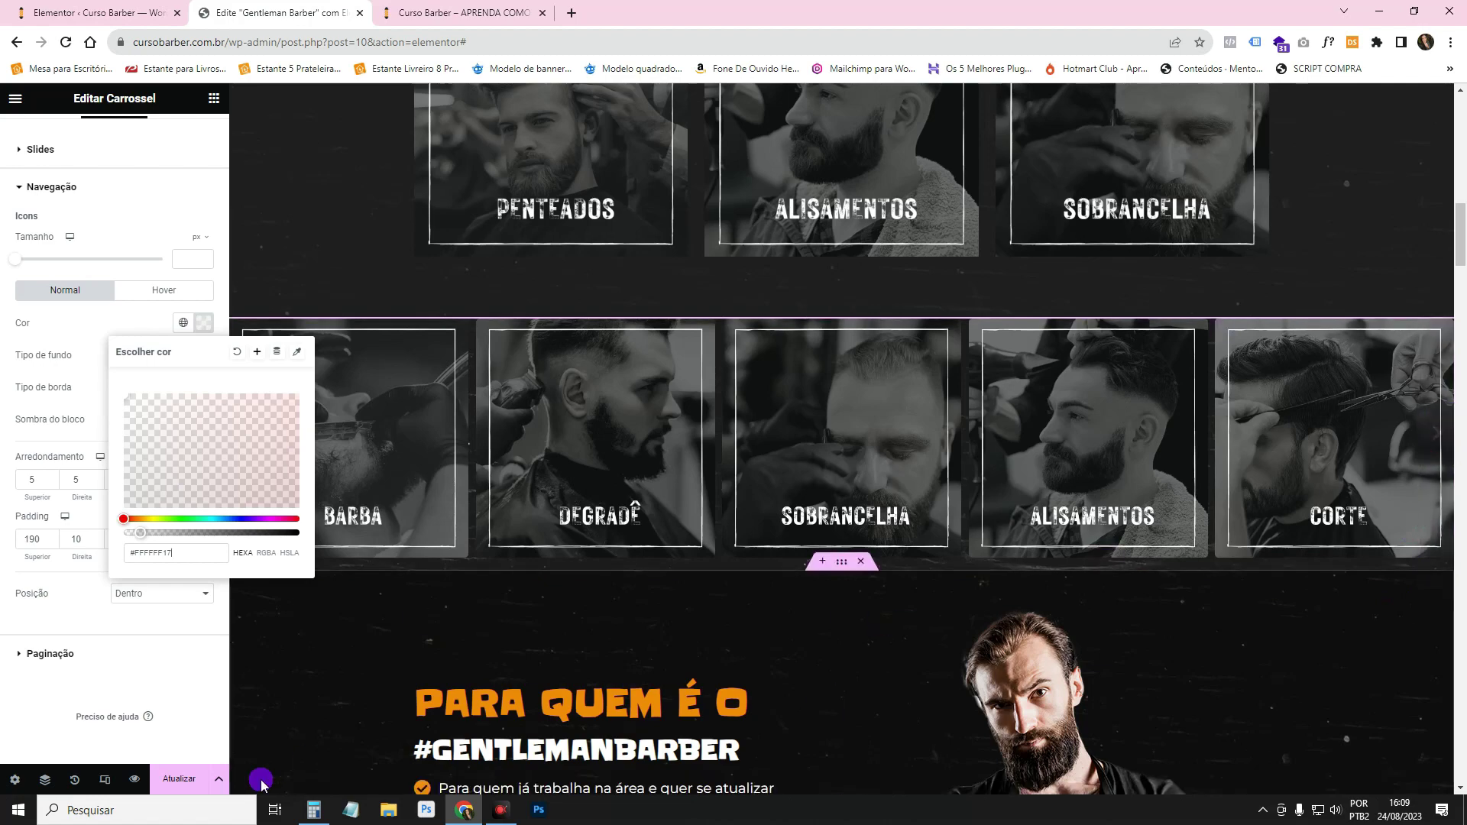
pyautogui.click(184, 779)
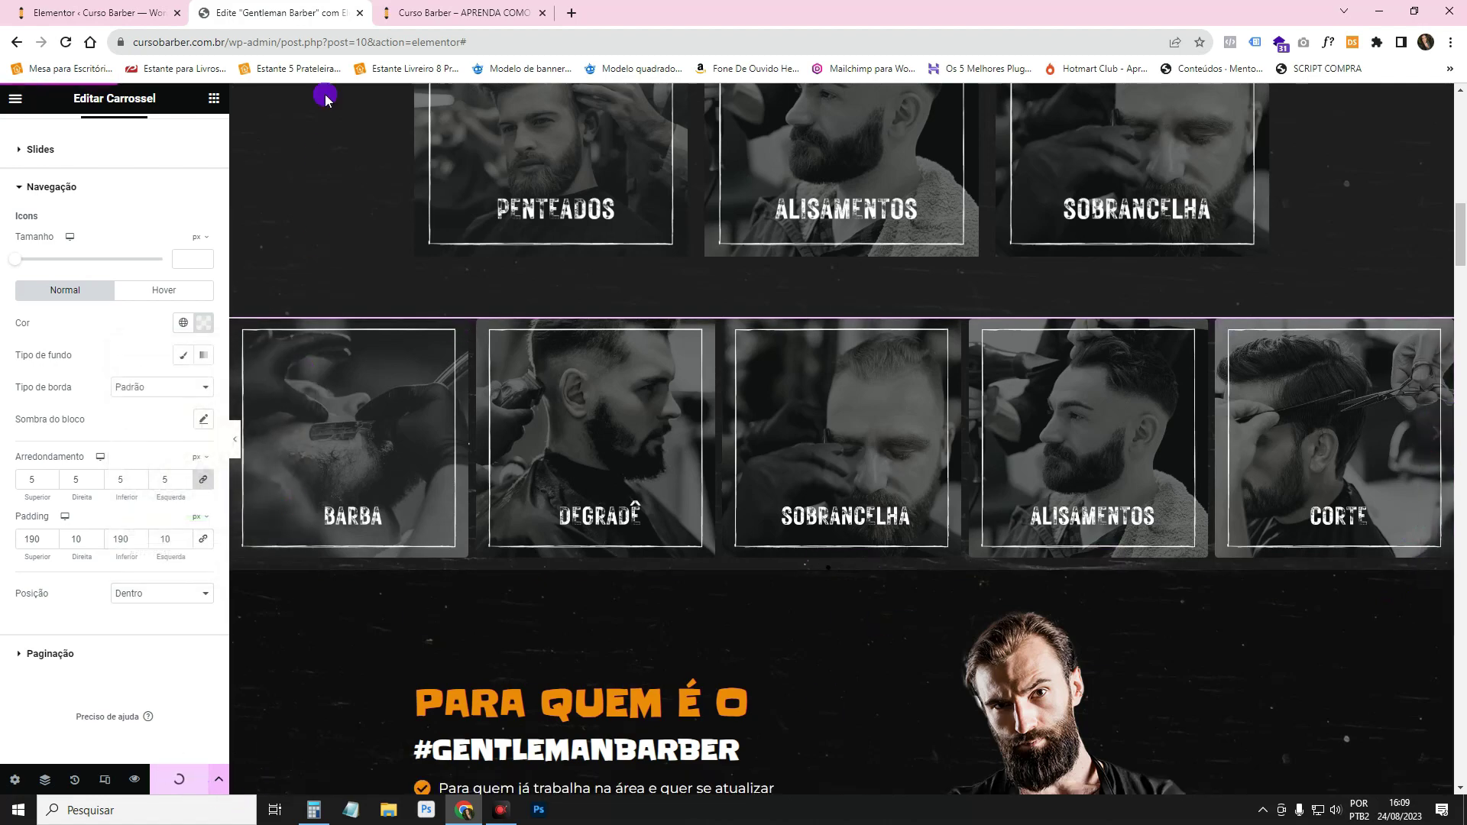
# - Check the carousel and its navigation arrows in the page preview
pyautogui.click(429, 10)
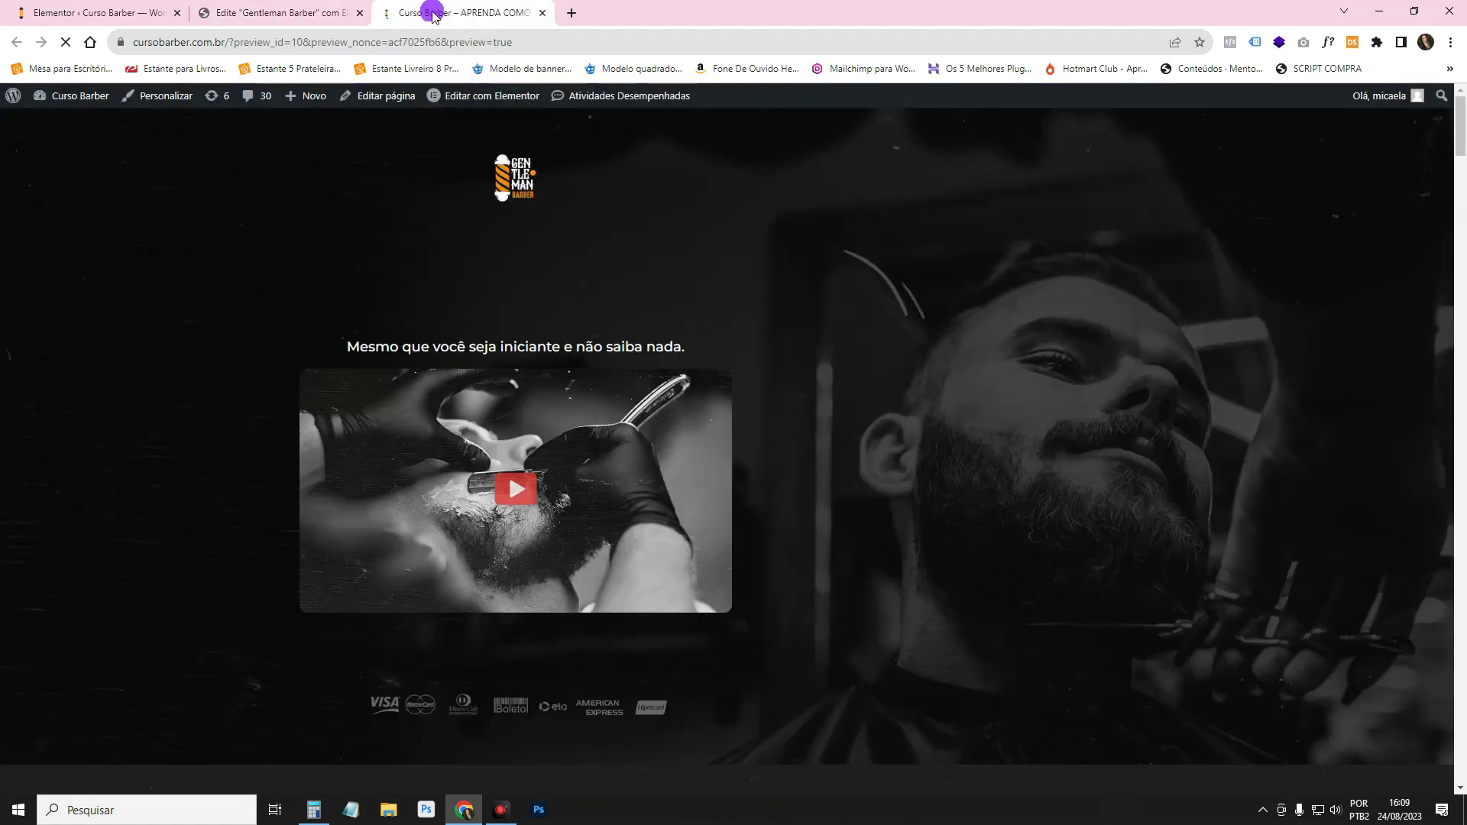
pyautogui.scroll(-10, 1346, 296)
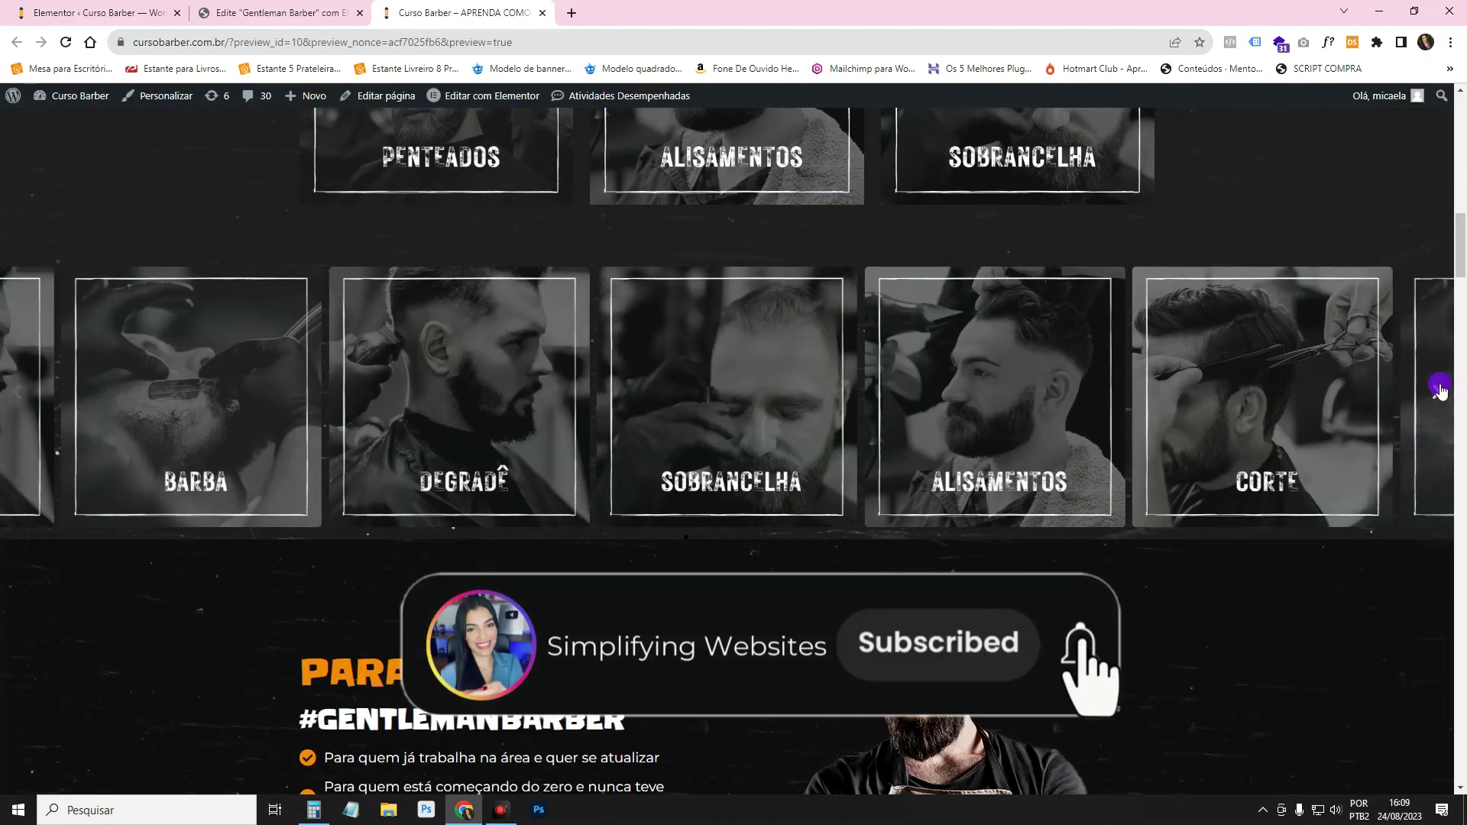
pyautogui.scroll(-2, 1444, 409)
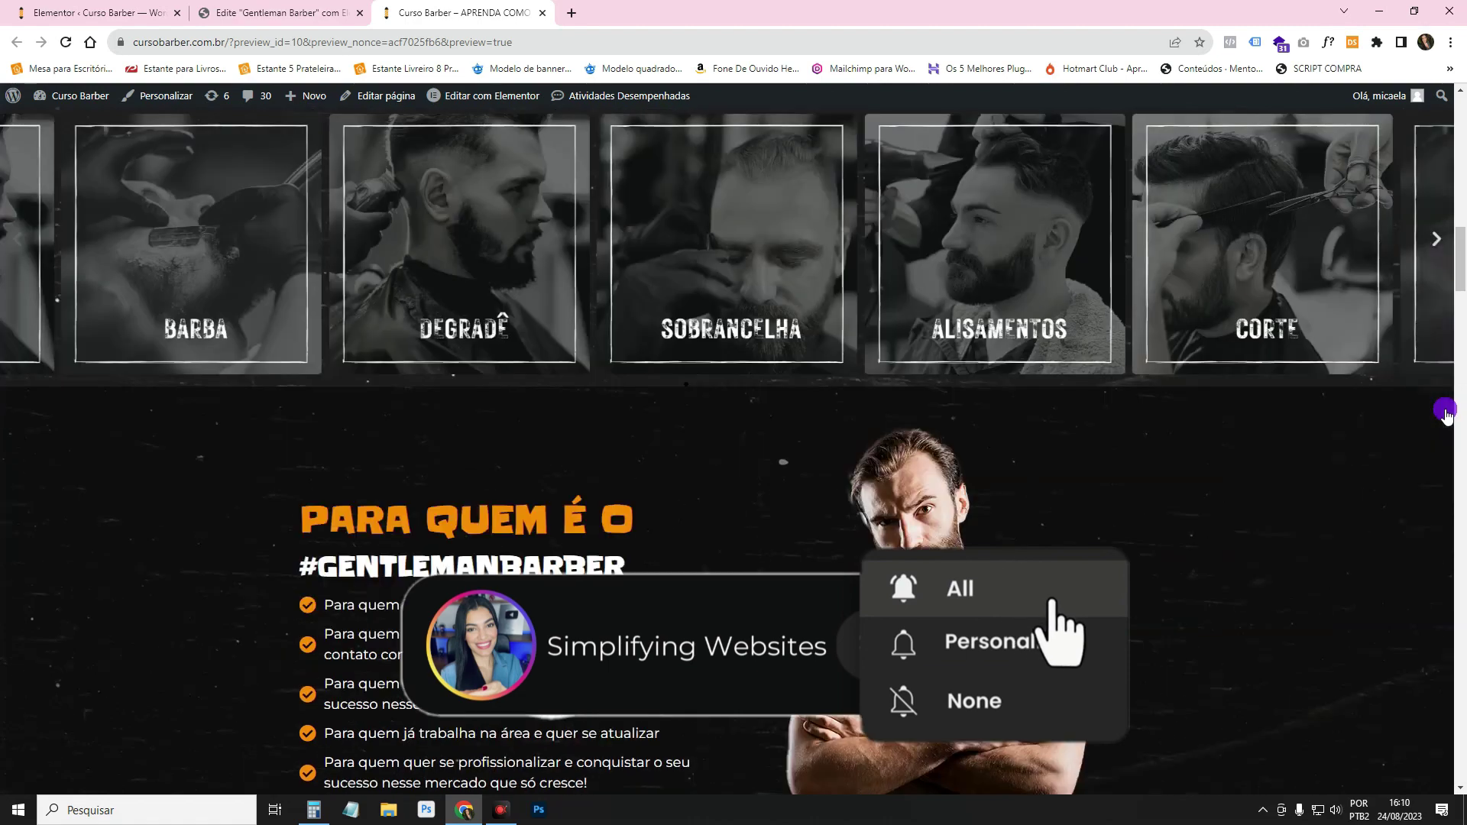
pyautogui.scroll(2, 1444, 412)
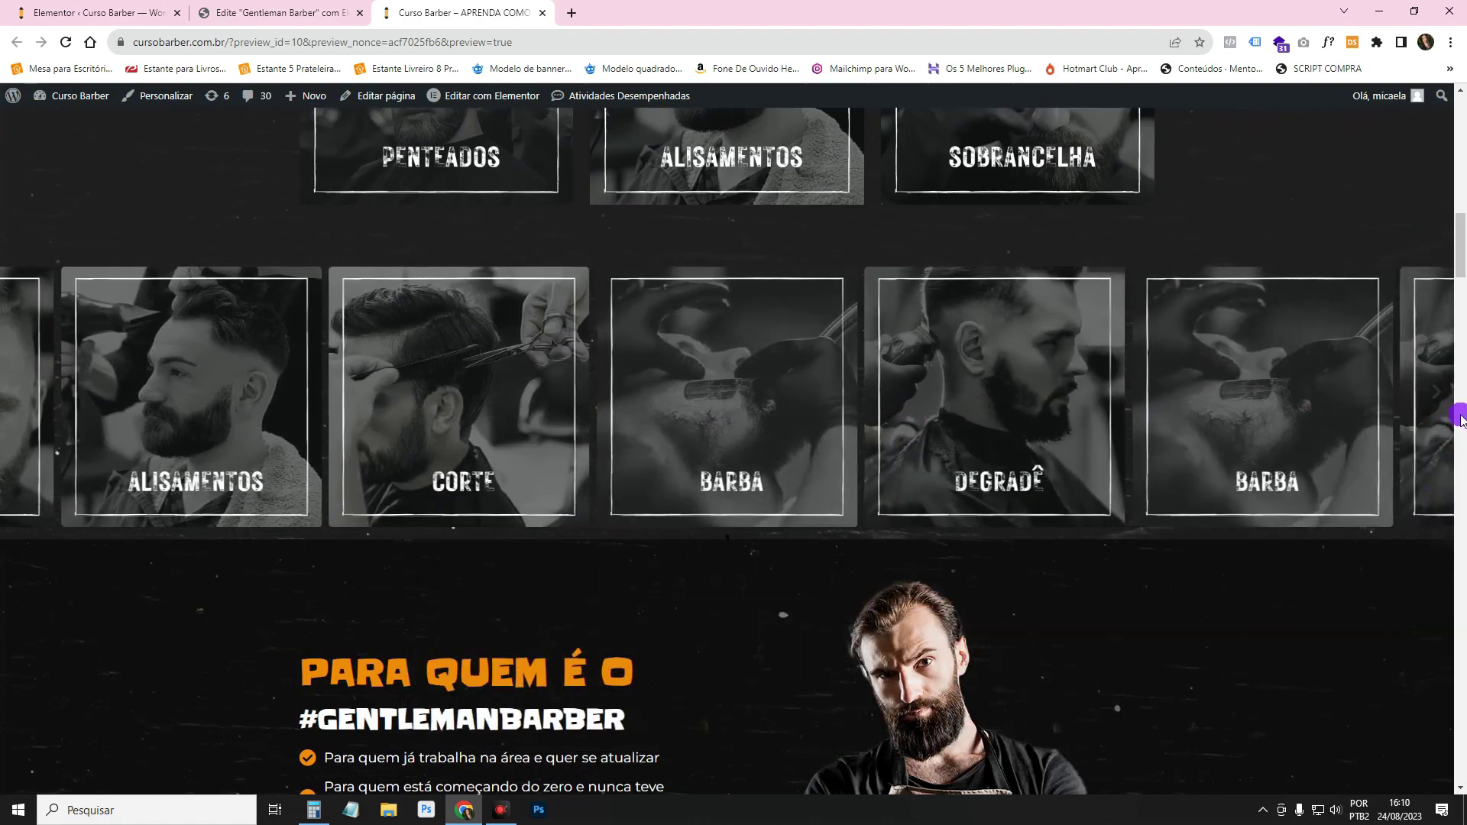
pyautogui.click(282, 13)
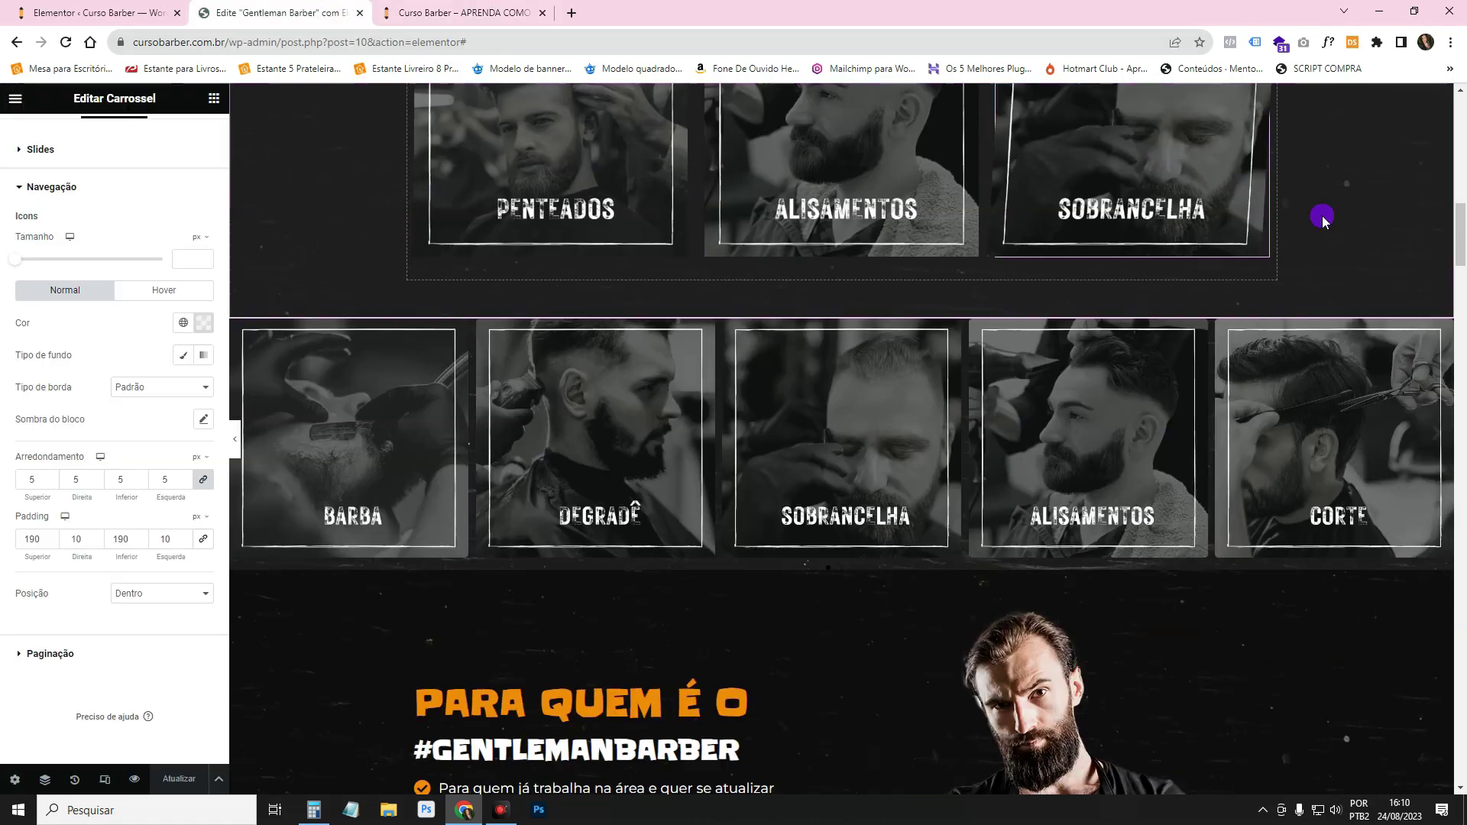
pyautogui.click(464, 9)
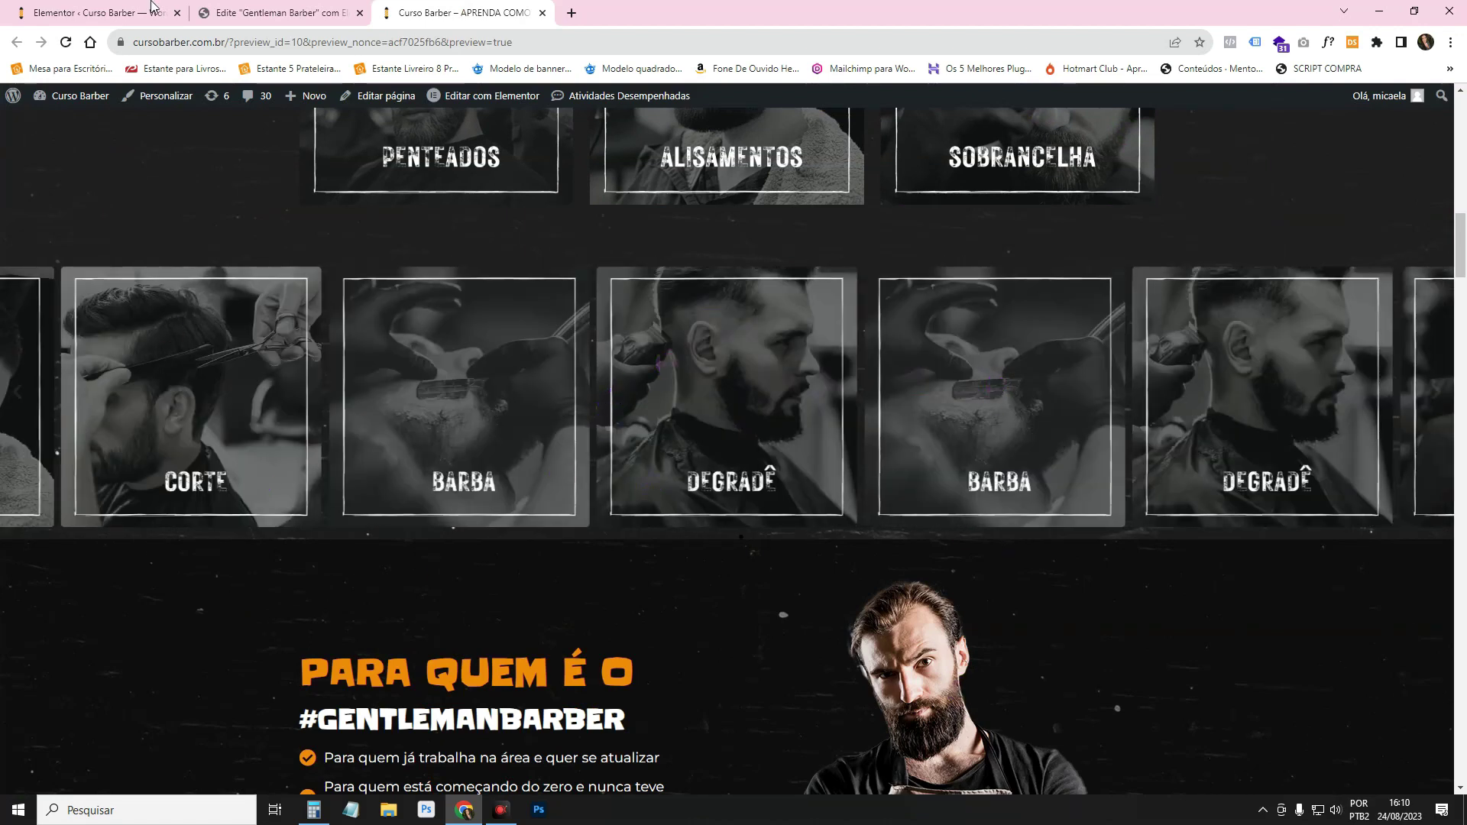
# - In the editor, give the Degradê carousel image a URL personalizado link using the Lightbox dynamic tag with the video type
pyautogui.hotkey('ctrl', 'shift', 'Tab')
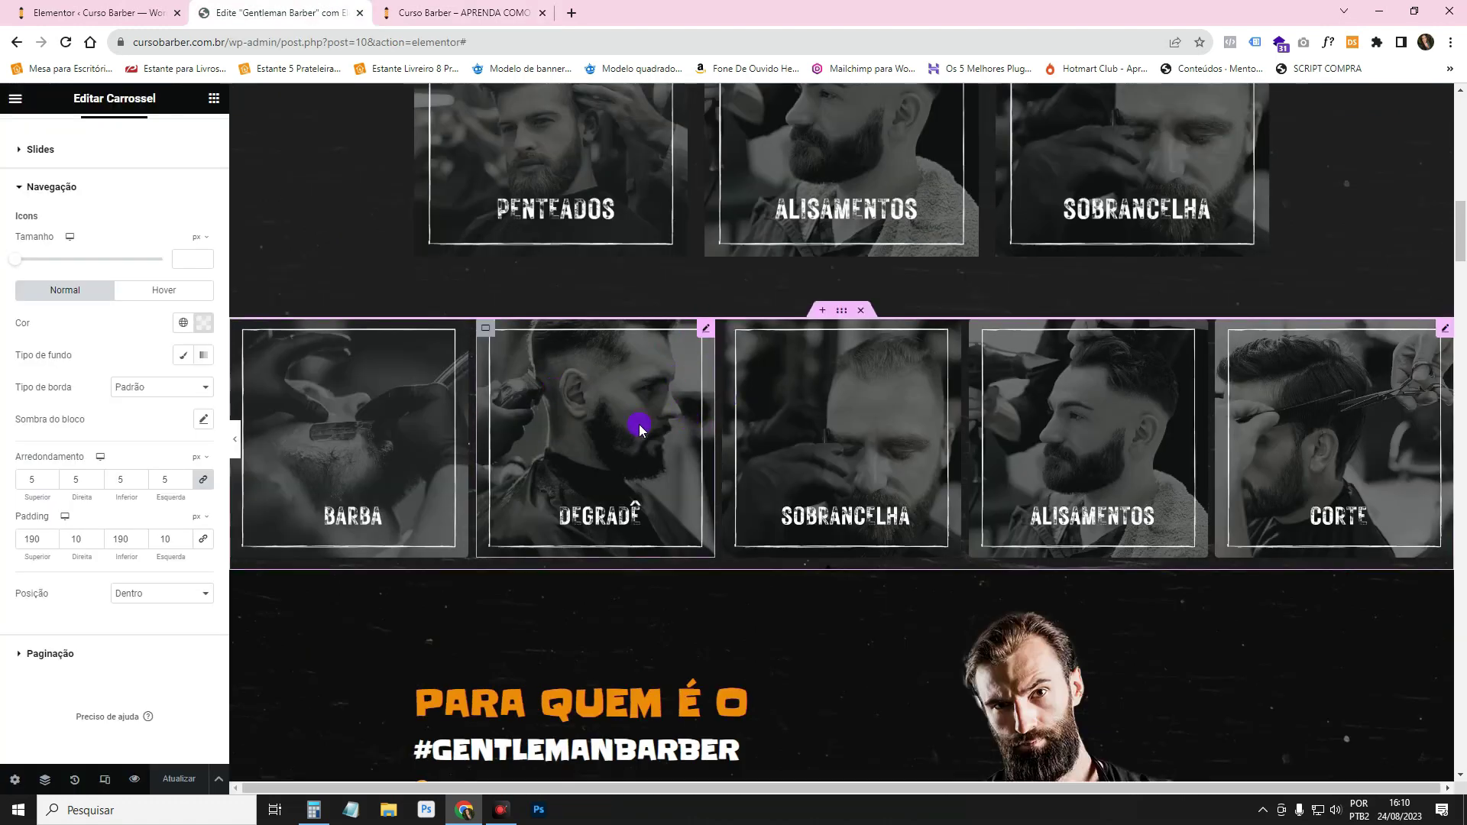
pyautogui.click(706, 329)
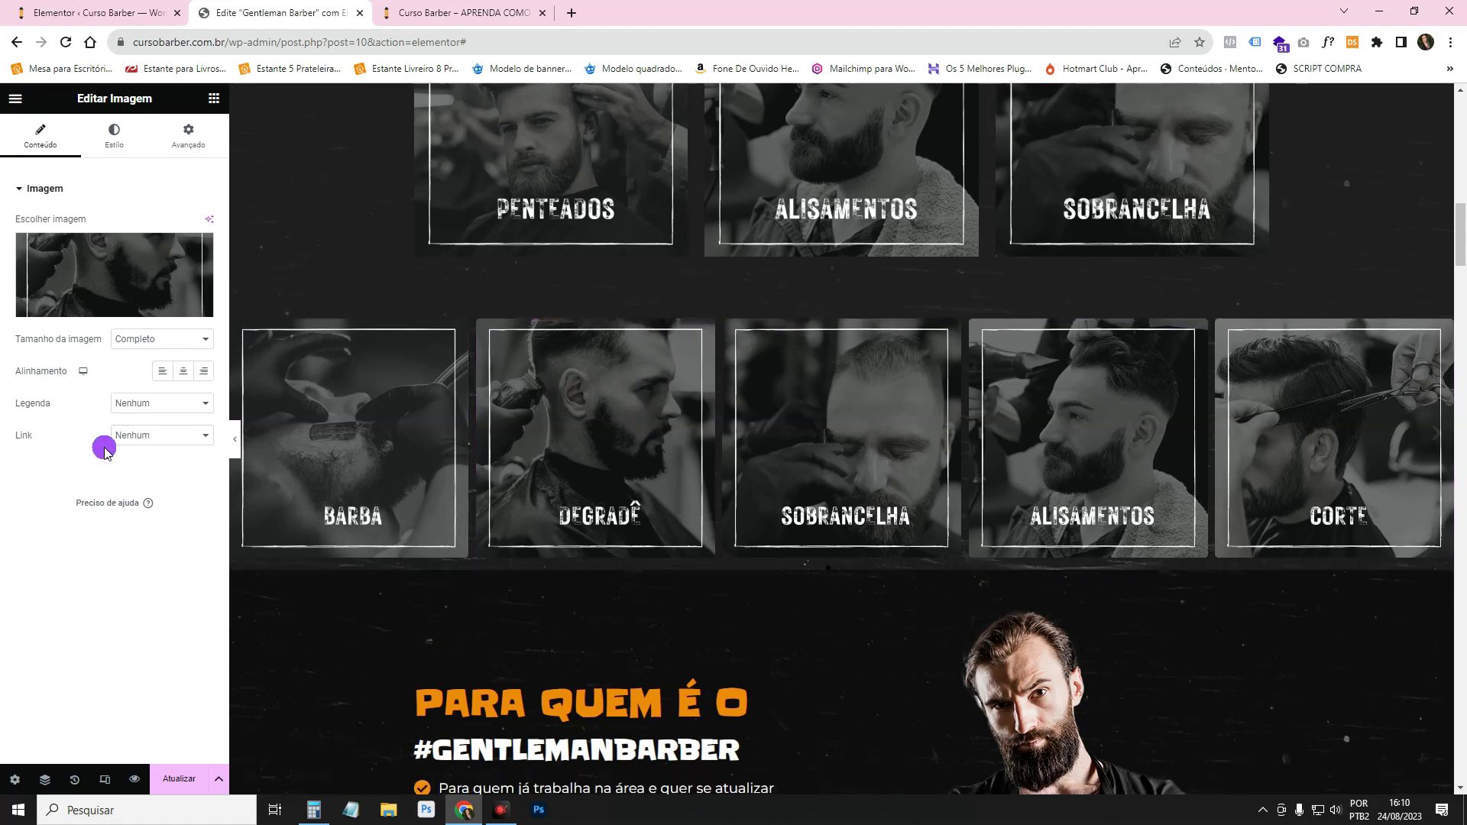
pyautogui.click(187, 437)
pyautogui.click(189, 474)
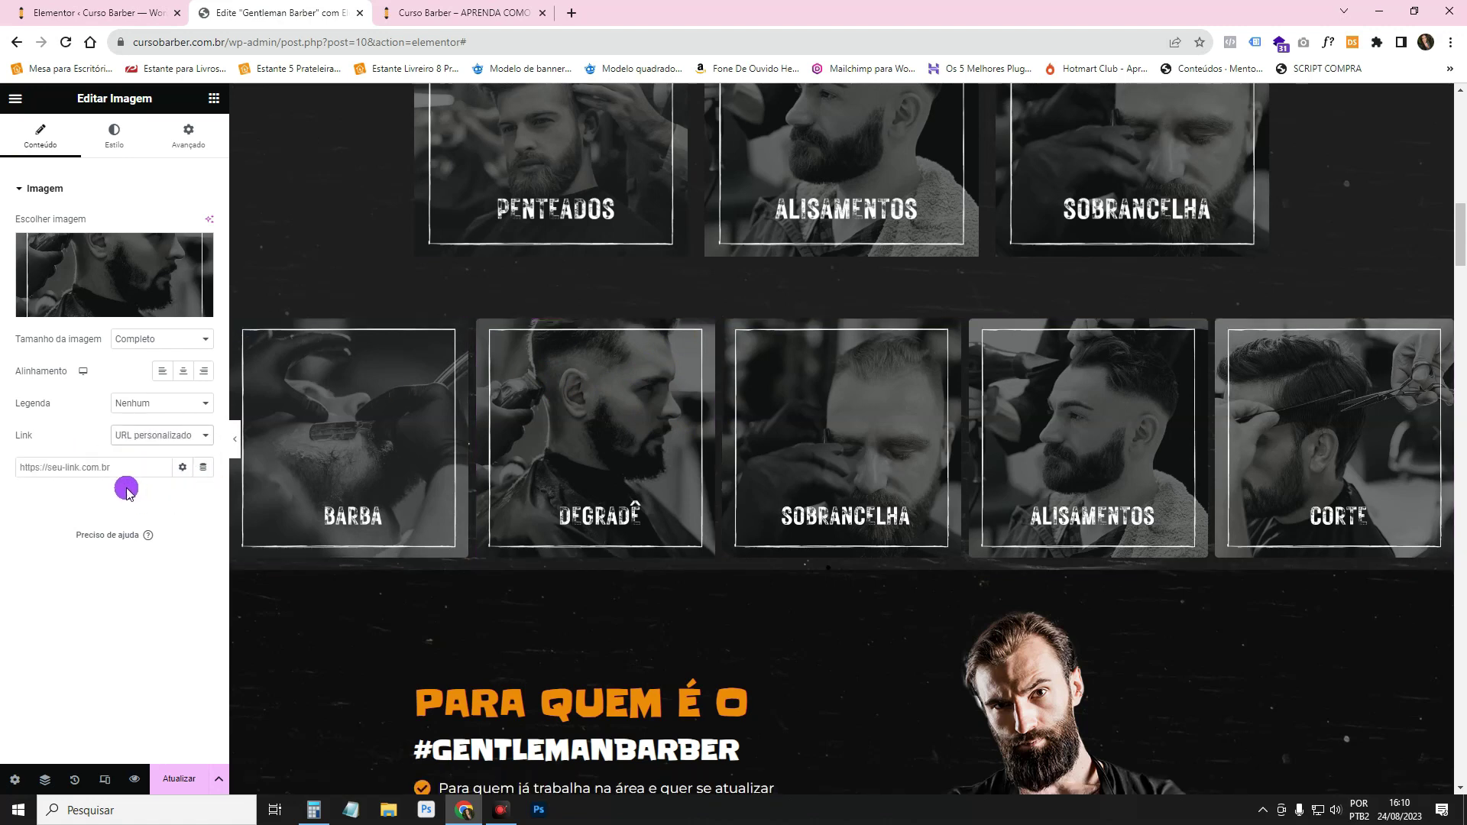
pyautogui.click(204, 468)
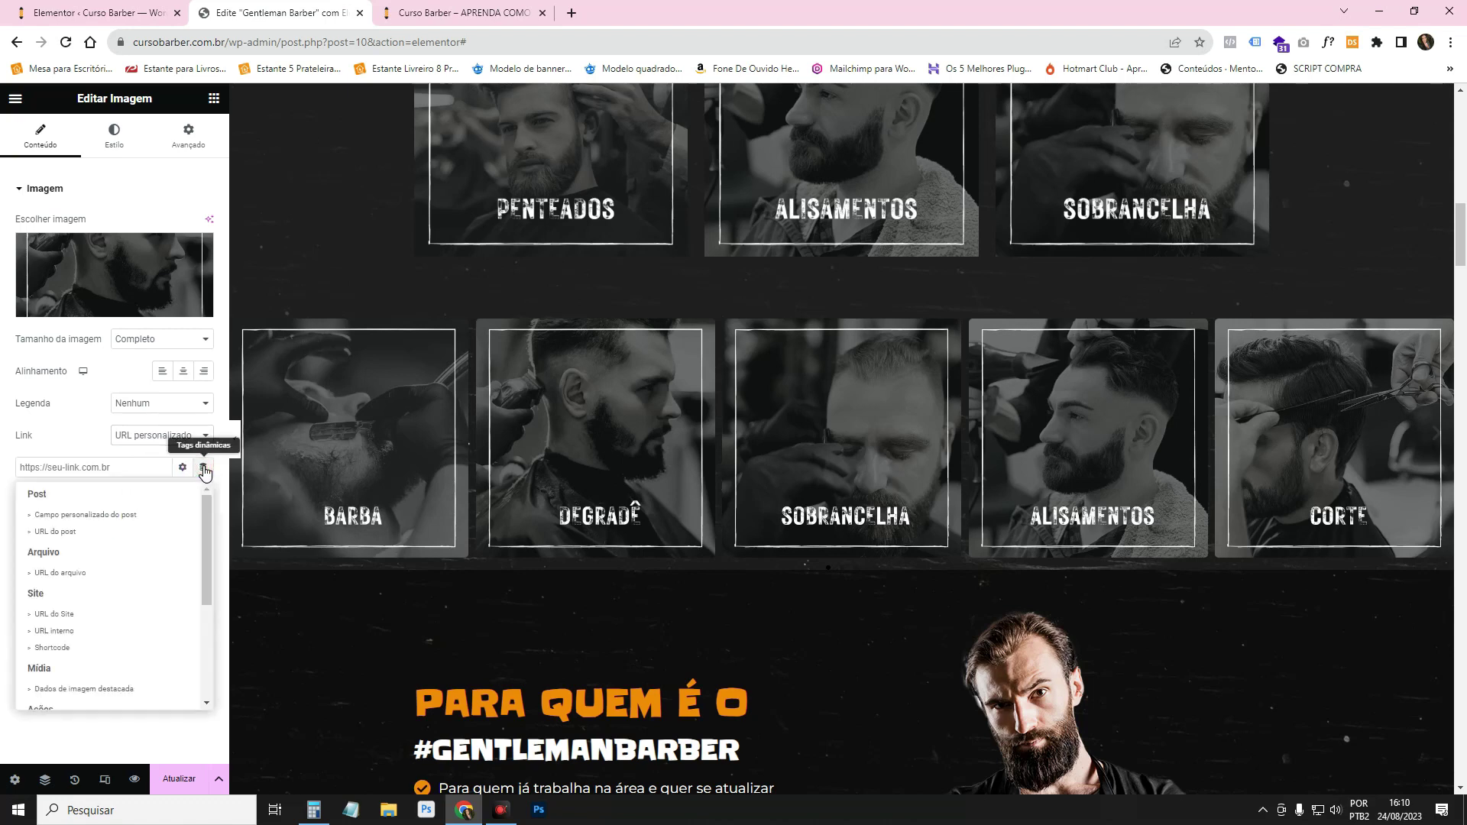
pyautogui.scroll(-3, 172, 603)
pyautogui.scroll(-1, 172, 604)
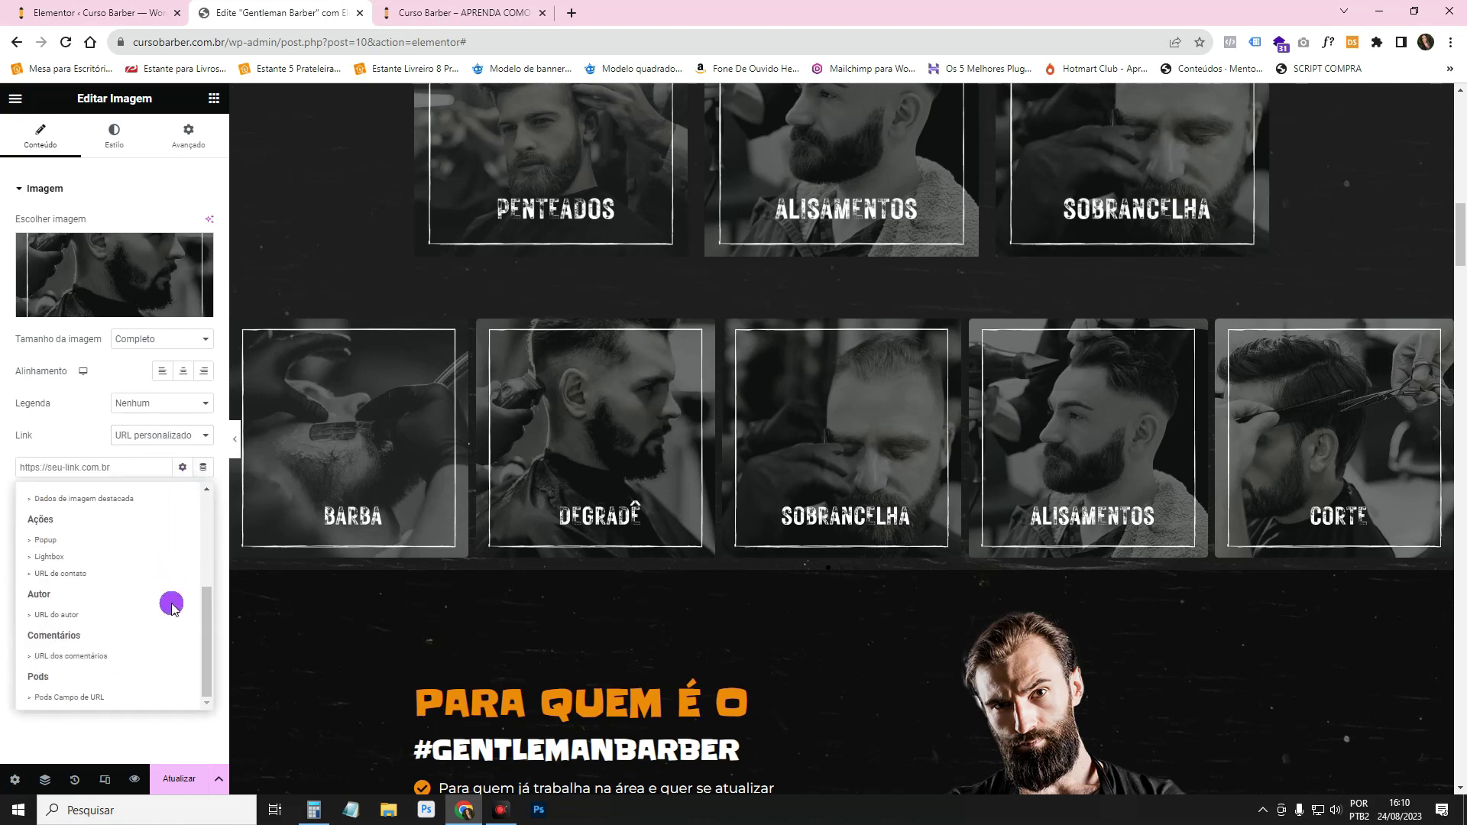
pyautogui.click(102, 560)
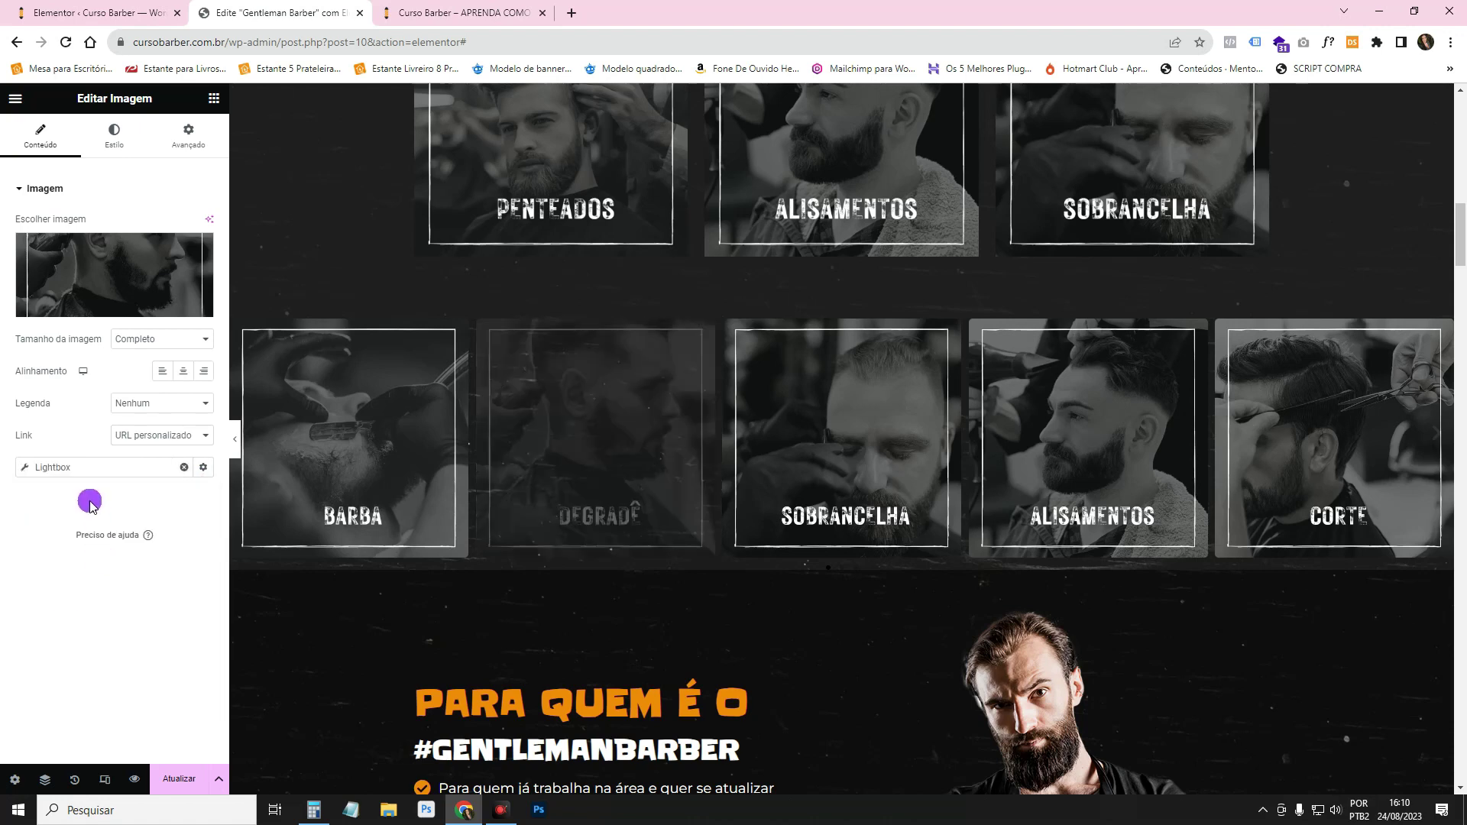
pyautogui.click(73, 469)
pyautogui.click(171, 536)
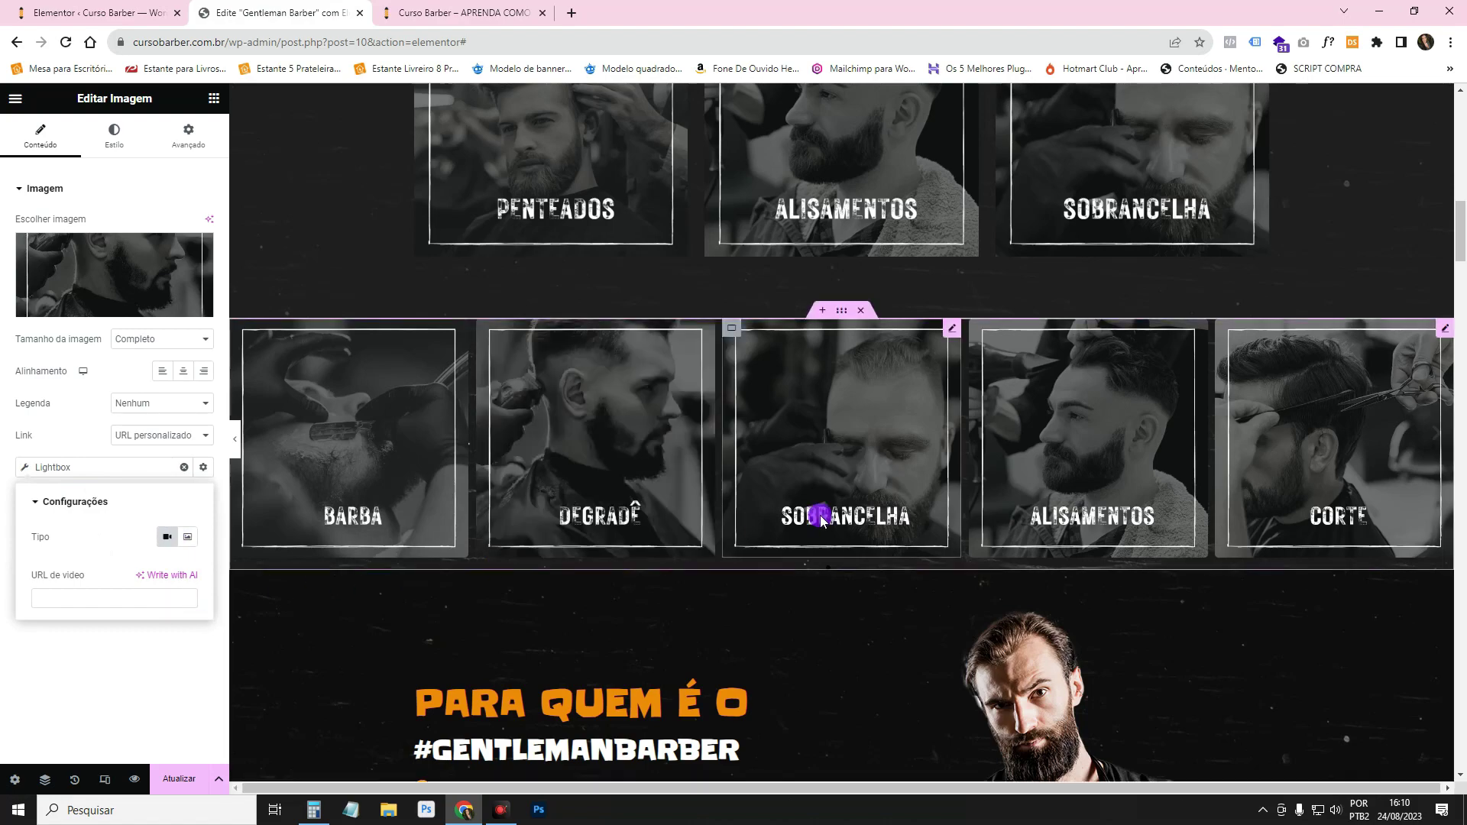
# - Copy the hero video's YouTube link into the Degradê image's lightbox as its video URL and update the page
pyautogui.scroll(10, 822, 519)
pyautogui.click(836, 356)
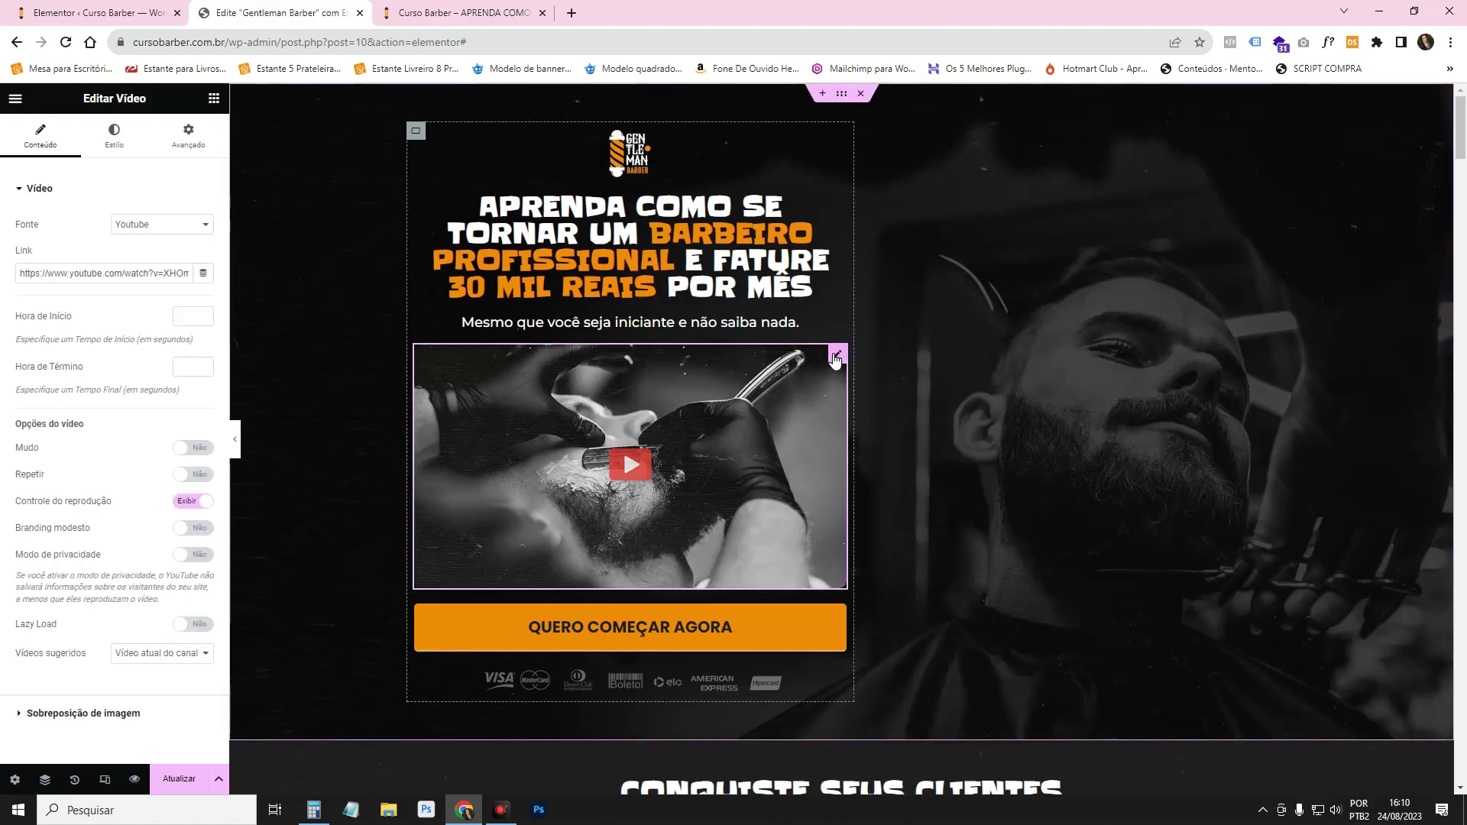
pyautogui.tripleClick(162, 273)
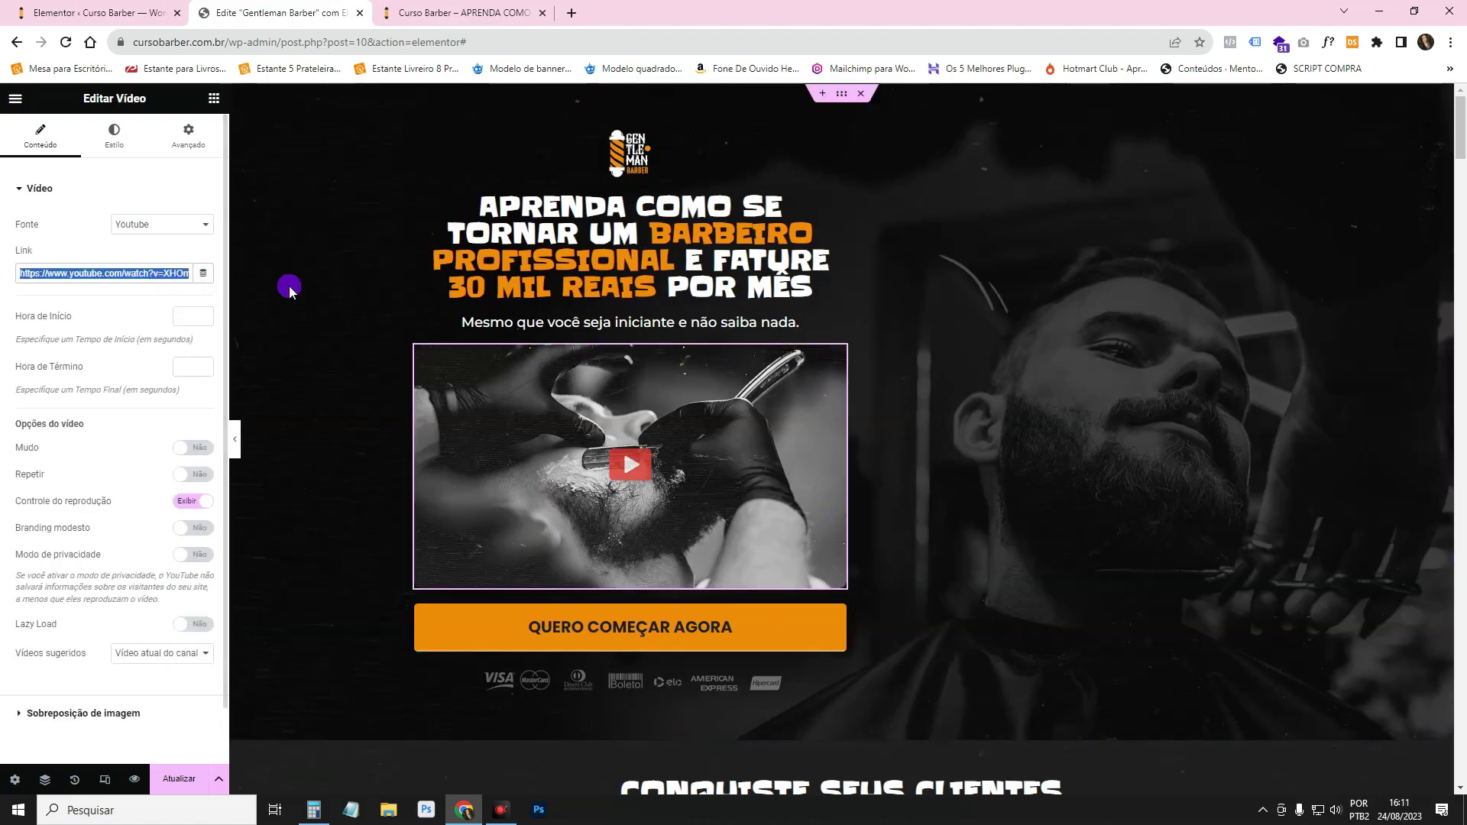
pyautogui.scroll(-15, 947, 426)
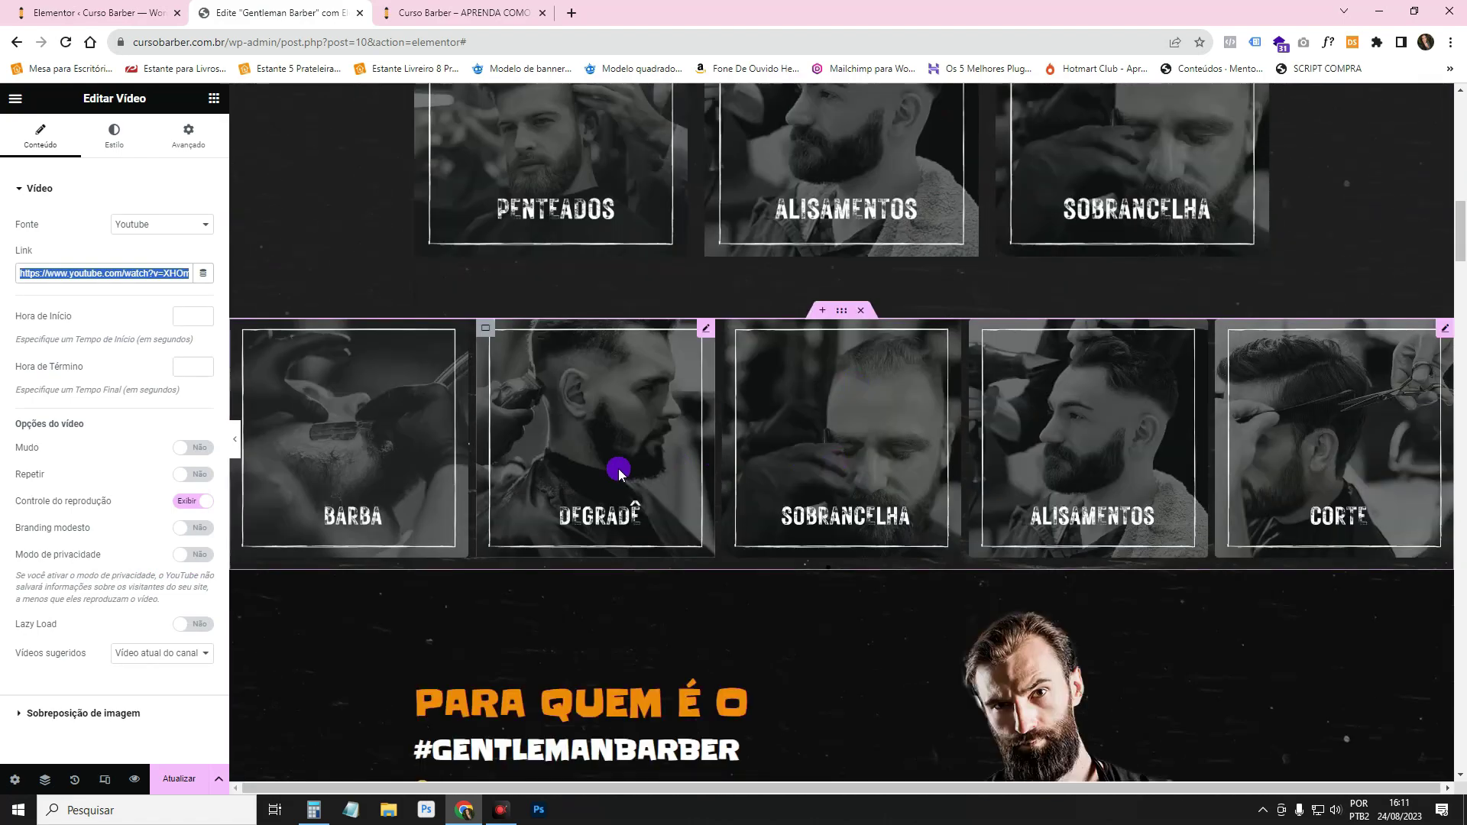
pyautogui.click(706, 328)
pyautogui.click(137, 471)
pyautogui.click(122, 536)
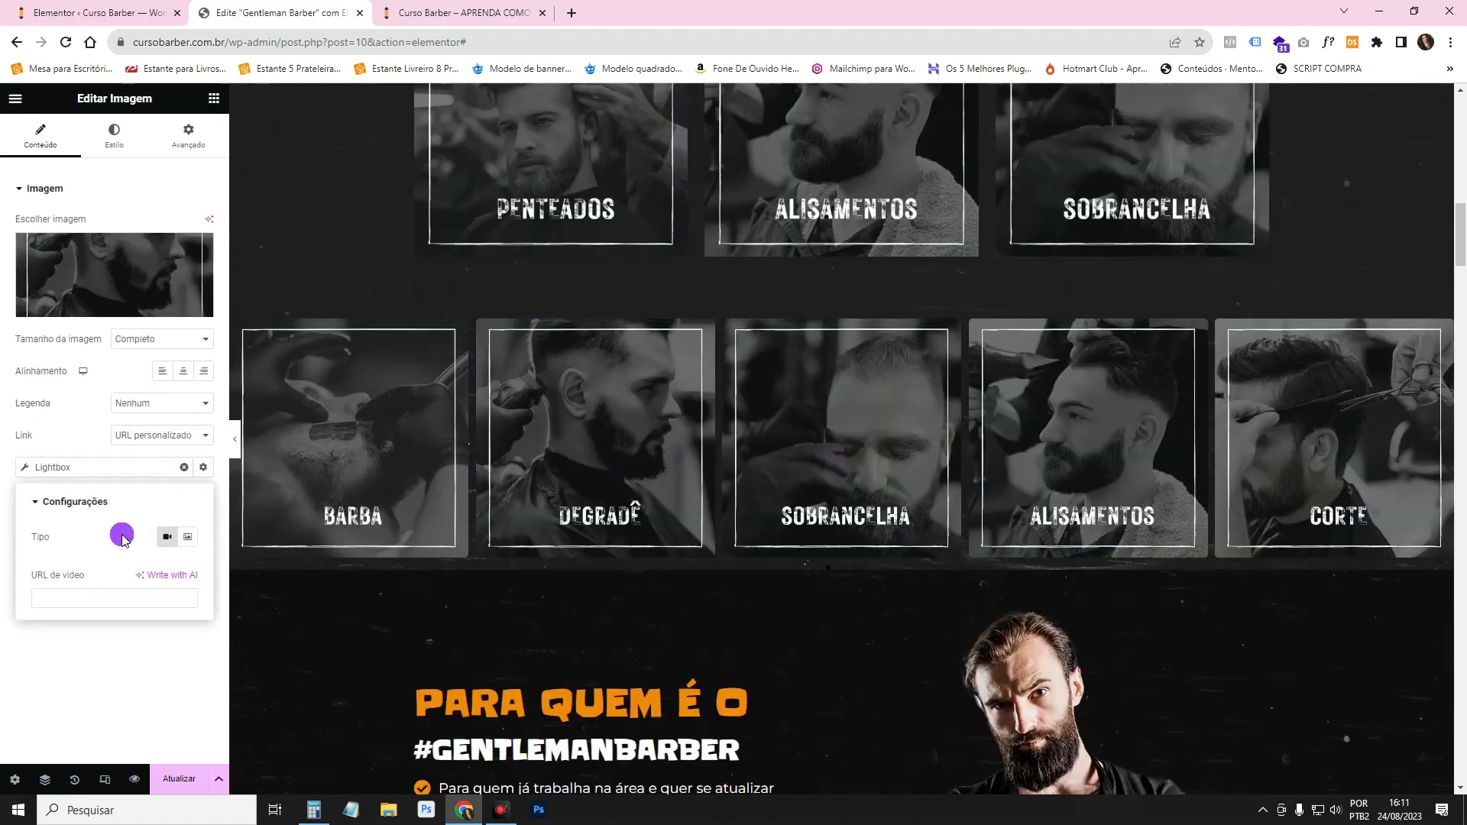
pyautogui.write('https://www.youtube.com/watch?v=EHOmBV4js_E')
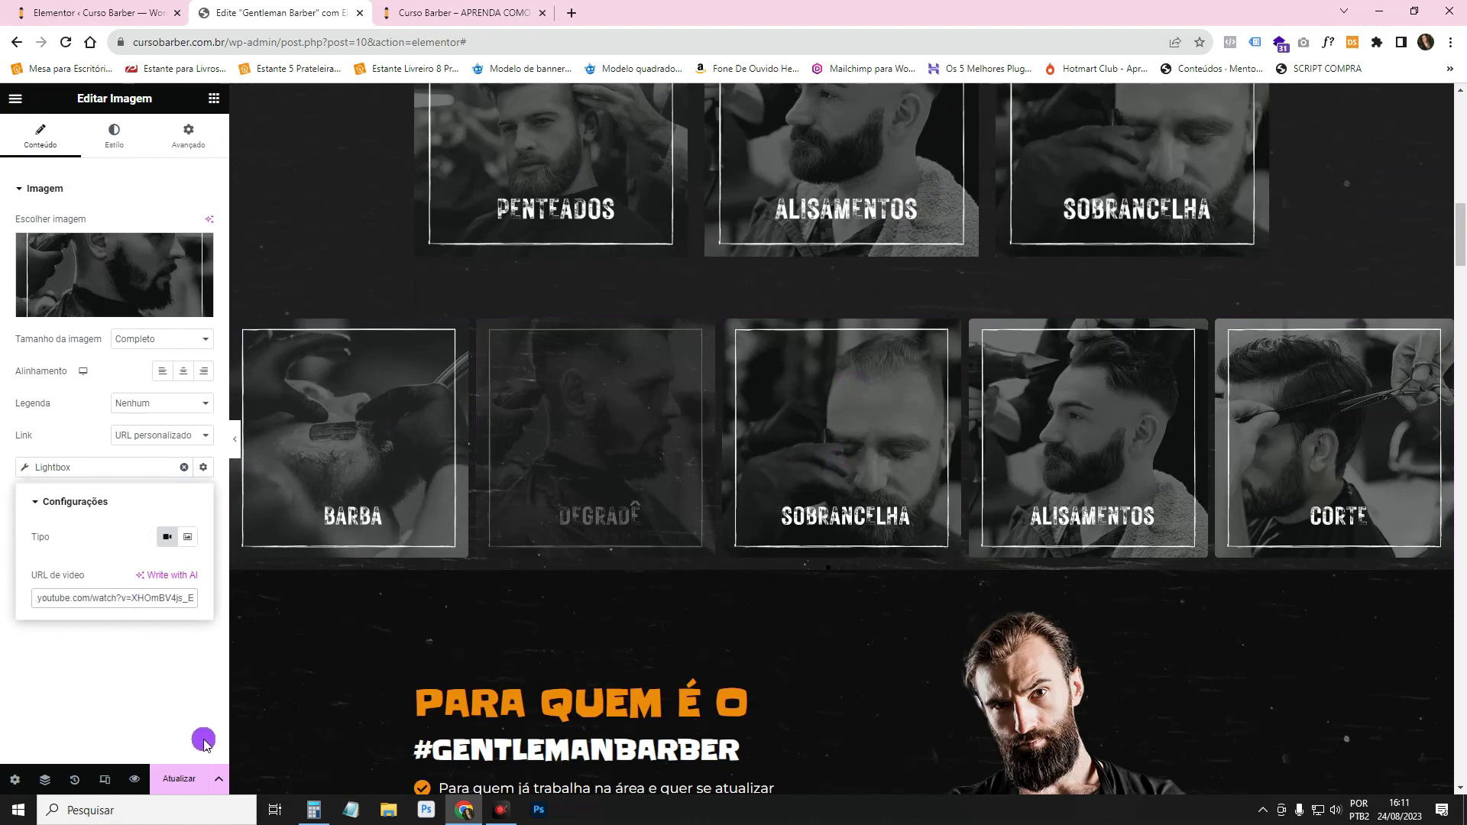
pyautogui.click(199, 784)
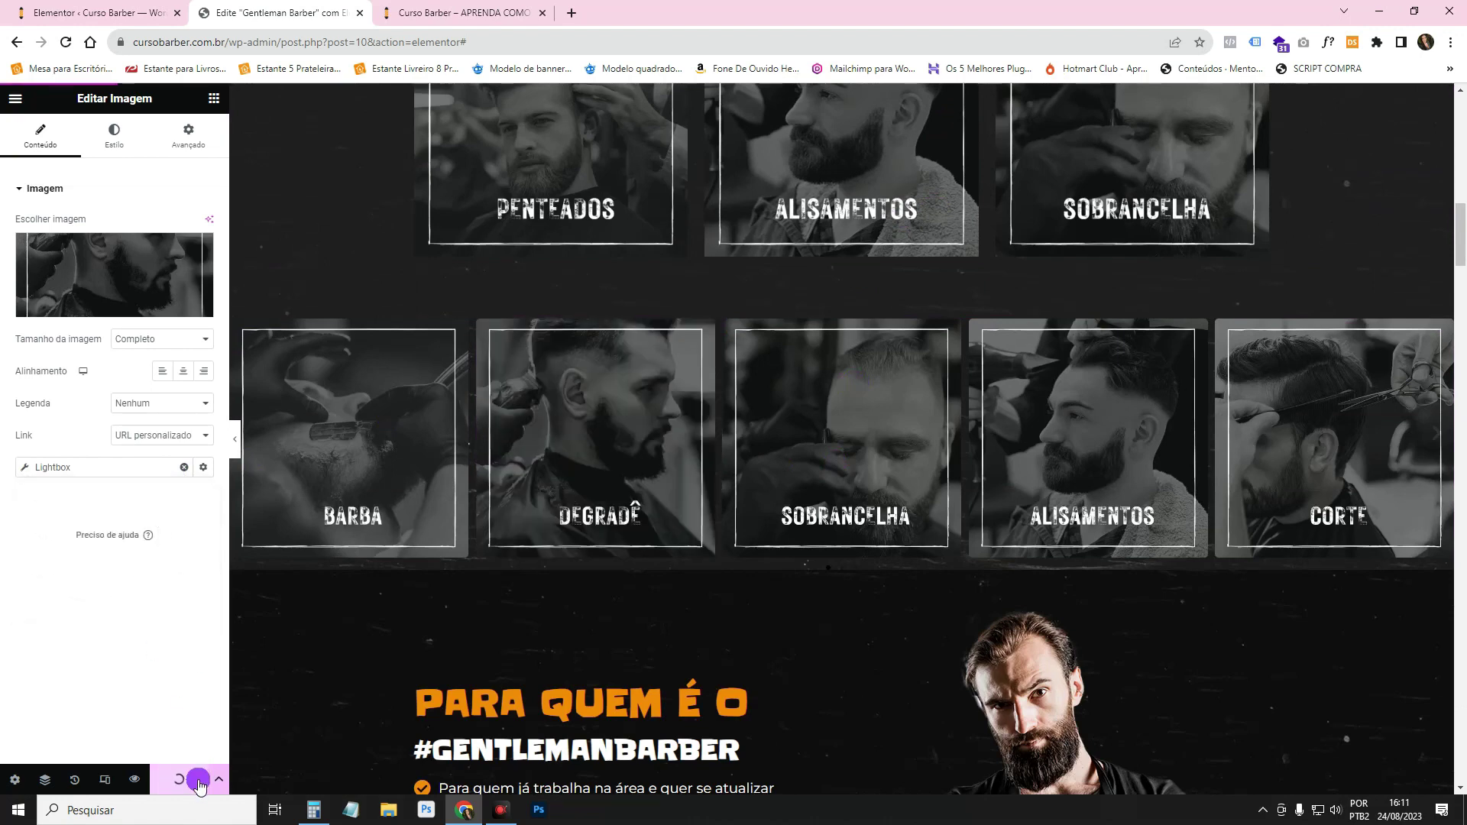
# - Open the Degradê image's video lightbox in the page preview, then close it
pyautogui.click(418, 9)
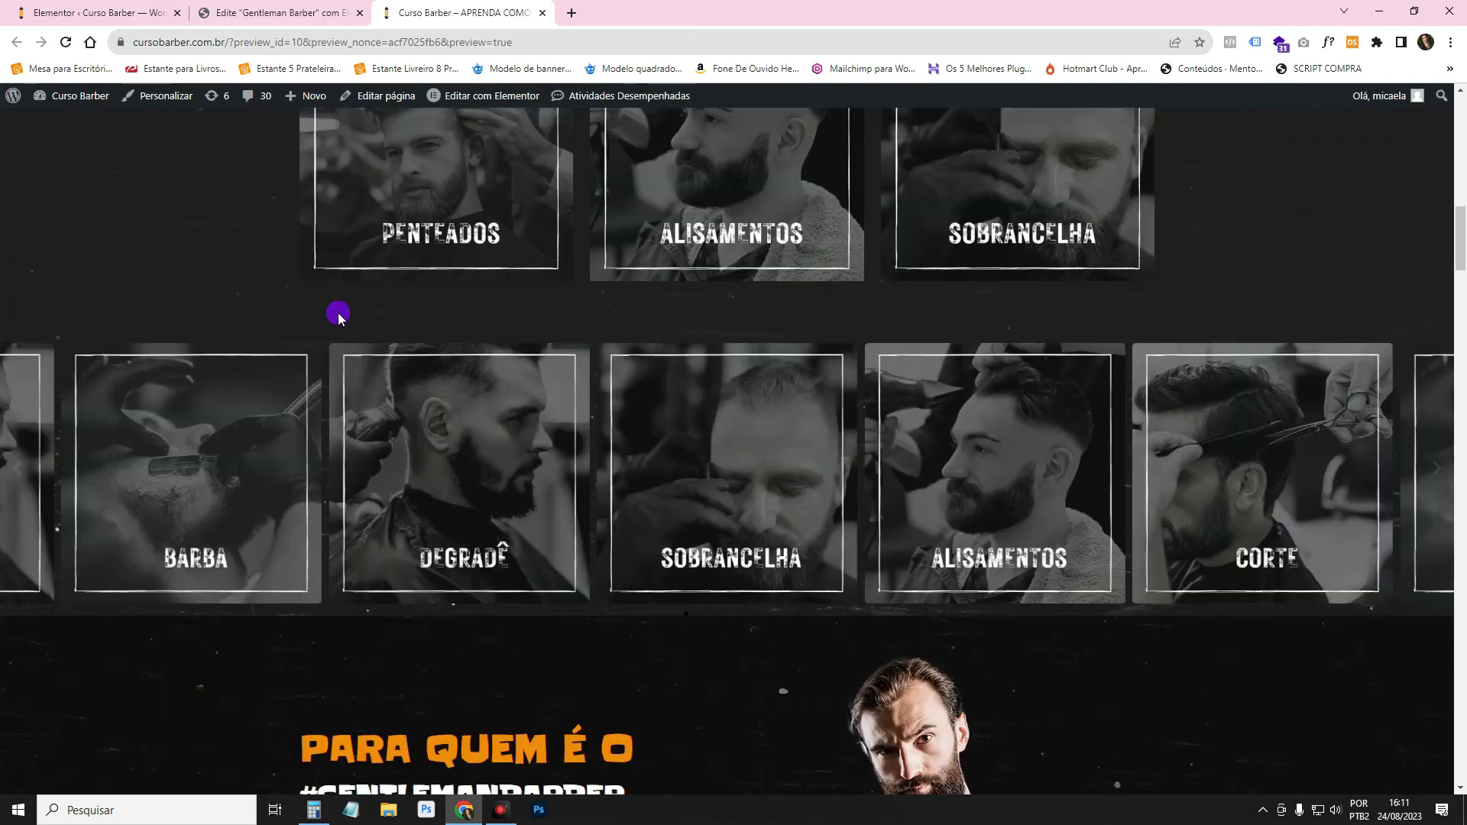
pyautogui.click(458, 429)
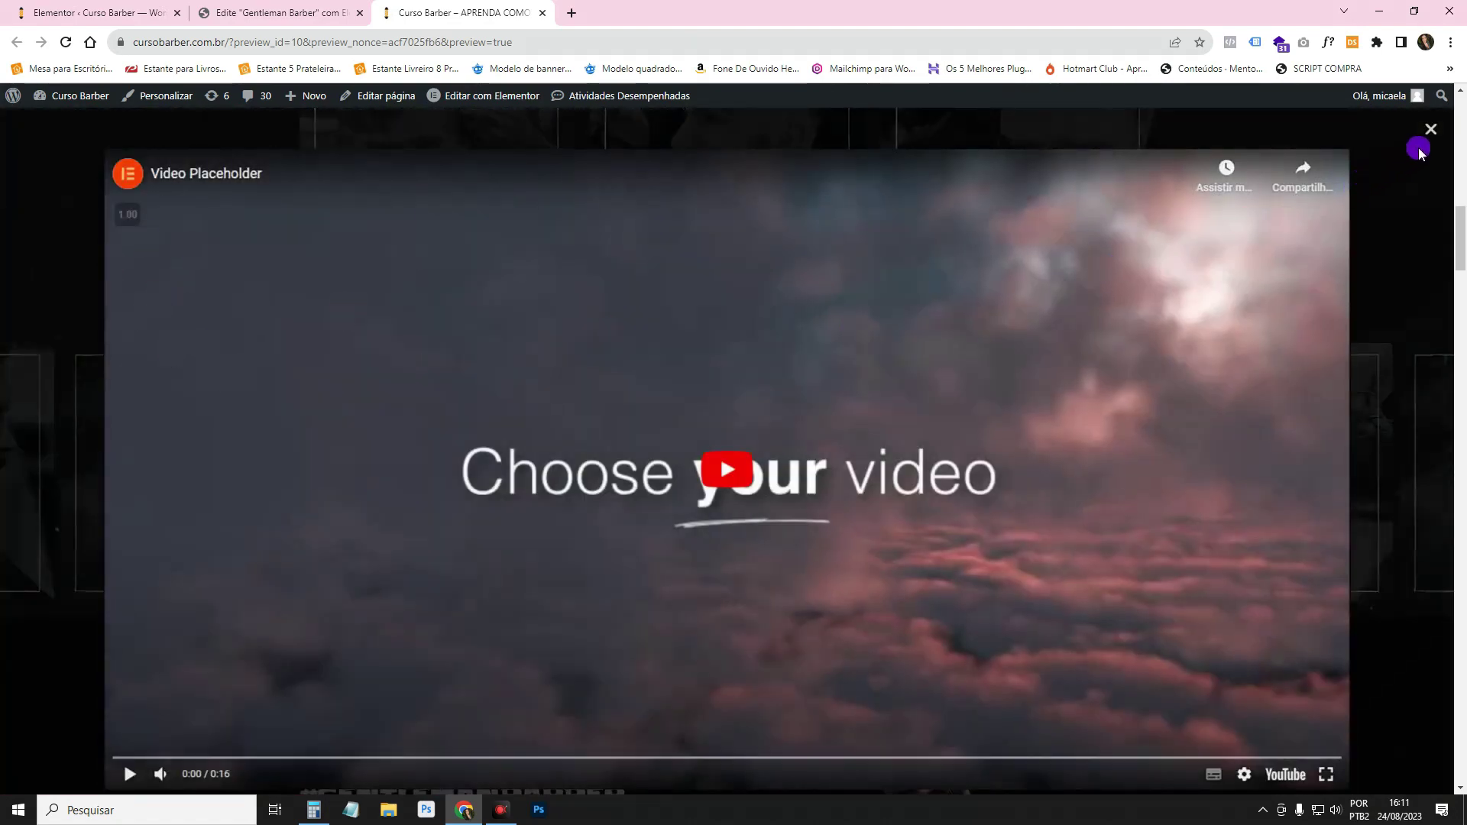
pyautogui.click(1428, 131)
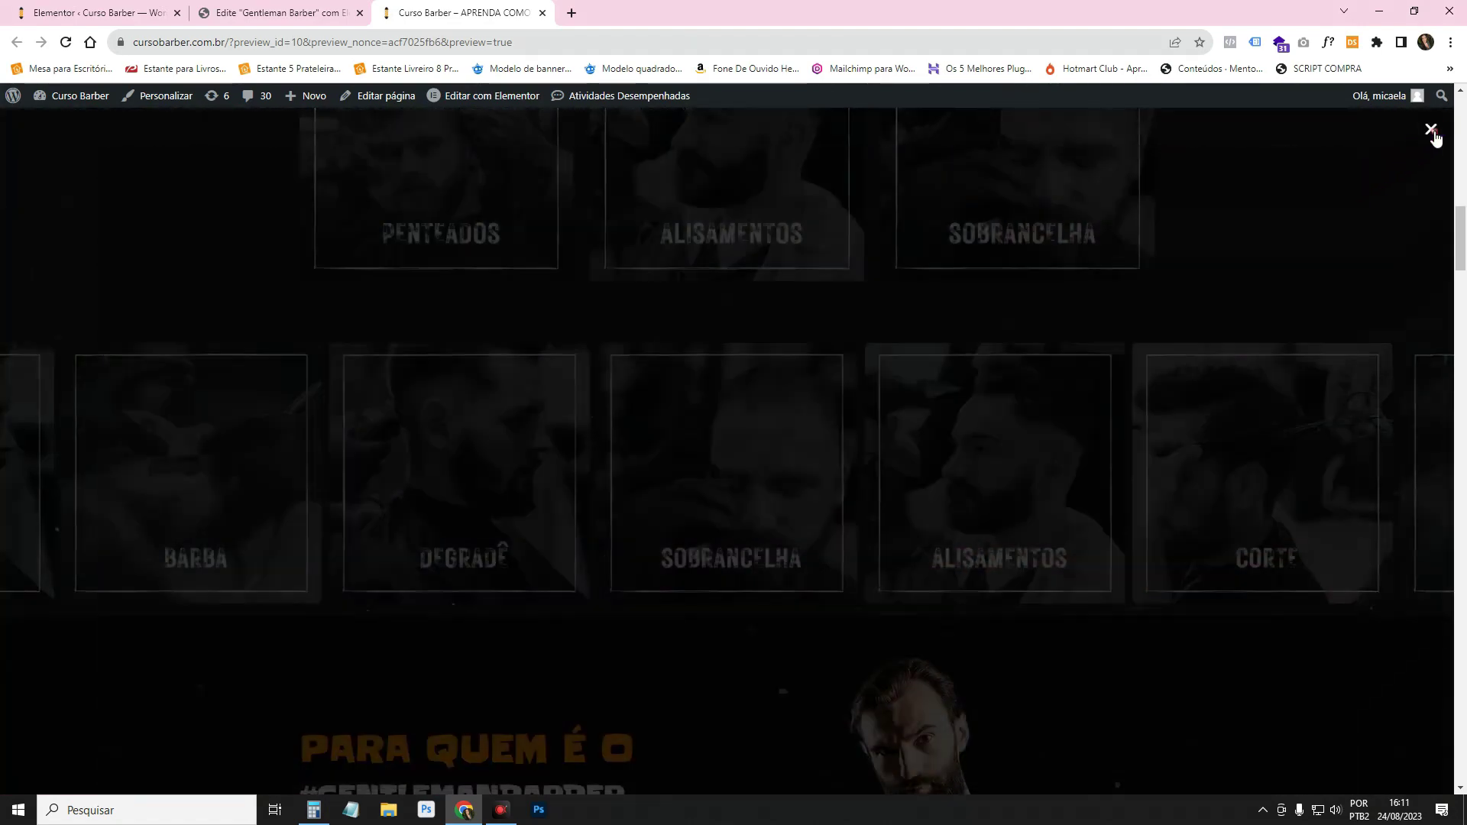
# - Replace the Degradê image's Lightbox tag with an Arquivo de mídia link, set Lightbox to Sim and update the page
pyautogui.click(290, 12)
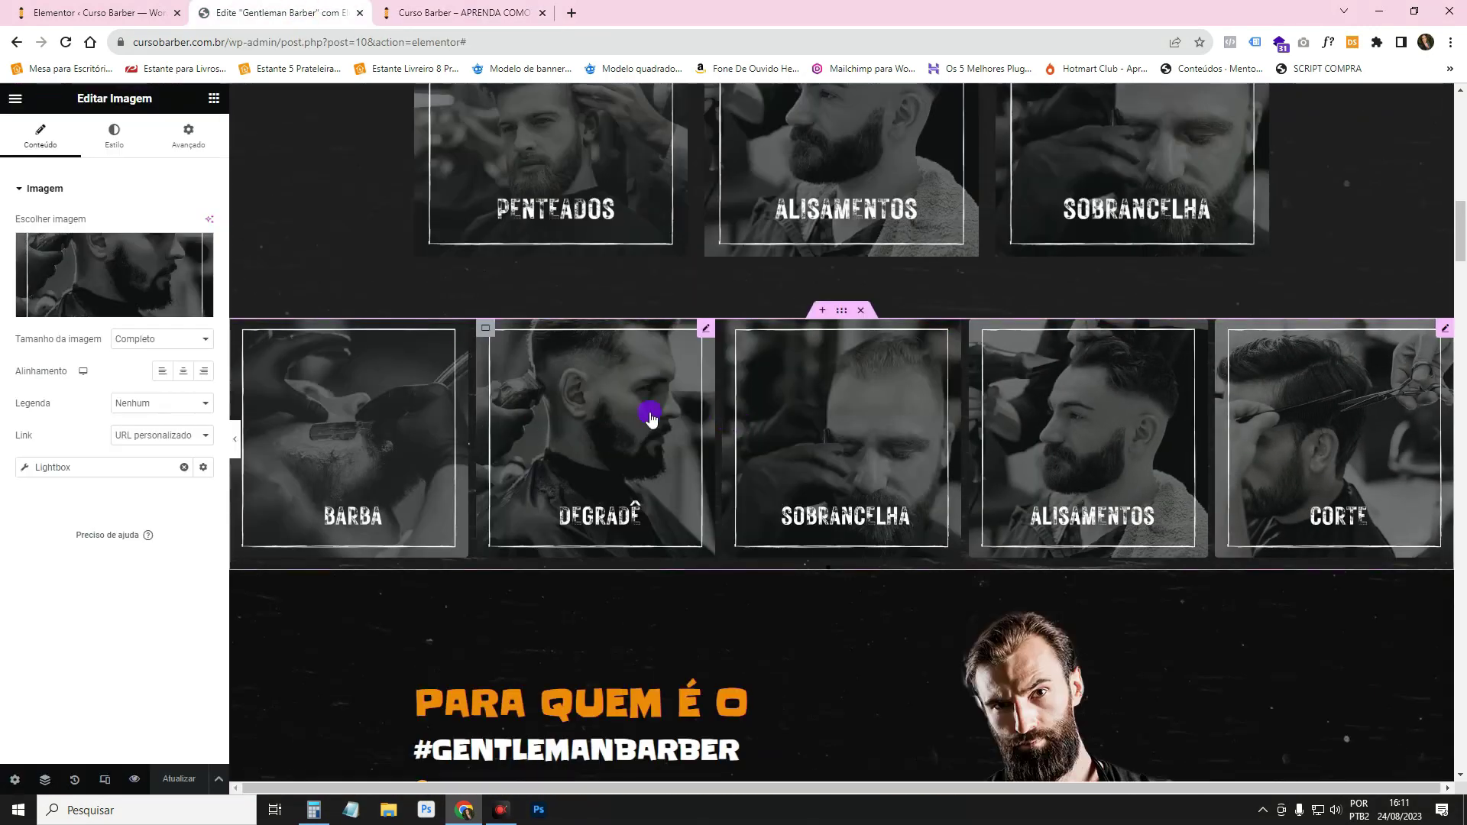
pyautogui.click(185, 468)
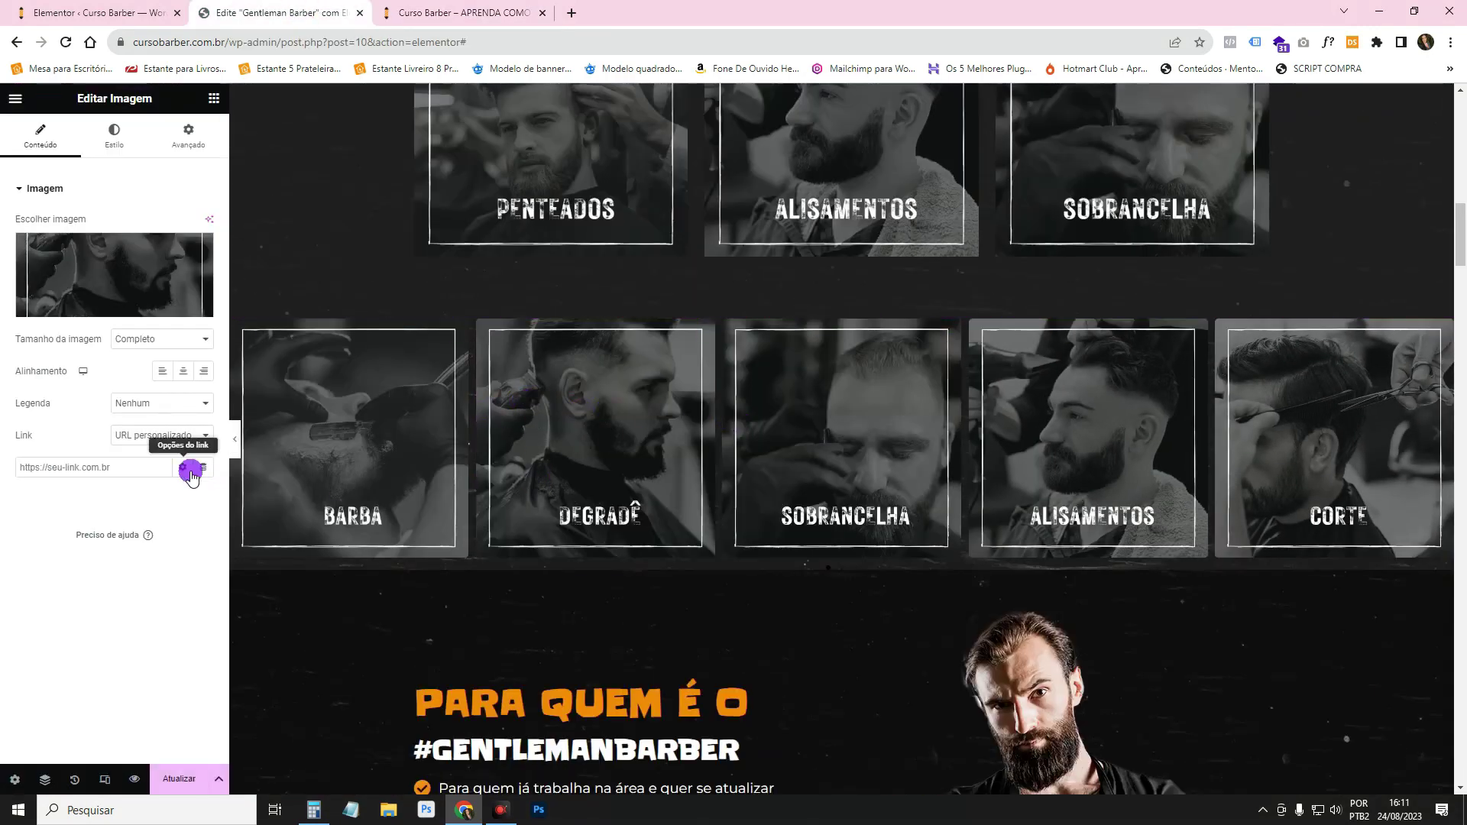
pyautogui.click(181, 437)
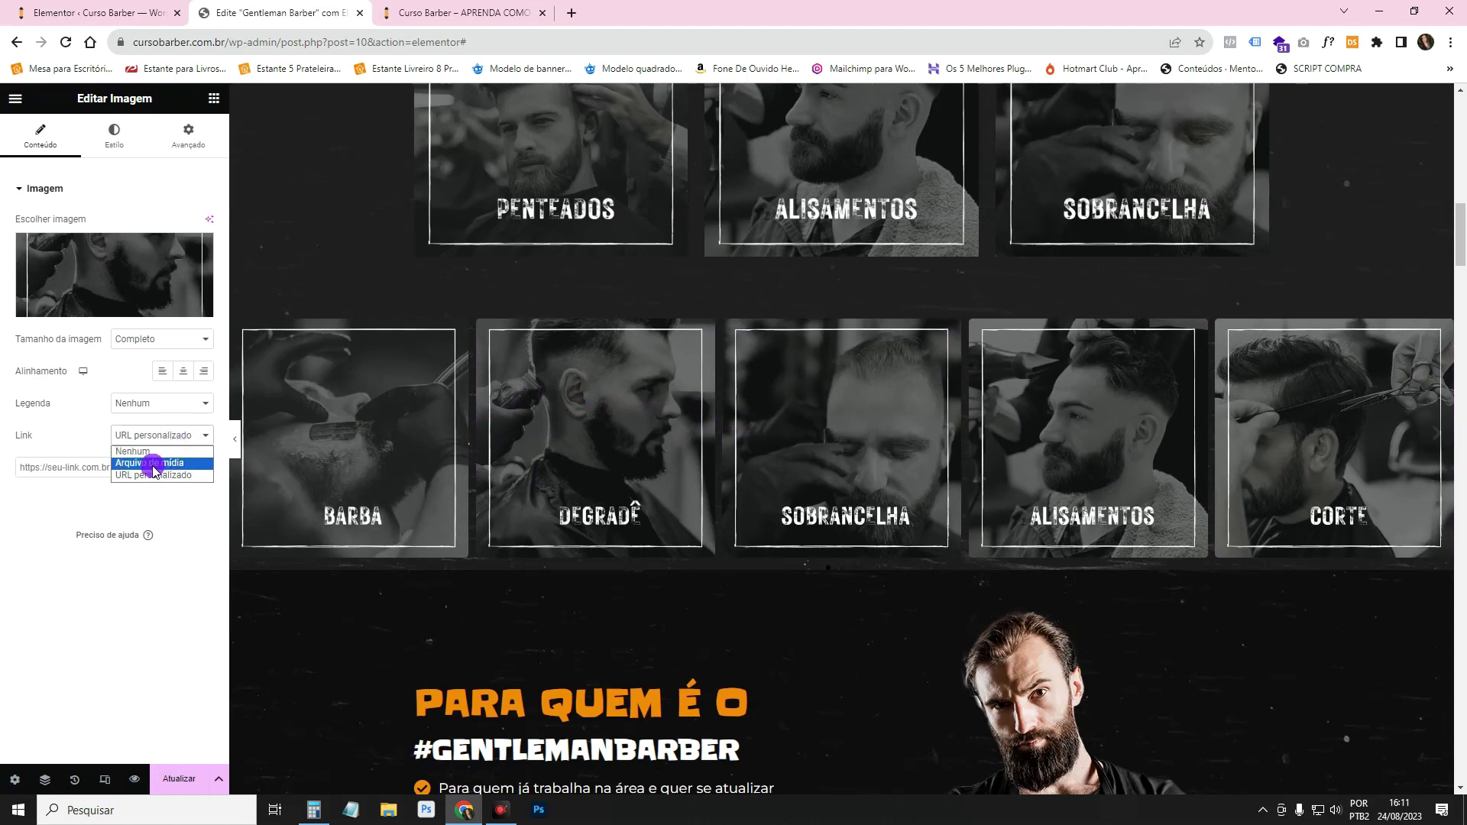
pyautogui.click(155, 464)
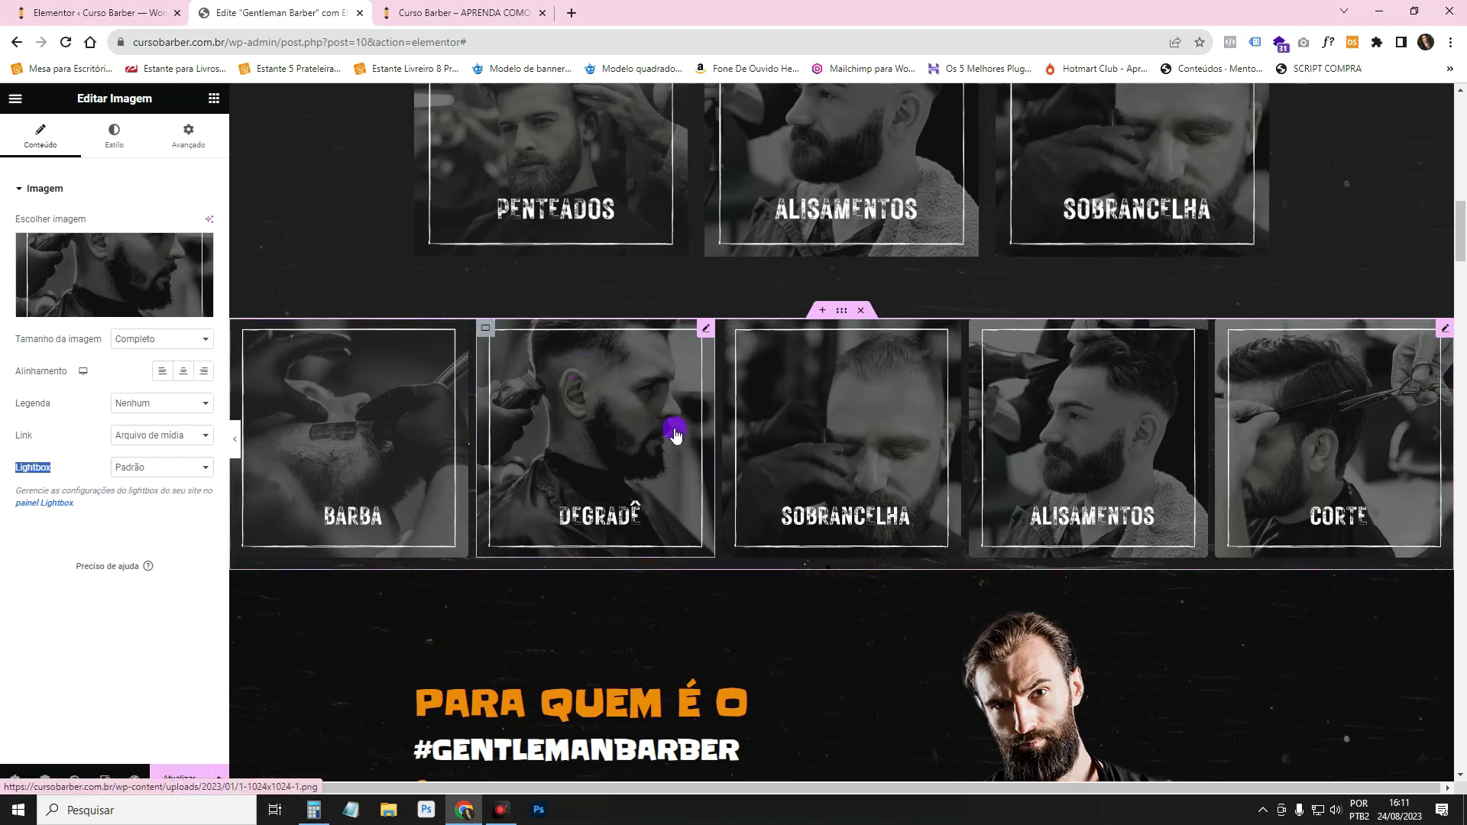
pyautogui.click(122, 467)
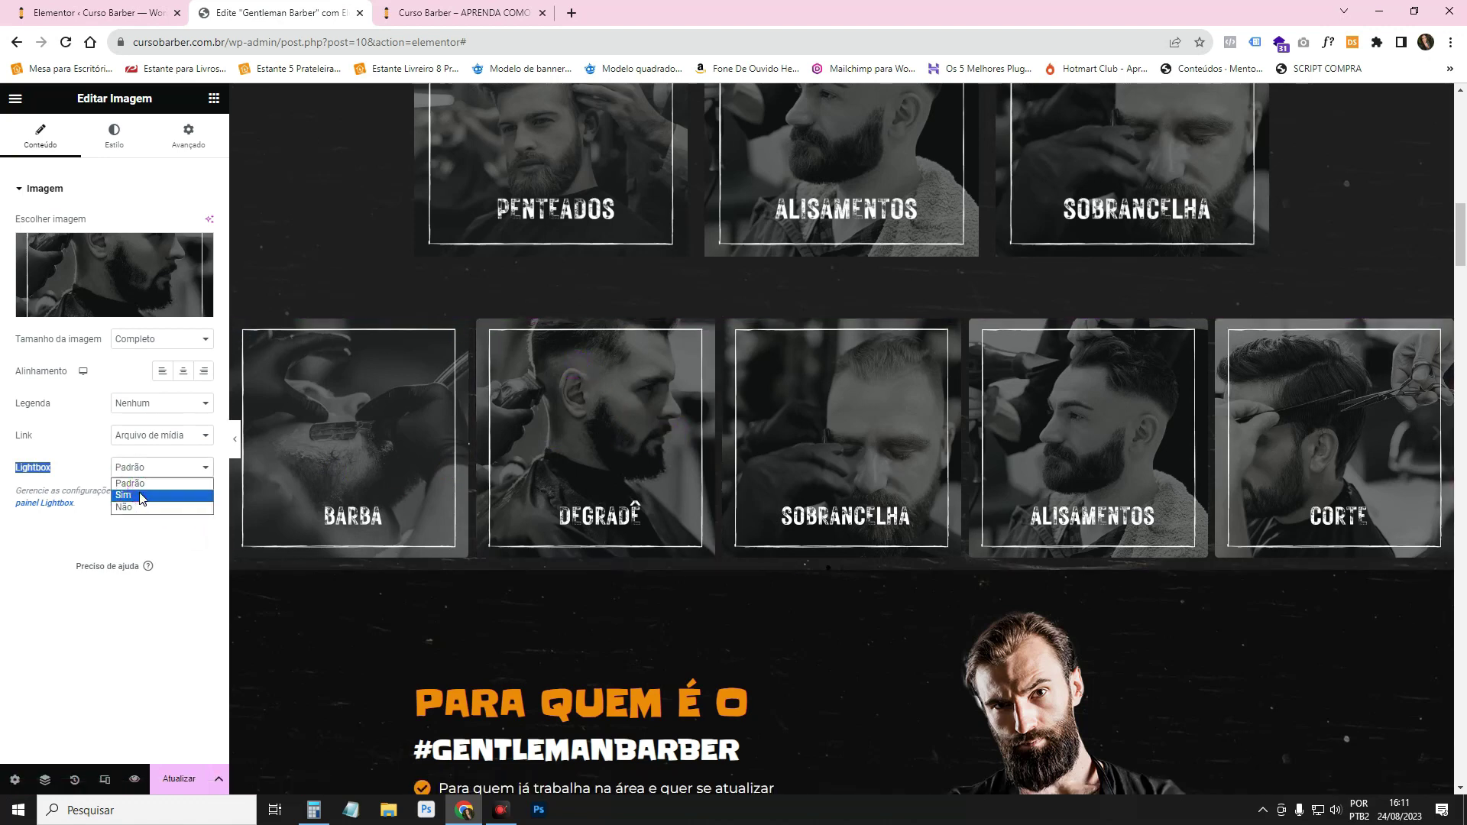
pyautogui.click(136, 493)
pyautogui.click(185, 764)
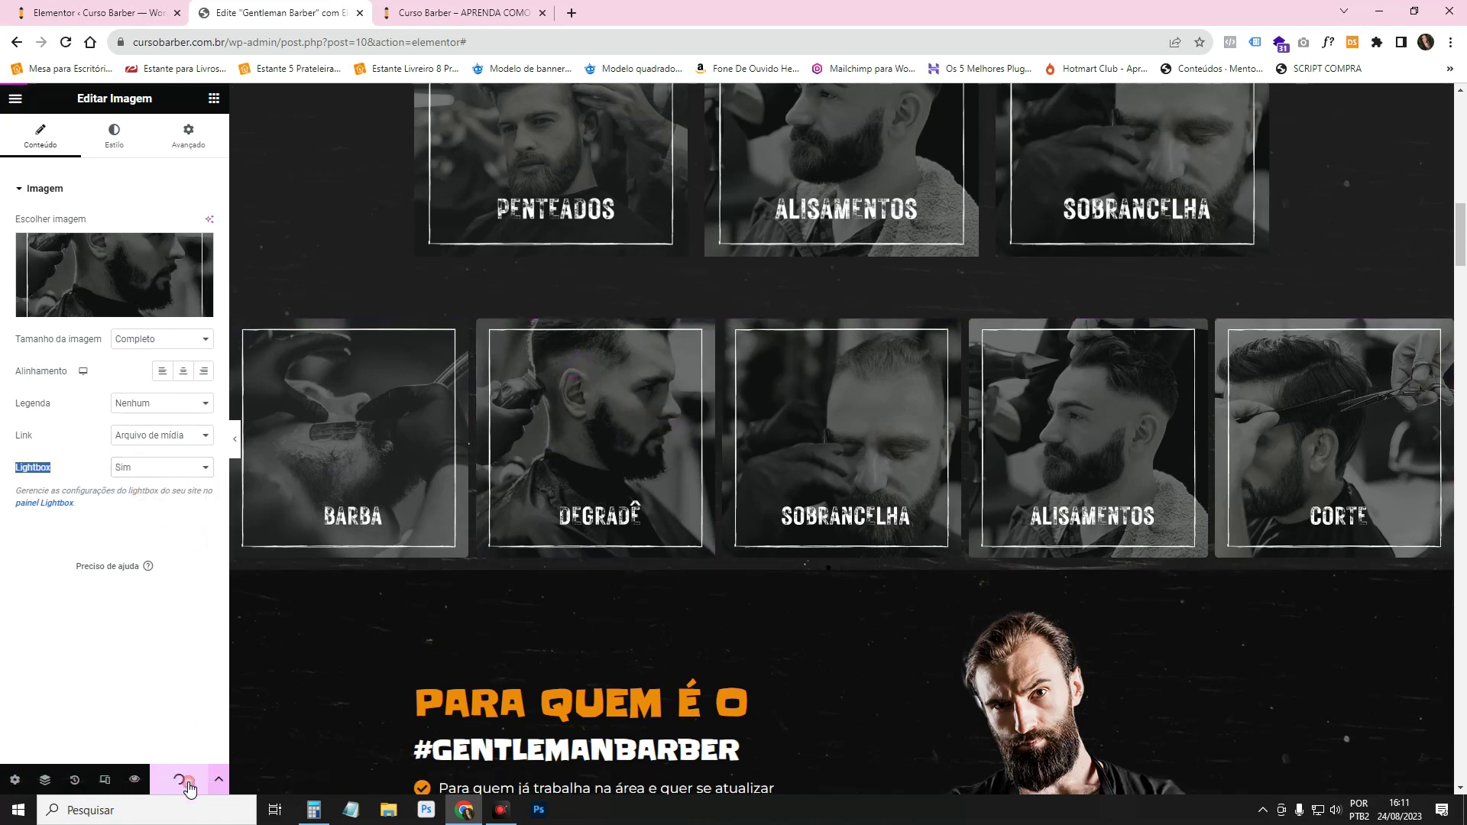
# - Reload the page preview, open the Degradê image in its lightbox and close it
pyautogui.click(463, 12)
pyautogui.click(66, 42)
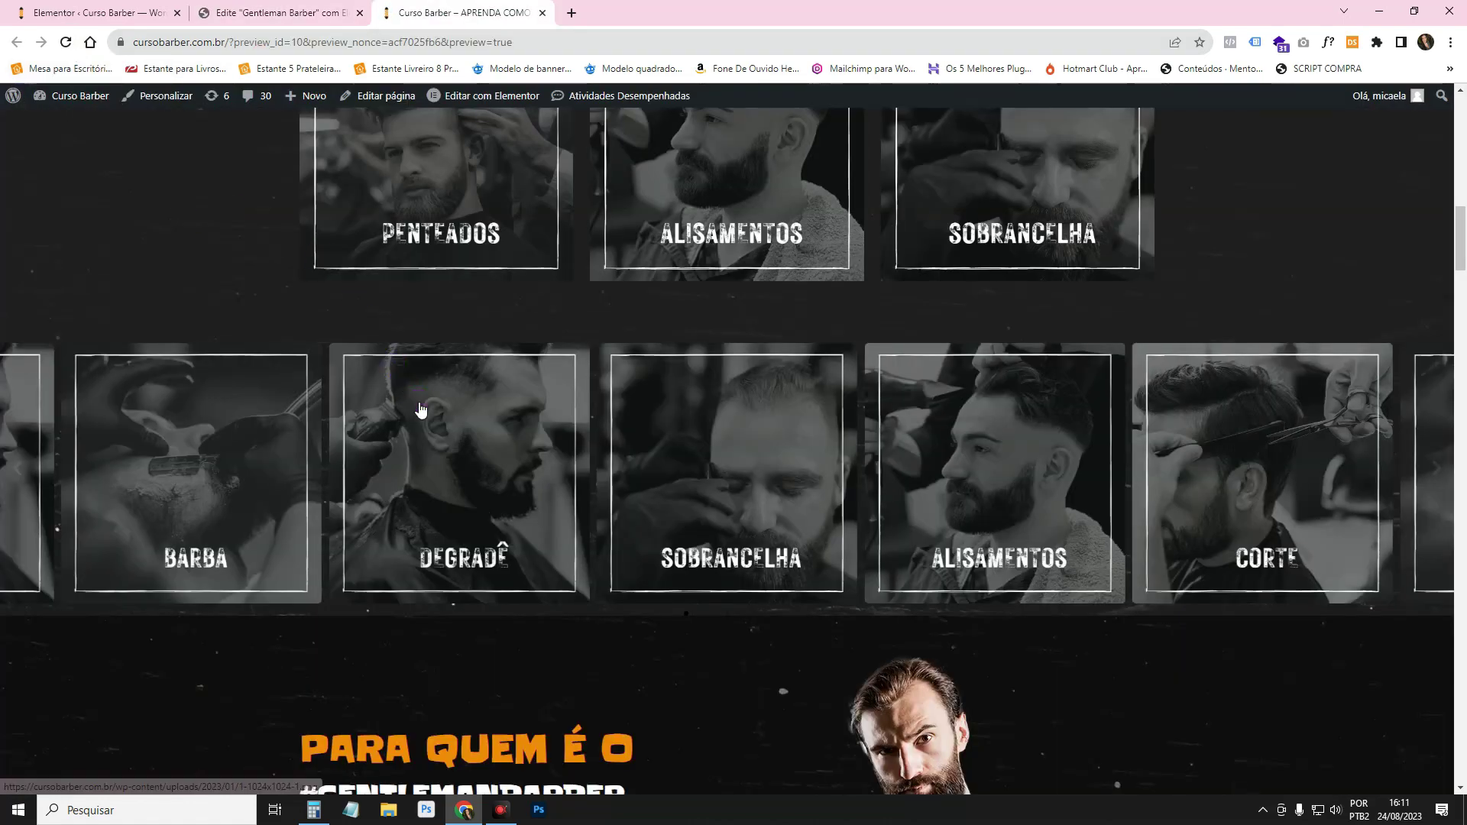
pyautogui.click(420, 404)
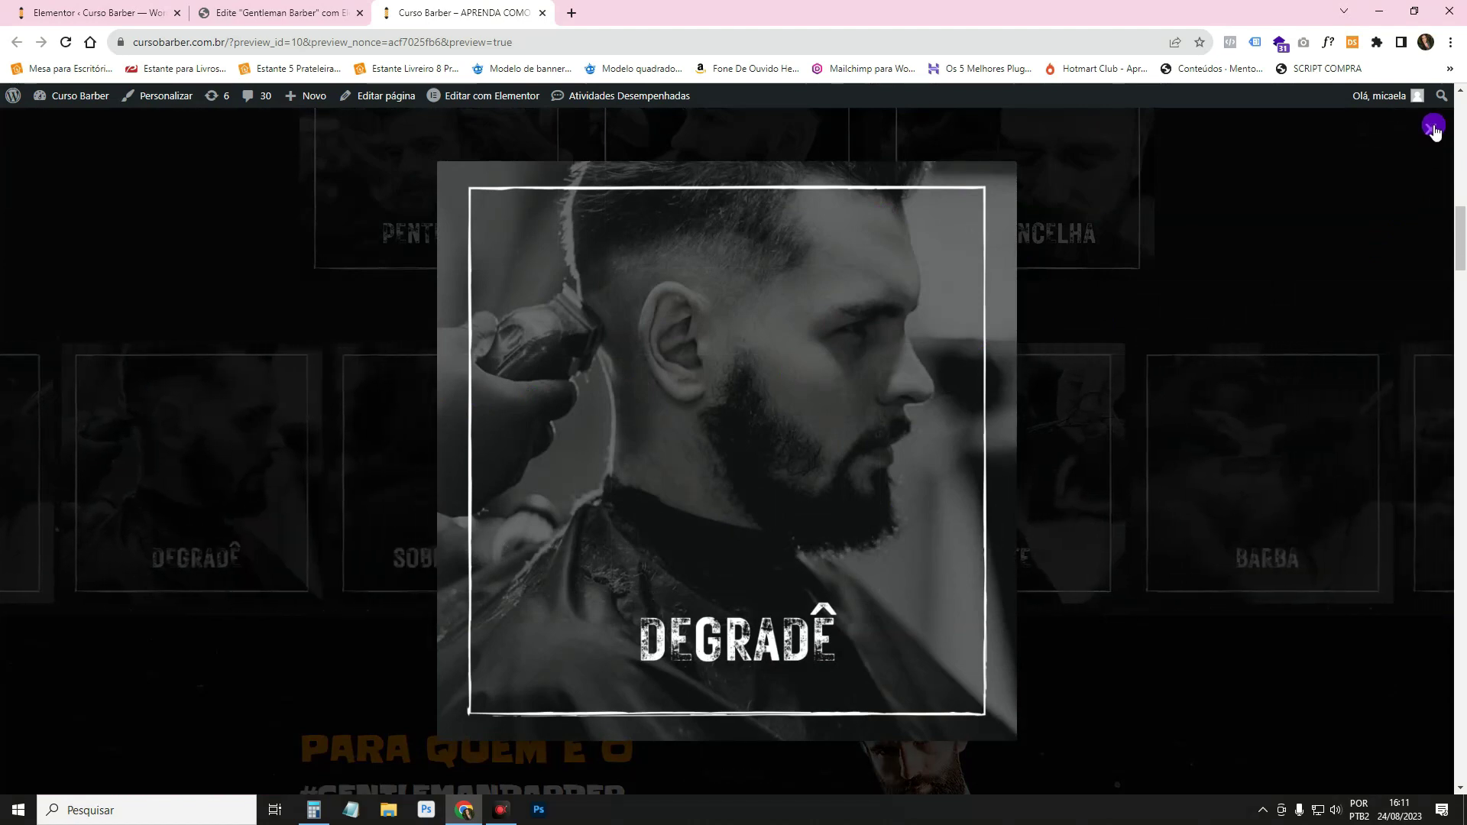
pyautogui.click(1432, 127)
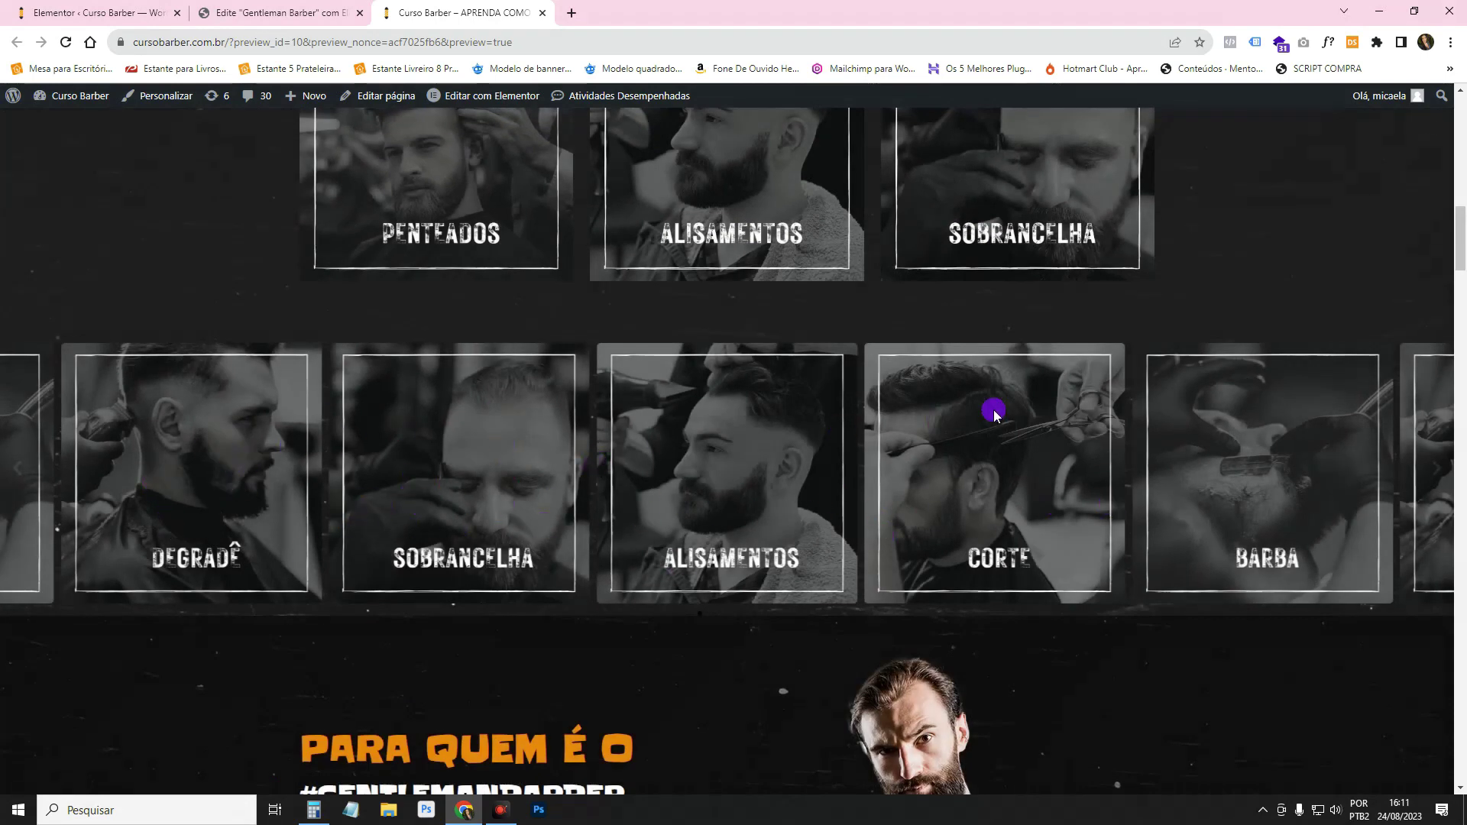
# - Enable Custom Position for the carousel's pagination dots, with horizontal orientation at the end and vertical orientation at the start
pyautogui.click(1431, 487)
pyautogui.click(277, 12)
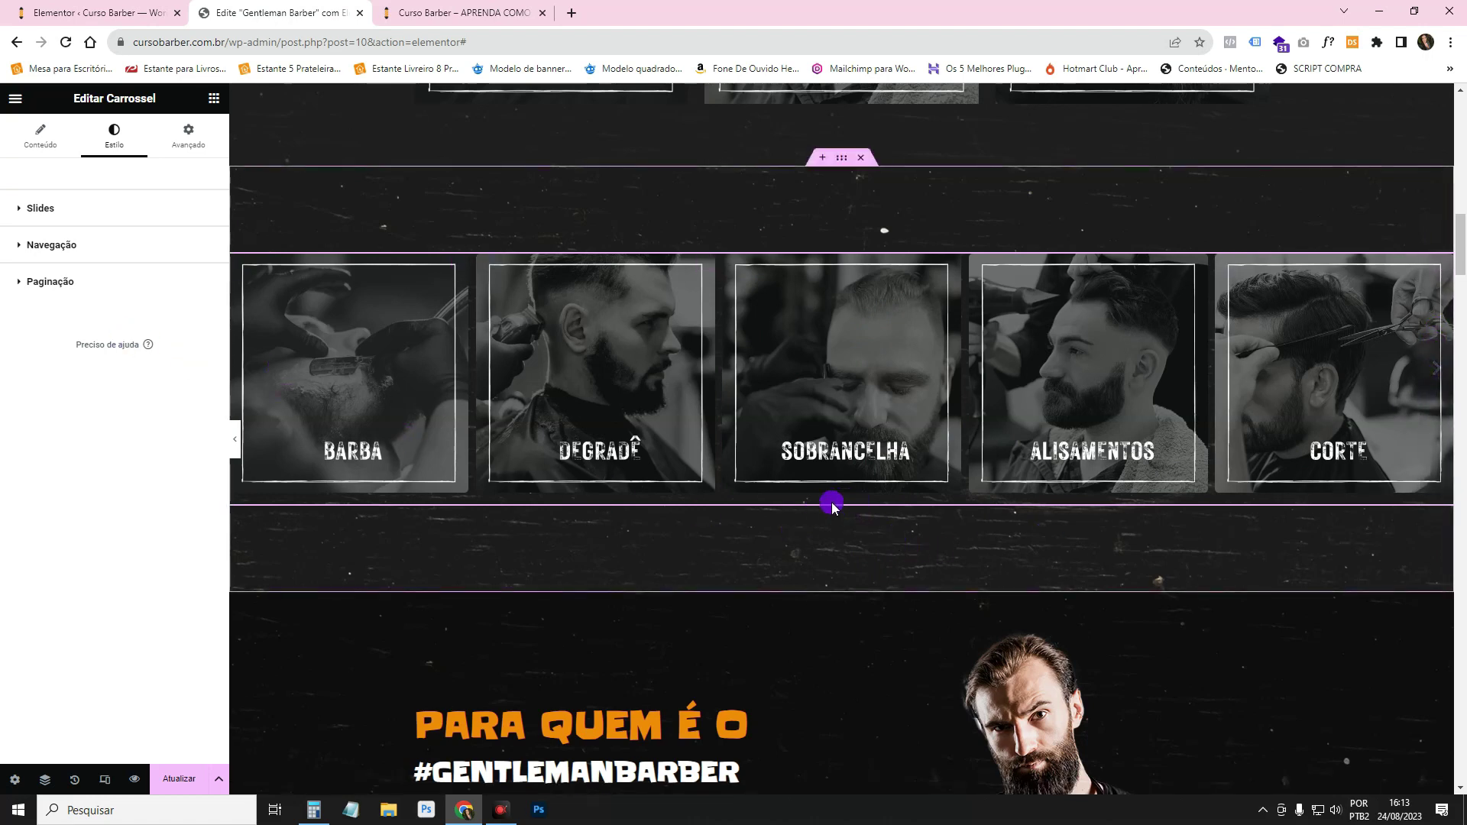
pyautogui.click(50, 282)
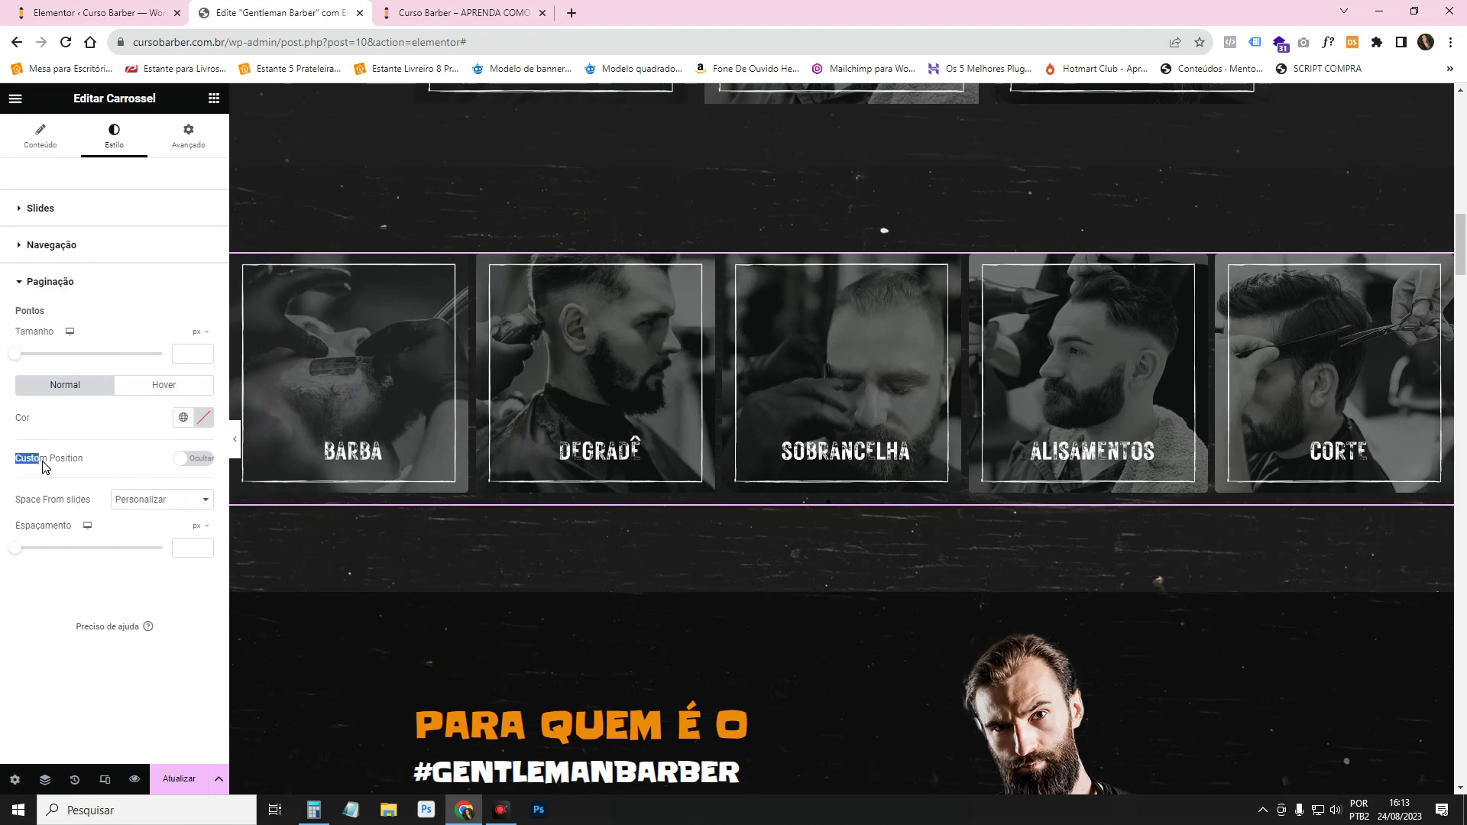
pyautogui.click(190, 460)
pyautogui.scroll(-2, 187, 489)
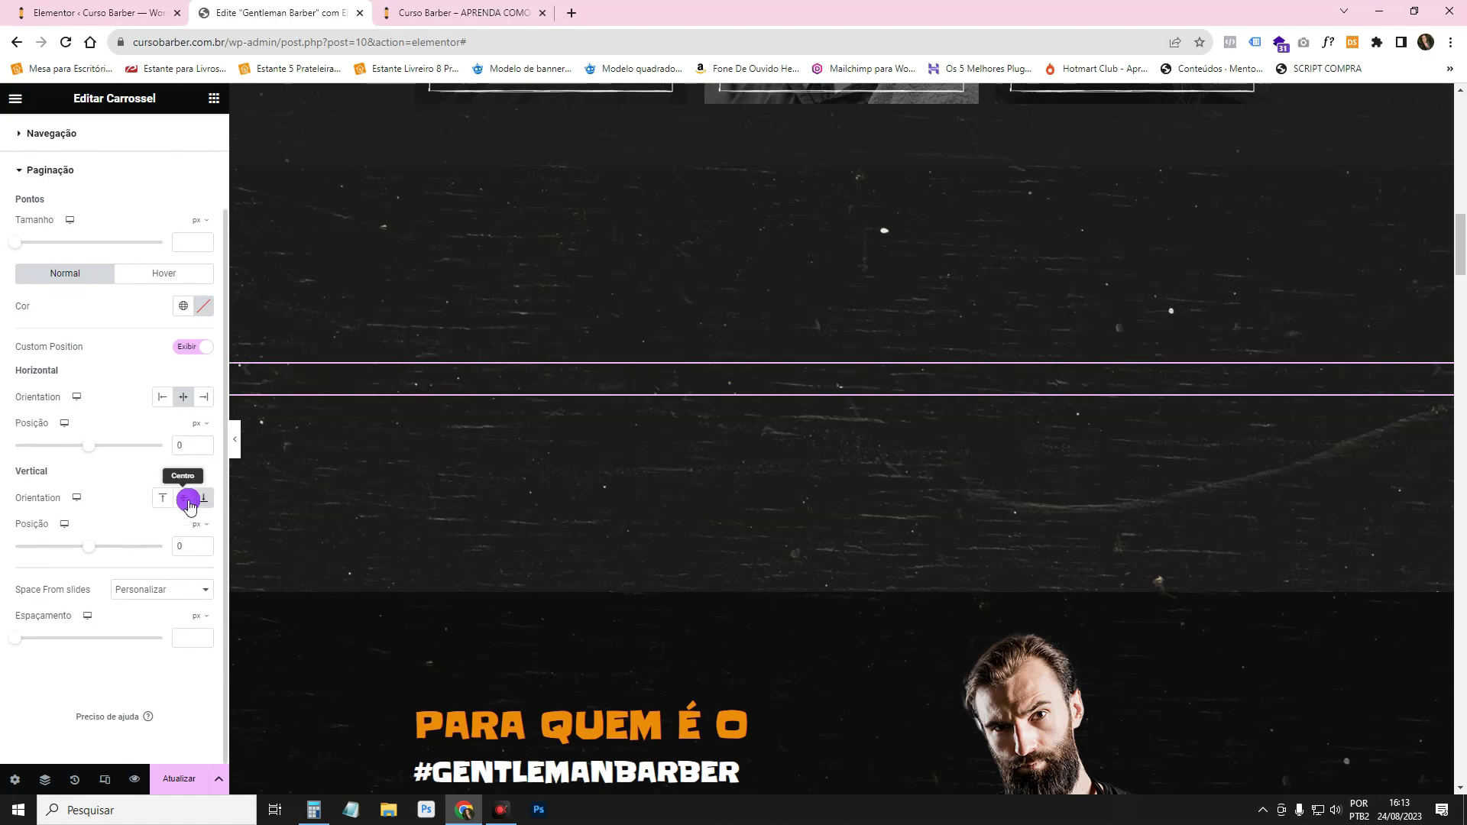
pyautogui.click(181, 512)
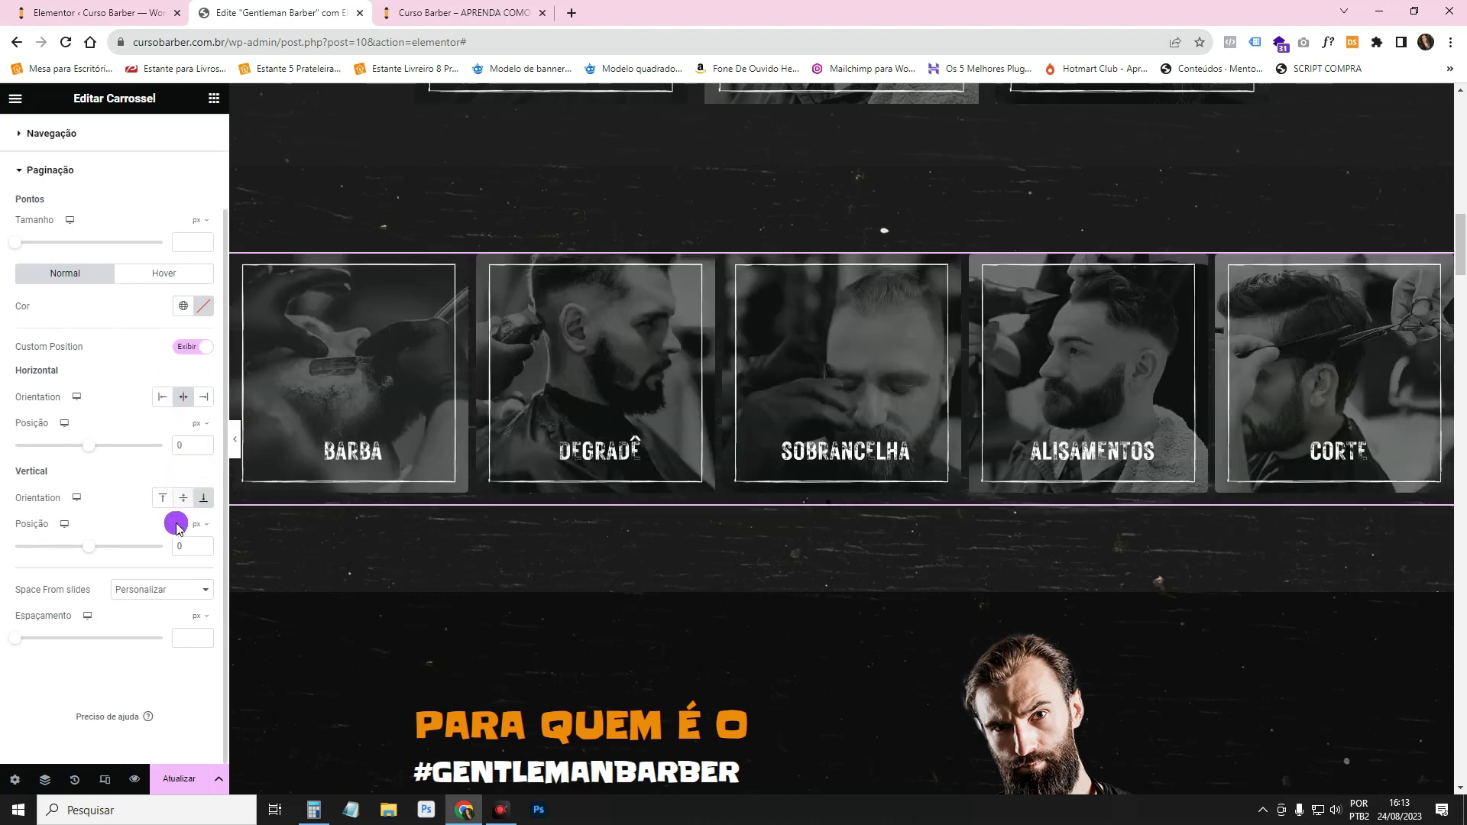
pyautogui.click(168, 498)
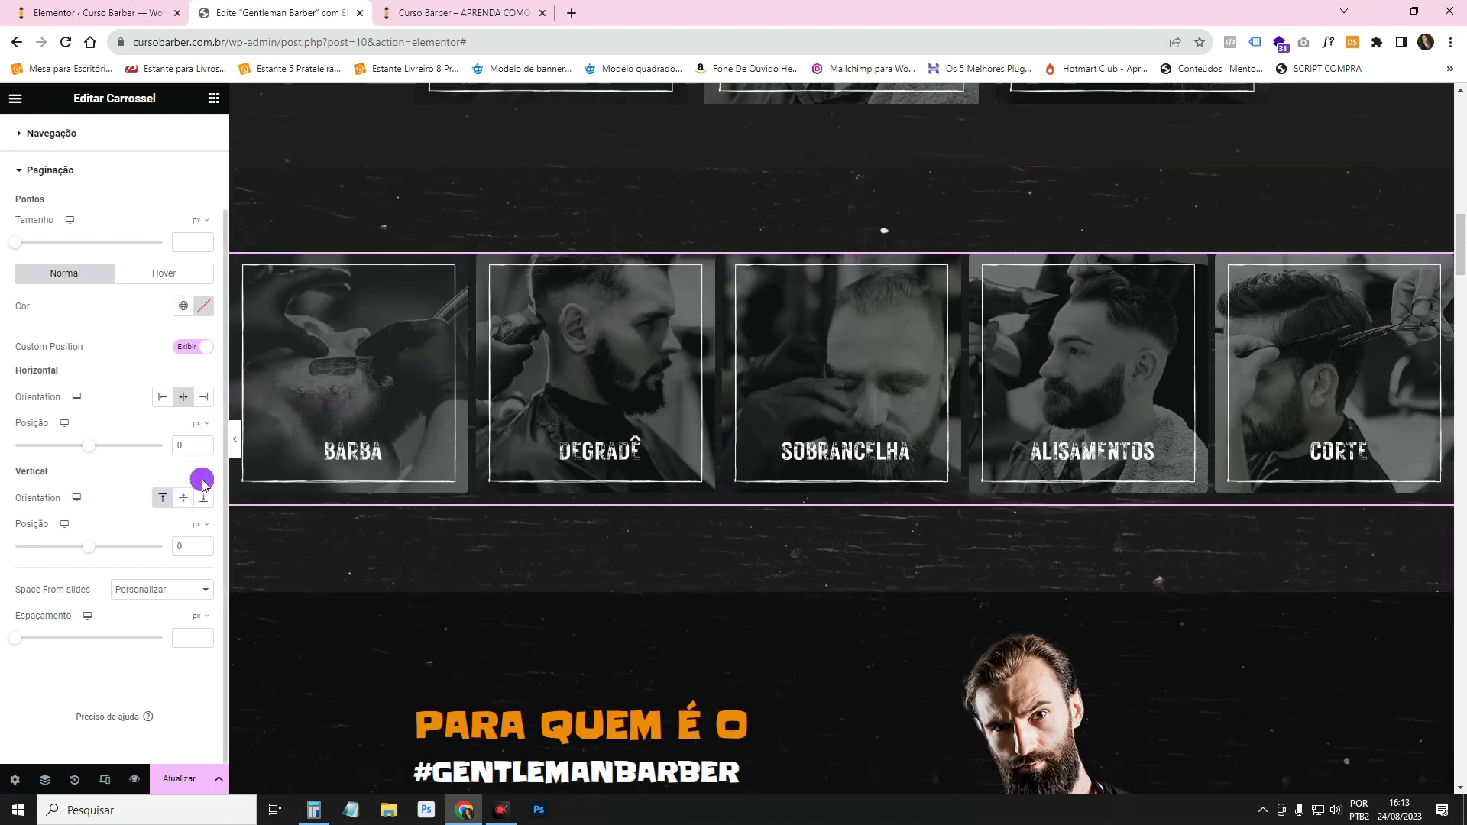
pyautogui.click(199, 397)
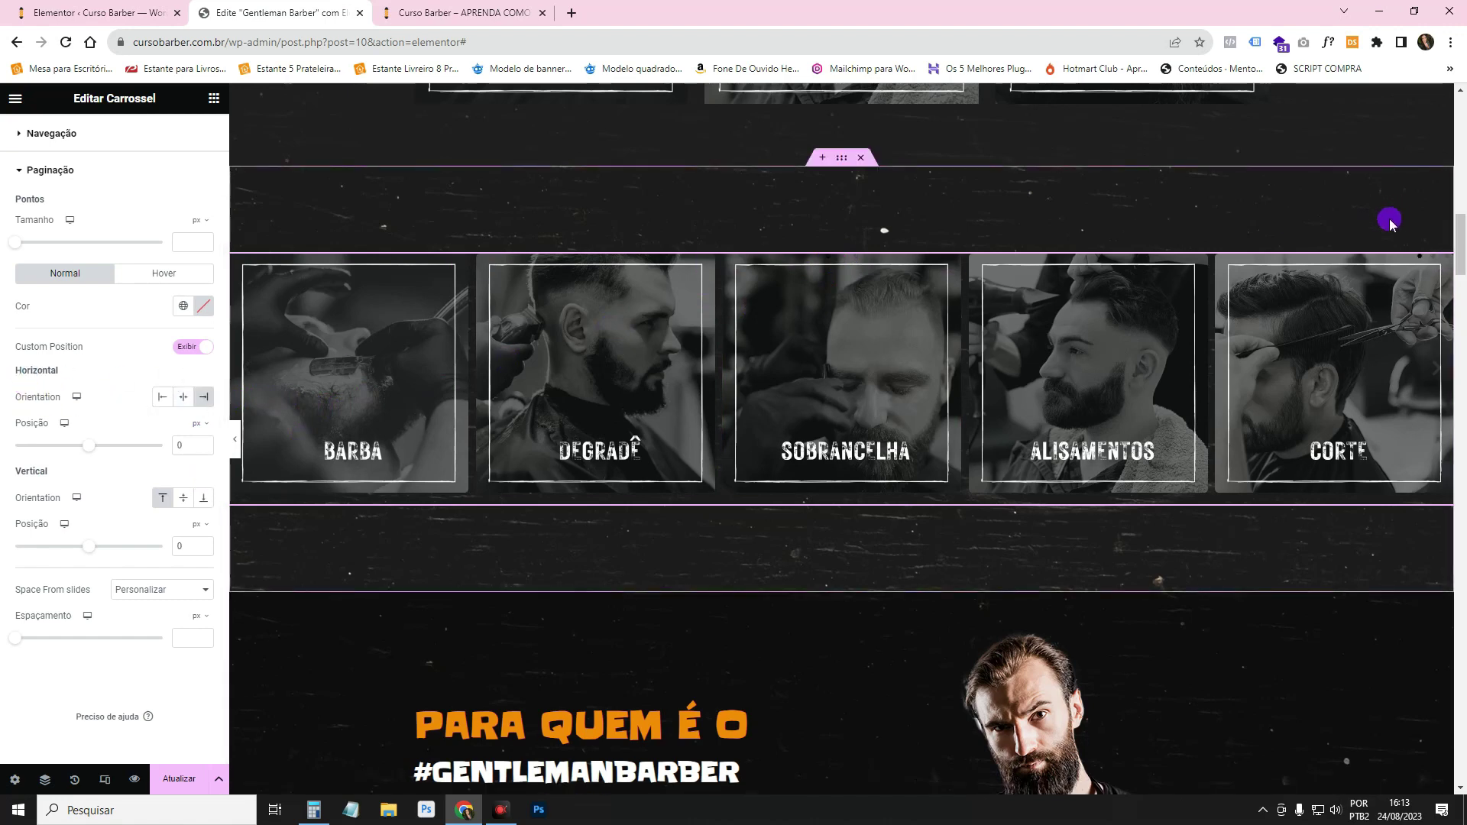
# - Color the carousel's pagination dots white (#FFFFFF) at a size of 10 px and update the page
pyautogui.click(203, 306)
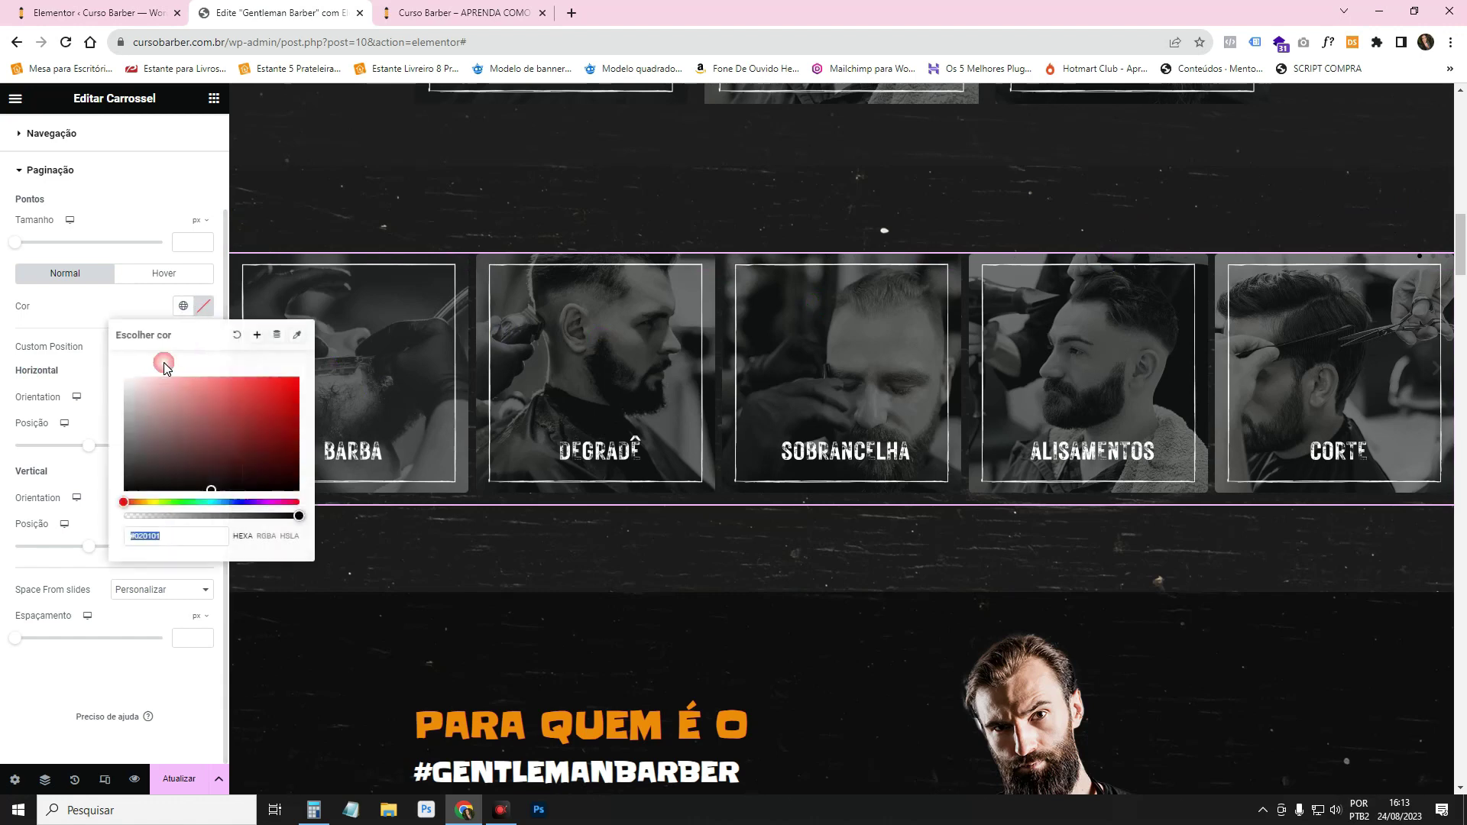
pyautogui.click(100, 370)
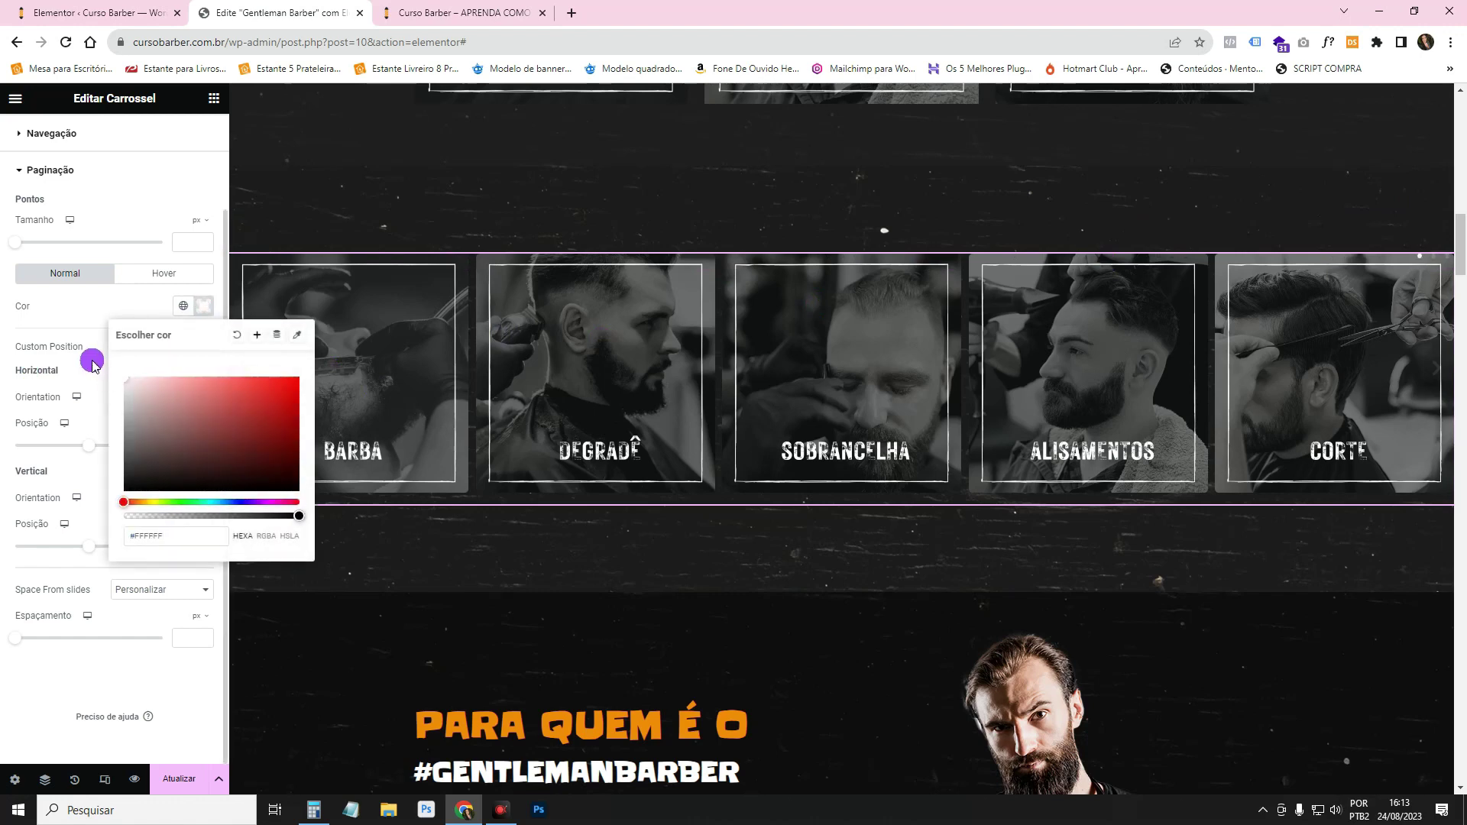
pyautogui.click(100, 443)
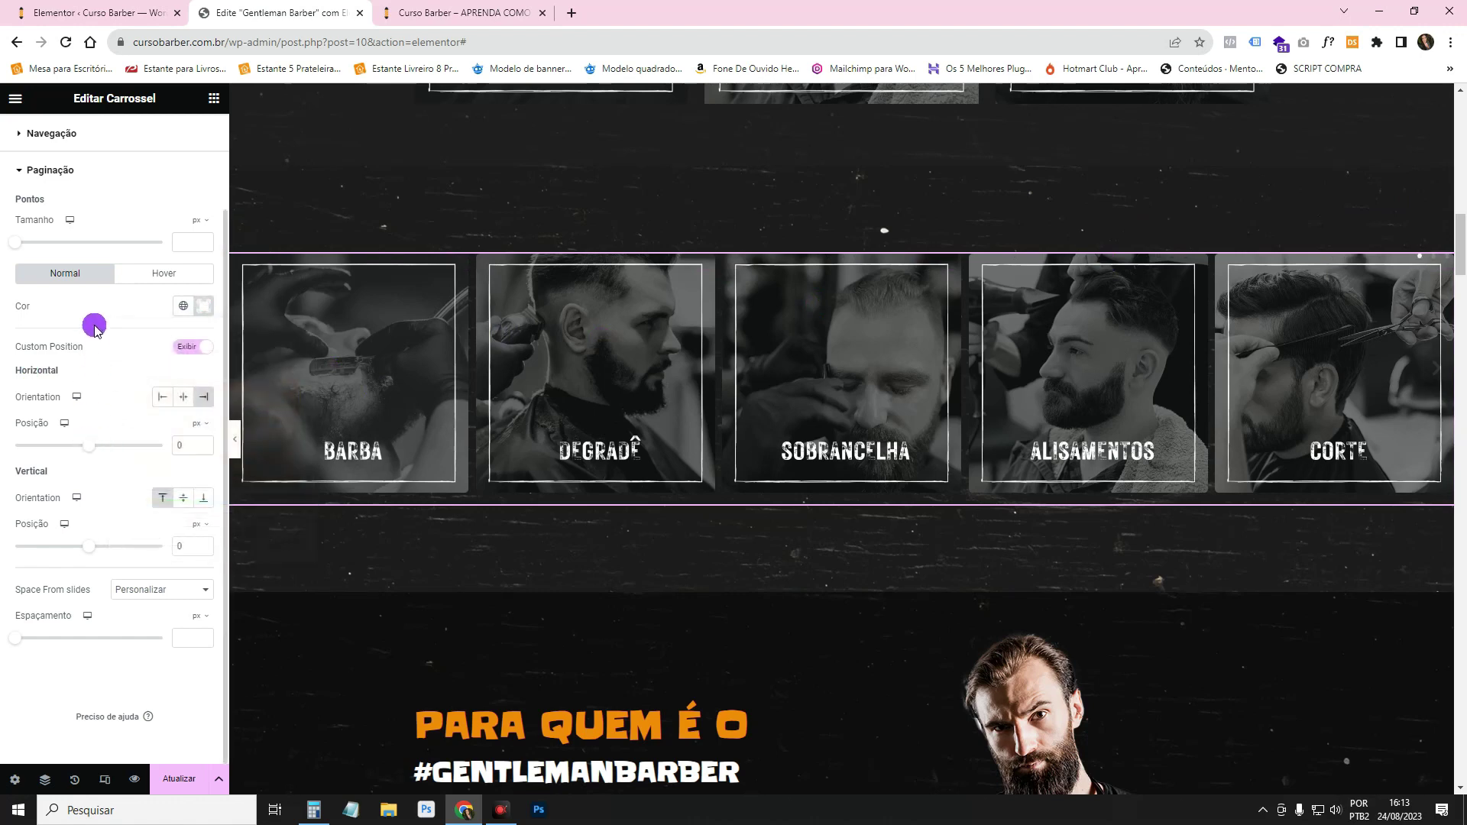
pyautogui.click(205, 240)
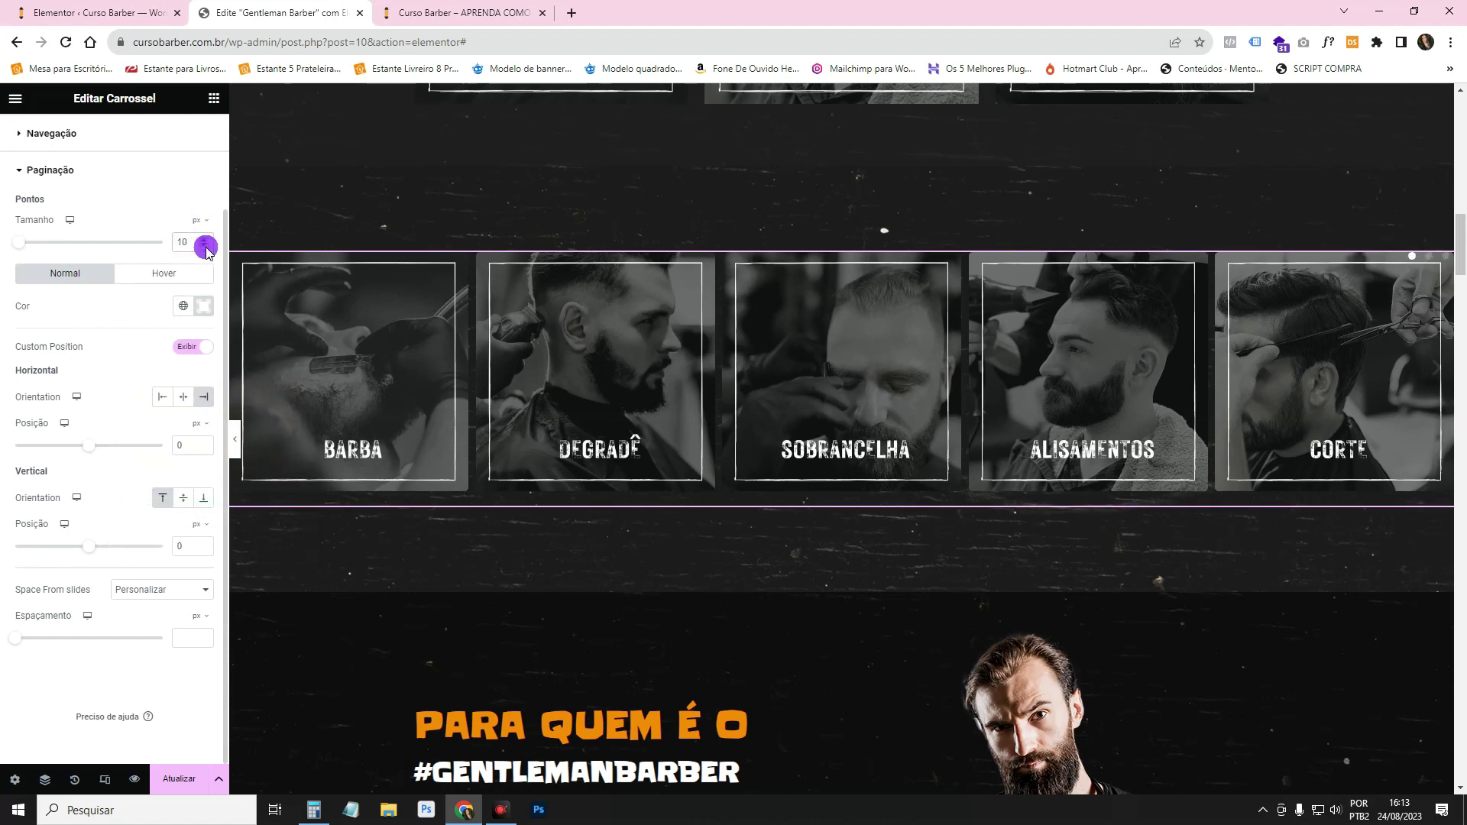
pyautogui.click(191, 778)
# - Reload the page preview and move through the carousel's slides using its pagination dots
pyautogui.hotkey('ctrl', 'Tab')
pyautogui.press('F5')
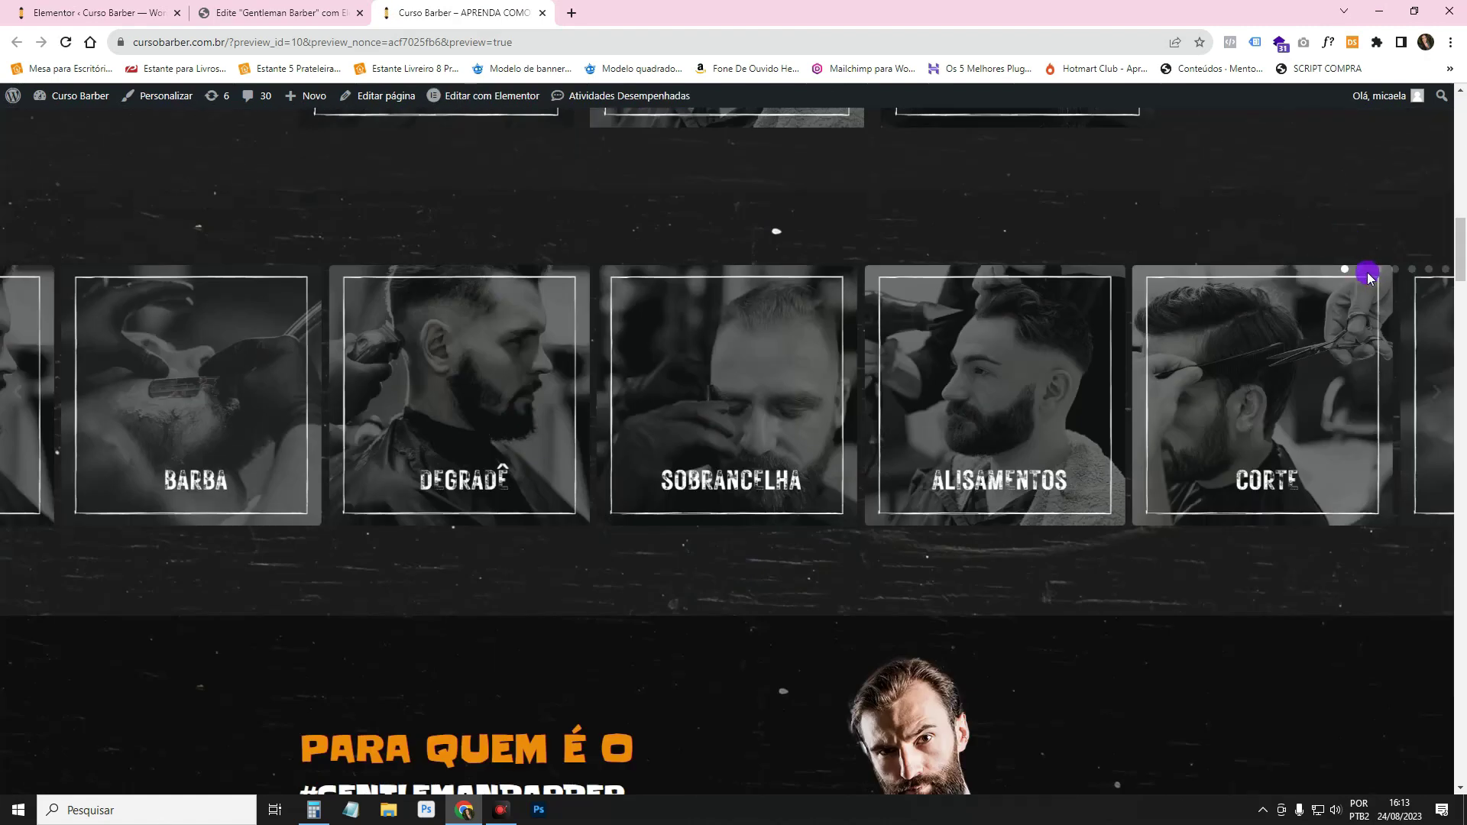
pyautogui.click(1365, 272)
pyautogui.click(1375, 272)
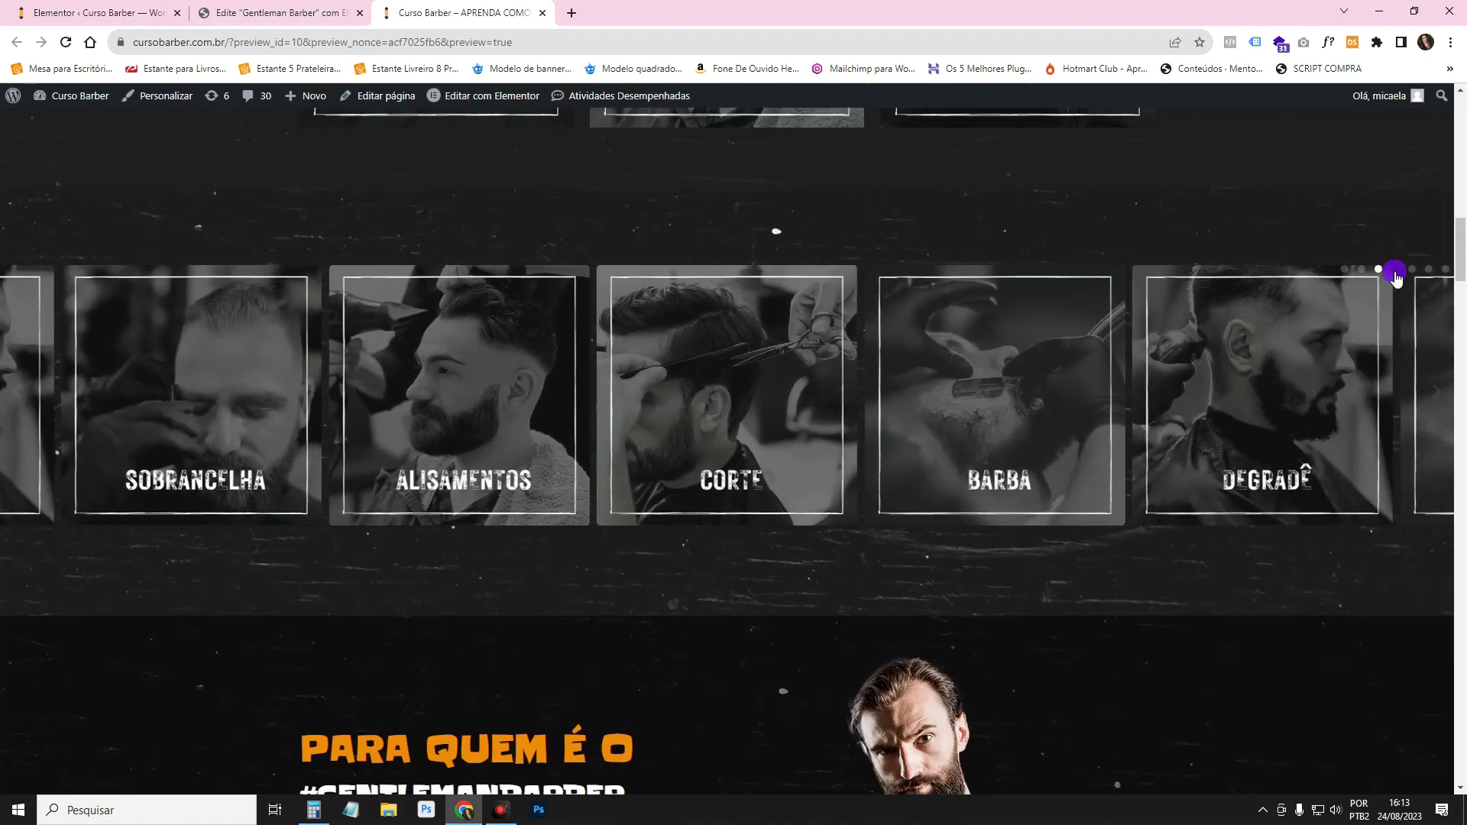
pyautogui.click(1395, 272)
pyautogui.click(1411, 272)
pyautogui.click(1428, 272)
pyautogui.click(1445, 272)
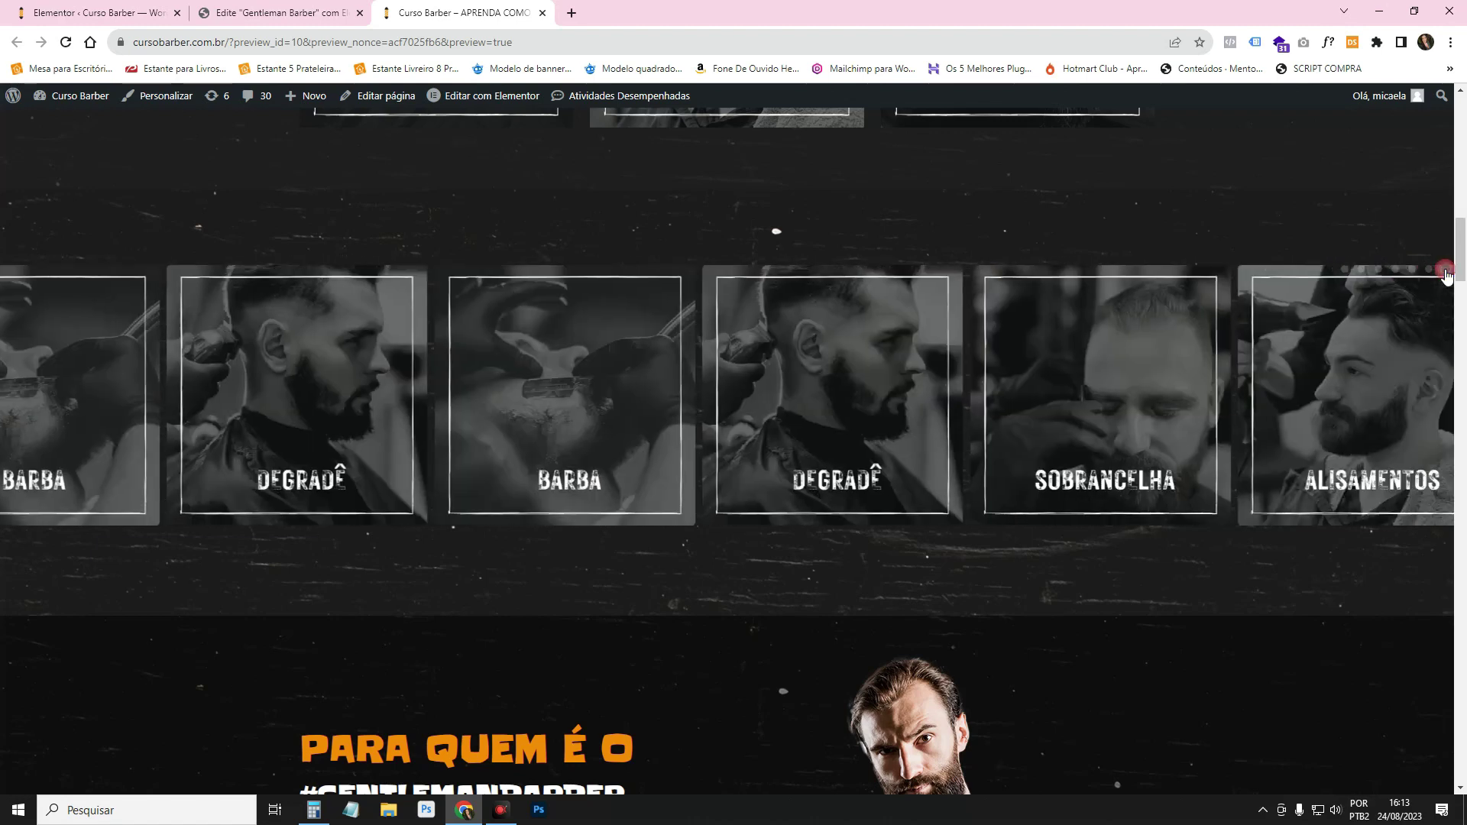
# - In the carousel's Navegação content settings, set the Next Arrow's horizontal orientation to Início, keeping the Previous Arrow vertically centered
pyautogui.click(308, 11)
pyautogui.scroll(2, 57, 385)
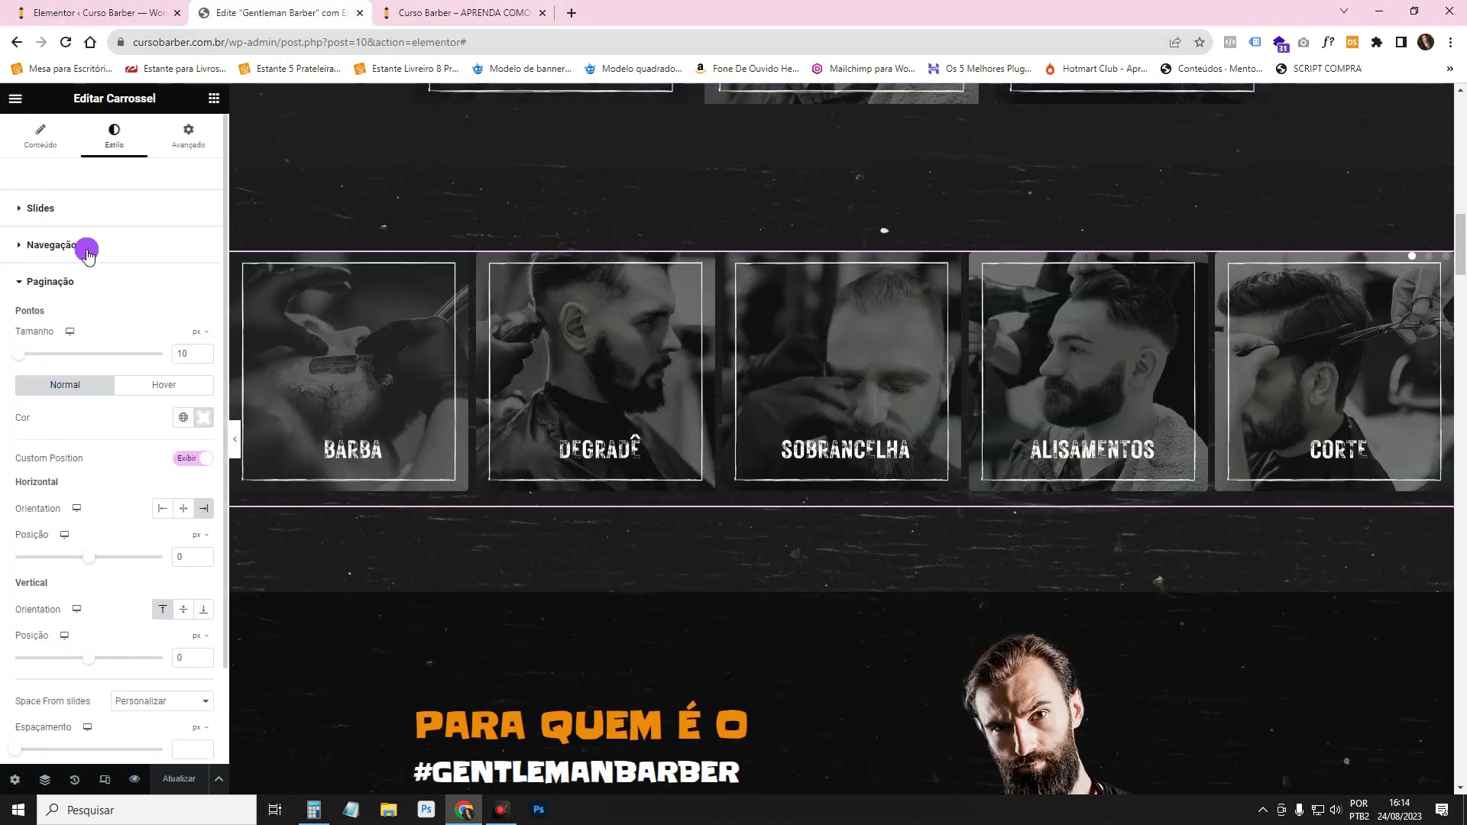
pyautogui.click(74, 284)
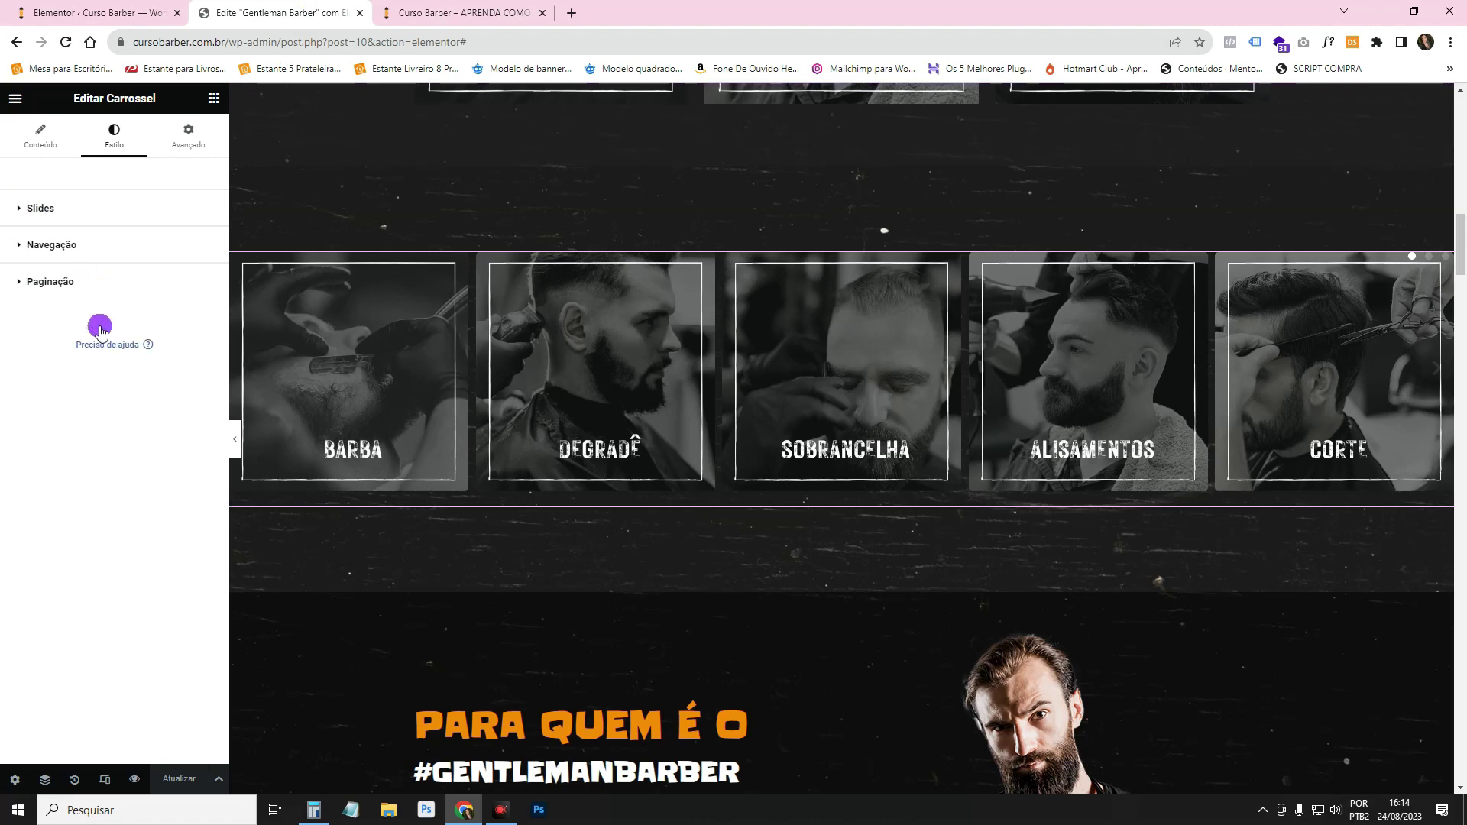
pyautogui.click(51, 244)
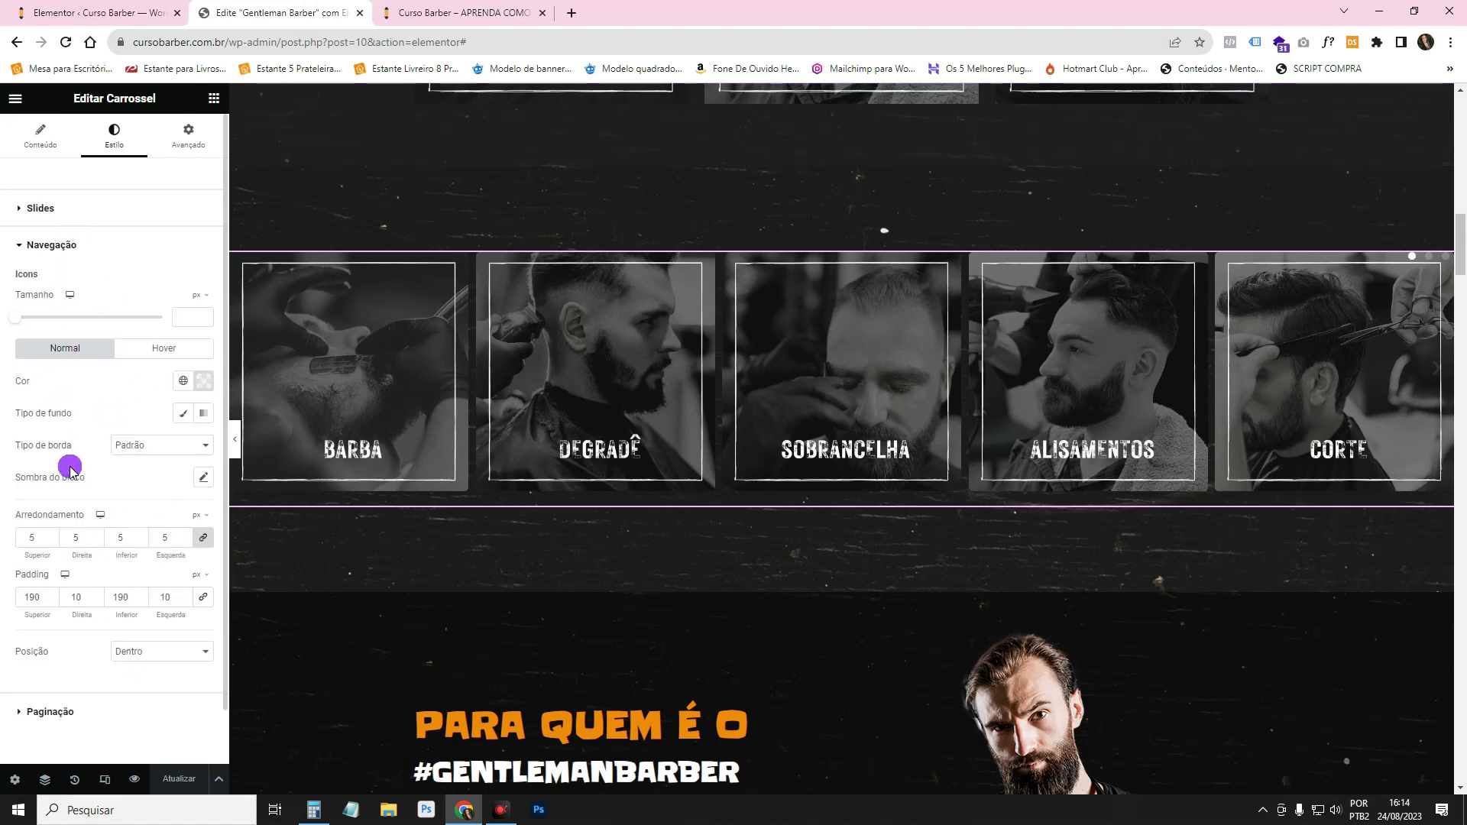
pyautogui.click(47, 140)
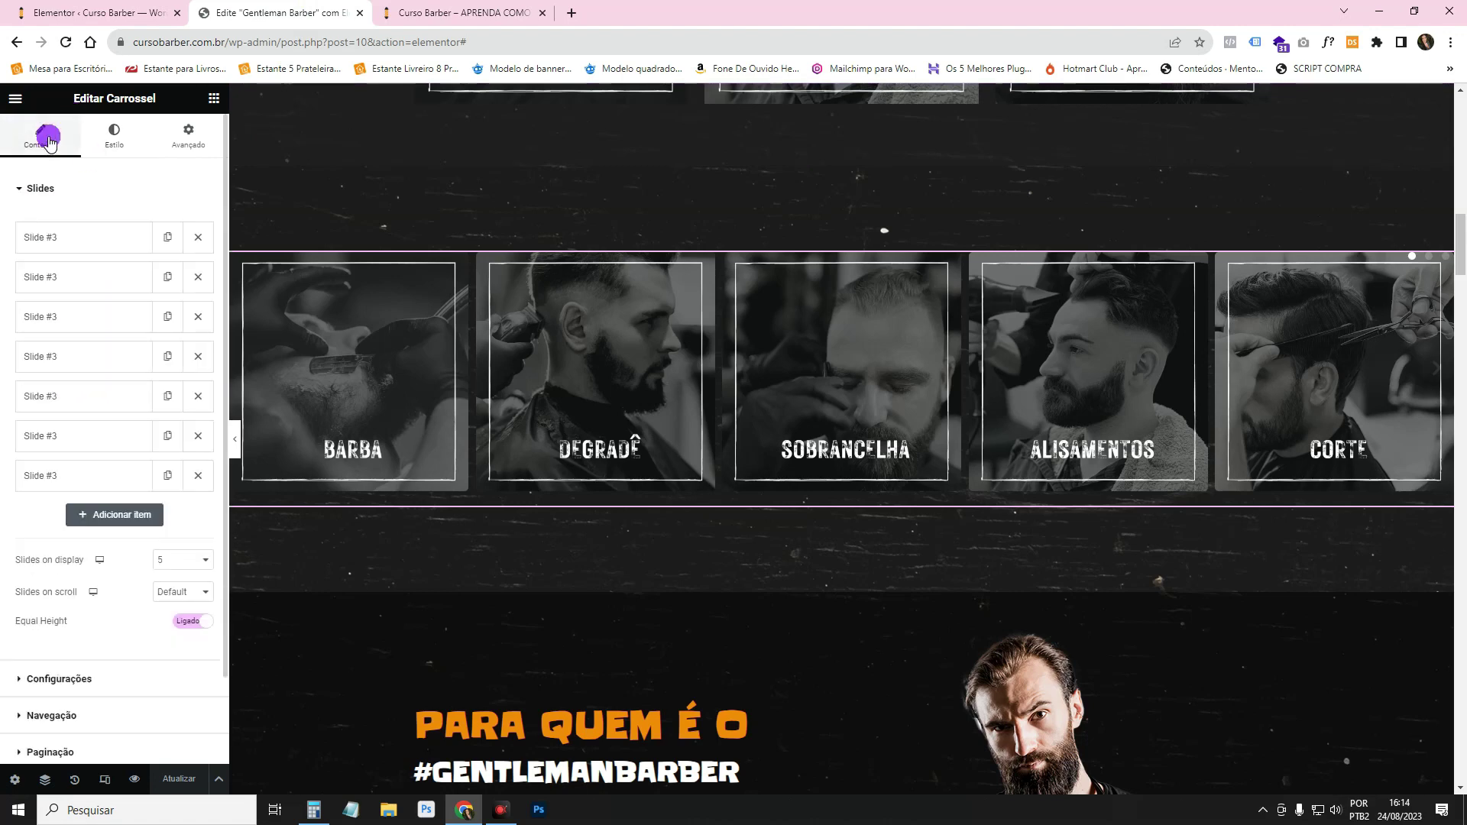
pyautogui.scroll(-2, 88, 382)
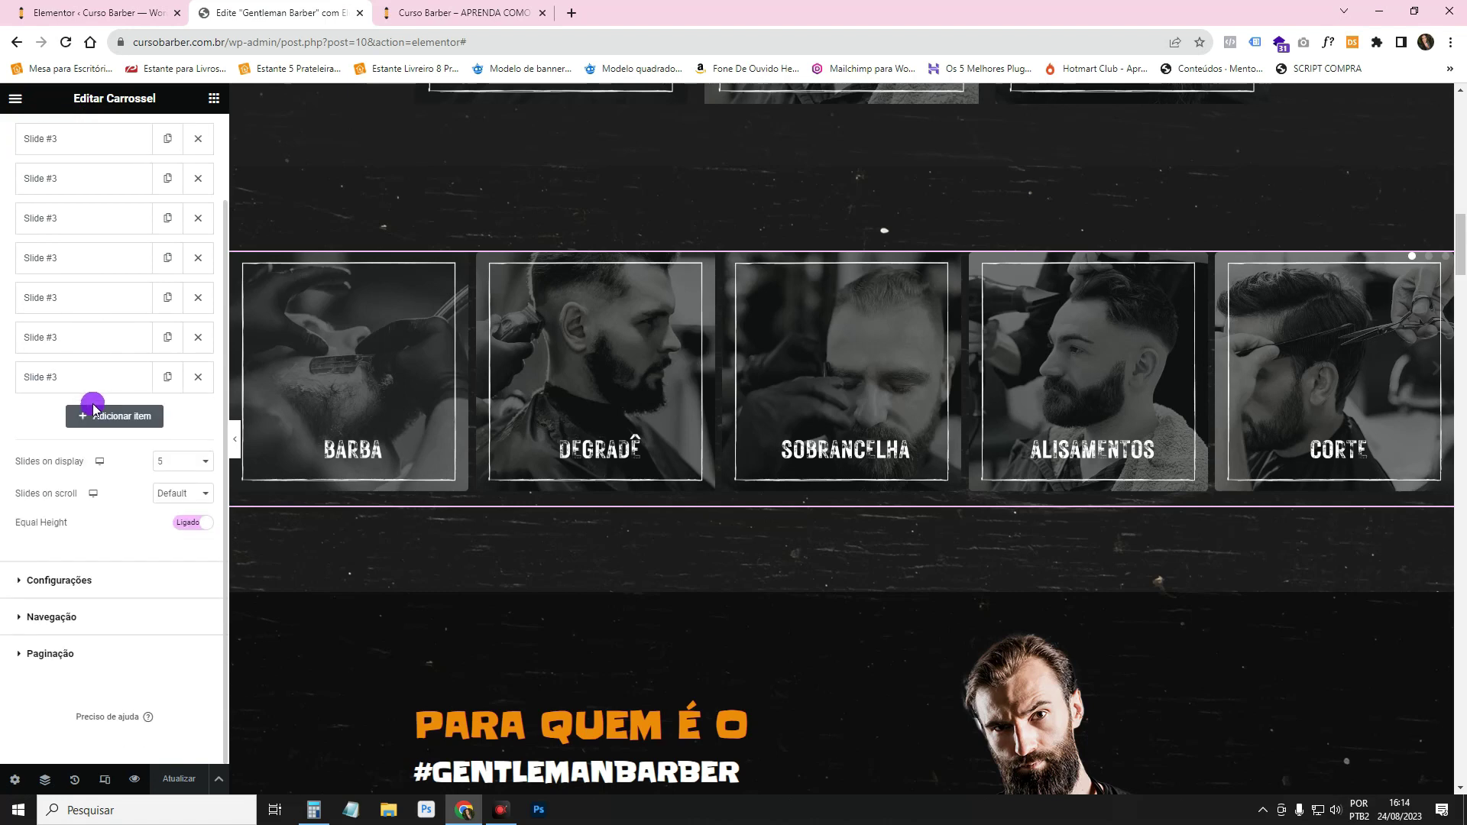
pyautogui.click(100, 624)
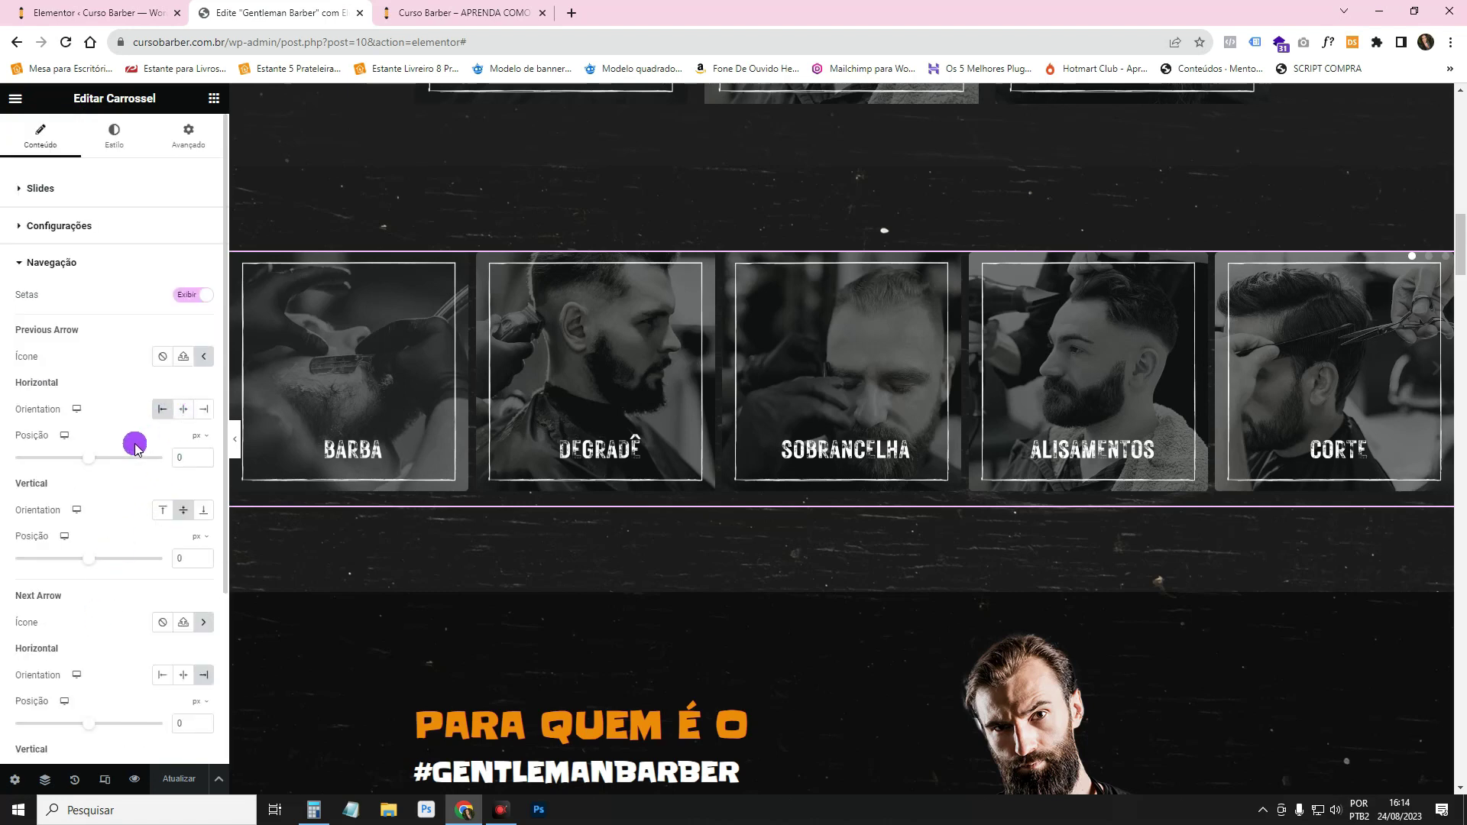
pyautogui.scroll(-1, 136, 448)
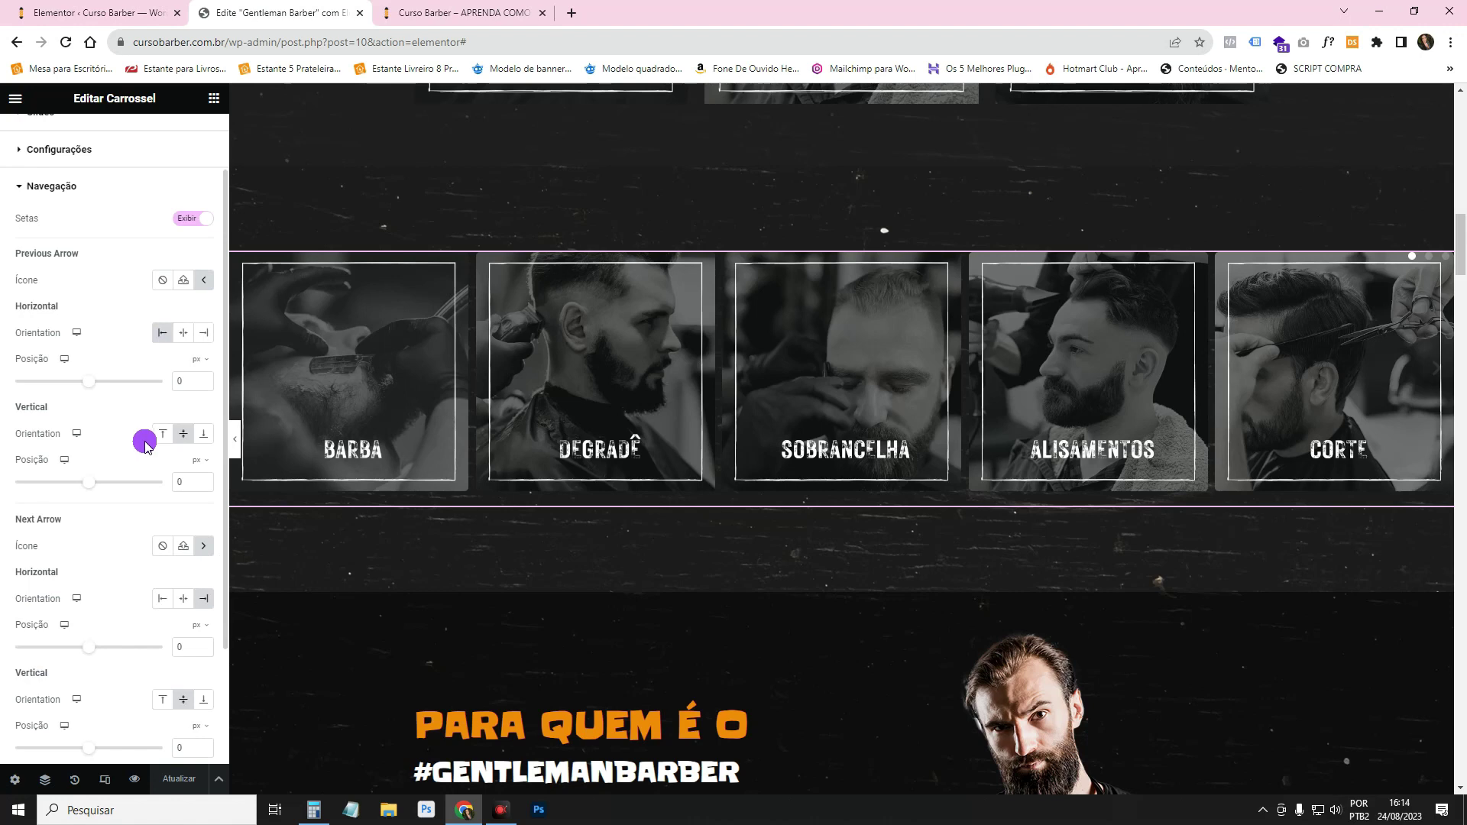
pyautogui.click(160, 436)
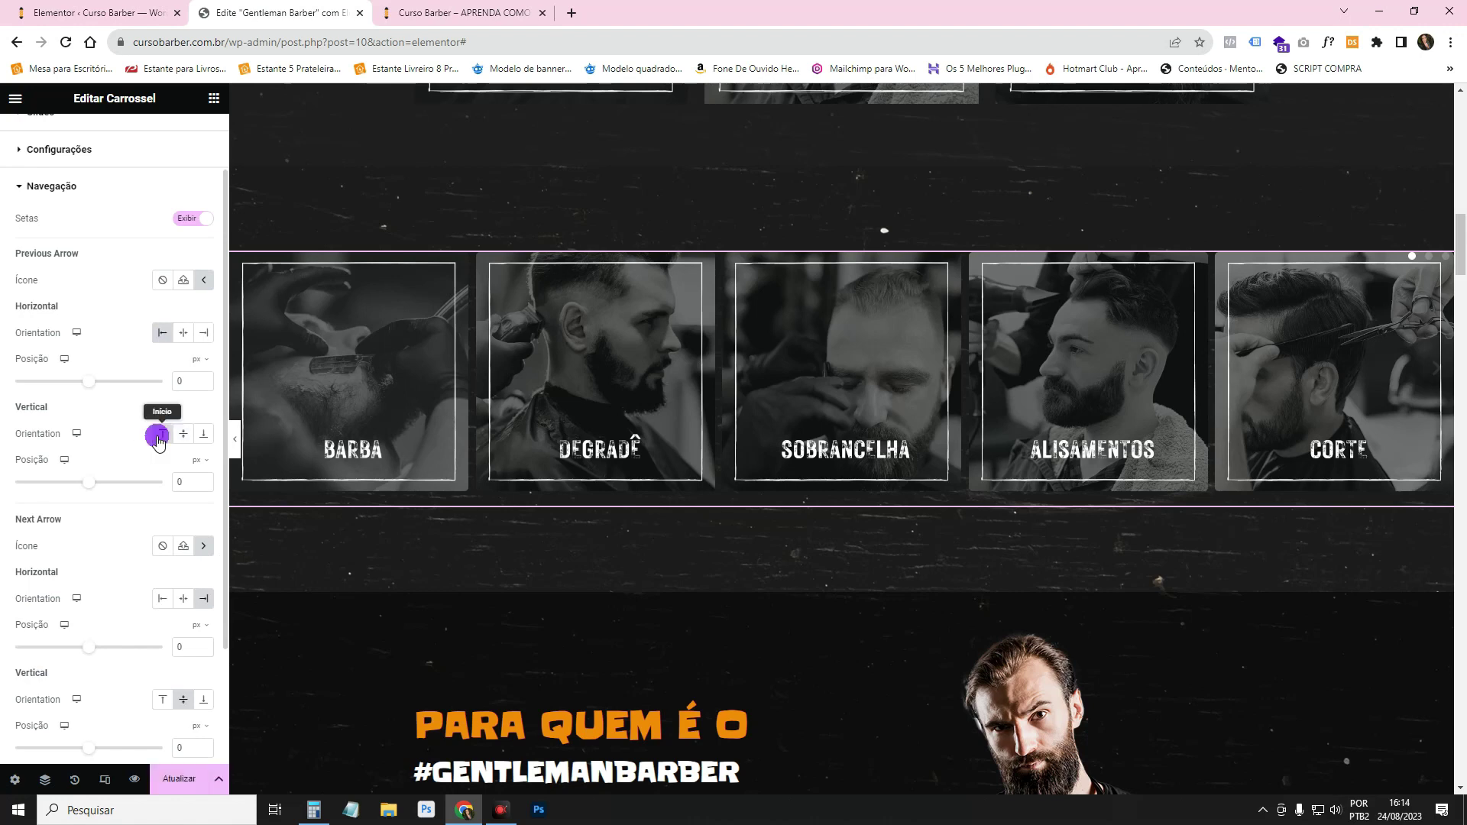
pyautogui.click(182, 440)
pyautogui.click(169, 600)
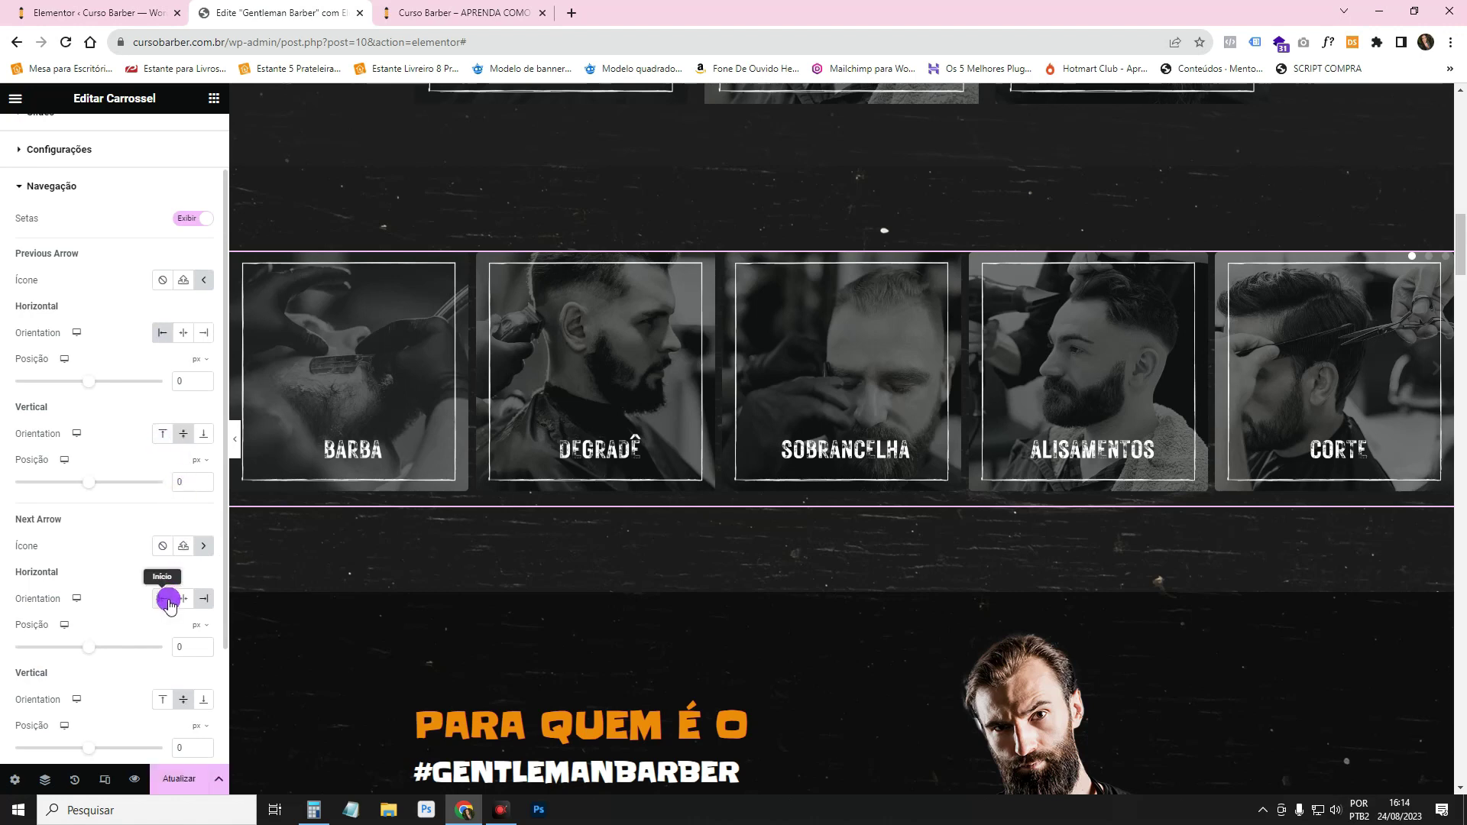
pyautogui.click(189, 597)
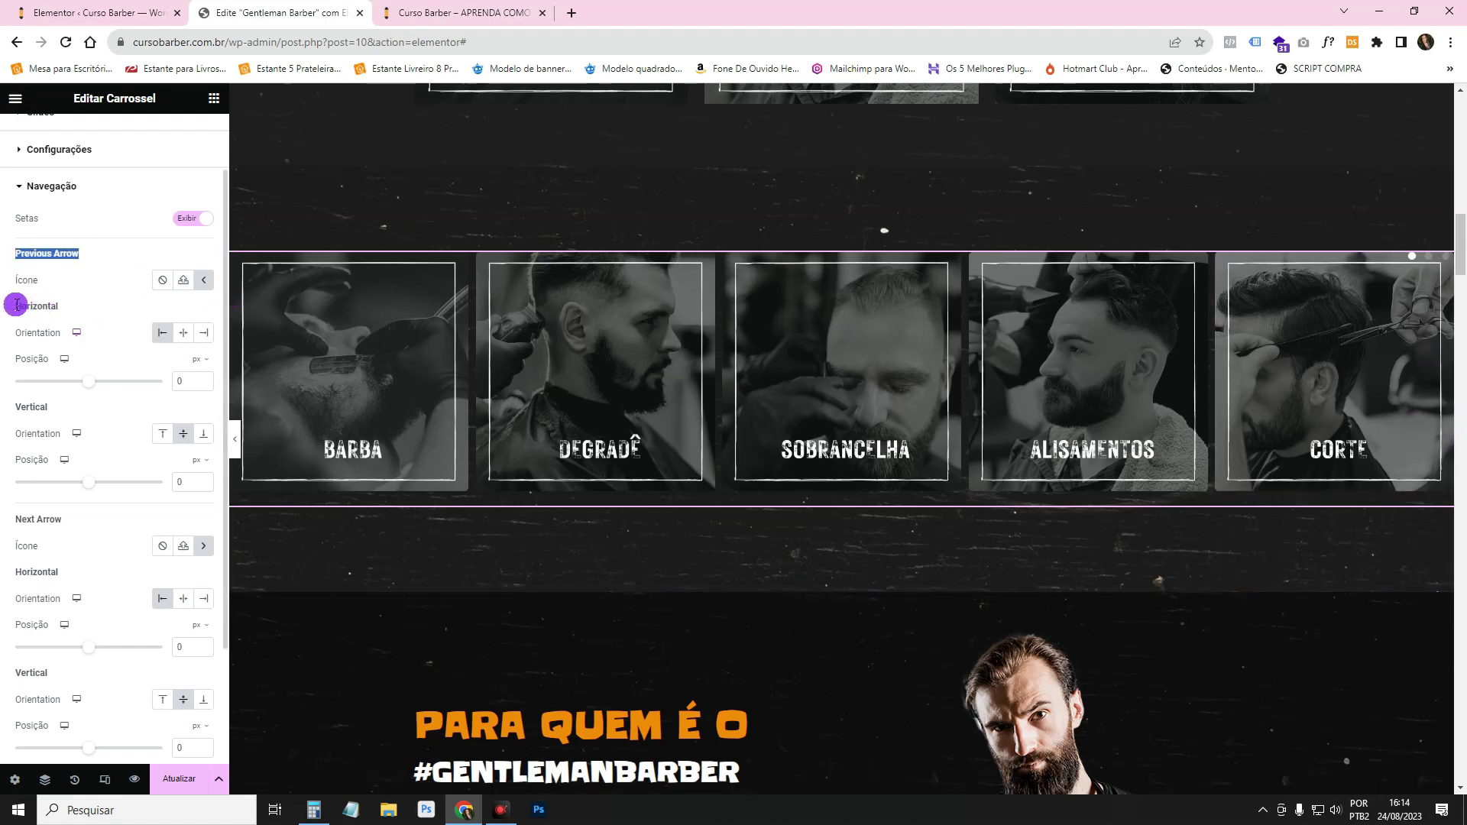
# - Review the Previous Arrow and Next Arrow position settings, then update the page and return to its preview
pyautogui.moveTo(17, 305); pyautogui.dragTo(58, 305)
pyautogui.moveTo(16, 407); pyautogui.dragTo(39, 406)
pyautogui.scroll(-1, 101, 522)
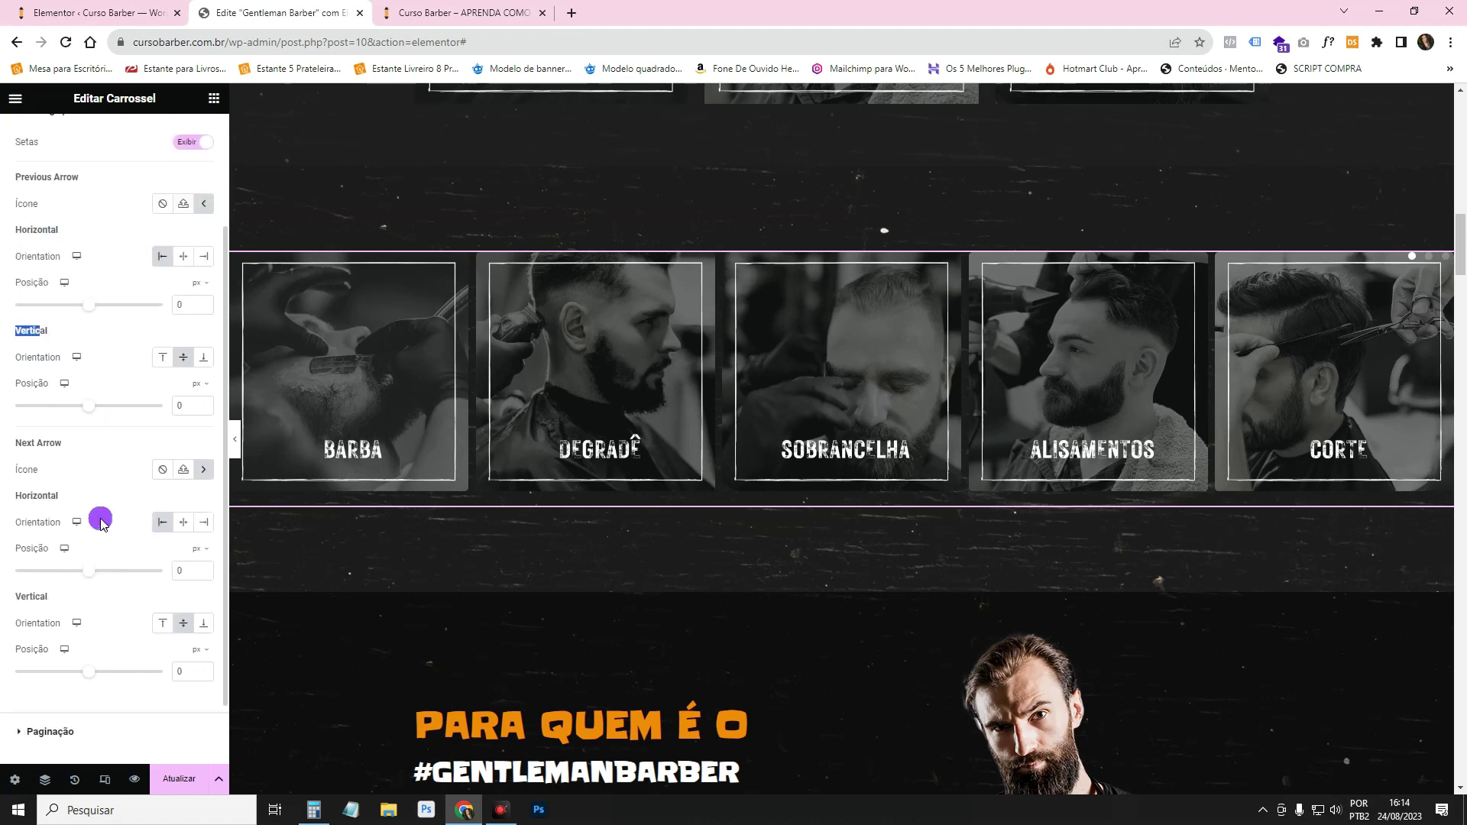
pyautogui.scroll(-1, 101, 522)
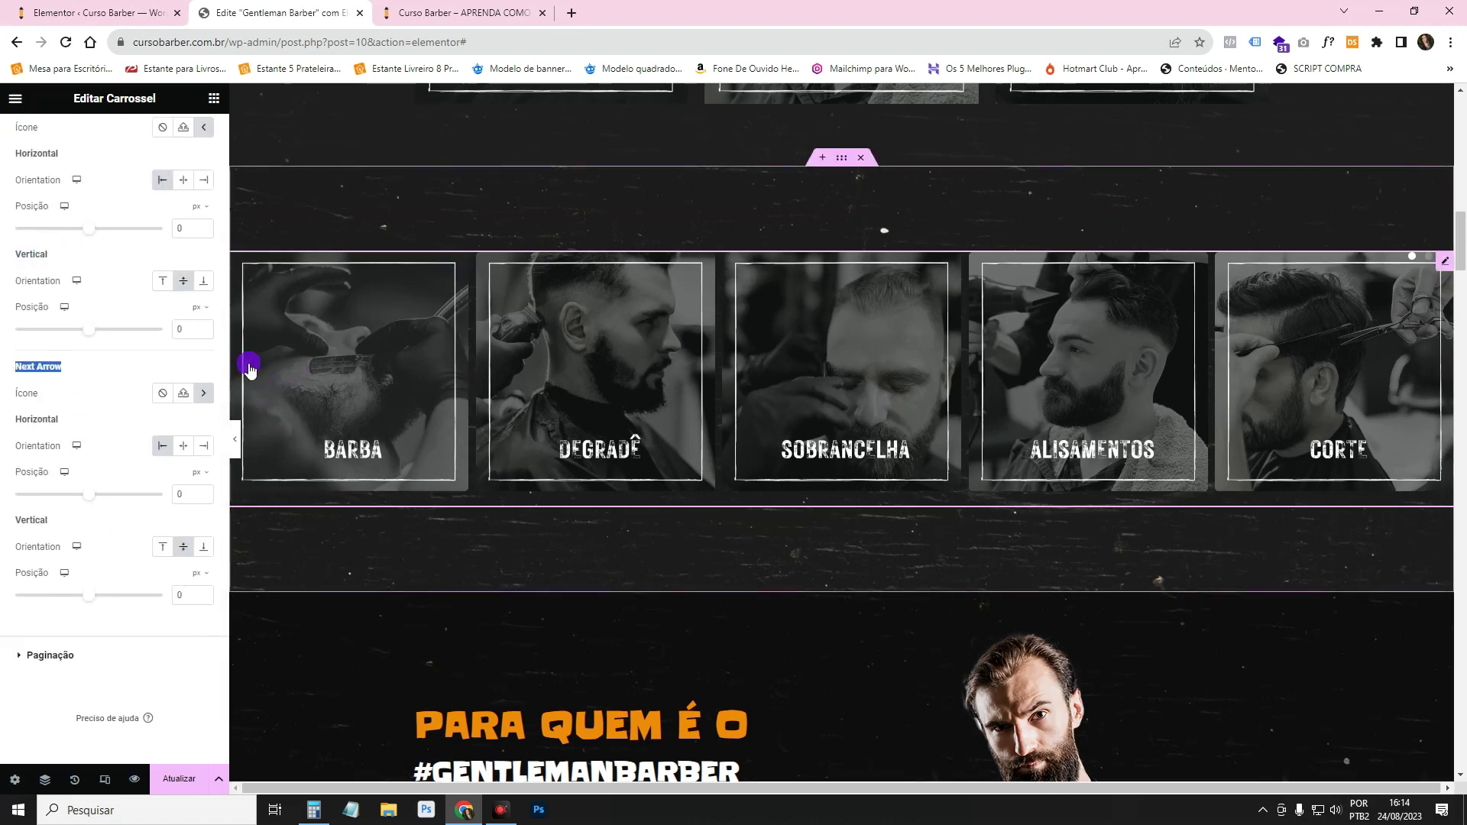
pyautogui.click(203, 391)
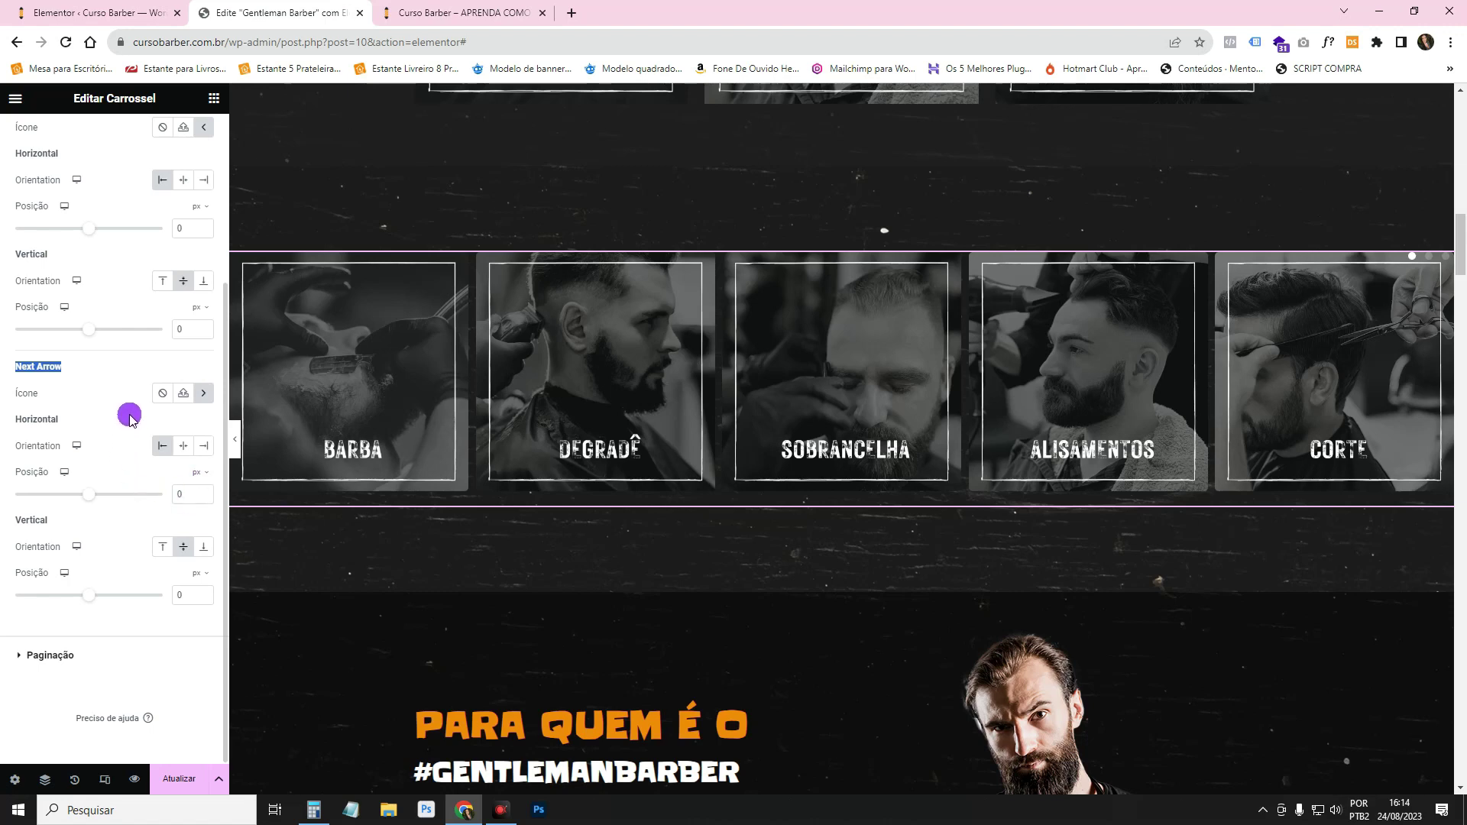
pyautogui.click(180, 780)
pyautogui.click(462, 13)
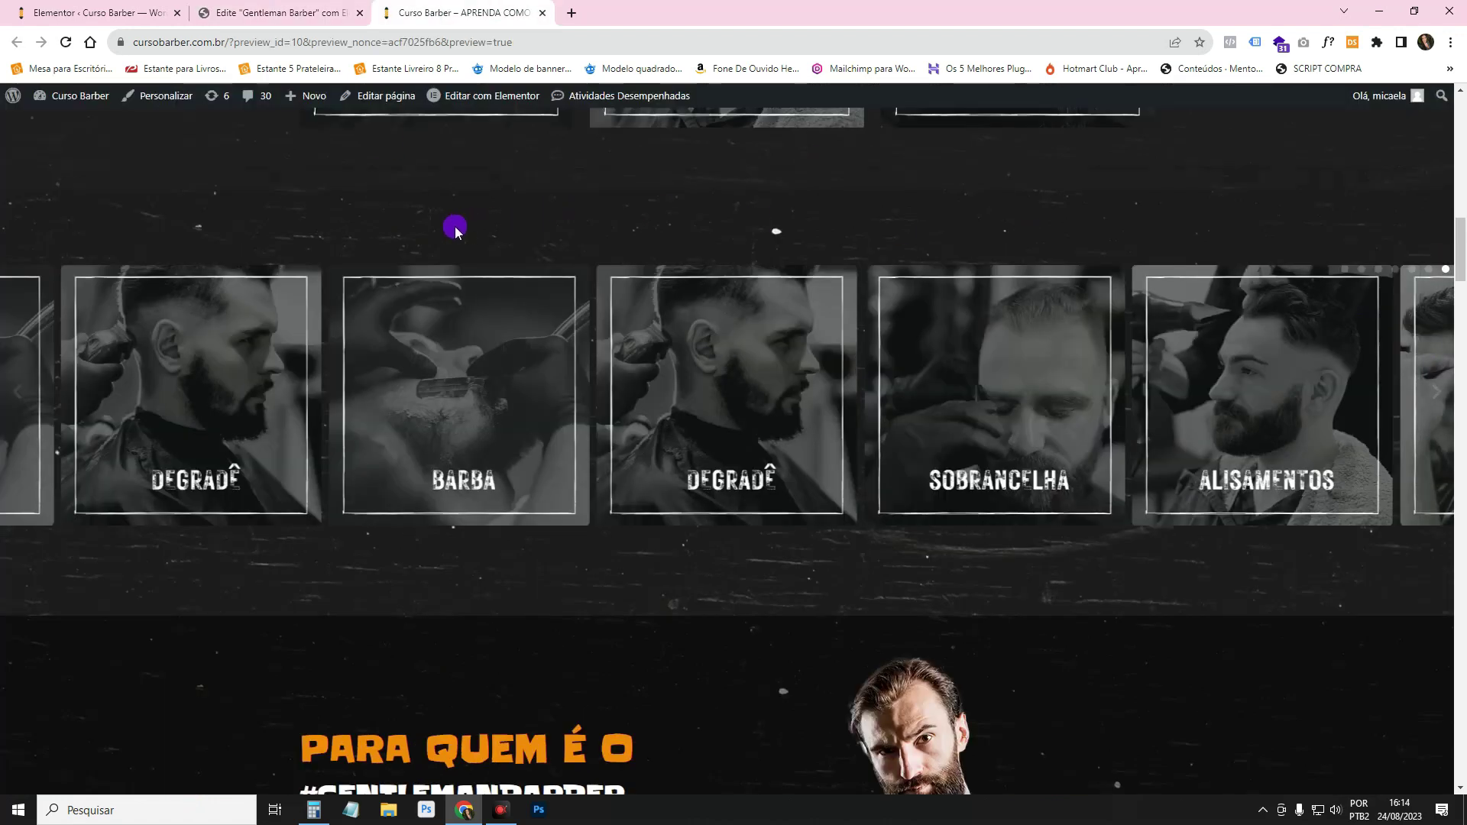